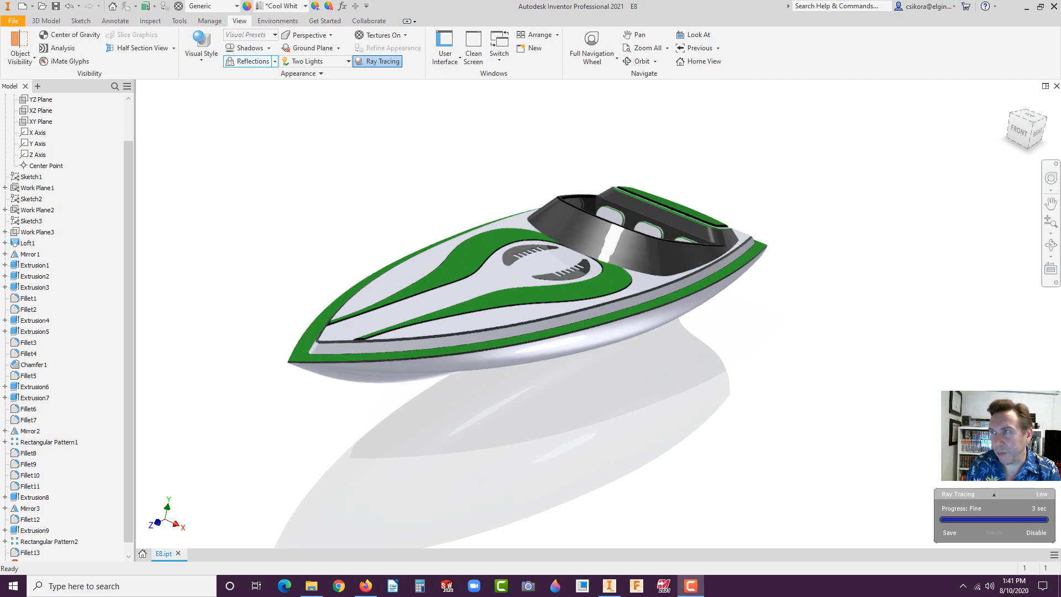
# Switch to Firefox and open the Instructional Manuals page of the vertanux1 website in a new tab
pyautogui.moveTo(1060, 52); pyautogui.dragTo(628, 59)
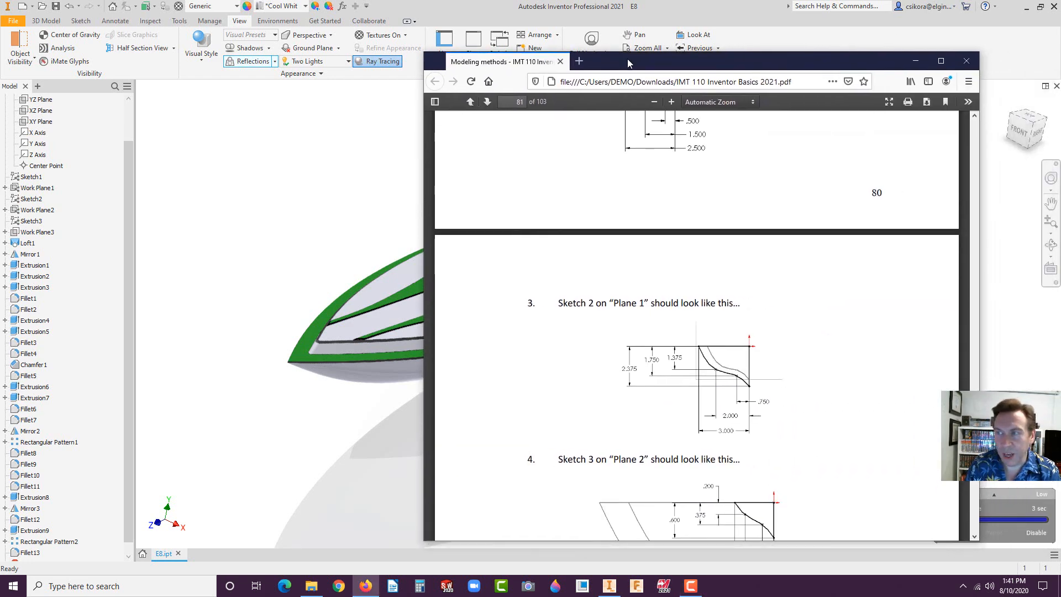
pyautogui.click(578, 61)
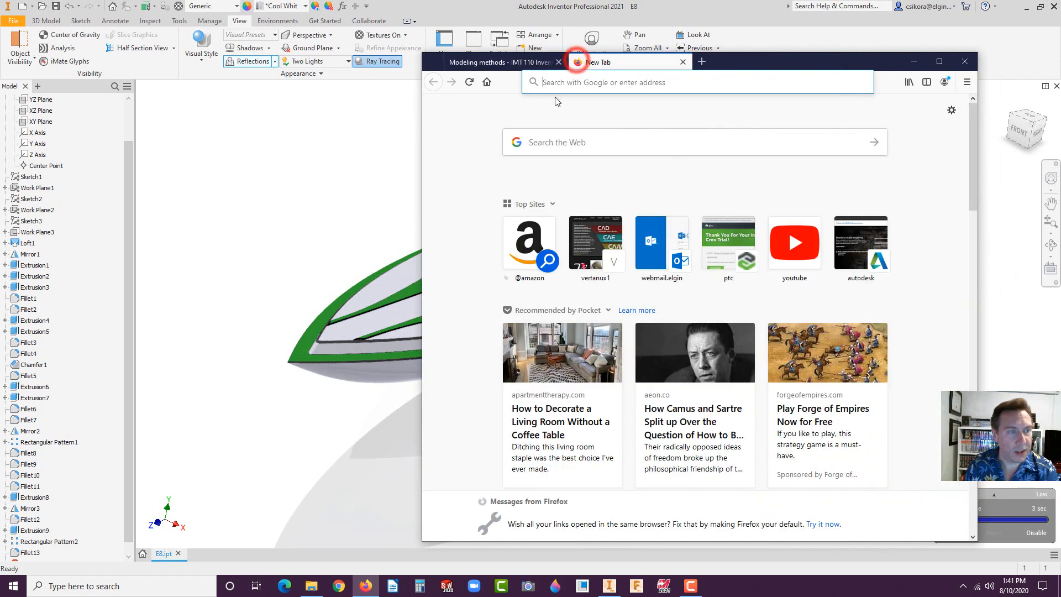
pyautogui.click(595, 243)
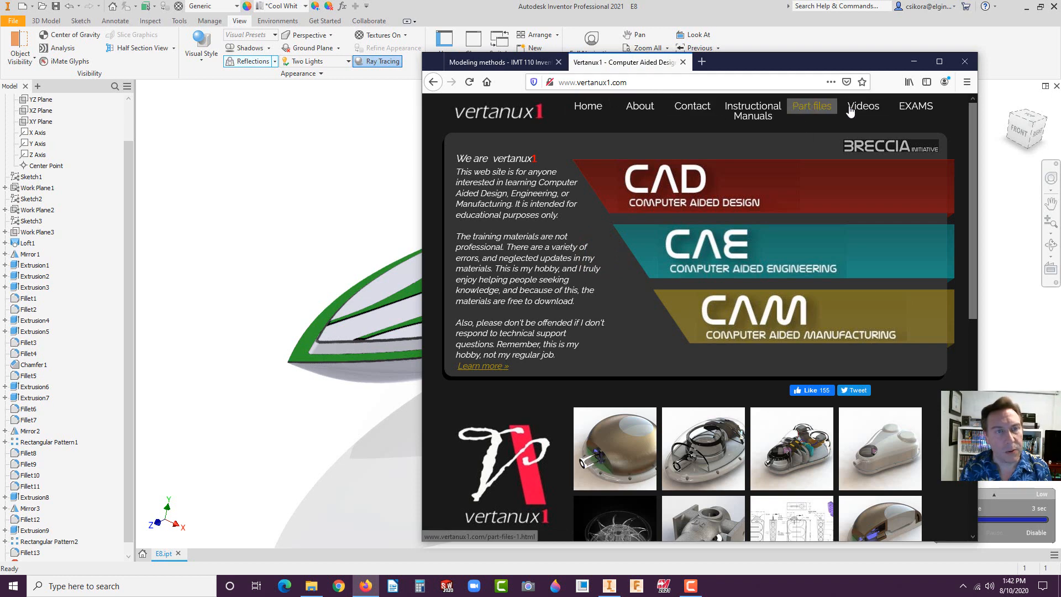
pyautogui.click(757, 113)
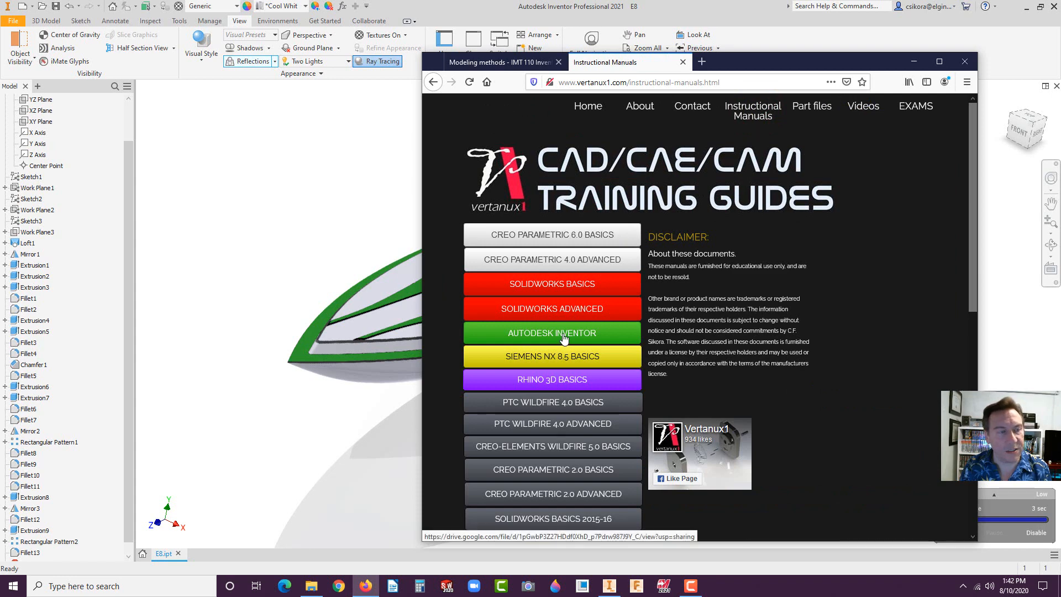
# Review the Exercise 8 Lofting instructions in the Inventor Basics PDF, including the plane offsets and section sketches
pyautogui.click(511, 62)
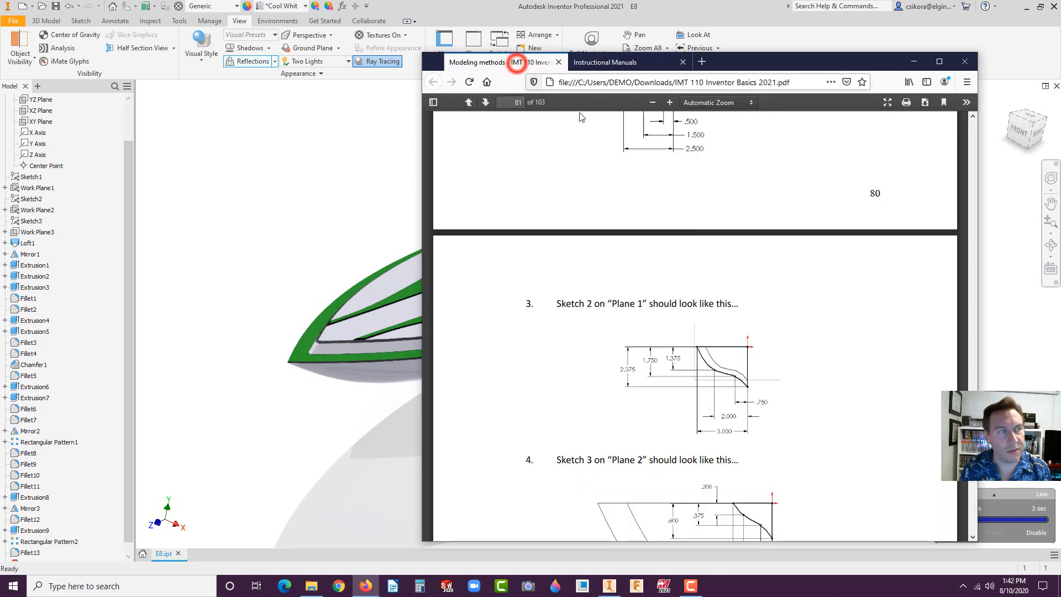
pyautogui.scroll(-2, 663, 262)
pyautogui.scroll(8, 663, 262)
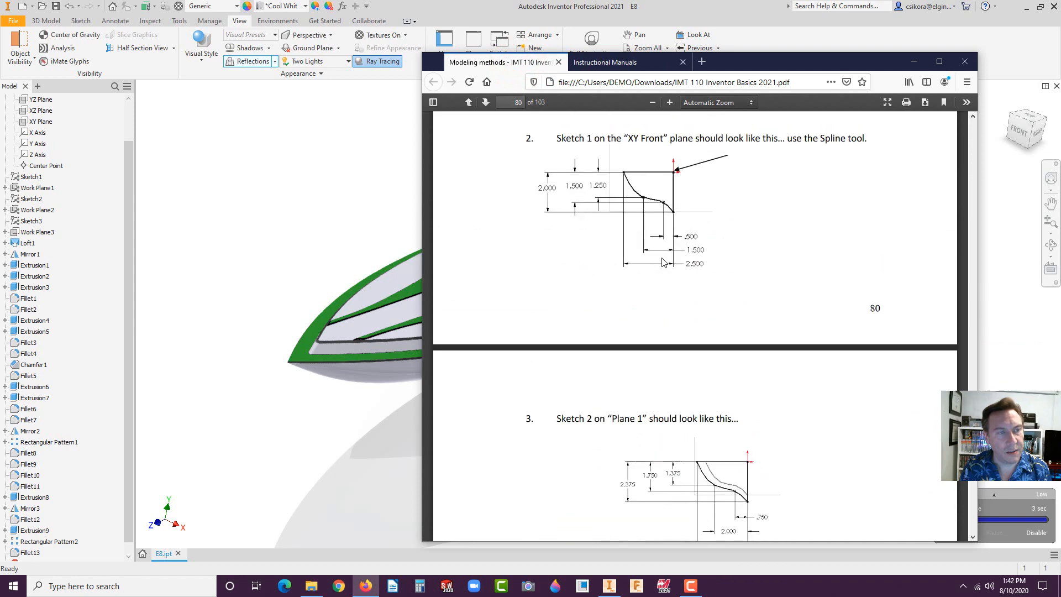
pyautogui.scroll(5, 663, 262)
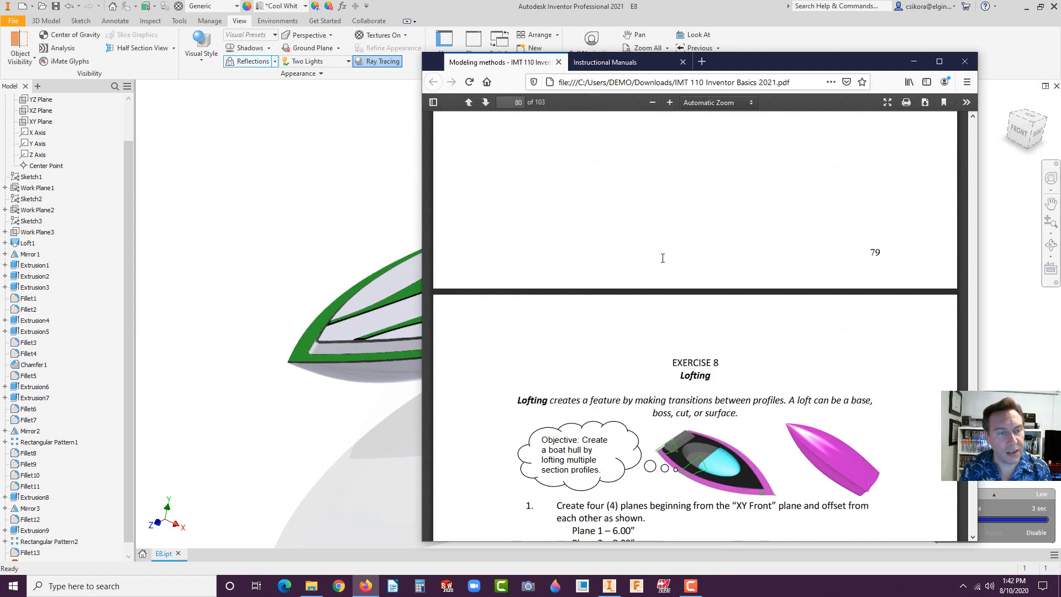
pyautogui.scroll(-5, 663, 260)
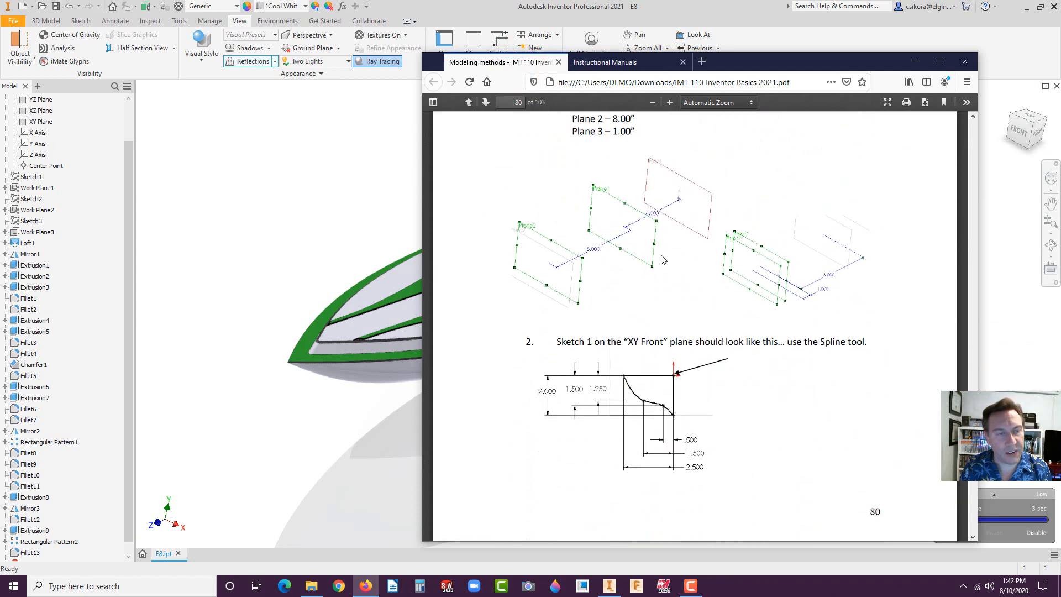
pyautogui.scroll(3, 664, 260)
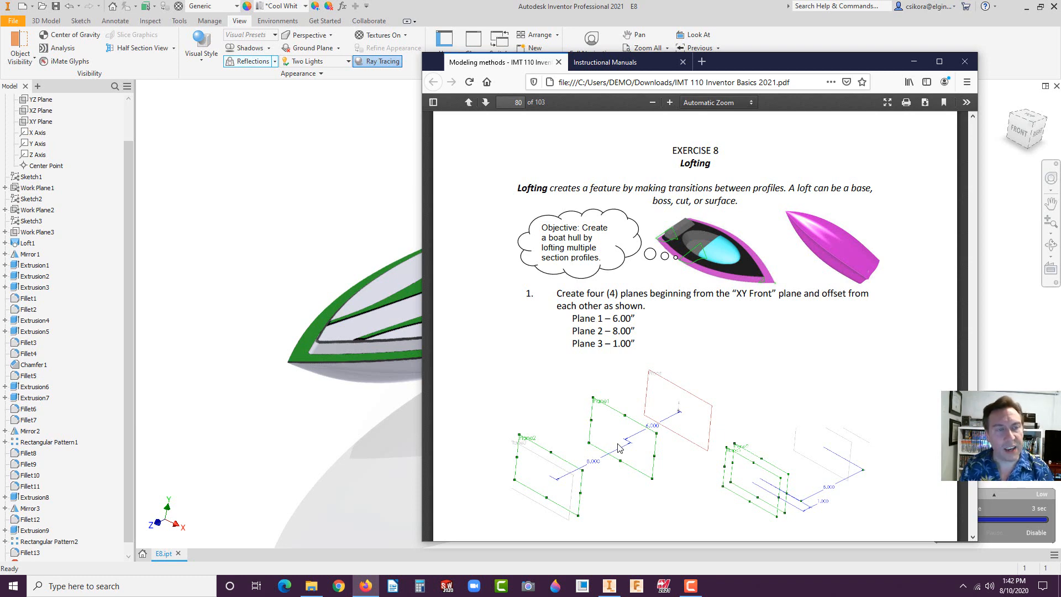
# Switch back to Inventor and turn off ray tracing for the finished boat model
pyautogui.click(331, 223)
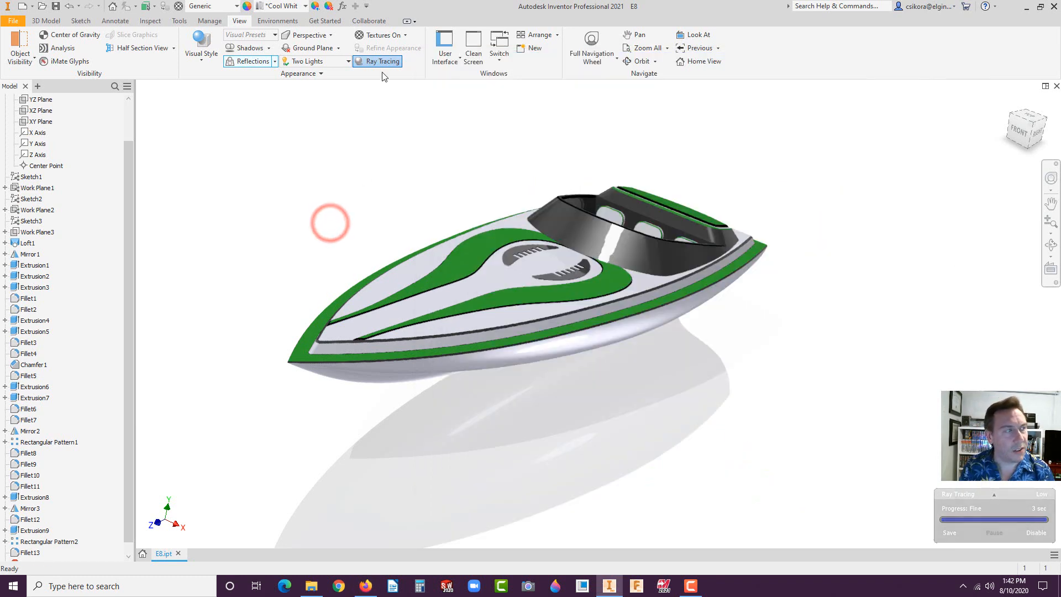
pyautogui.click(374, 61)
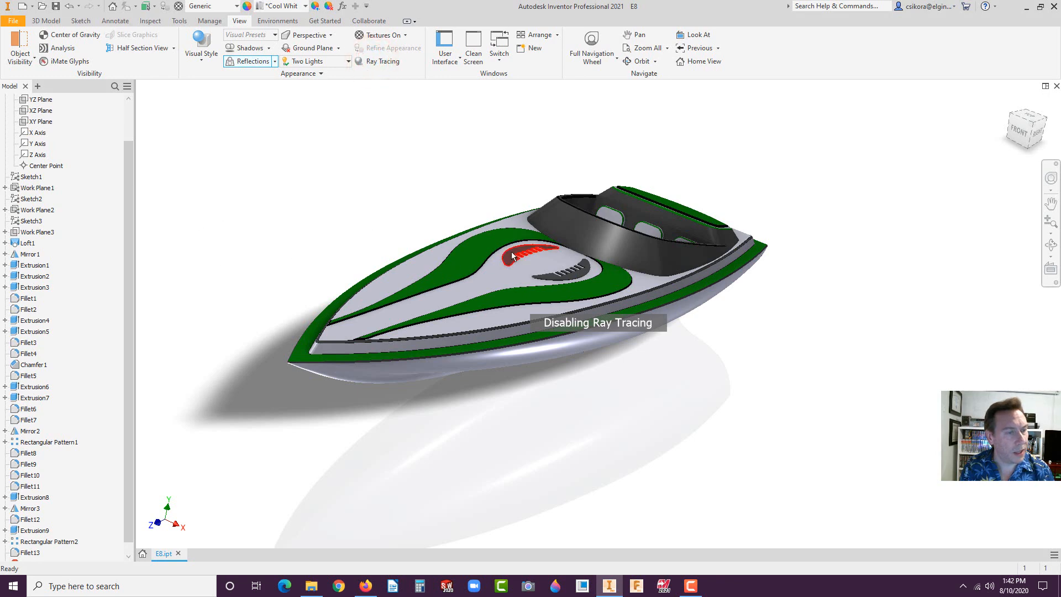
pyautogui.moveTo(506, 256); pyautogui.dragTo(584, 274, button='middle')
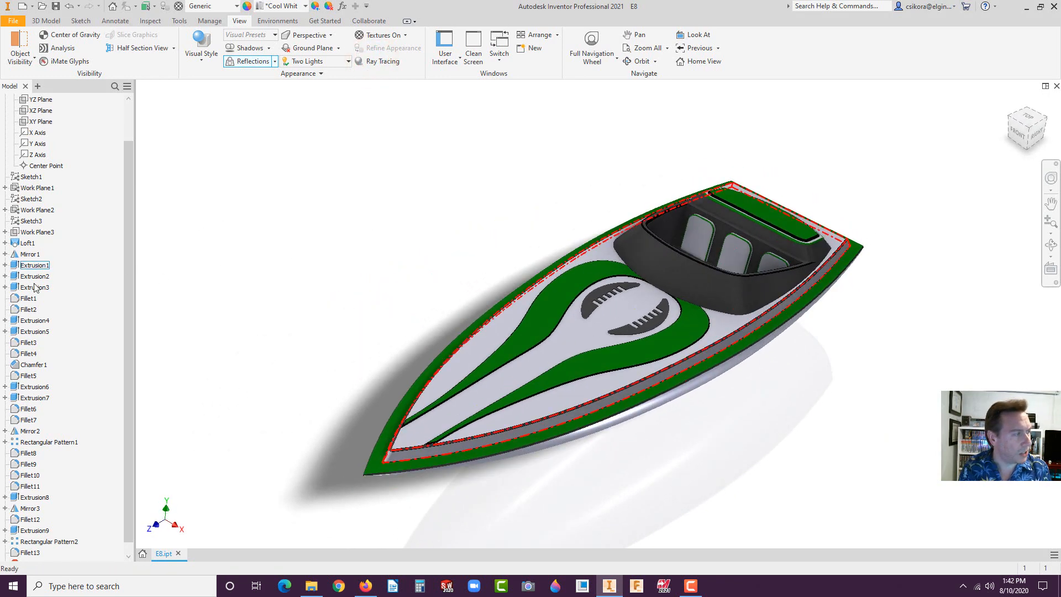
# Expand the boat's Loft1 feature and inspect its section sketches, highlighting Sketch2 and Sketch3 in the model
pyautogui.click(6, 243)
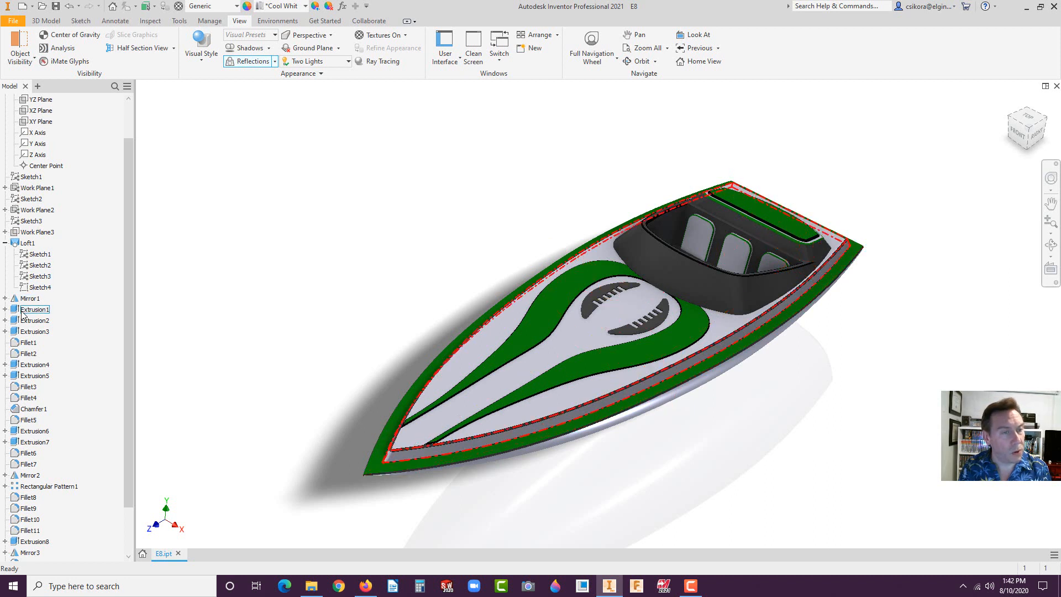
pyautogui.click(34, 266)
pyautogui.click(34, 277)
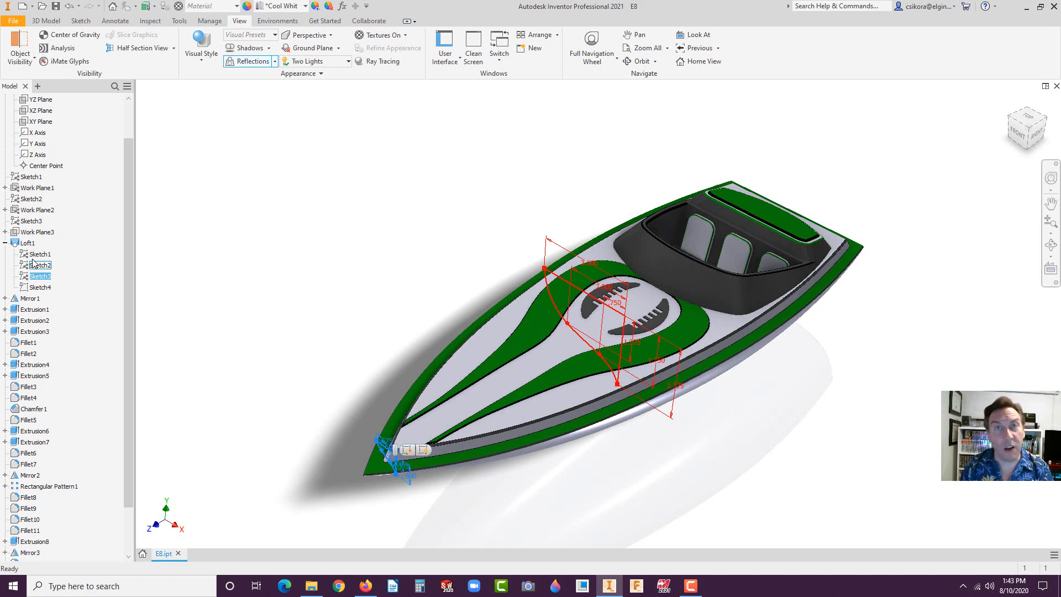
# Create a new part from the Standard.ipt template and start a 2D sketch on the XY front plane
pyautogui.click(21, 8)
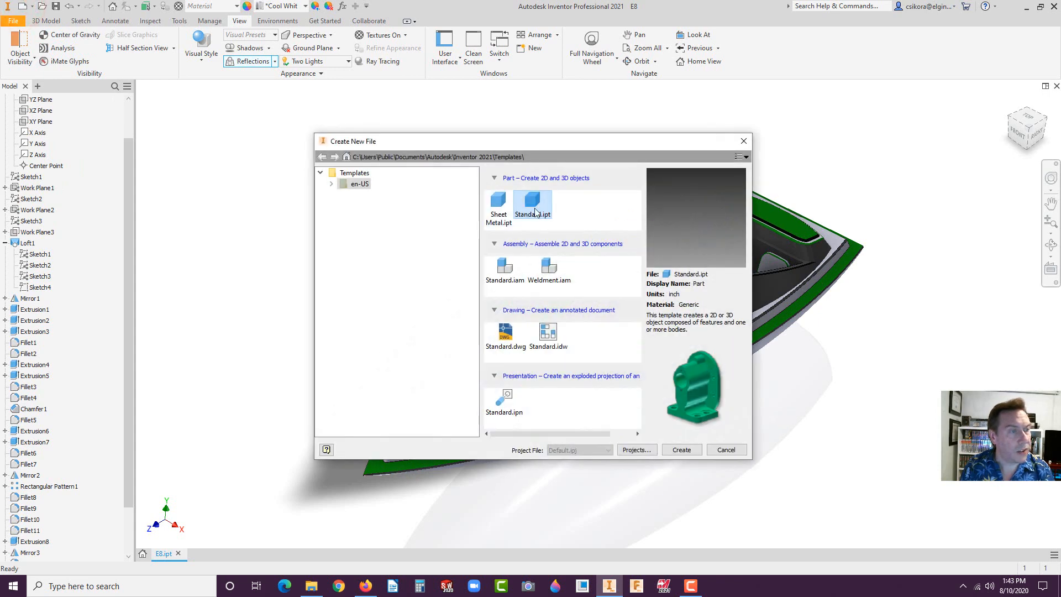
pyautogui.click(681, 450)
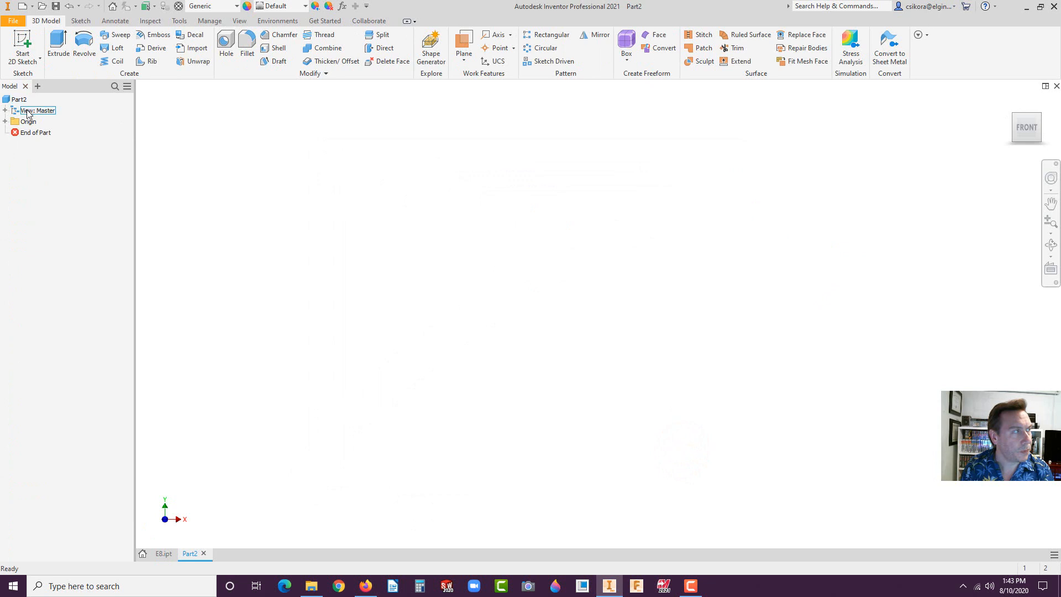
pyautogui.click(20, 39)
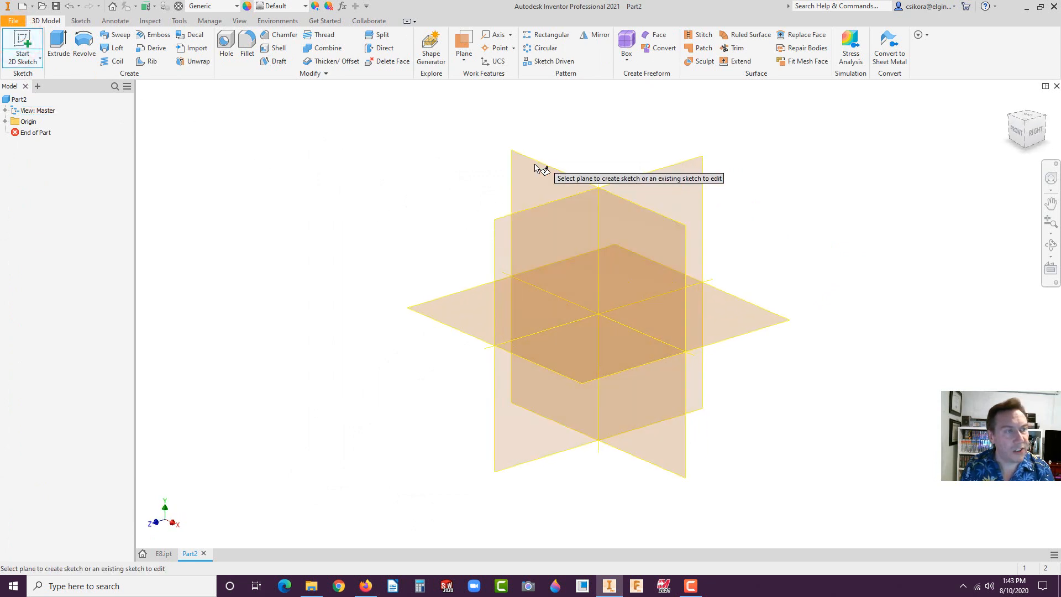
pyautogui.click(538, 166)
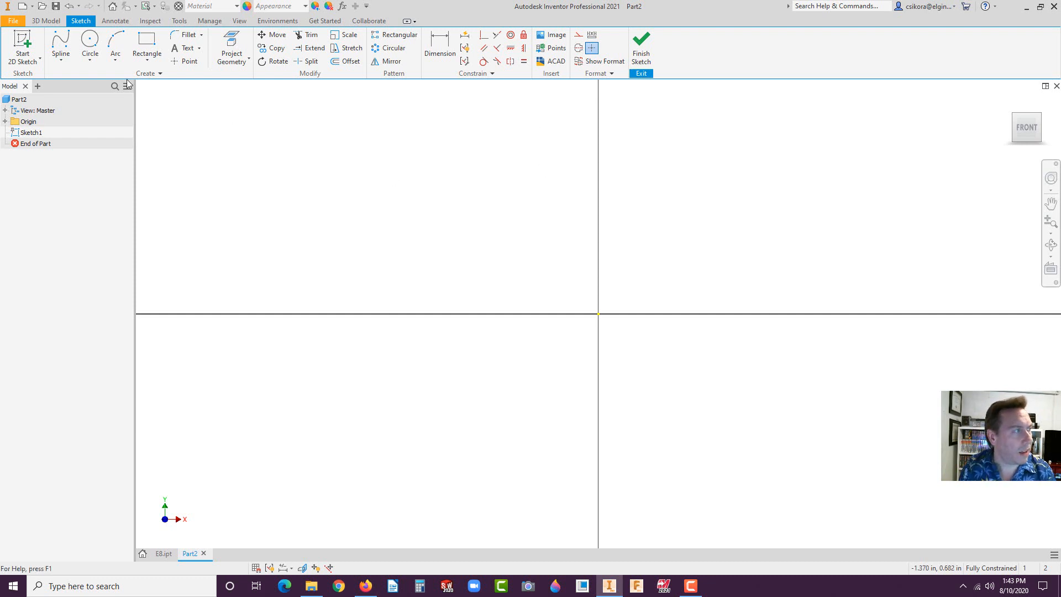
# Draw a horizontal line about 0.65 in long ending at the origin, continued by a 2 in vertical line straight down
pyautogui.click(60, 58)
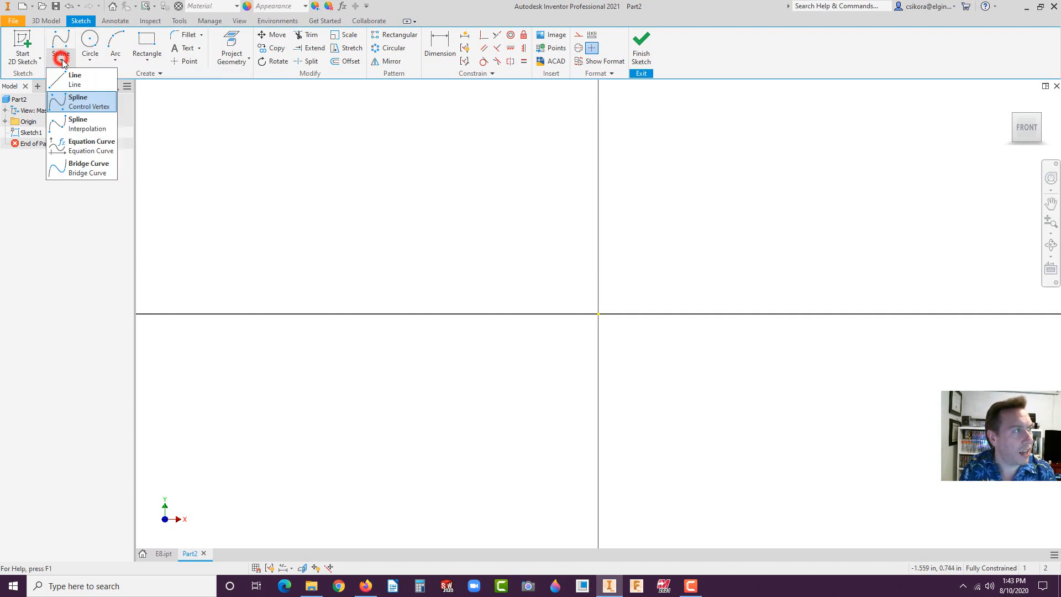
pyautogui.click(63, 78)
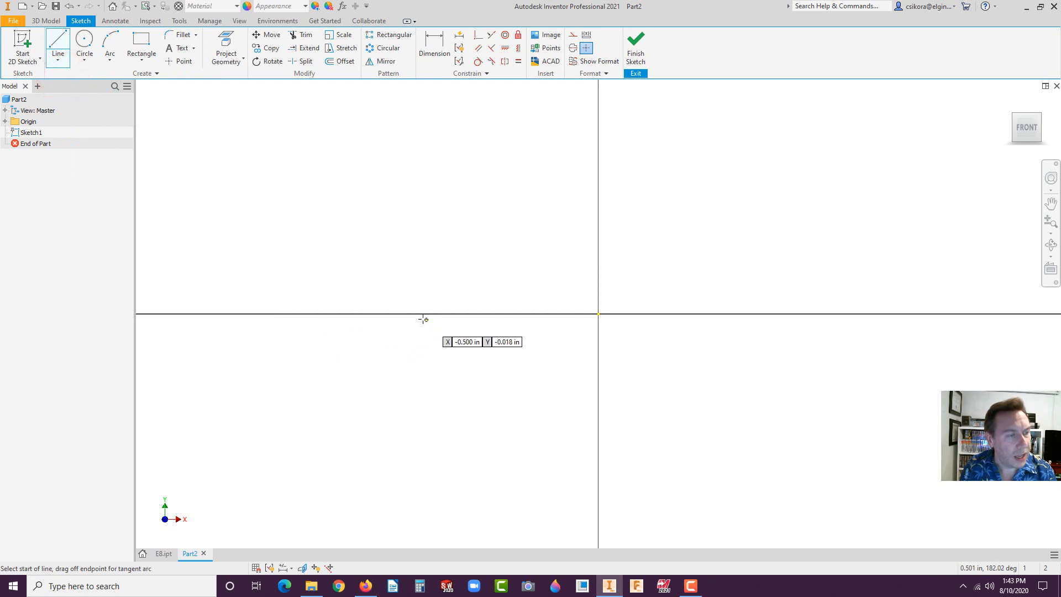
pyautogui.click(373, 314)
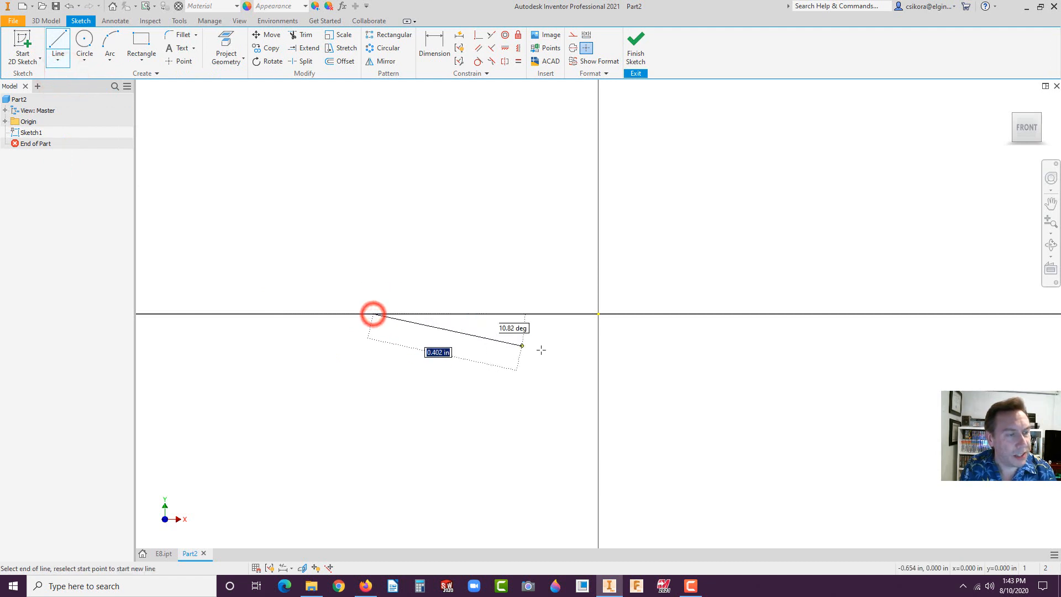
pyautogui.click(598, 313)
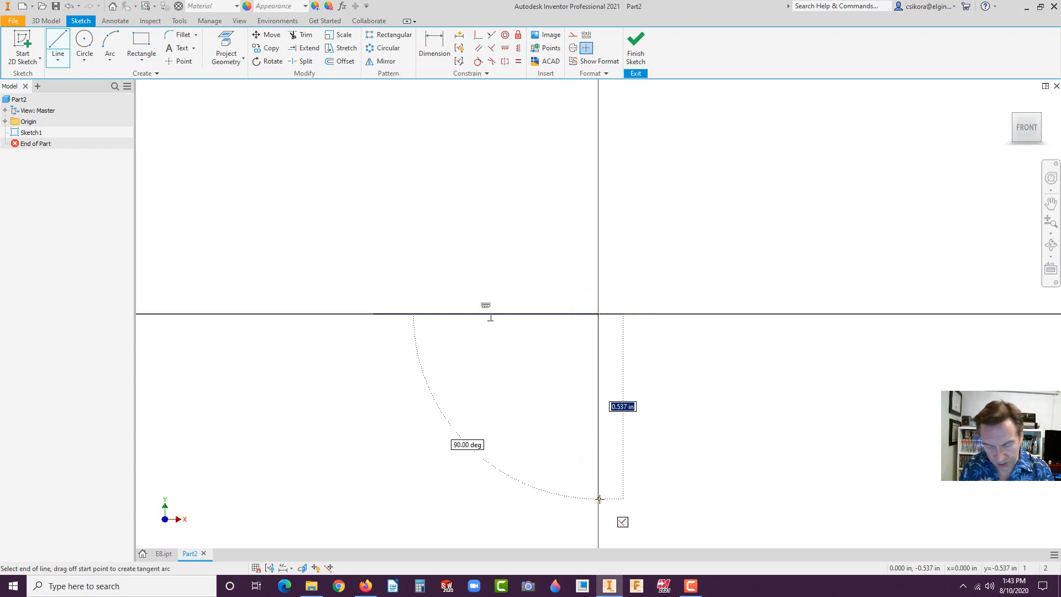
pyautogui.write('2')
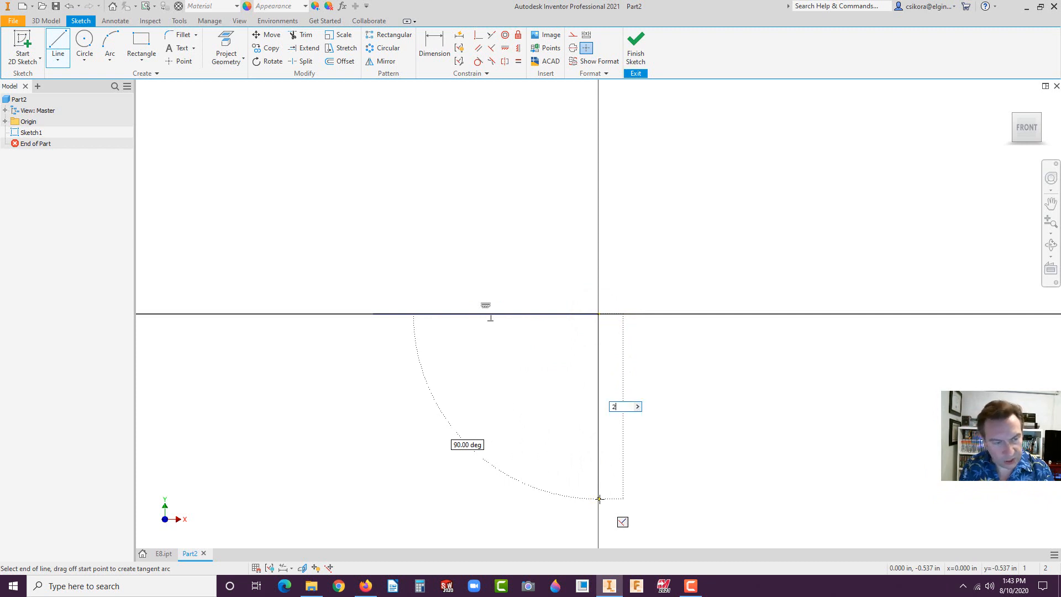
pyautogui.press('Return')
pyautogui.scroll(3, 710, 436)
pyautogui.scroll(3, 710, 431)
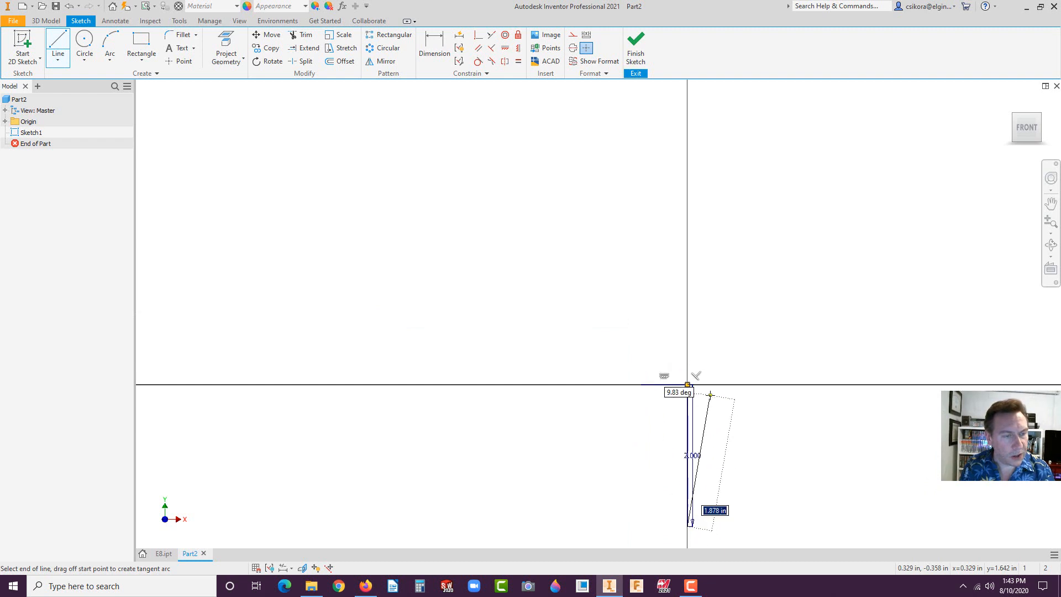
pyautogui.click(1026, 127)
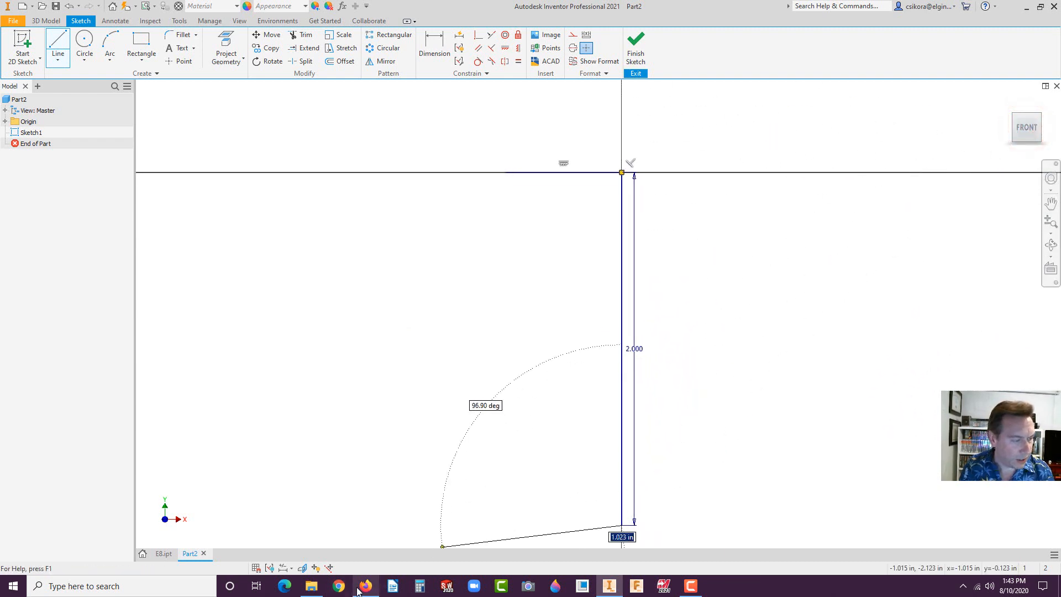
# Switch to Firefox and check the Sketch 1 profile and its dimensions in the exercise PDF
pyautogui.click(363, 587)
pyautogui.scroll(-6, 576, 429)
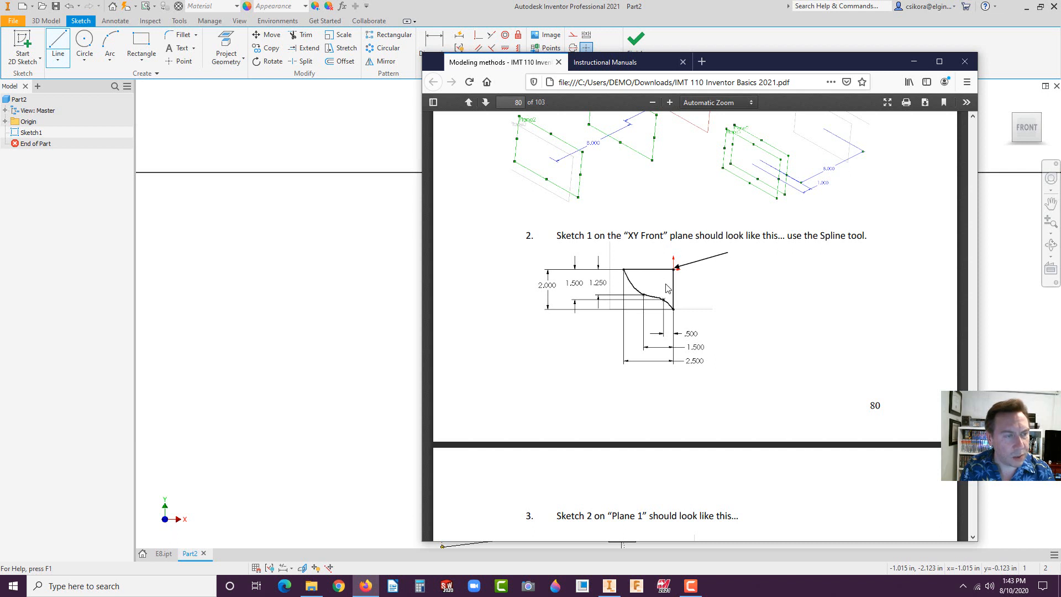
pyautogui.moveTo(767, 62); pyautogui.dragTo(1060, 78)
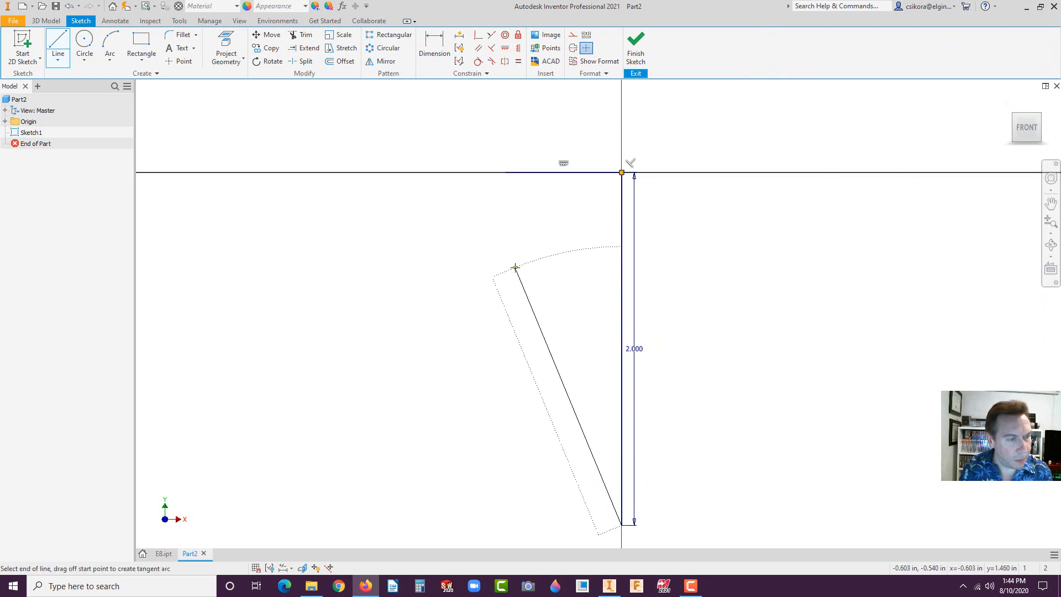
# End the Line command in Inventor and dimension the horizontal line's length as 2.5 in
pyautogui.rightClick(467, 264)
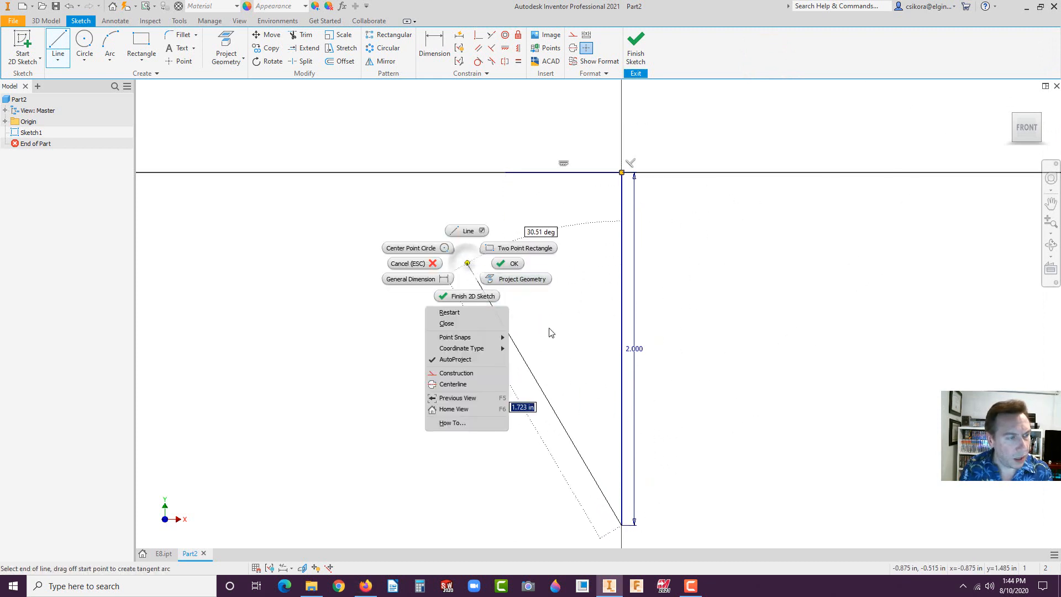
pyautogui.click(505, 263)
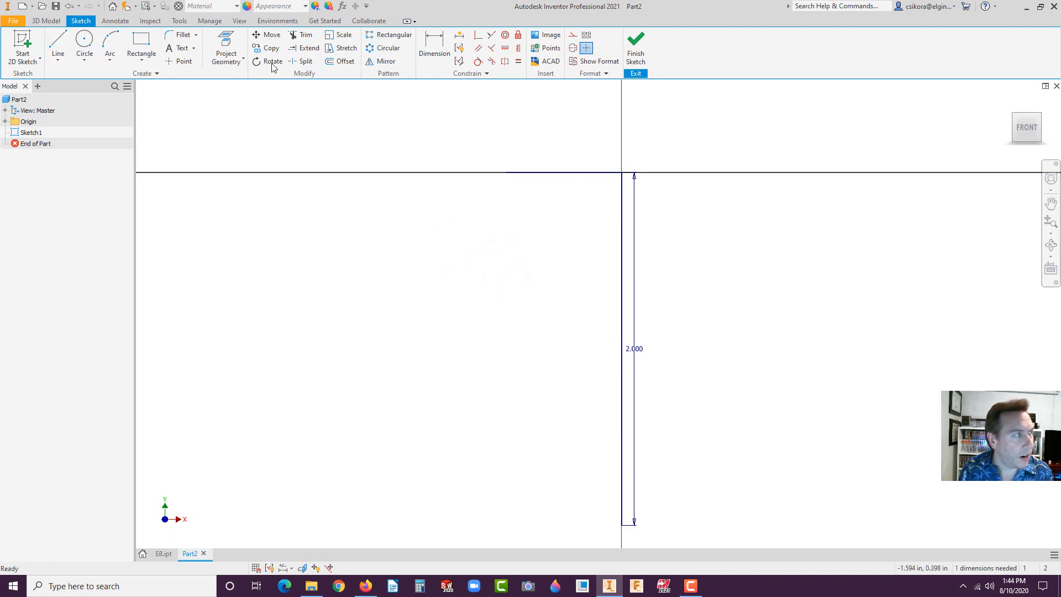
pyautogui.click(434, 40)
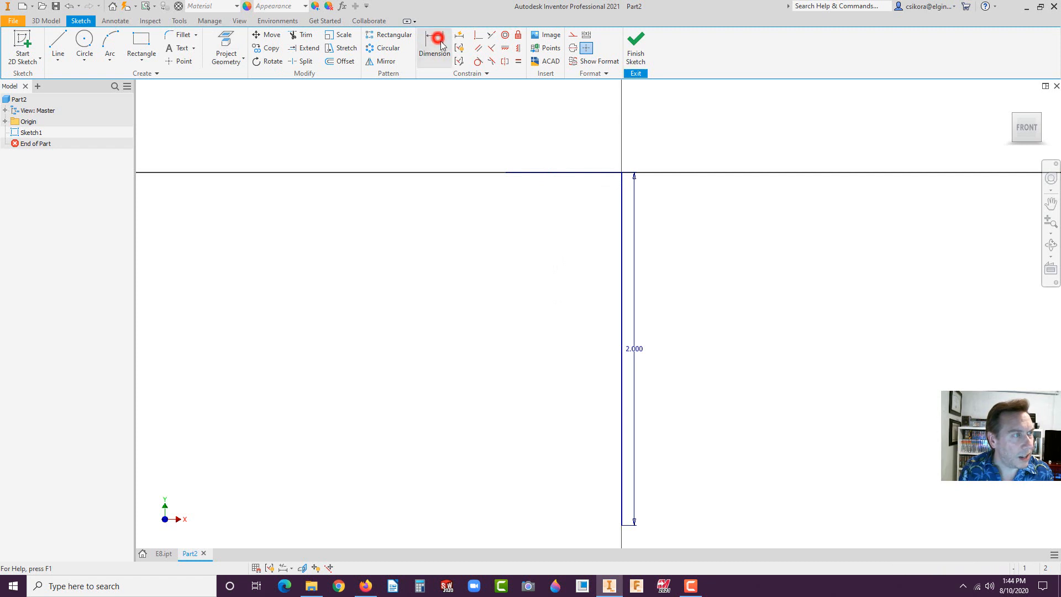
pyautogui.click(426, 172)
pyautogui.click(576, 173)
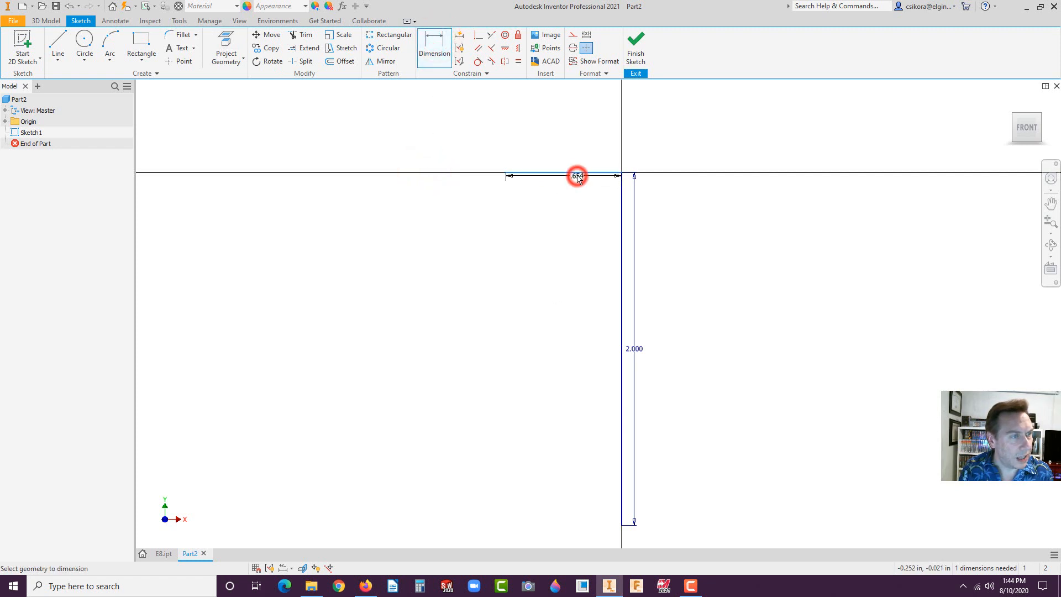
pyautogui.click(568, 135)
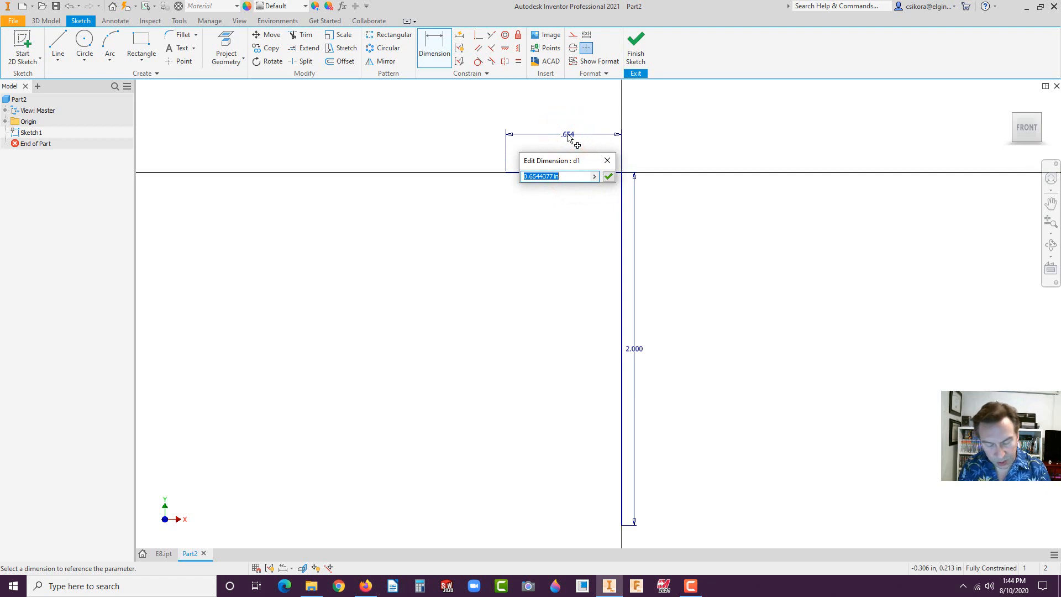
pyautogui.write('2.5')
pyautogui.press('Return')
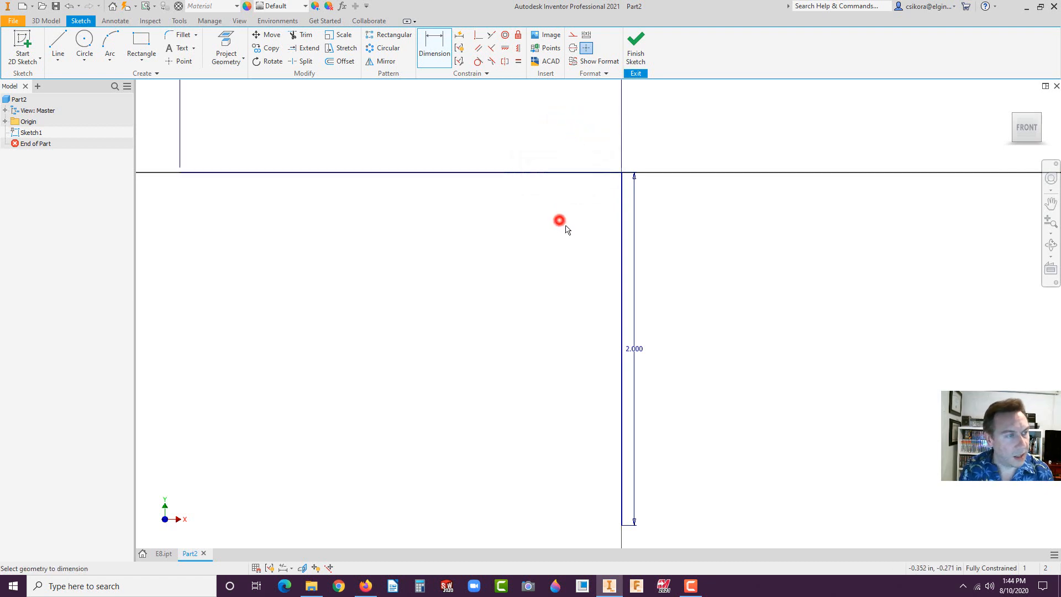
# Move the 2 in vertical dimension farther away from its line and raise the 2.5 in horizontal dimension slightly
pyautogui.scroll(-3, 558, 222)
pyautogui.click(1025, 127)
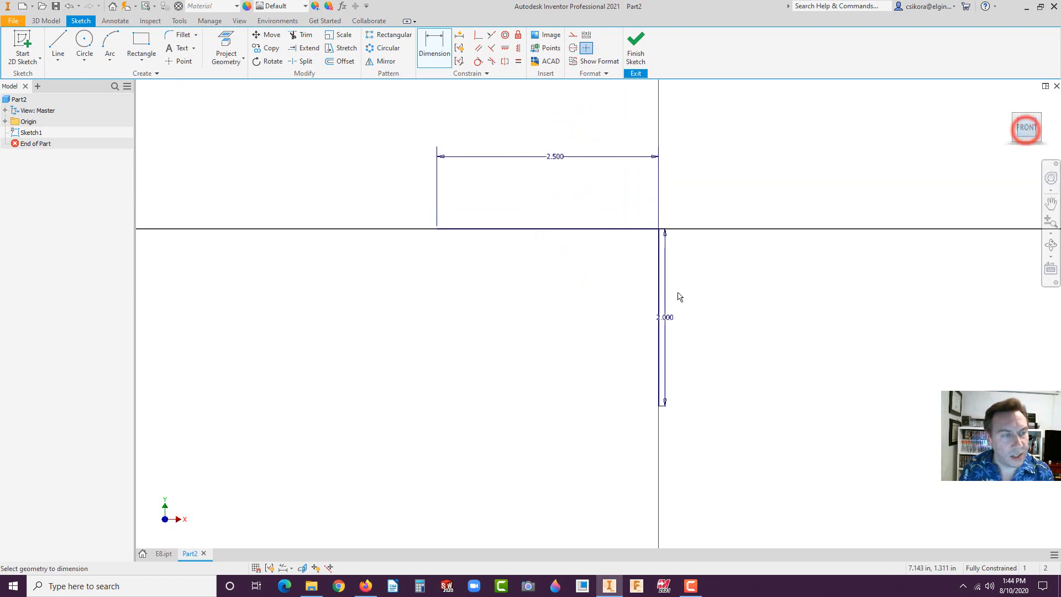
pyautogui.click(754, 371)
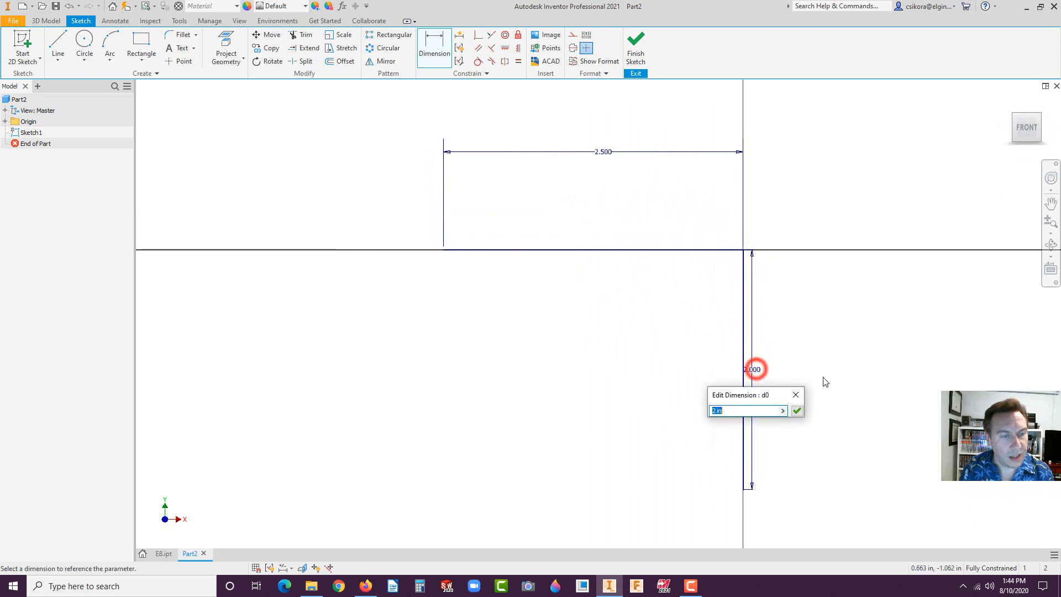
pyautogui.click(798, 412)
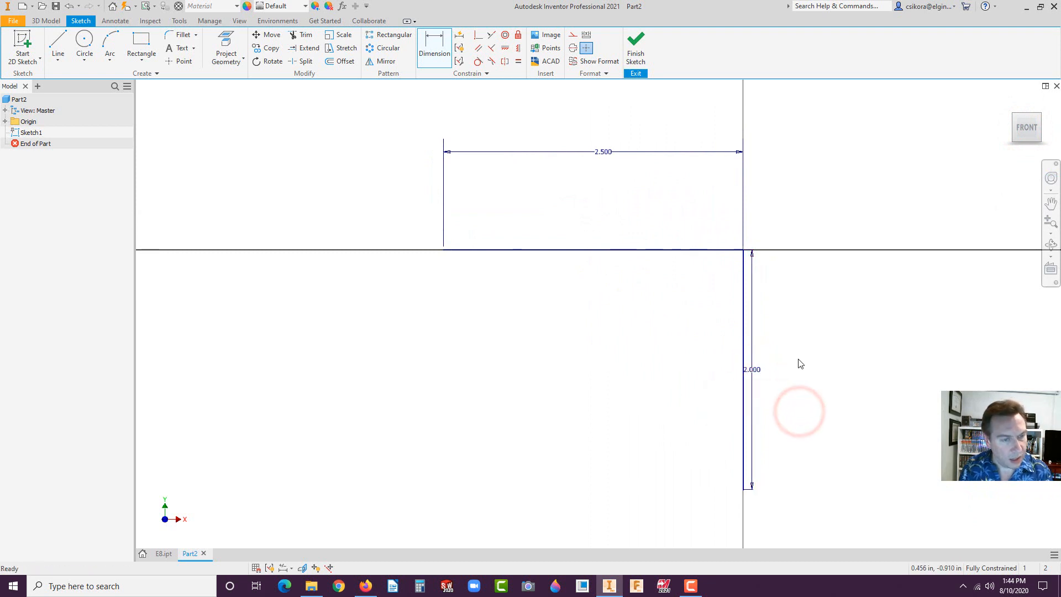
pyautogui.press('Escape')
pyautogui.moveTo(752, 373); pyautogui.dragTo(813, 379)
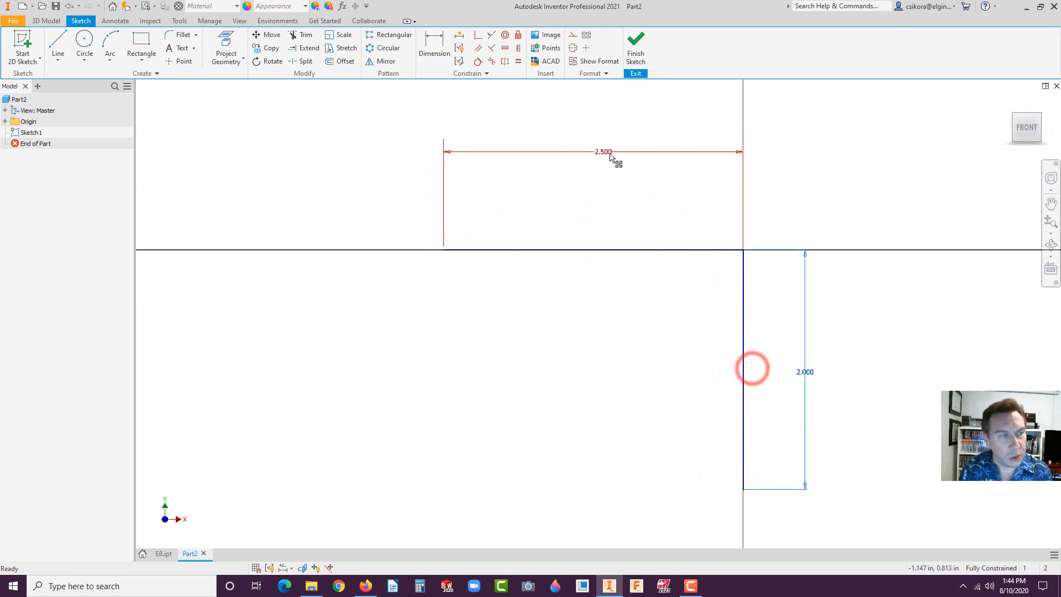
pyautogui.moveTo(606, 153); pyautogui.dragTo(604, 149)
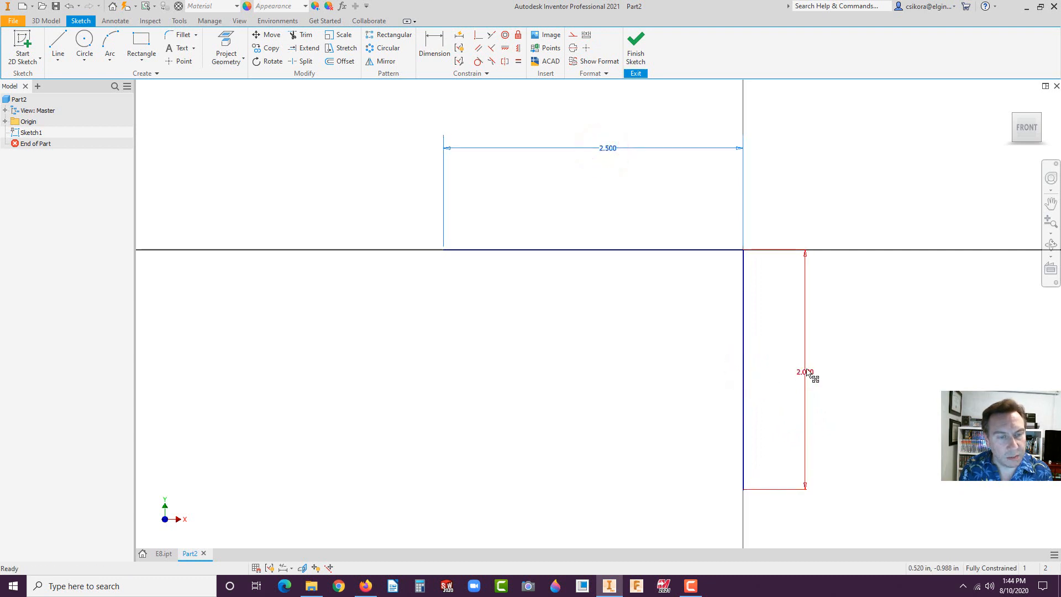
pyautogui.moveTo(812, 372); pyautogui.dragTo(838, 373)
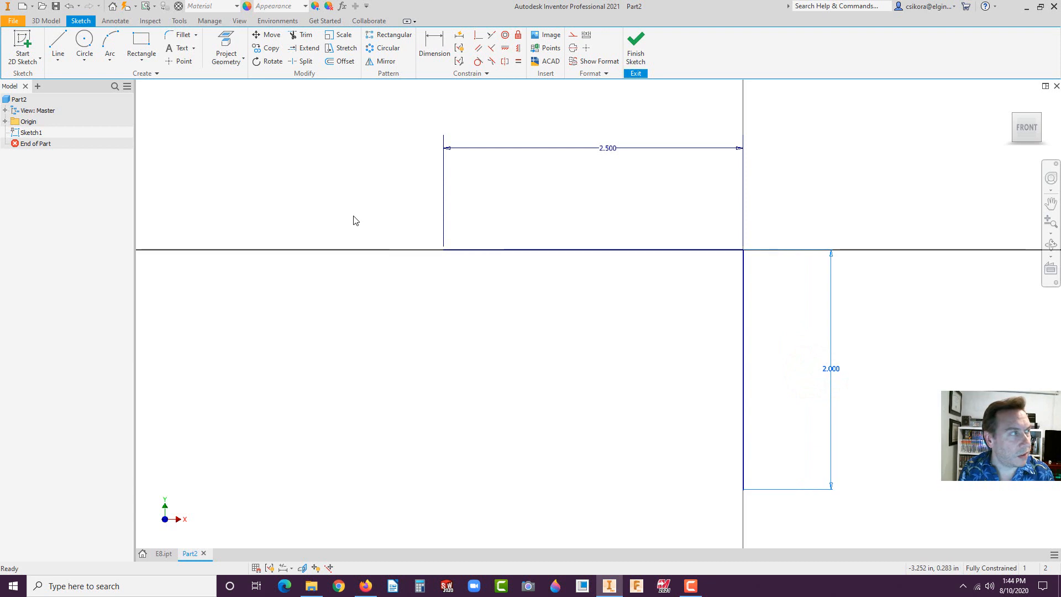
# Draw an interpolation spline from the horizontal line's free end to the vertical line's lower end, through points about 0.6 in and 1.3 in below the horizontal
pyautogui.click(57, 63)
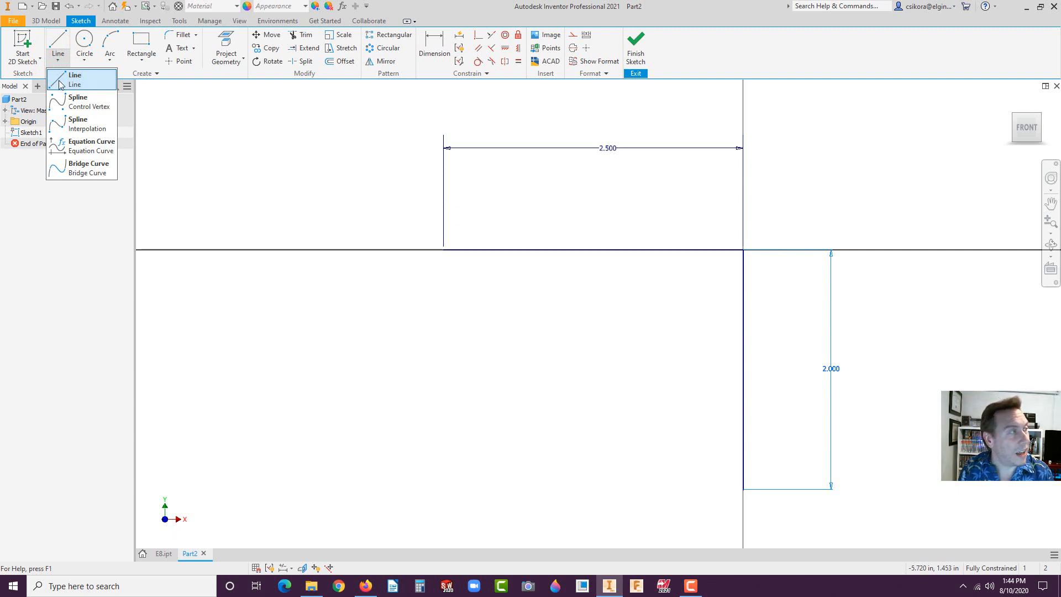
pyautogui.click(61, 127)
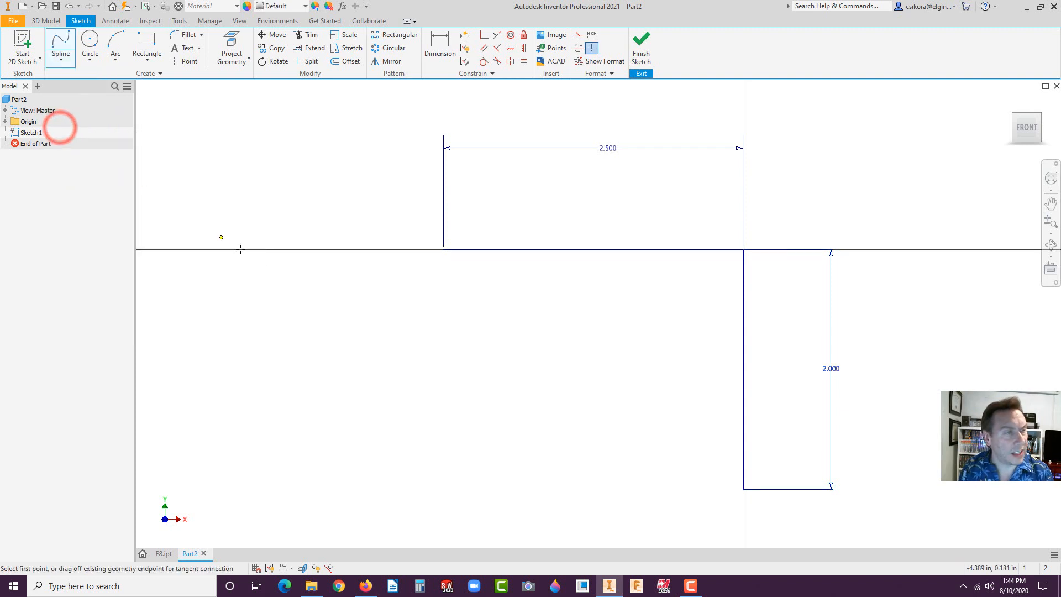
pyautogui.click(444, 250)
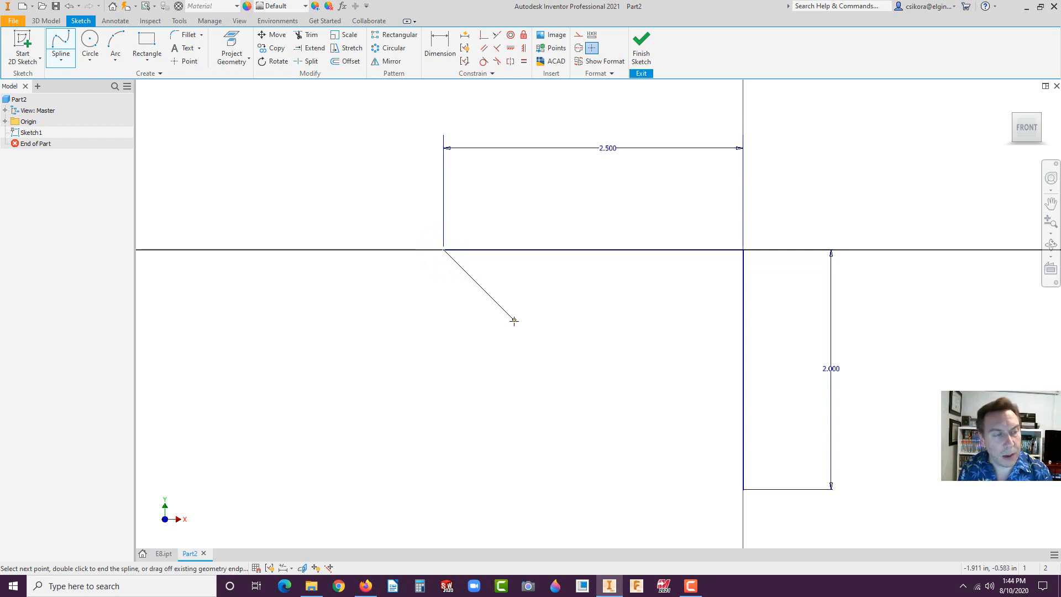
pyautogui.click(513, 320)
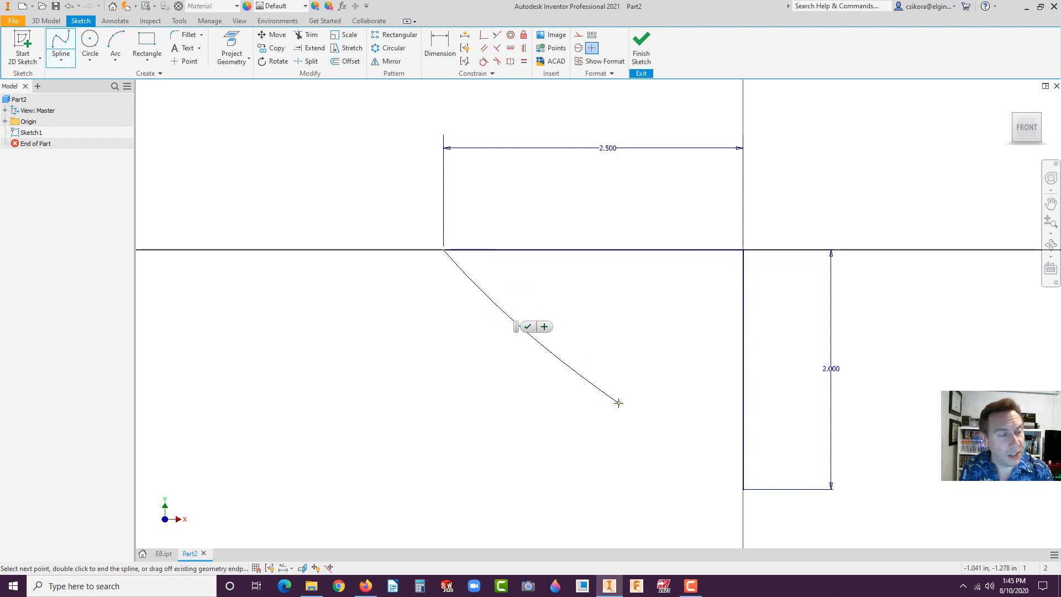
pyautogui.click(618, 403)
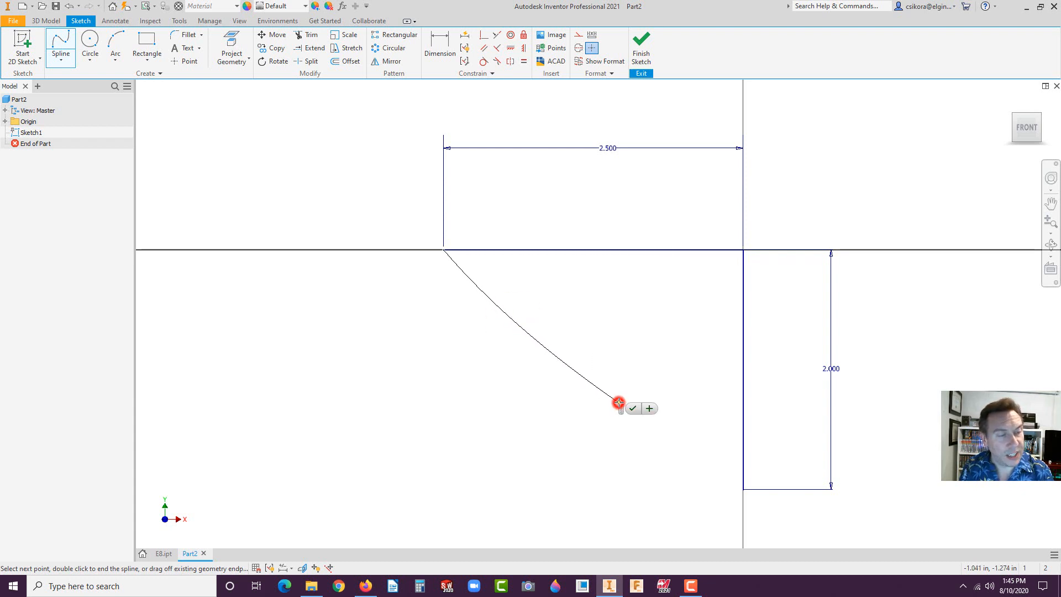
pyautogui.click(743, 489)
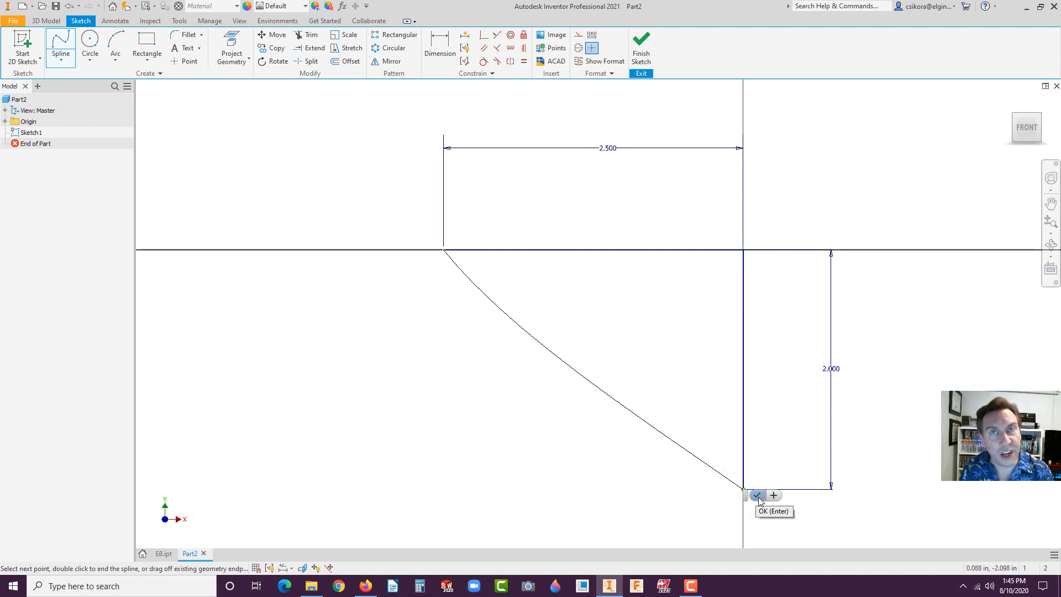
pyautogui.click(757, 496)
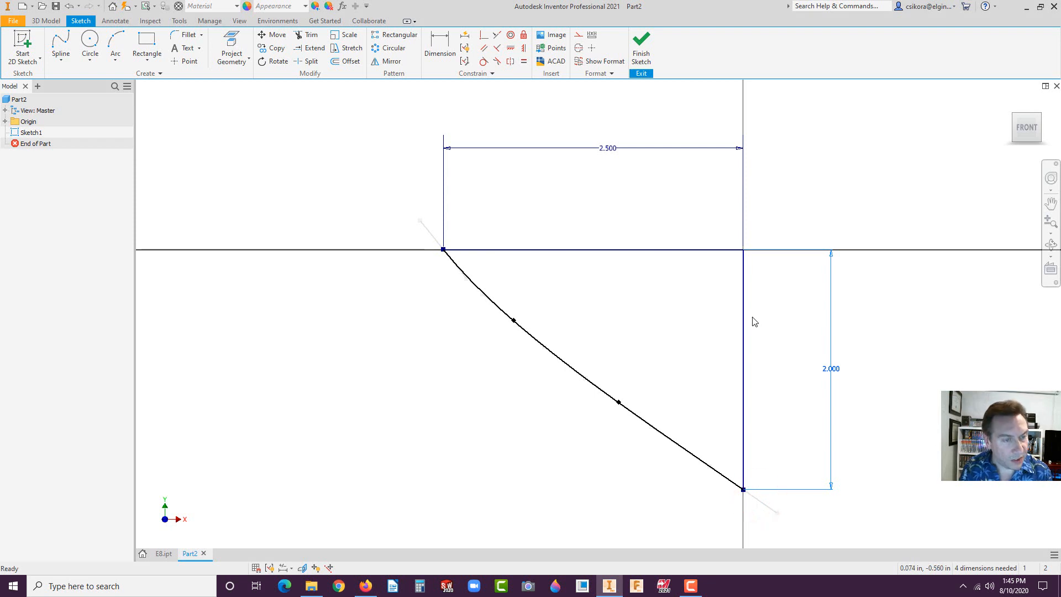
# Dimension the spline's first intermediate point 1.25 in below the horizontal line
pyautogui.click(439, 46)
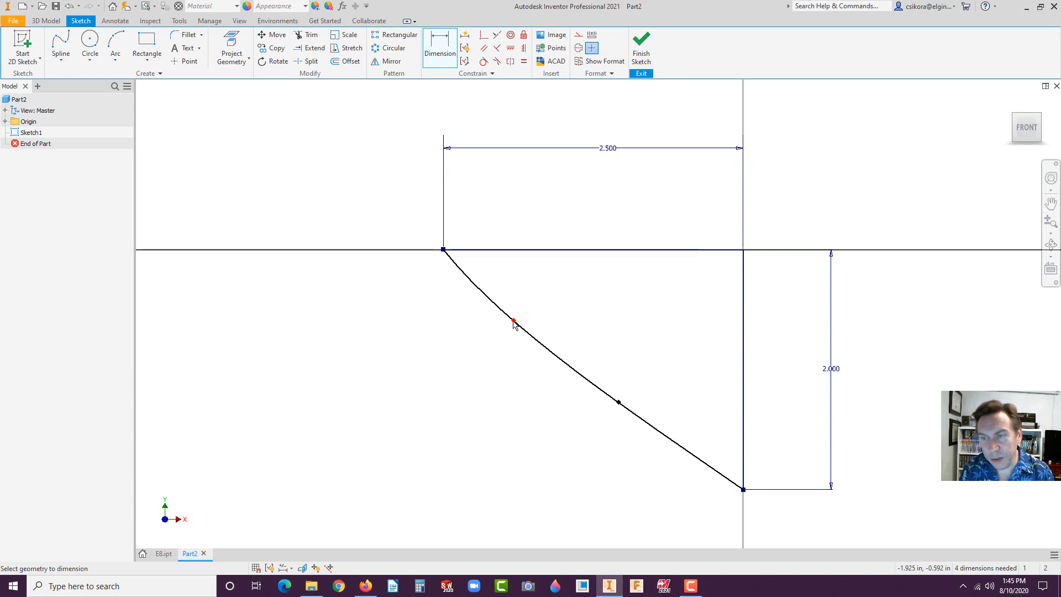
pyautogui.click(513, 322)
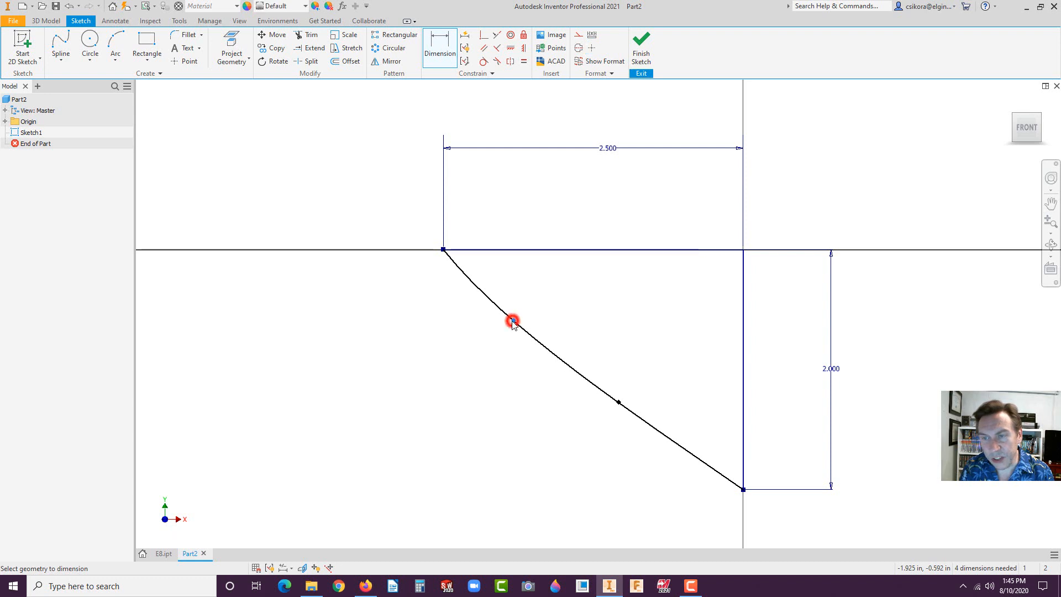
pyautogui.click(569, 251)
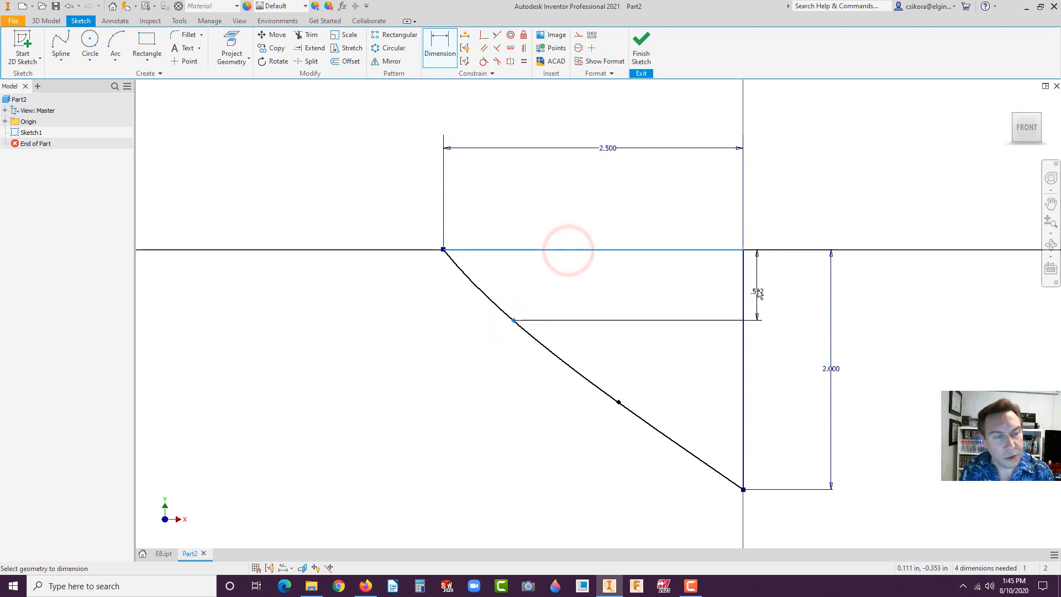
pyautogui.click(761, 287)
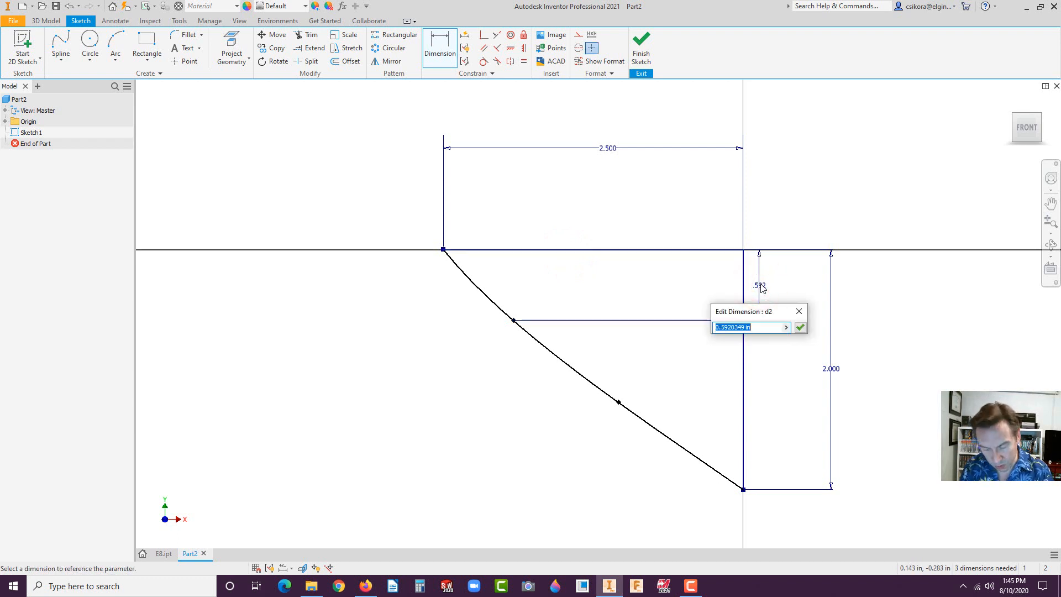
pyautogui.write('1.25')
pyautogui.press('Return')
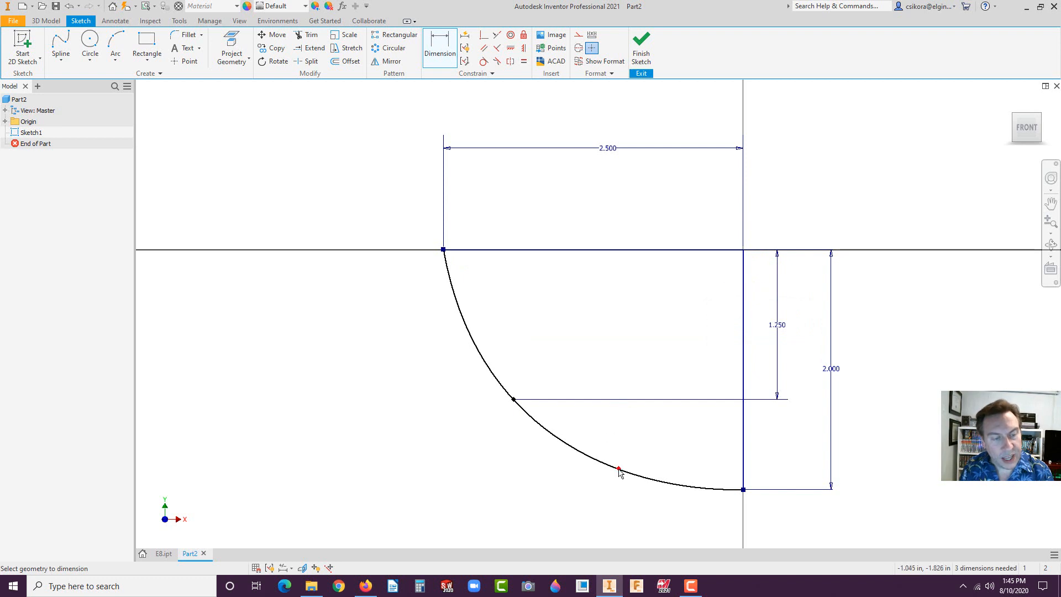
# Dimension the spline's second intermediate point, nearer the vertical line, 1.5 in below the horizontal line
pyautogui.click(619, 470)
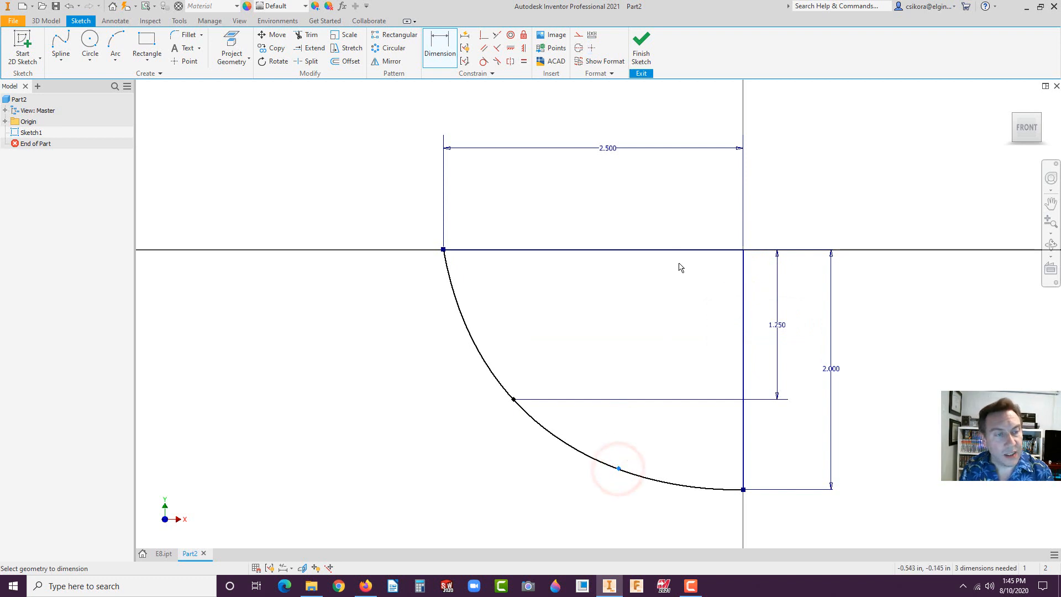
pyautogui.click(673, 250)
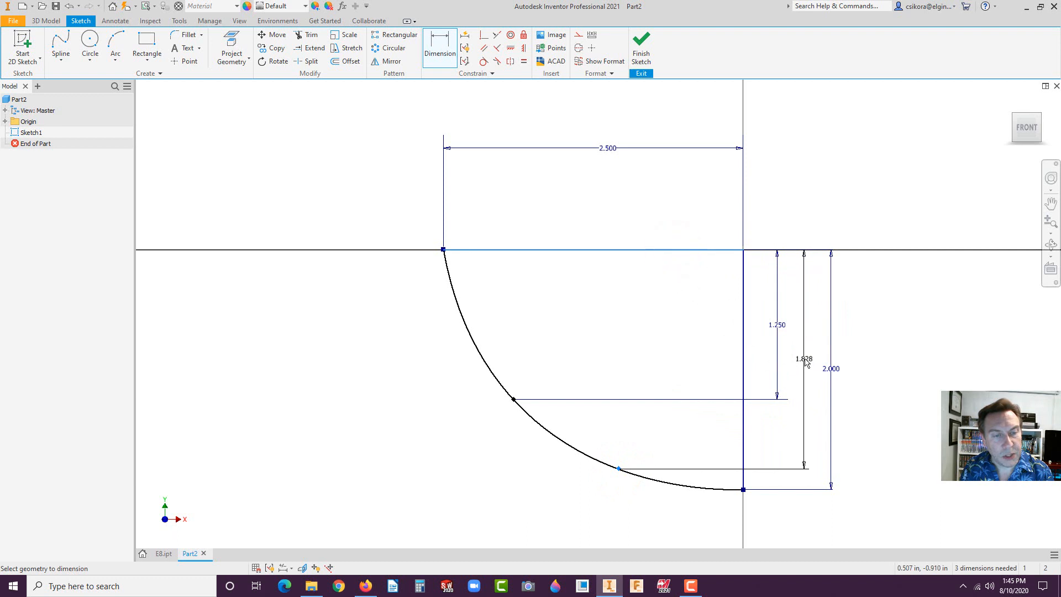
pyautogui.click(804, 358)
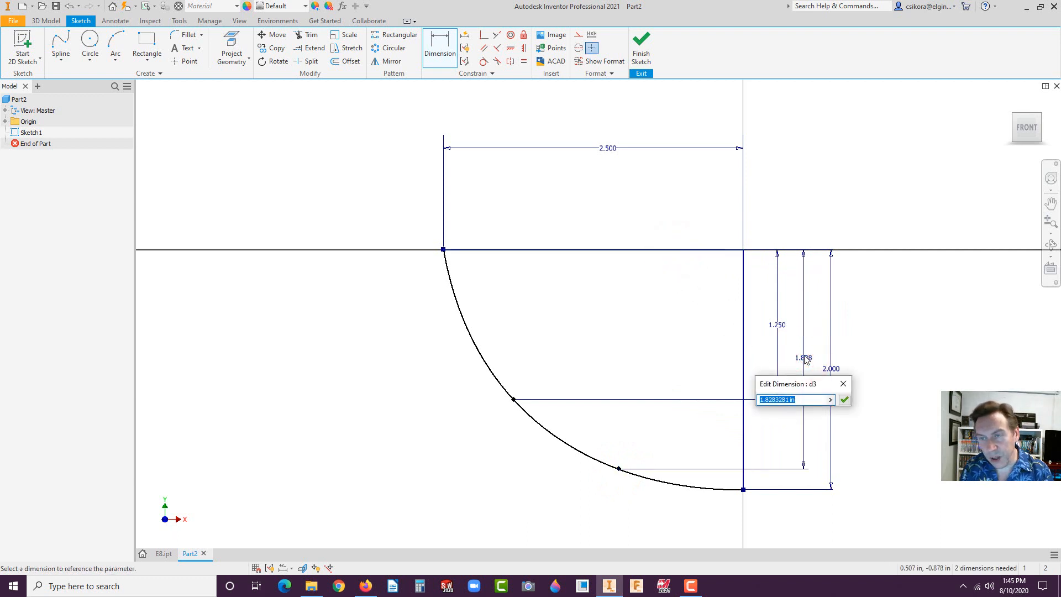
pyautogui.write('1.5')
pyautogui.press('Return')
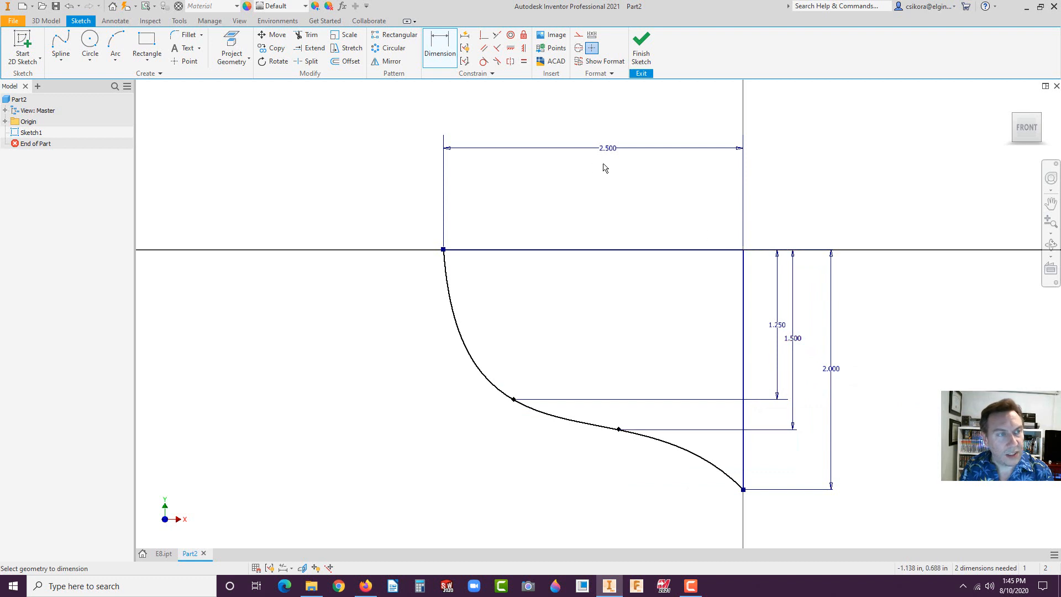
# Dimension the horizontal distance from the second spline point to the vertical line as 0.5 in
pyautogui.click(617, 428)
pyautogui.click(743, 372)
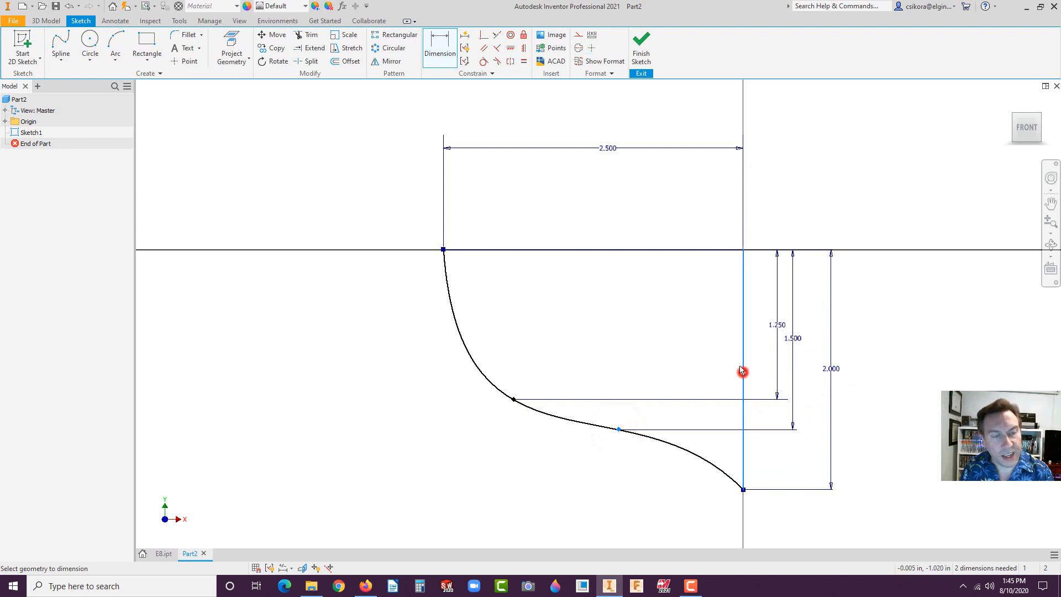
pyautogui.click(697, 225)
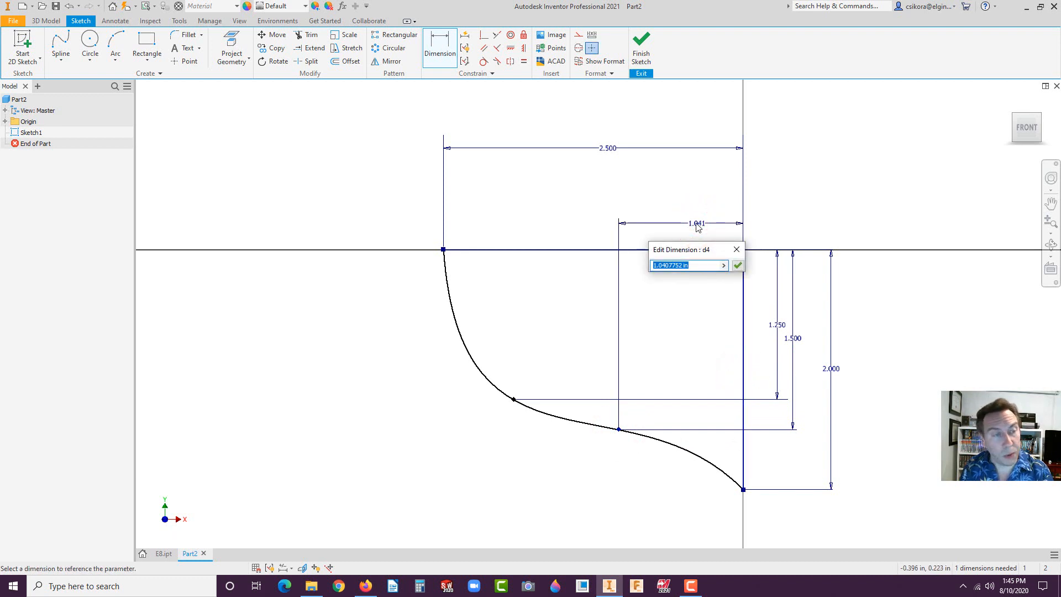
pyautogui.write('.5')
pyautogui.press('Return')
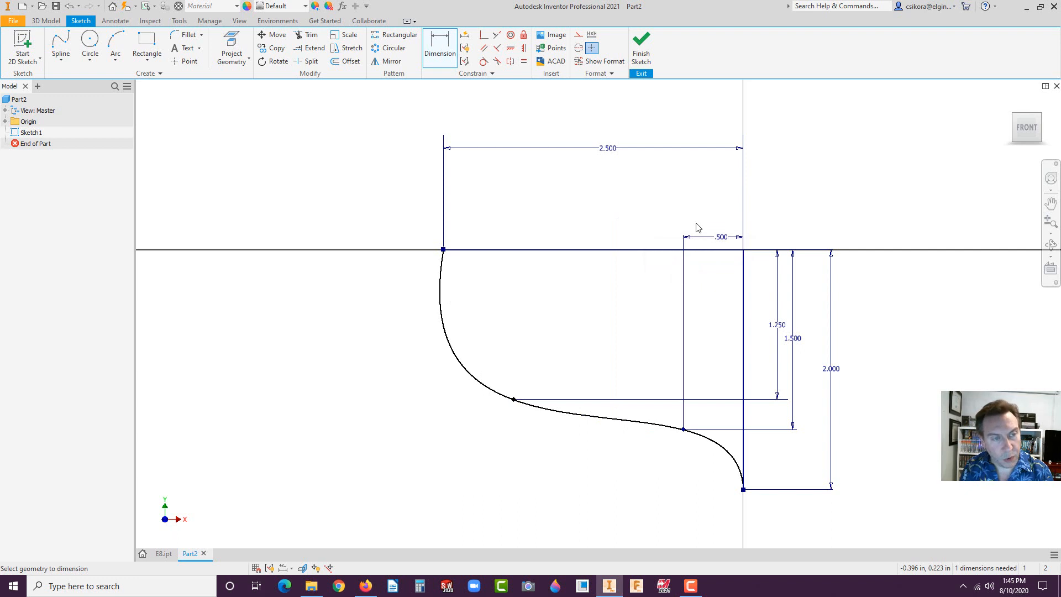
# Dimension the horizontal distance from the first spline point to the vertical line as 1.5 in
pyautogui.click(514, 399)
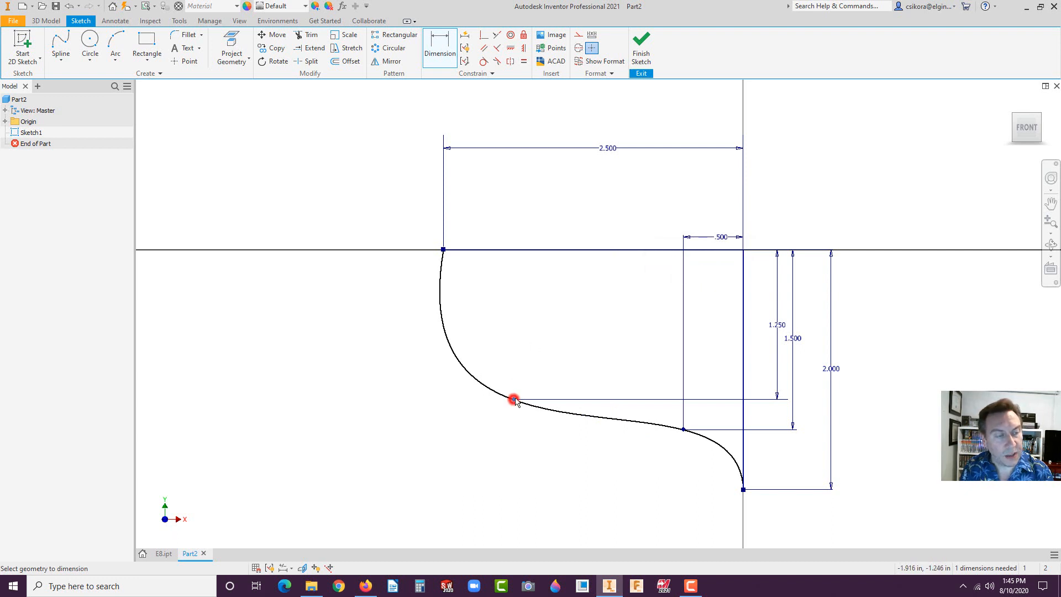
pyautogui.click(743, 409)
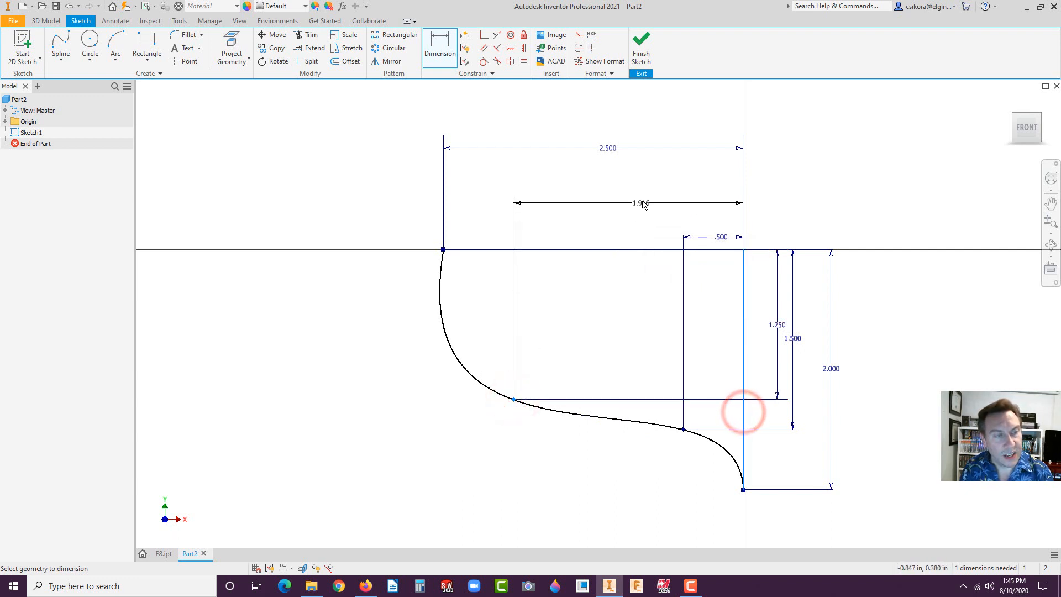
pyautogui.click(643, 192)
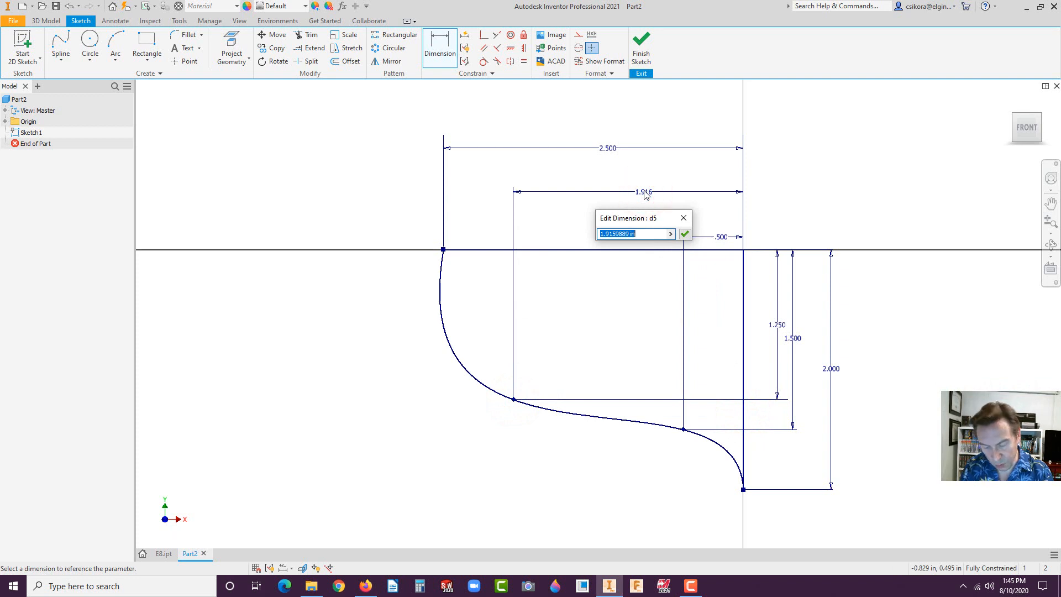
pyautogui.write('1.5')
pyautogui.press('Return')
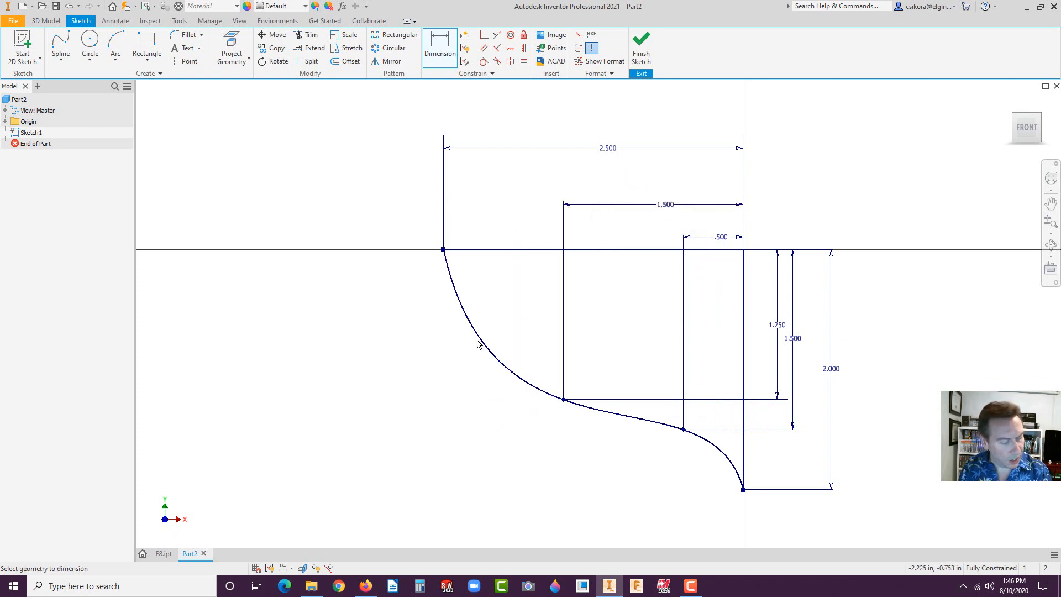
# End dimensioning and space the profile's vertical and horizontal dimensions farther apart so they read clearly
pyautogui.press('Escape')
pyautogui.moveTo(831, 368); pyautogui.dragTo(908, 390)
pyautogui.moveTo(796, 337)
pyautogui.mouseDown()
pyautogui.moveTo(846, 351)
pyautogui.moveTo(789, 326)
pyautogui.mouseUp()
pyautogui.click(596, 442)
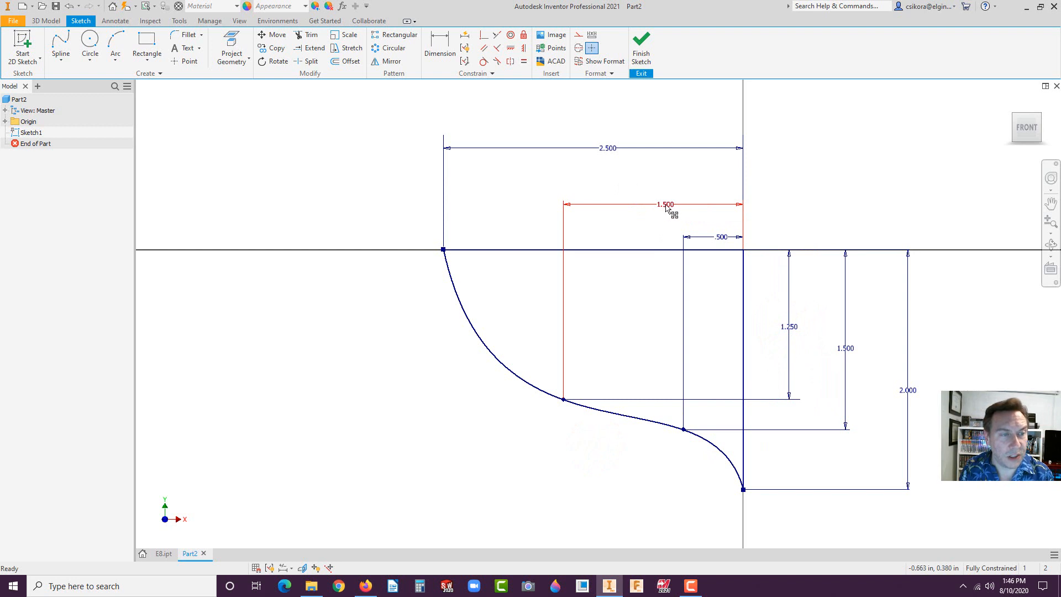
pyautogui.moveTo(666, 204); pyautogui.dragTo(665, 191)
pyautogui.moveTo(721, 236); pyautogui.dragTo(720, 226)
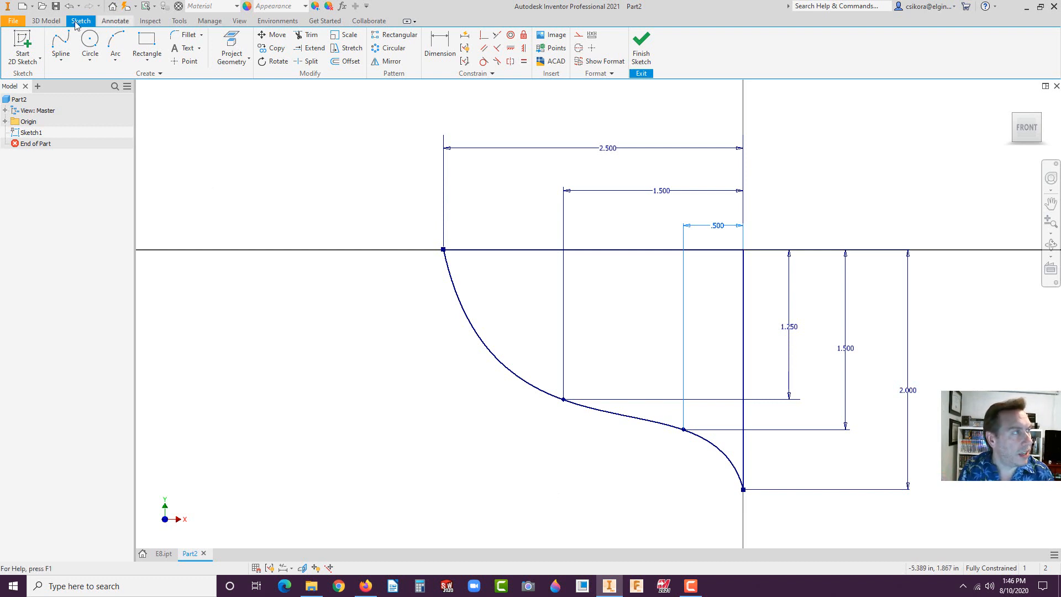
# Finish the profile sketch and create a work plane offset 6 in from the XY plane
pyautogui.click(644, 48)
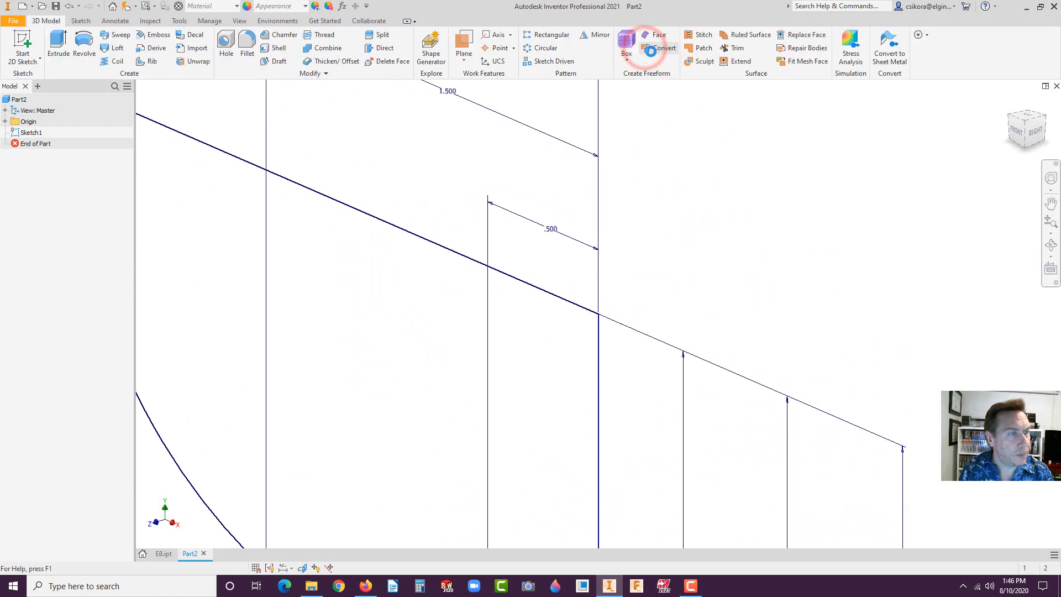
pyautogui.click(1010, 99)
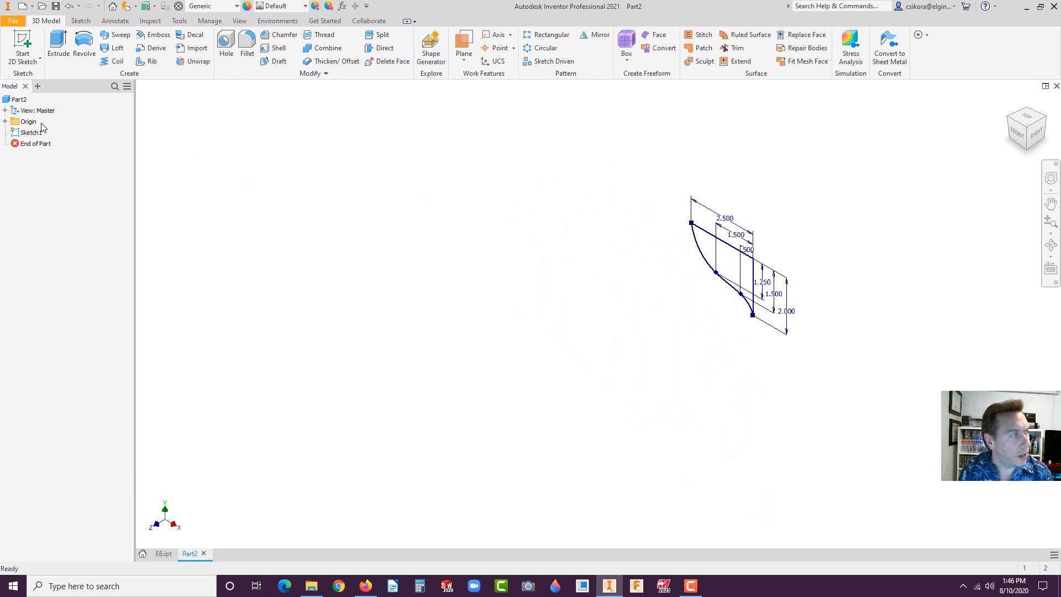
pyautogui.click(5, 121)
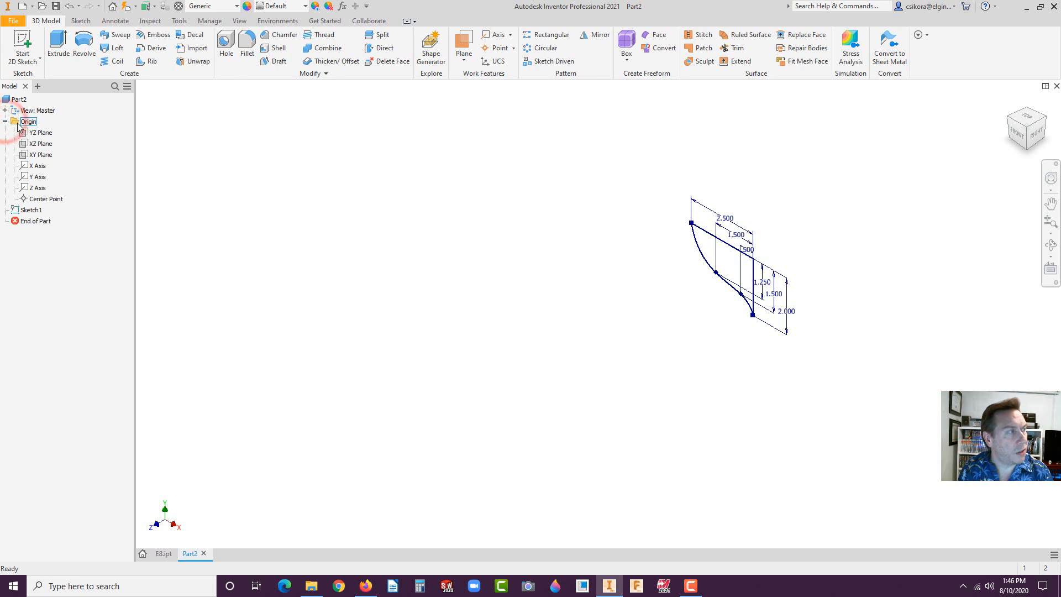
pyautogui.click(25, 157)
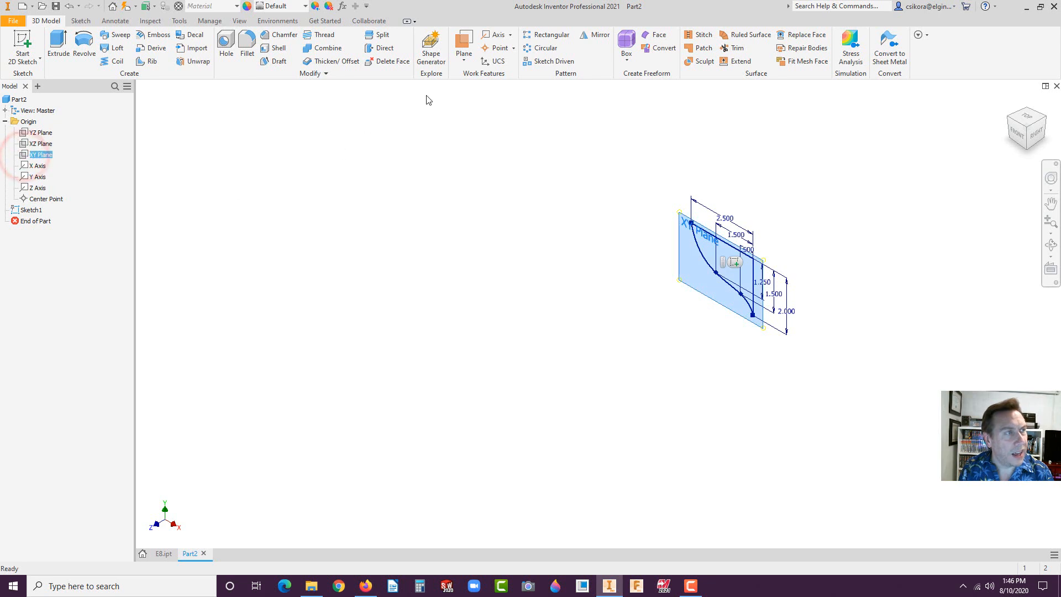
pyautogui.click(467, 65)
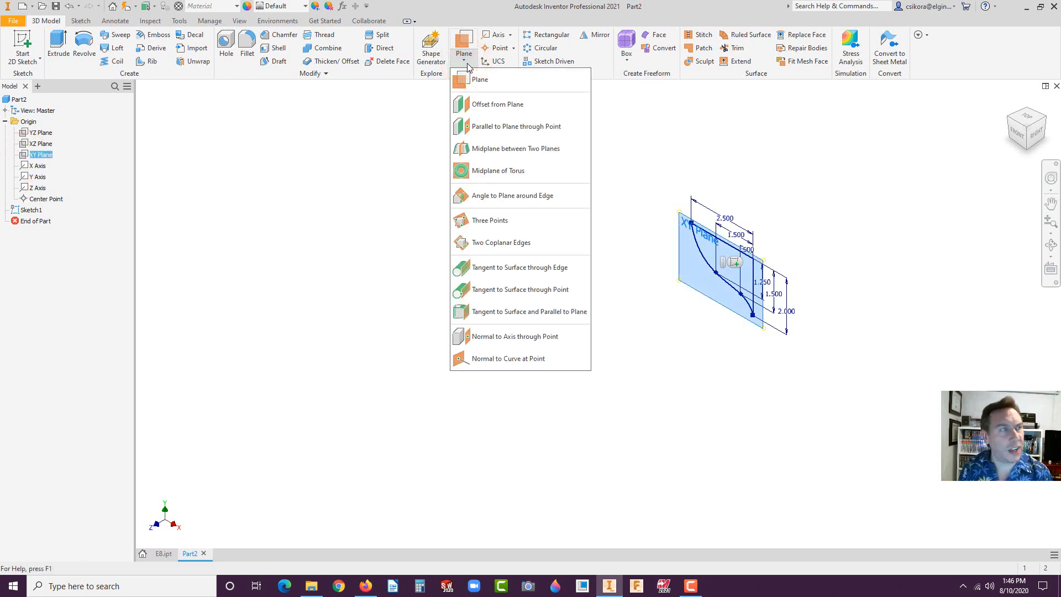
pyautogui.click(468, 108)
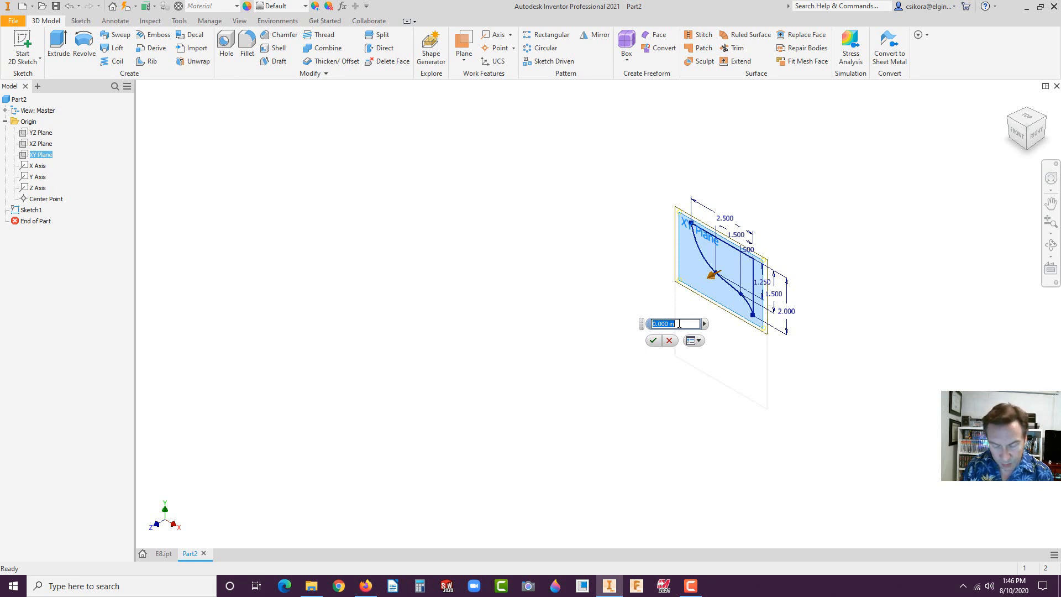
pyautogui.write('6')
pyautogui.press('Return')
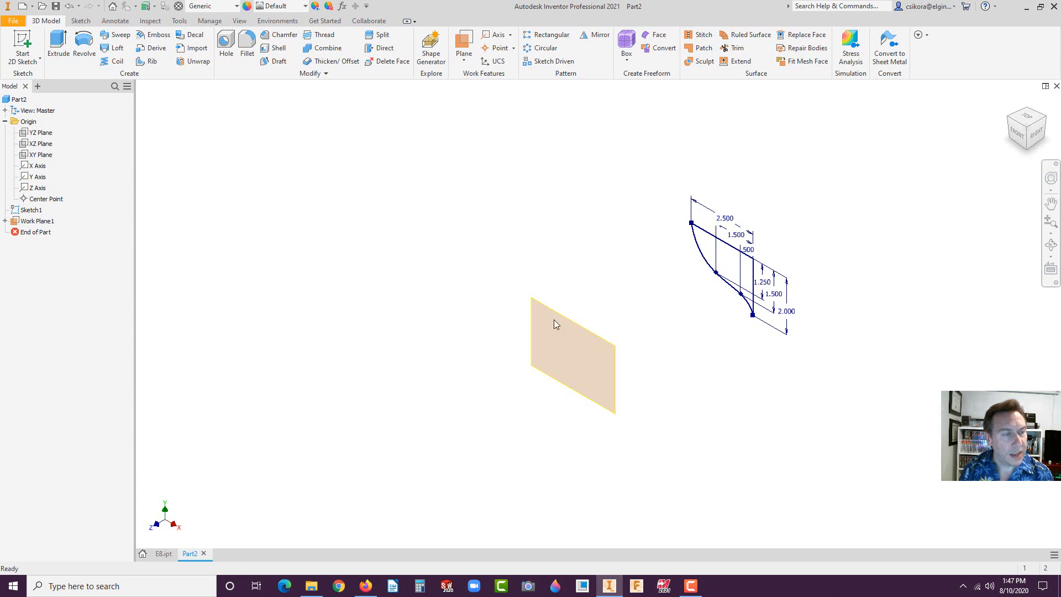
# Copy Sketch1 and paste it onto the new offset work plane
pyautogui.click(31, 211)
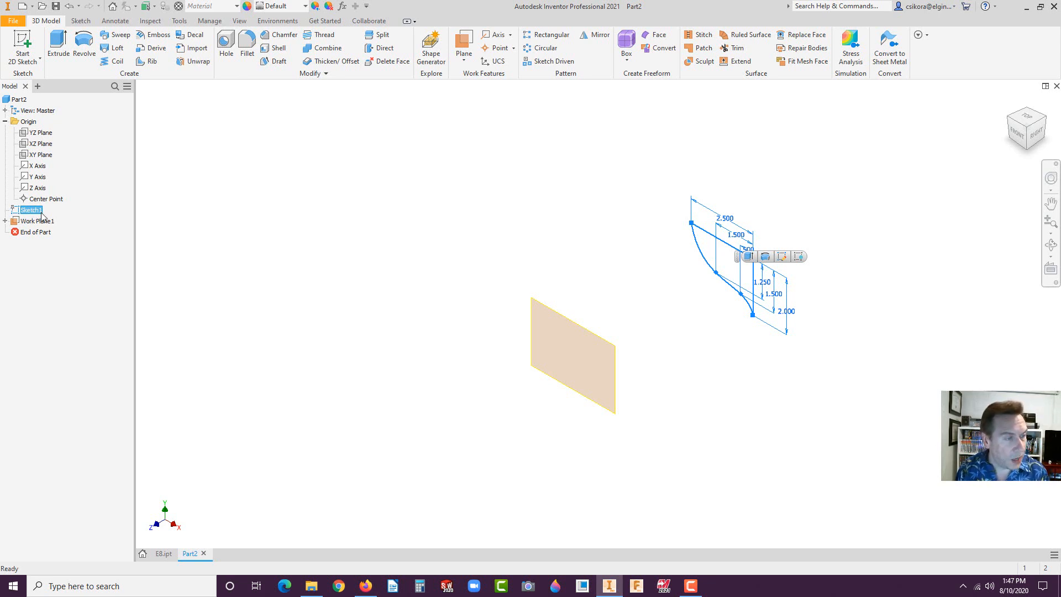
pyautogui.click(547, 309)
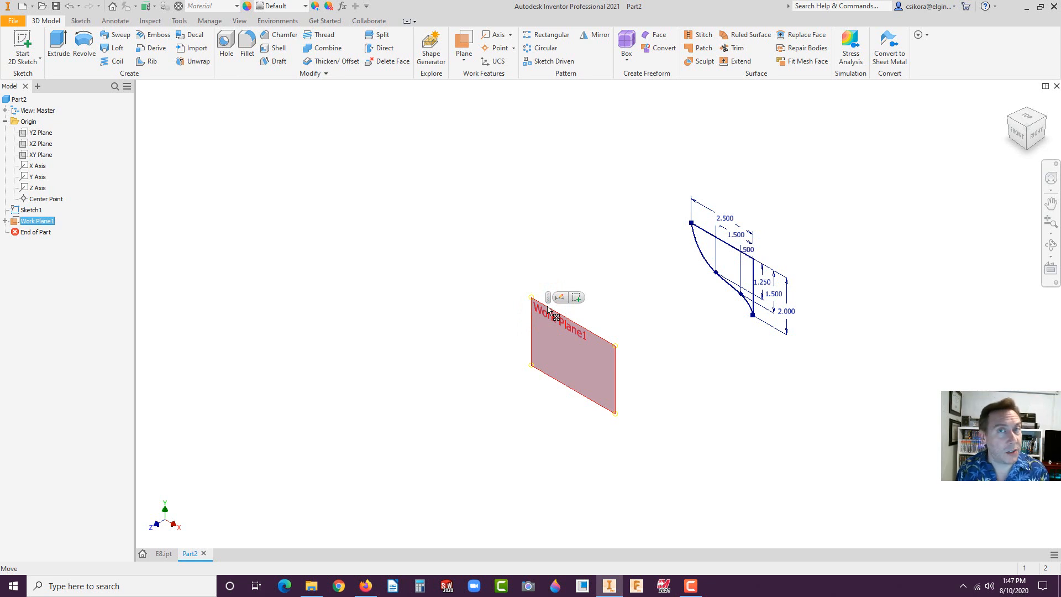
pyautogui.hotkey('ctrl', 'v')
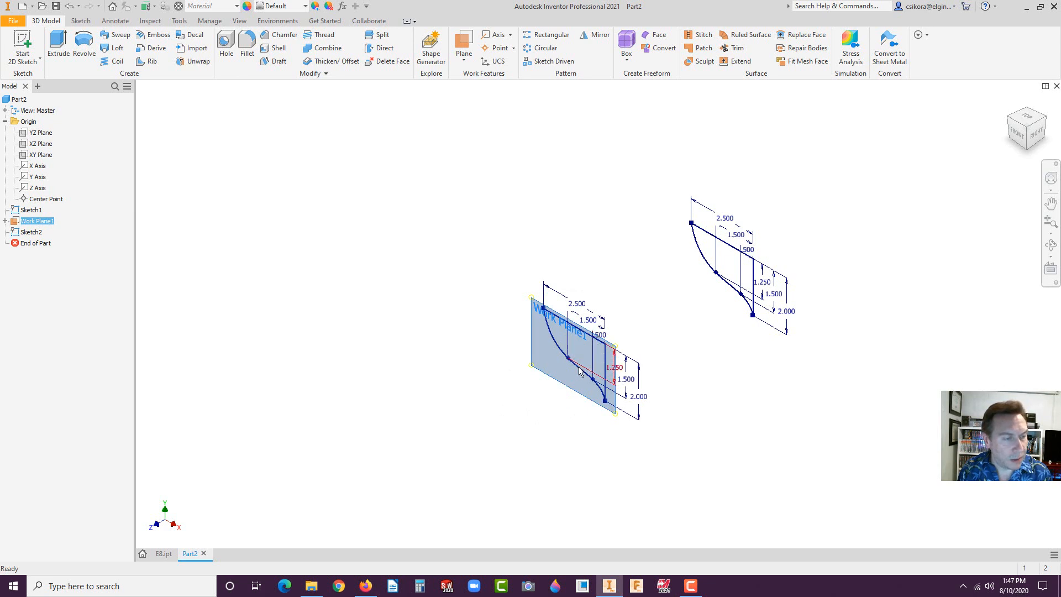
# Open the pasted profile sketch for editing and move the profile by its corner below and away from the origin
pyautogui.click(606, 356)
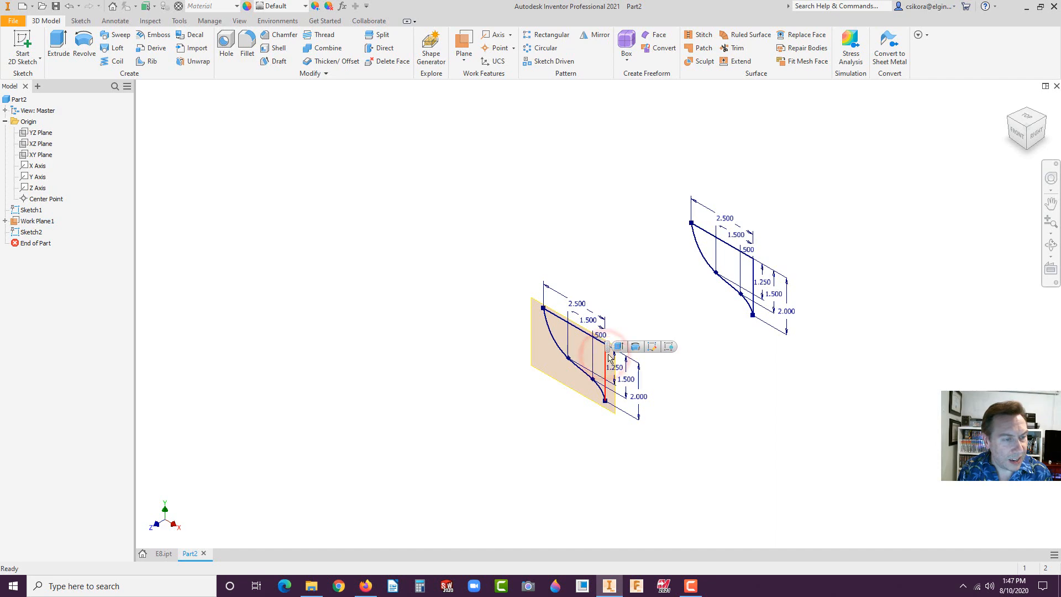
pyautogui.click(652, 346)
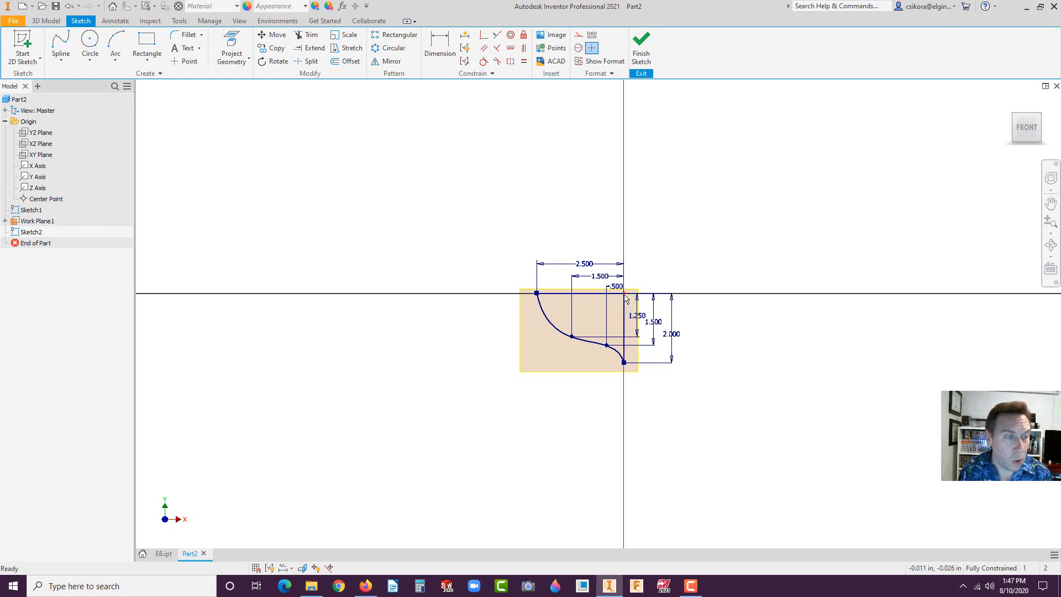
pyautogui.moveTo(625, 296)
pyautogui.mouseDown()
pyautogui.moveTo(497, 357)
pyautogui.moveTo(488, 374)
pyautogui.mouseUp()
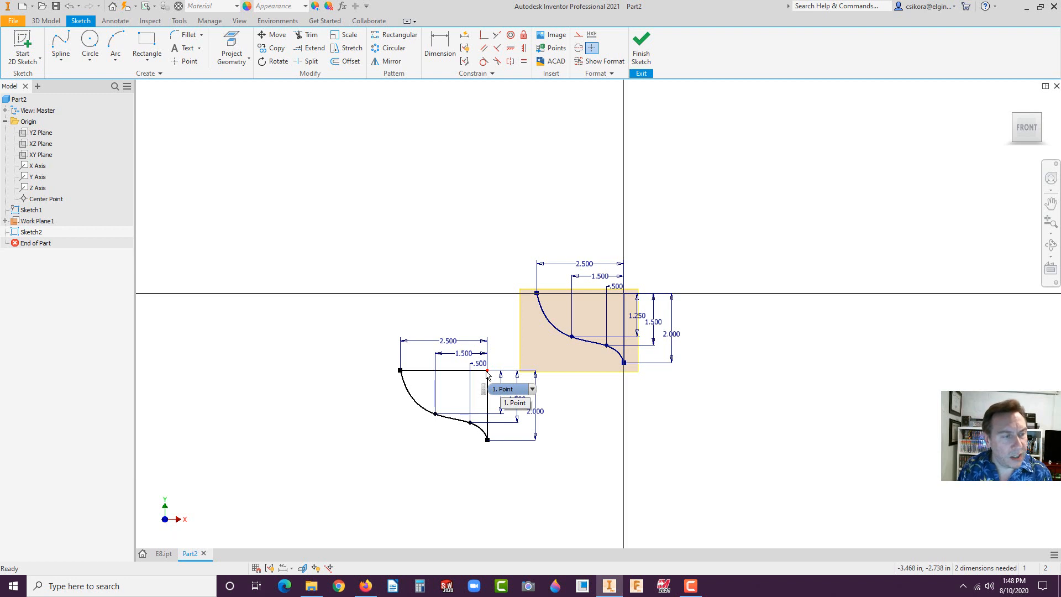
pyautogui.click(463, 188)
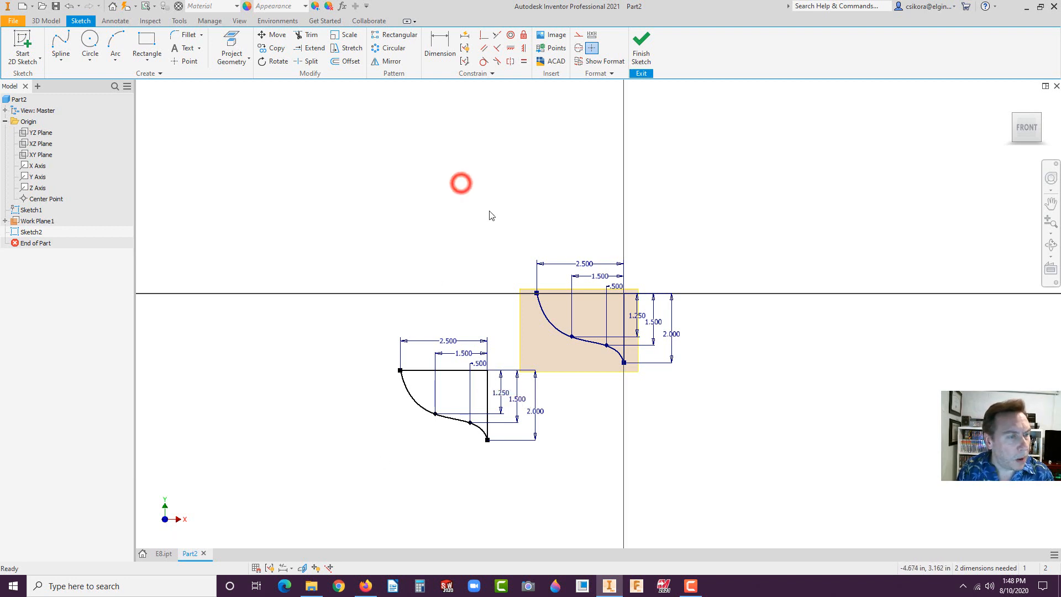
# Project the original profile's upper corner point at the origin into the pasted sketch
pyautogui.click(234, 40)
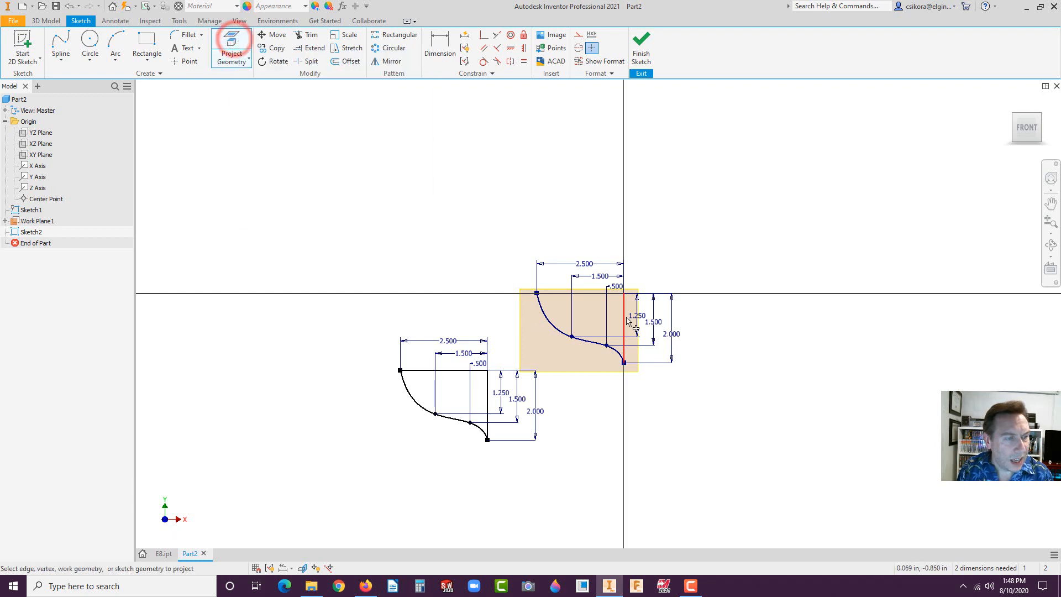
pyautogui.click(624, 294)
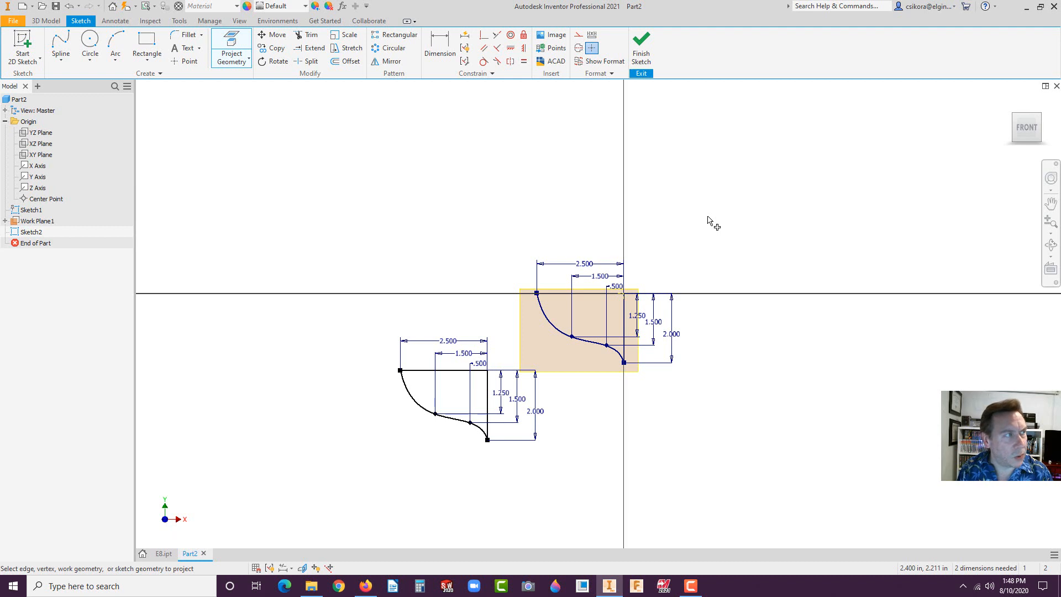
pyautogui.click(372, 128)
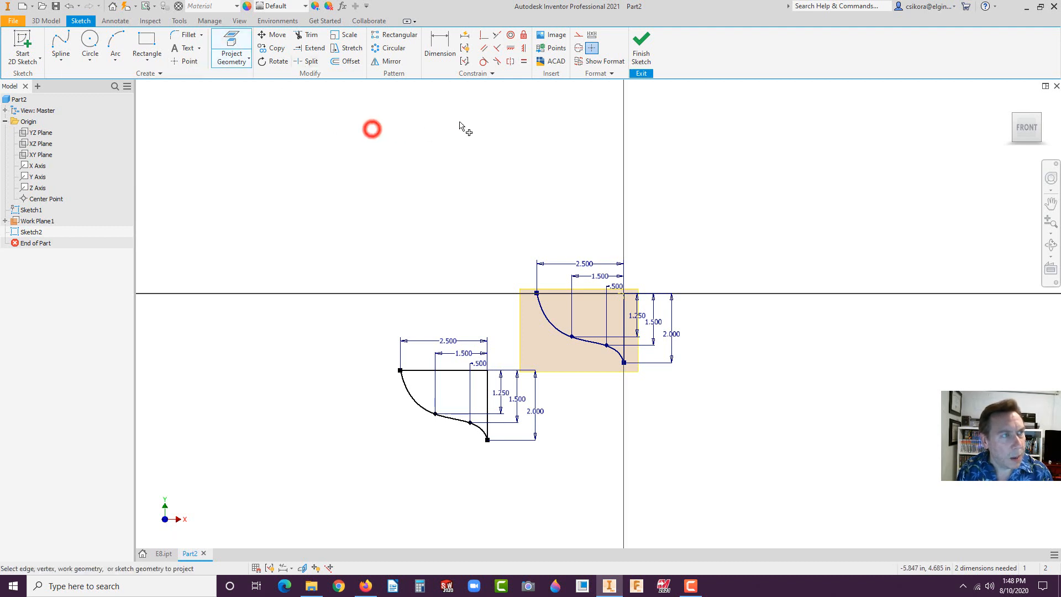
# Constrain the pasted profile's upper corner coincident with the projected origin point and return to the isometric view
pyautogui.click(482, 35)
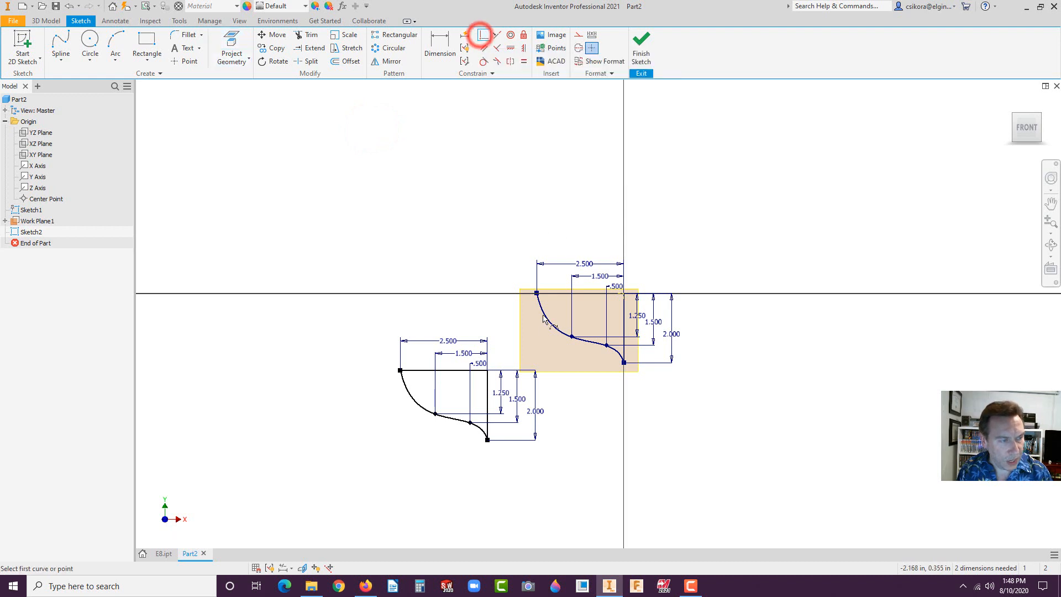
pyautogui.click(487, 373)
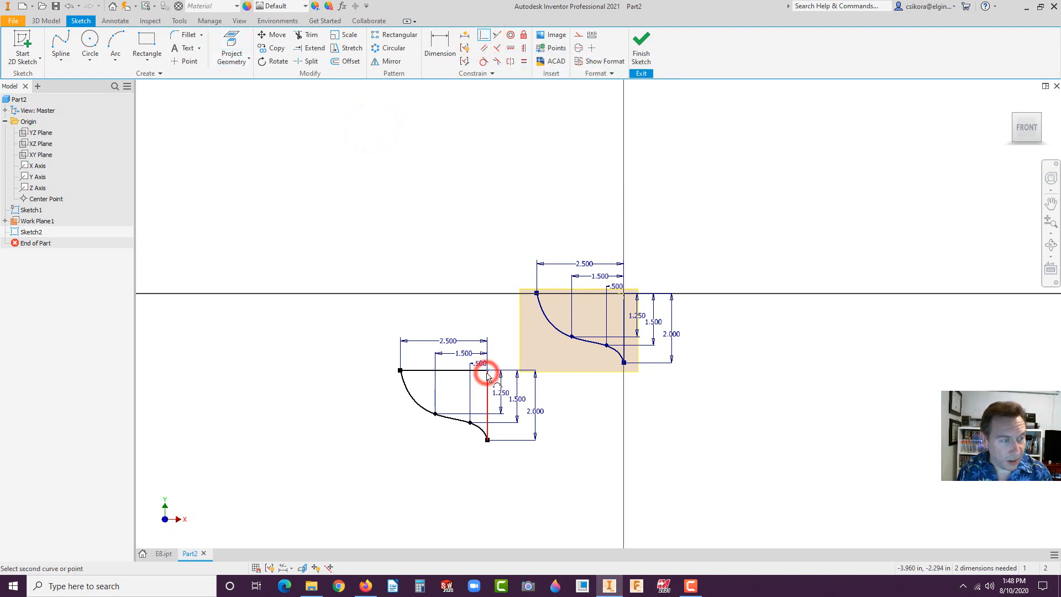
pyautogui.click(625, 294)
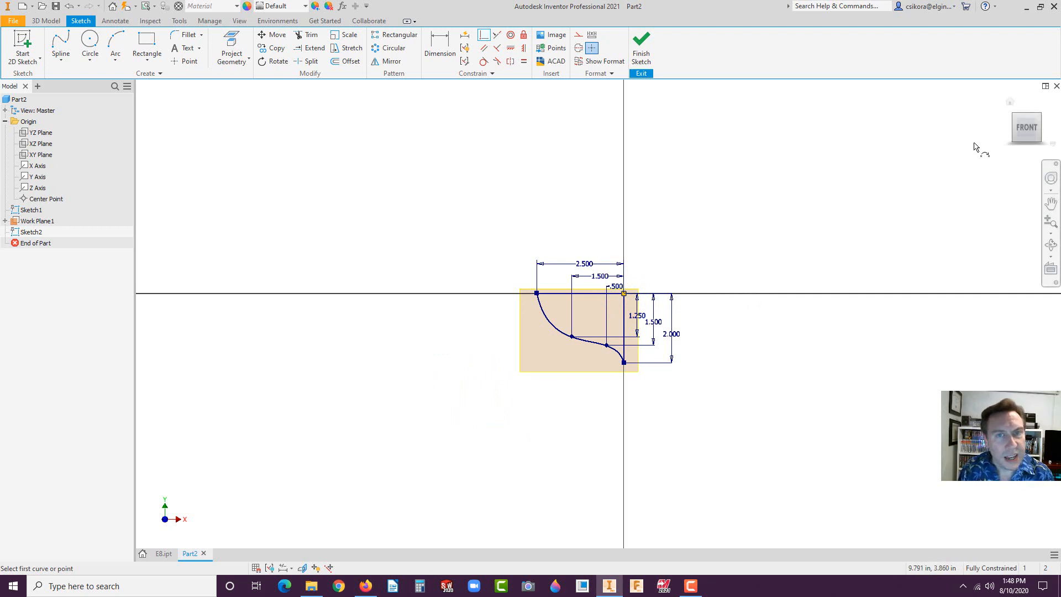
pyautogui.click(1009, 103)
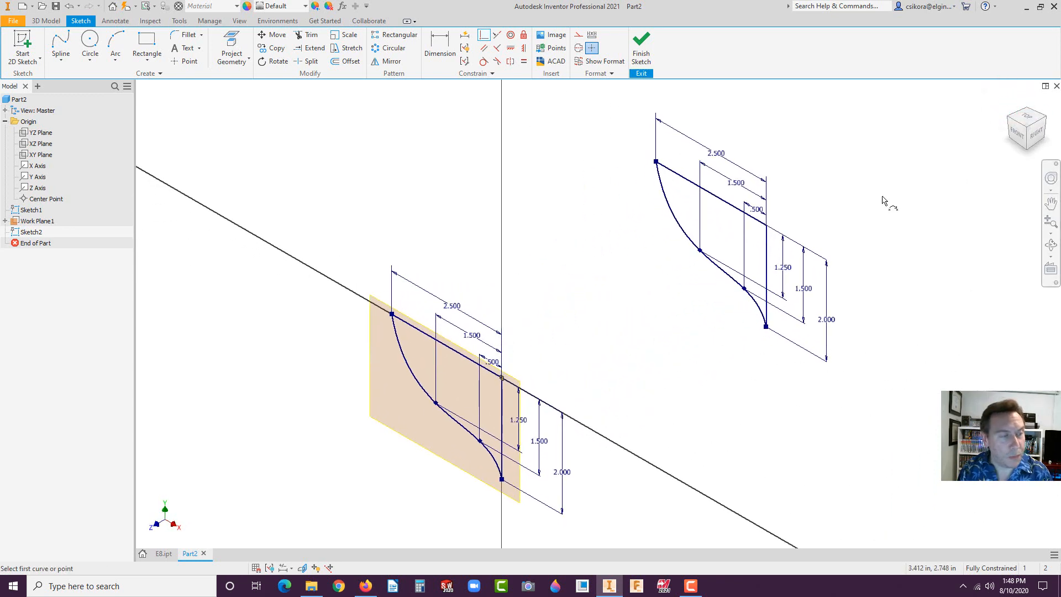
pyautogui.press('Escape')
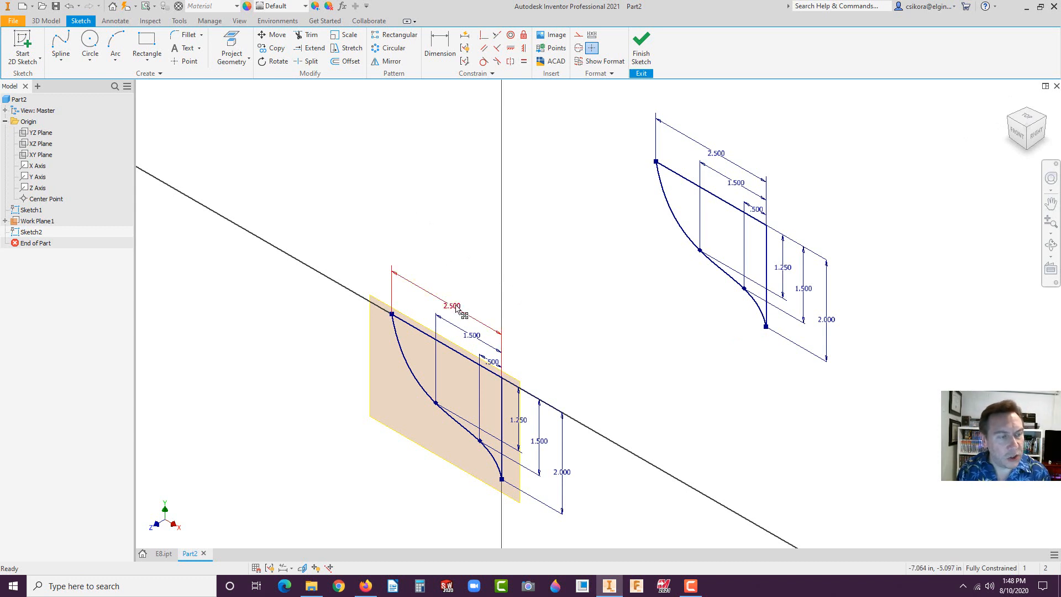
# Set the overall horizontal width of the pasted profile to 3 in
pyautogui.doubleClick(457, 308)
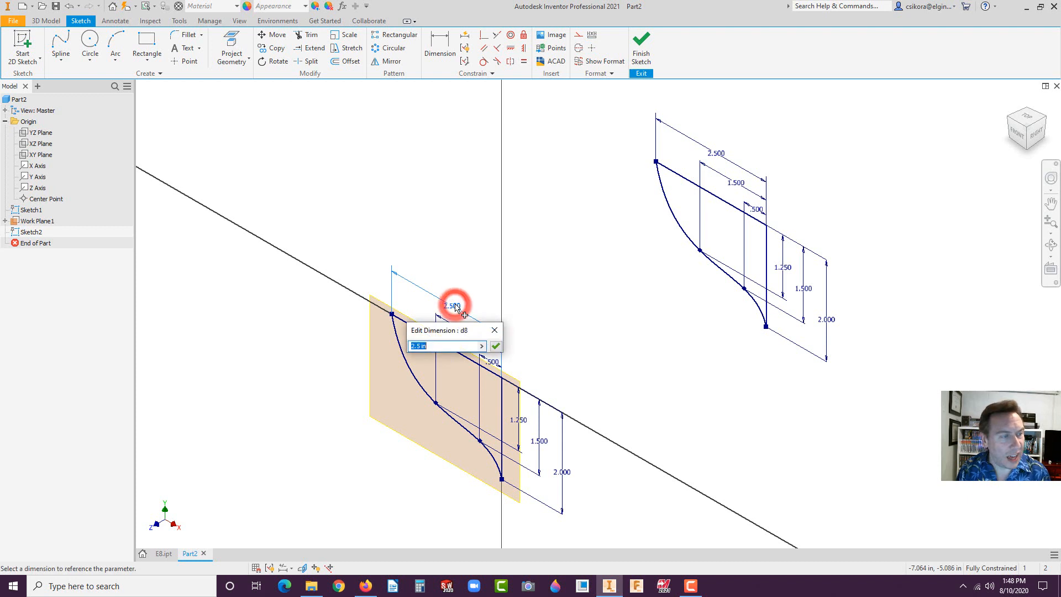
pyautogui.write('3')
pyautogui.press('Return')
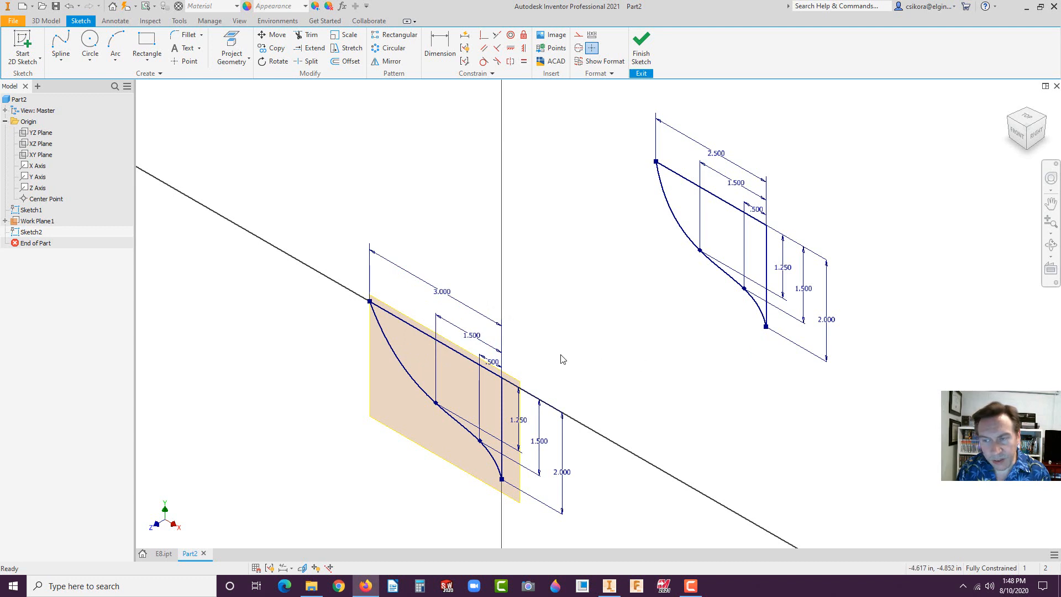
# Set the horizontal distances from the two intermediate spline points to the pasted profile's vertical line to 2 in and 0.75 in
pyautogui.doubleClick(472, 336)
pyautogui.write('2')
pyautogui.press('Return')
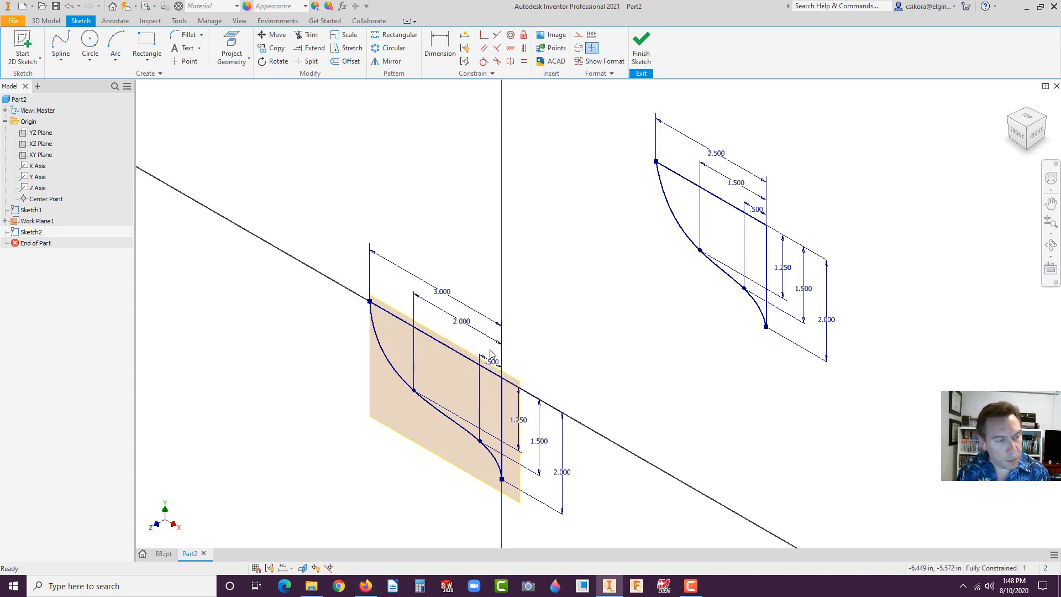
pyautogui.doubleClick(492, 364)
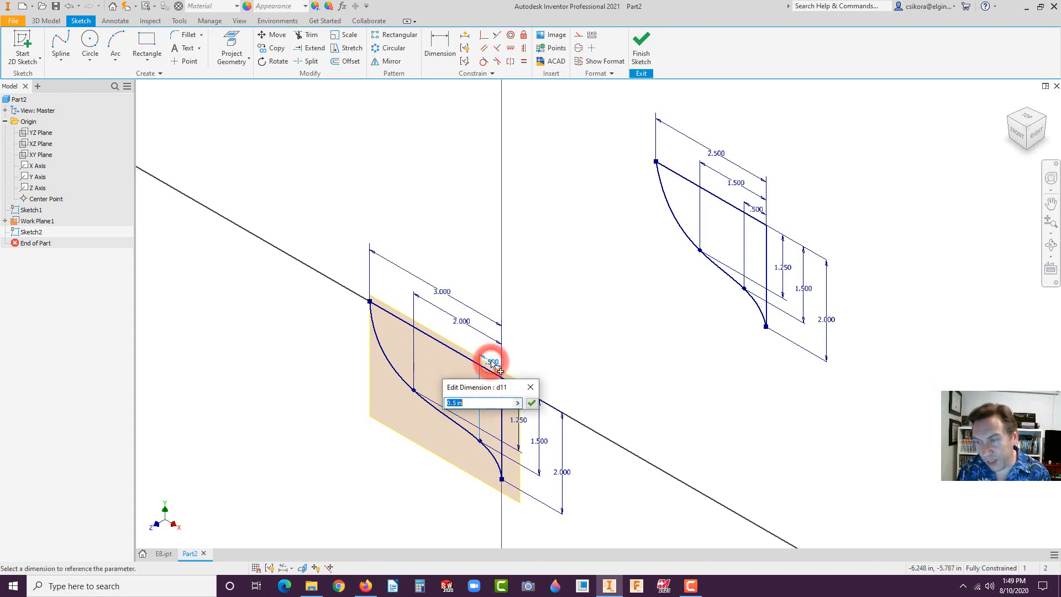
pyautogui.write('.')
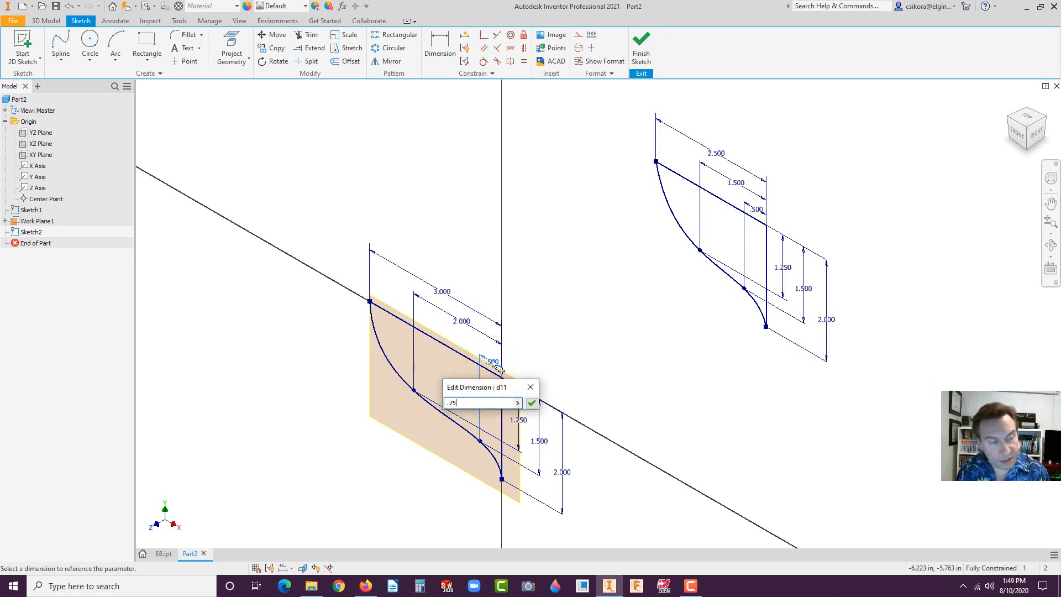
pyautogui.write('75')
pyautogui.press('Return')
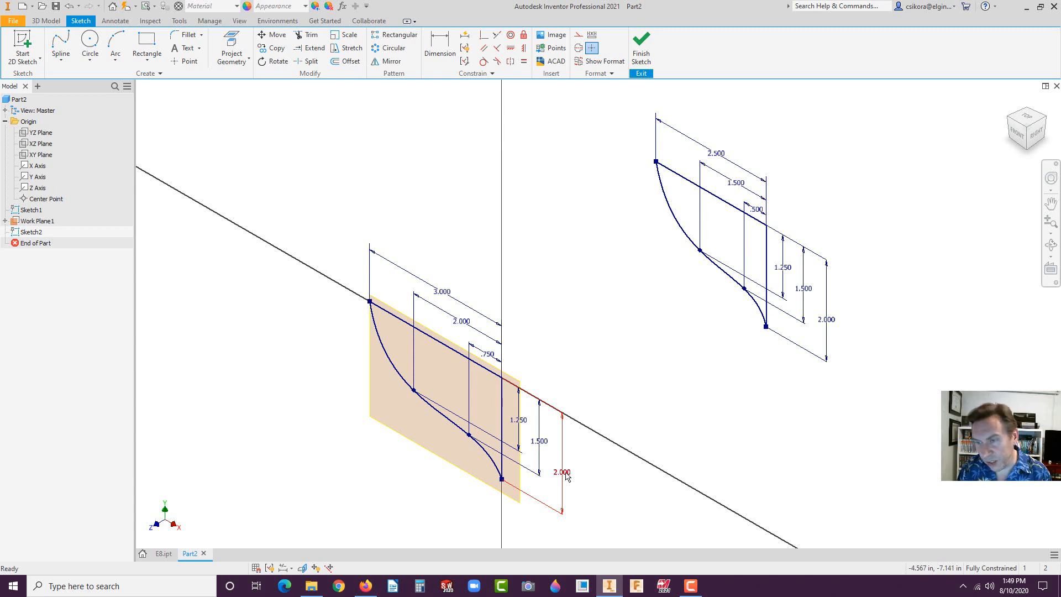
# Set the overall vertical depth of the pasted profile to 2.375 in
pyautogui.doubleClick(567, 473)
pyautogui.write('2')
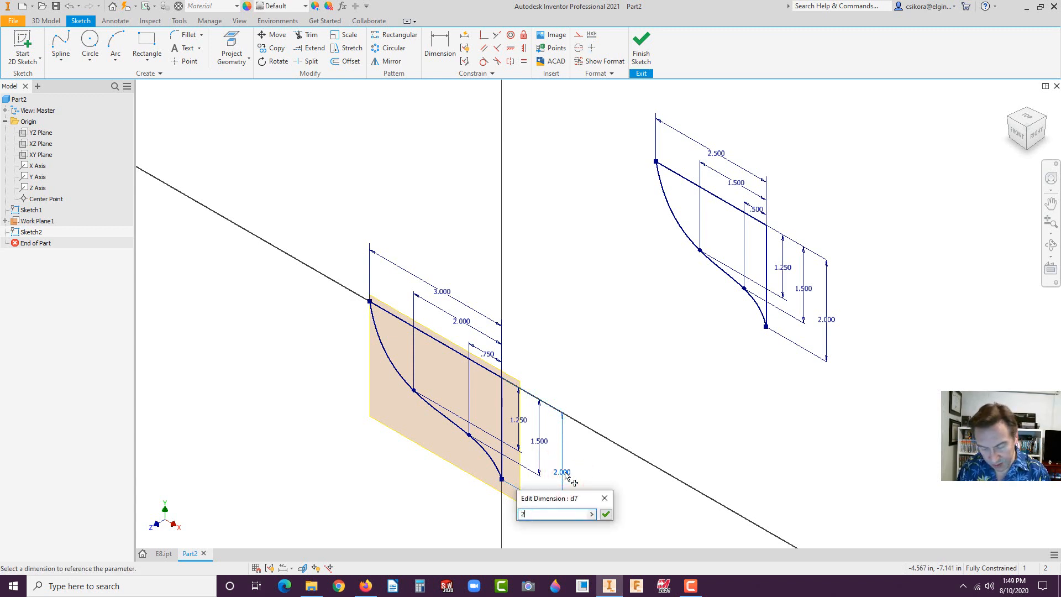
pyautogui.write('.375')
pyautogui.press('Return')
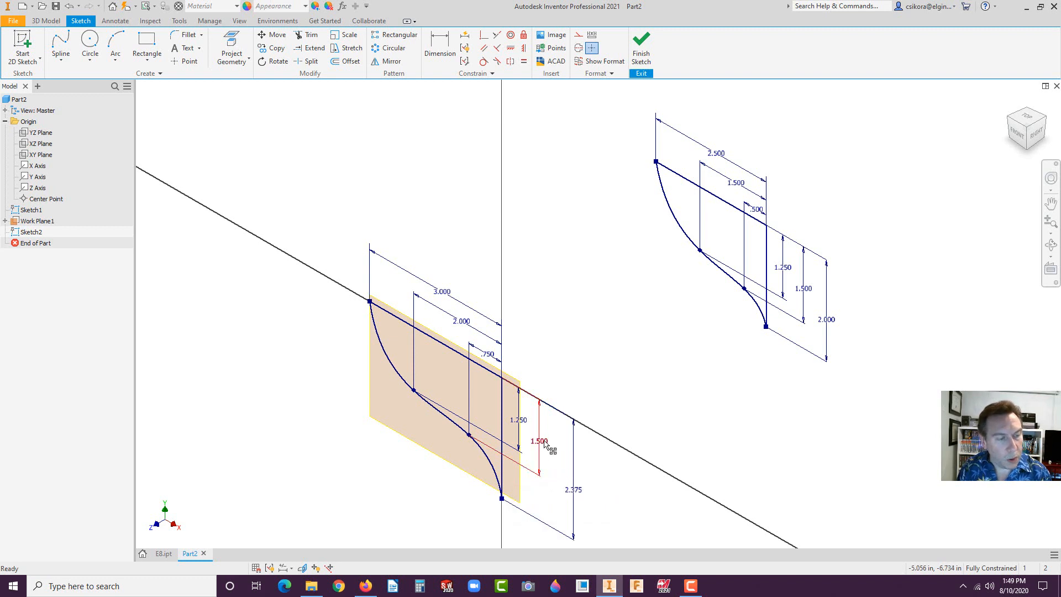
# Set the intermediate spline points' depths below the horizontal line to 1.75 in for the inner point and 1.375 in for the outer point
pyautogui.doubleClick(540, 442)
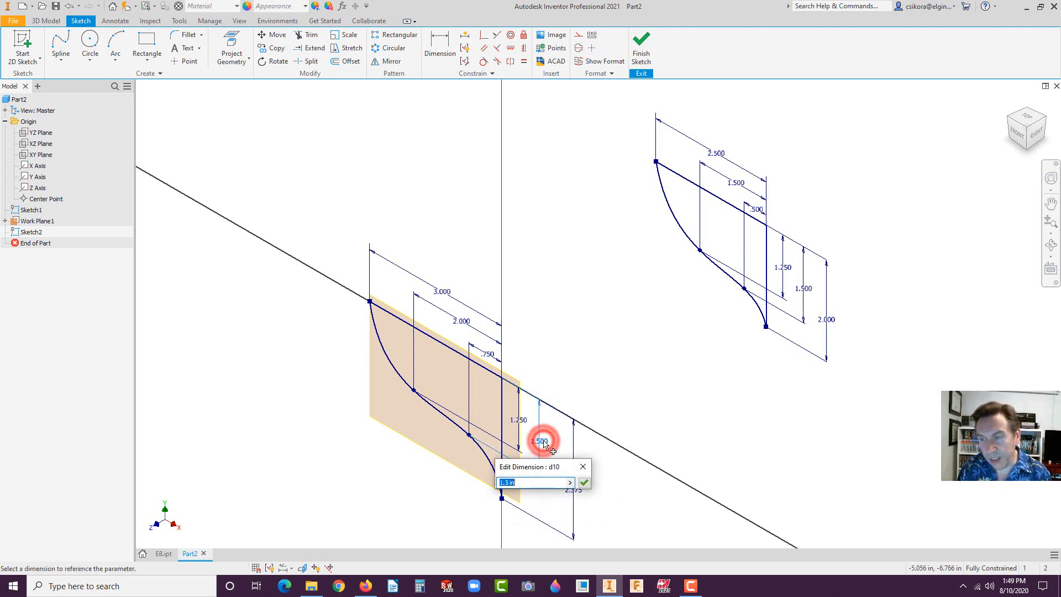
pyautogui.write('1')
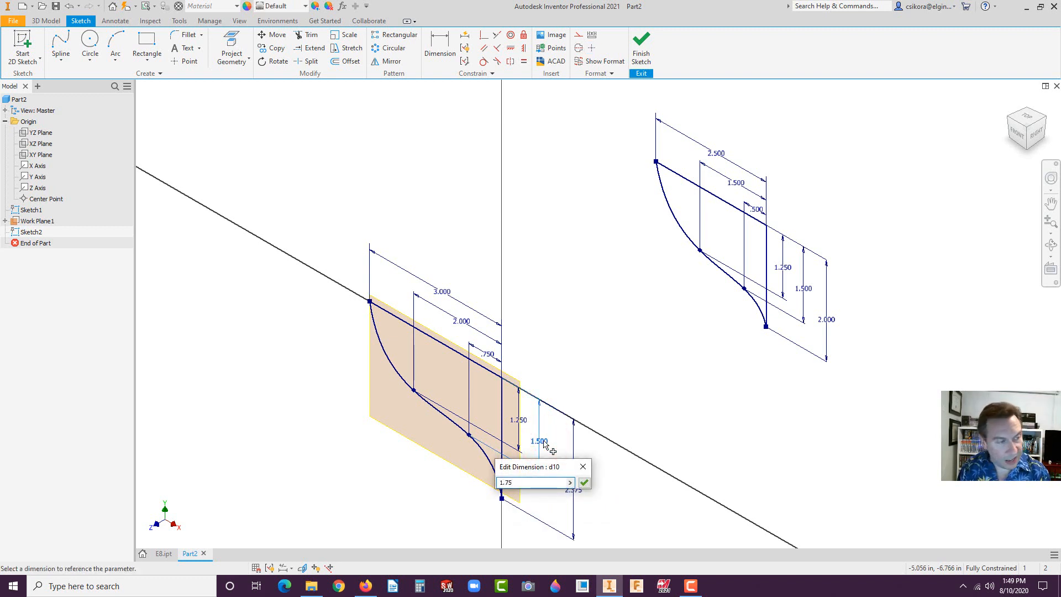
pyautogui.write('.75')
pyautogui.press('Return')
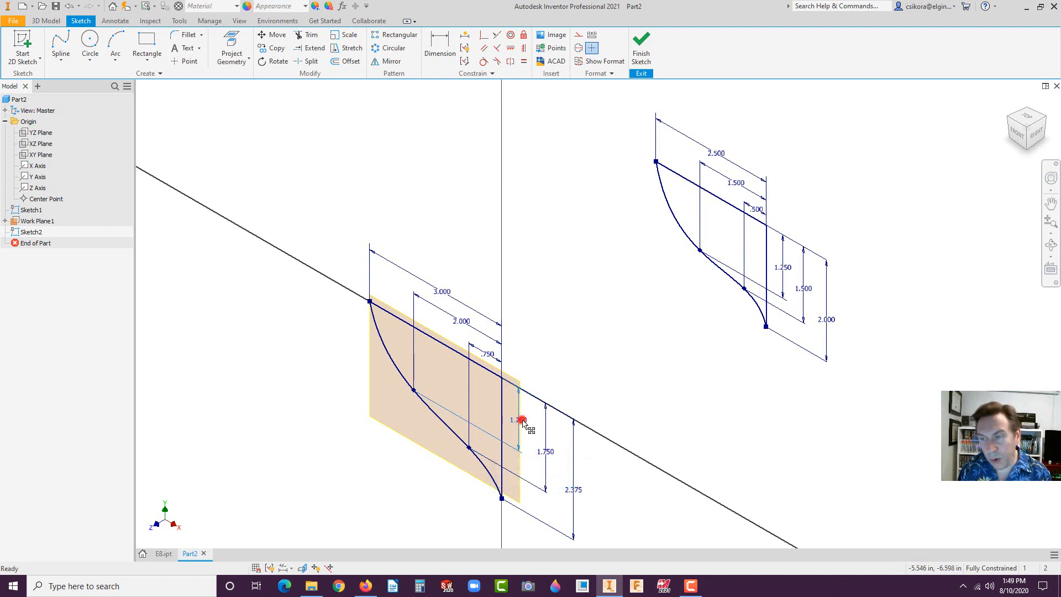
pyautogui.doubleClick(522, 421)
pyautogui.write('1.37')
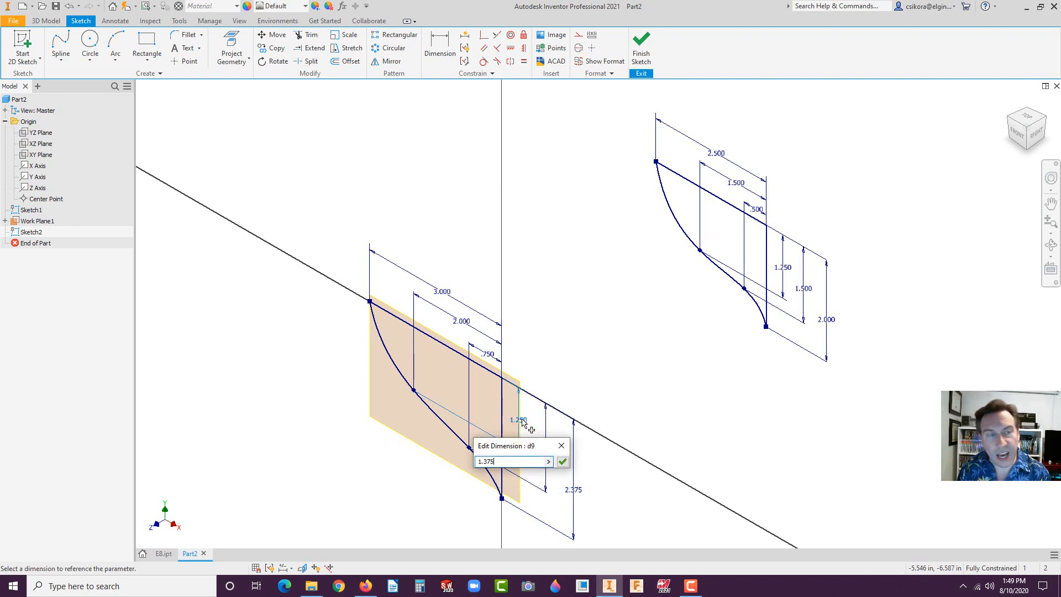
pyautogui.write('5')
pyautogui.press('Return')
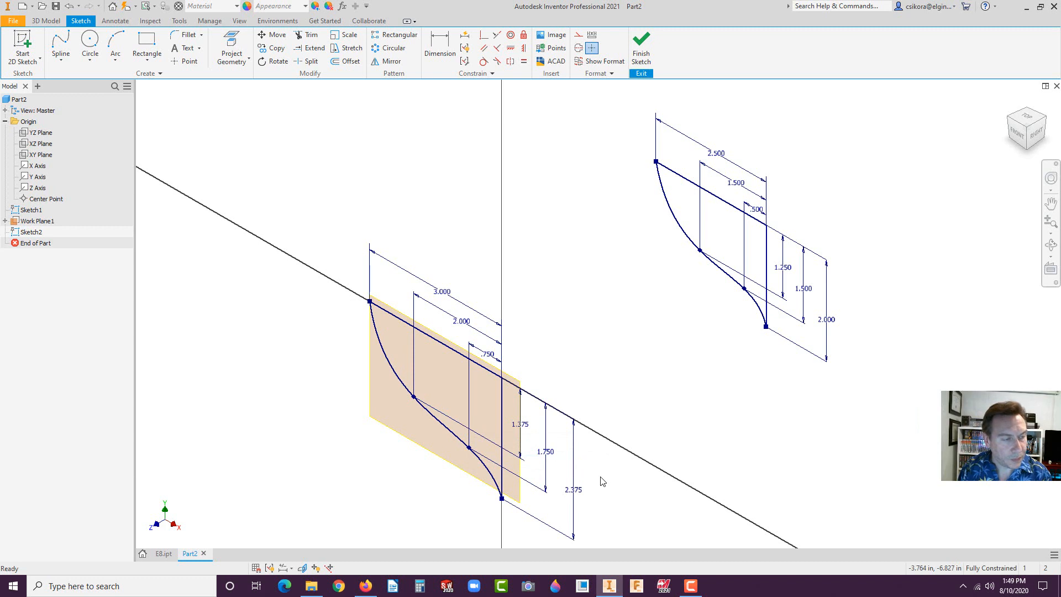
# Finish the sketch and create a work plane offset 8 in forward from Work Plane1
pyautogui.click(641, 45)
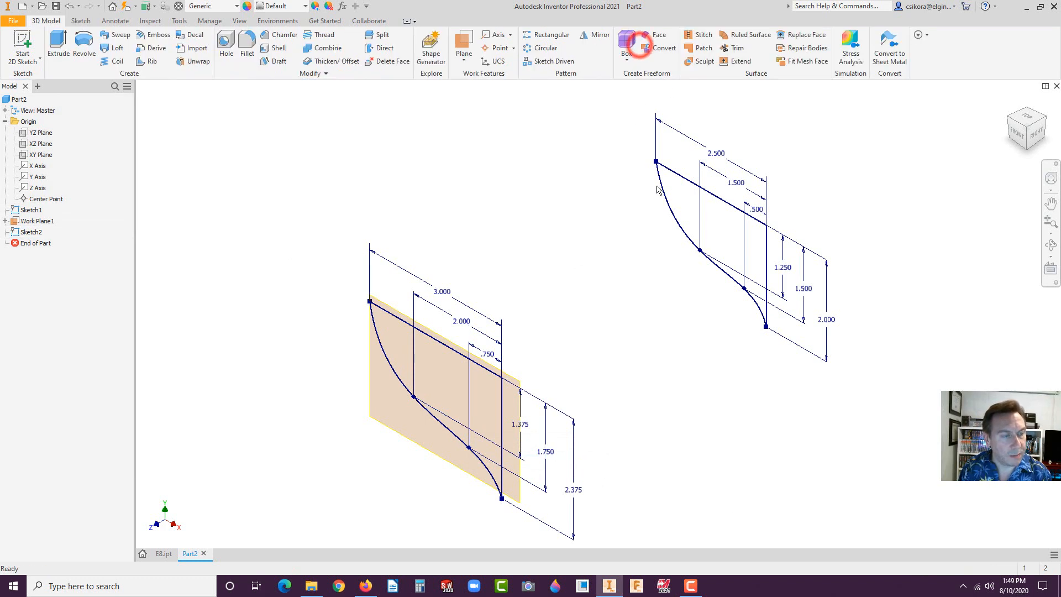
pyautogui.scroll(2, 566, 358)
pyautogui.click(470, 398)
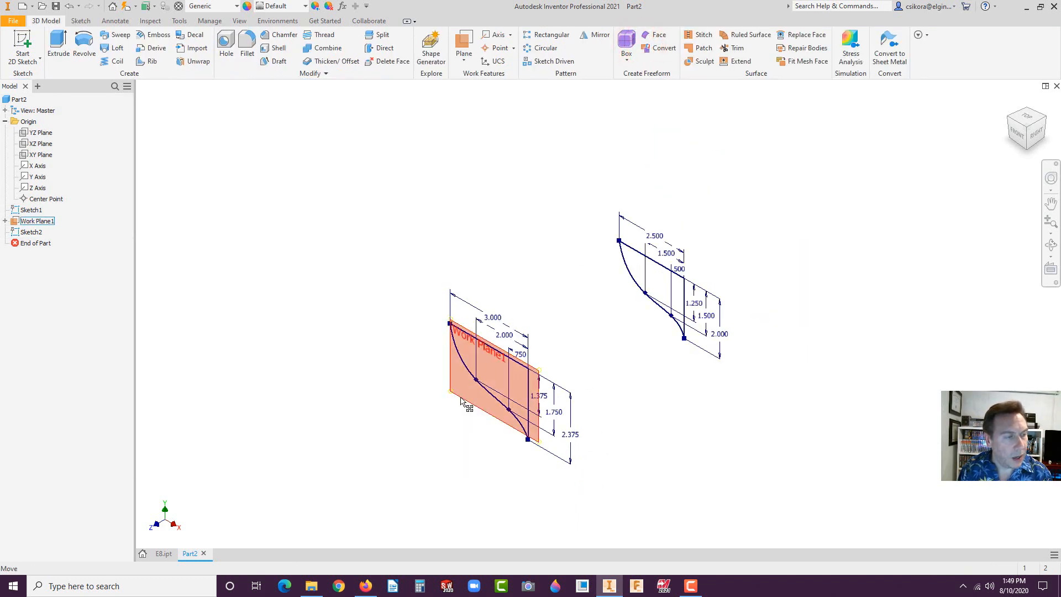
pyautogui.click(464, 55)
pyautogui.click(465, 106)
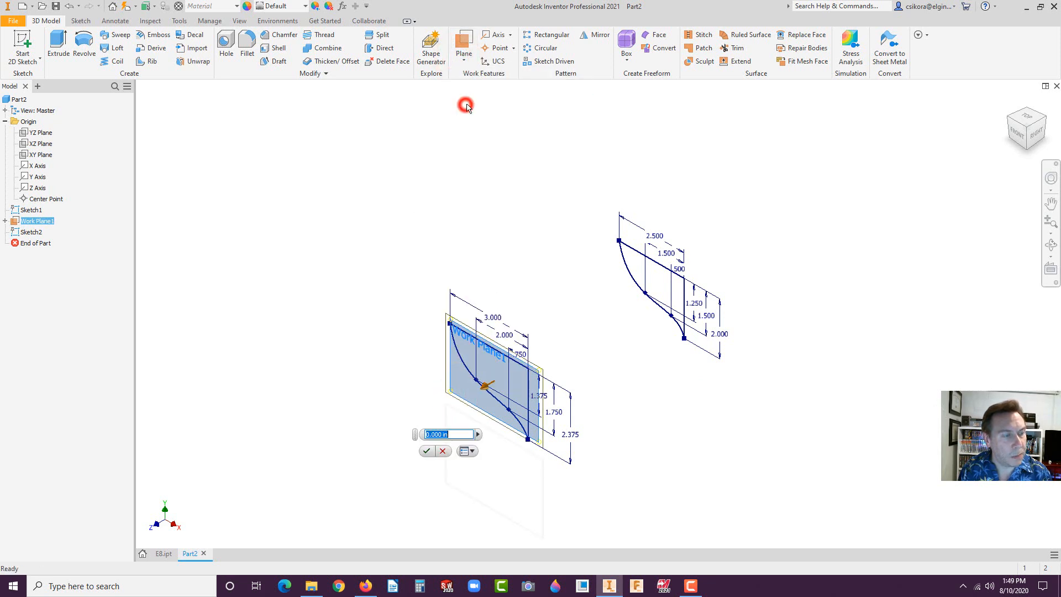
pyautogui.write('8')
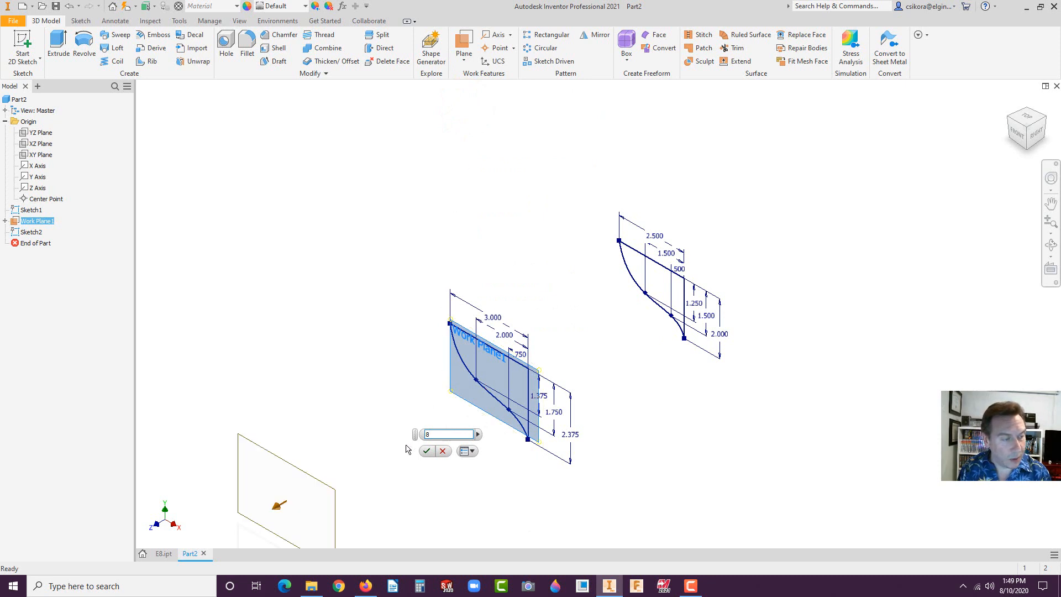
pyautogui.click(426, 451)
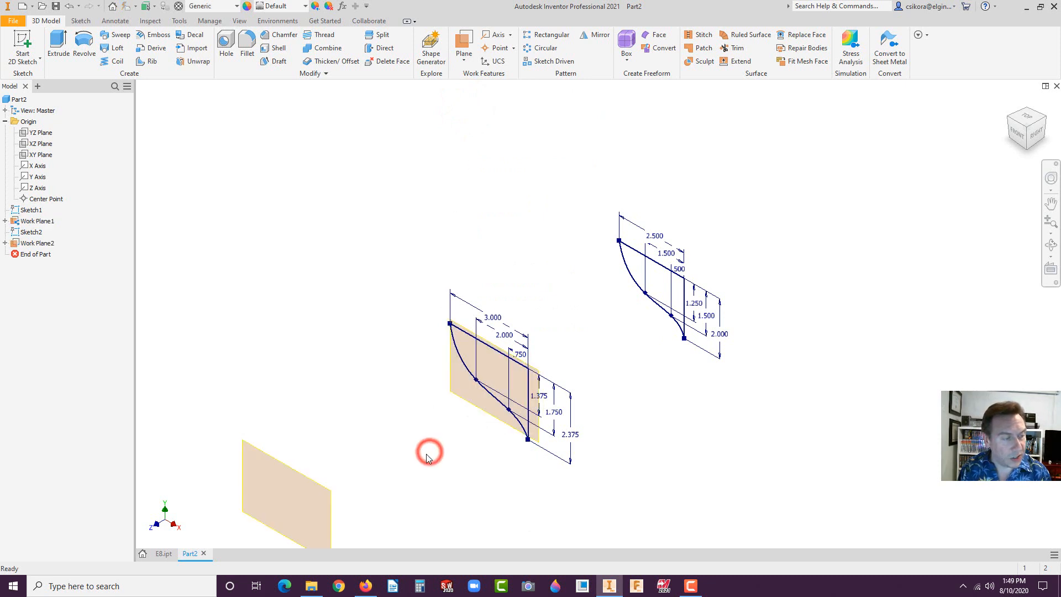
# Paste the copied spline profile sketch onto the new 8 in offset work plane
pyautogui.click(309, 484)
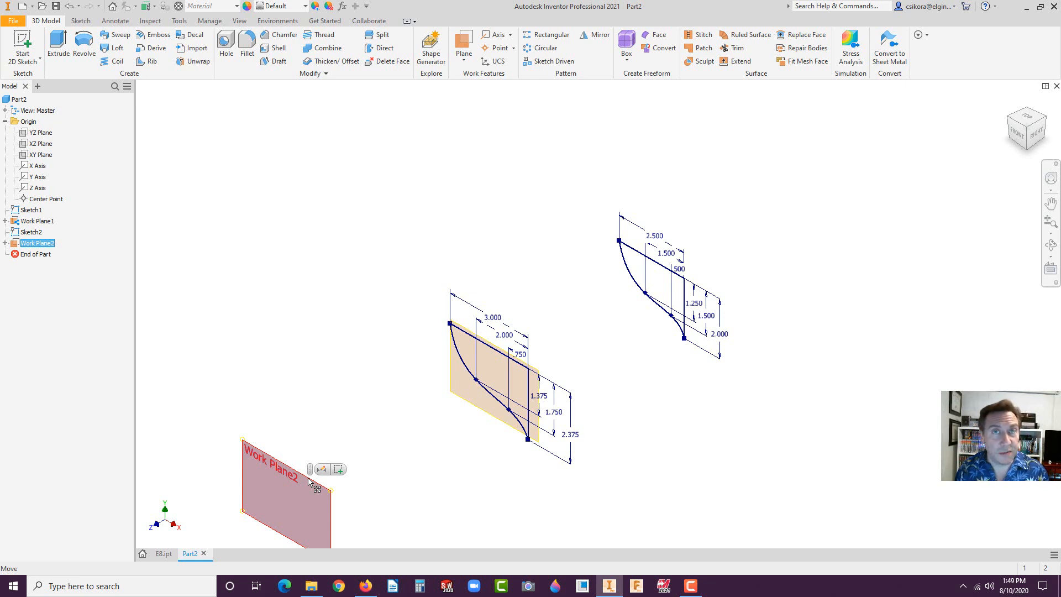
pyautogui.hotkey('ctrl', 'v')
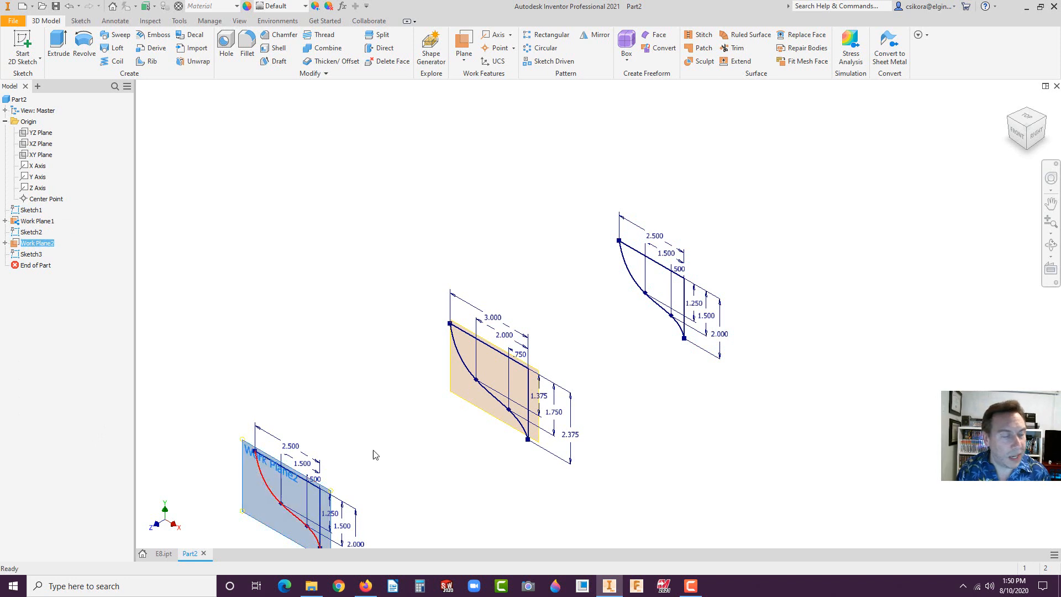
pyautogui.scroll(-1, 323, 516)
pyautogui.scroll(2, 329, 490)
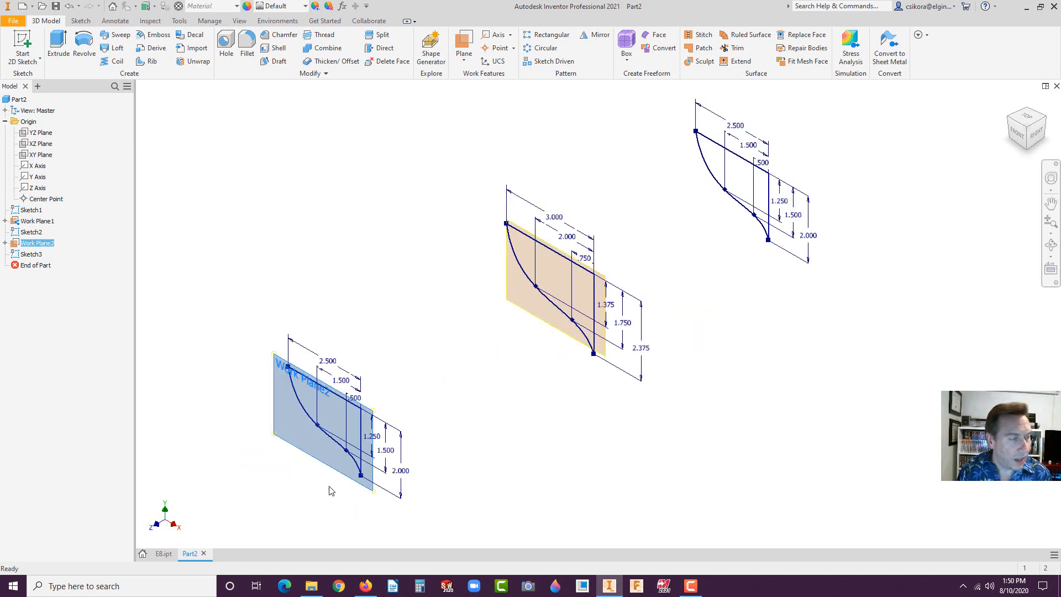
# Open the newly pasted profile sketch for editing and move its geometry clear of the other profiles, below and left of the origin
pyautogui.click(331, 436)
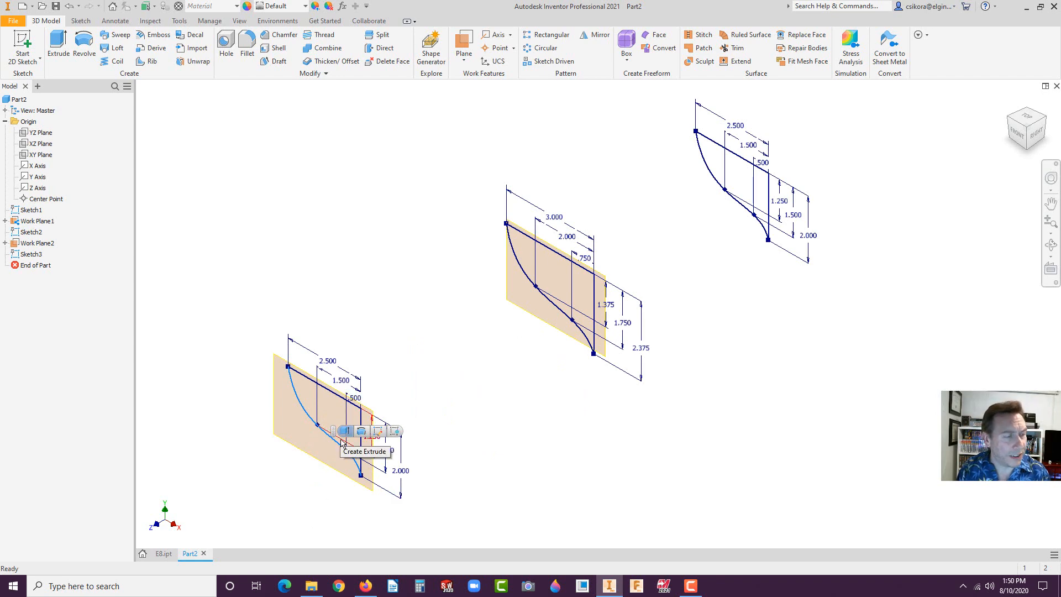
pyautogui.click(378, 431)
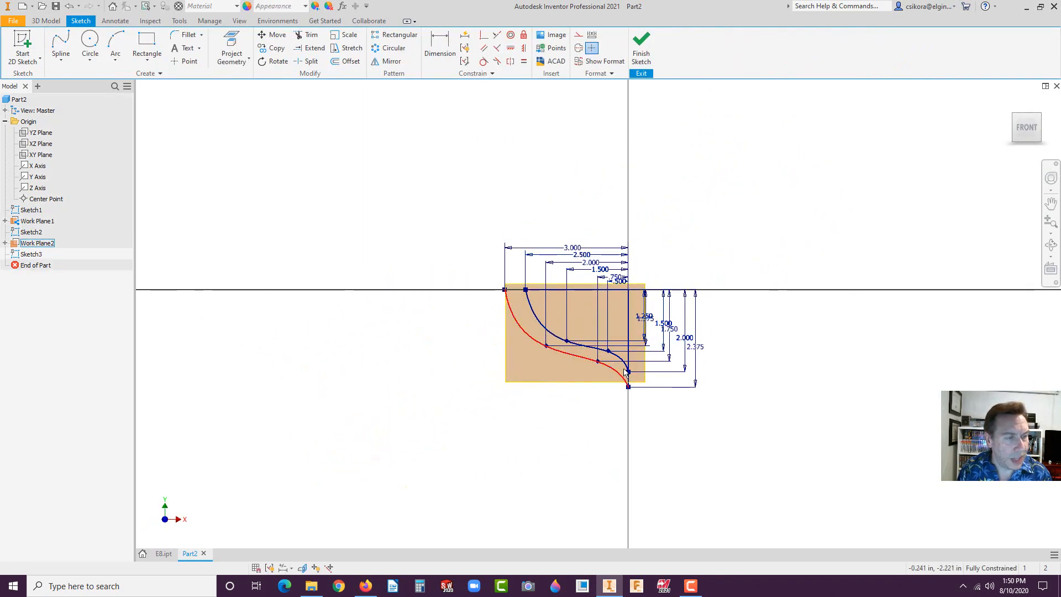
pyautogui.moveTo(629, 297); pyautogui.dragTo(482, 460)
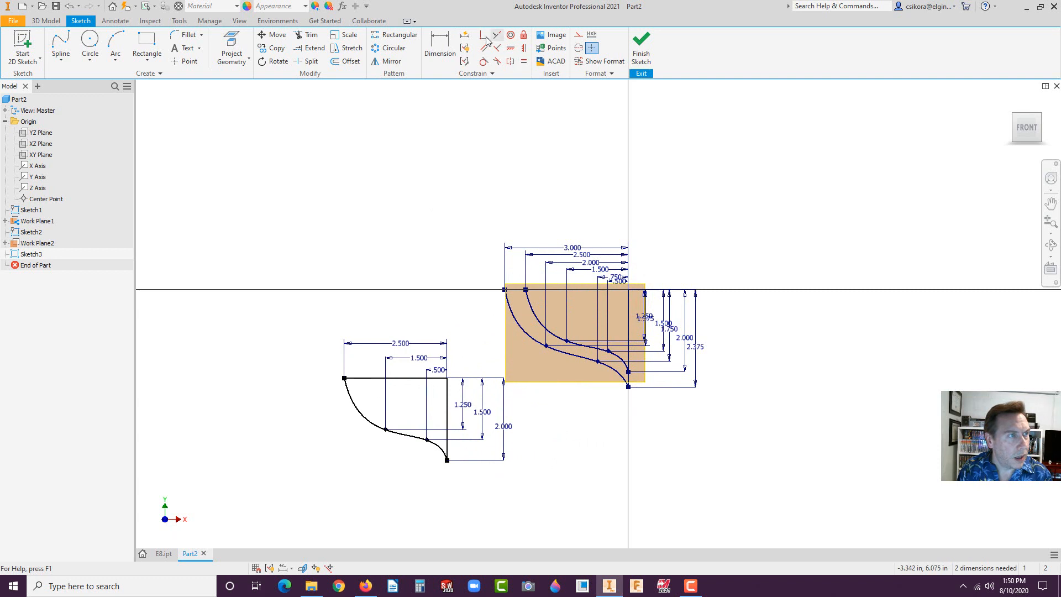
# Project the origin point into the sketch and make the pasted profile's upper corner coincident with it
pyautogui.click(232, 47)
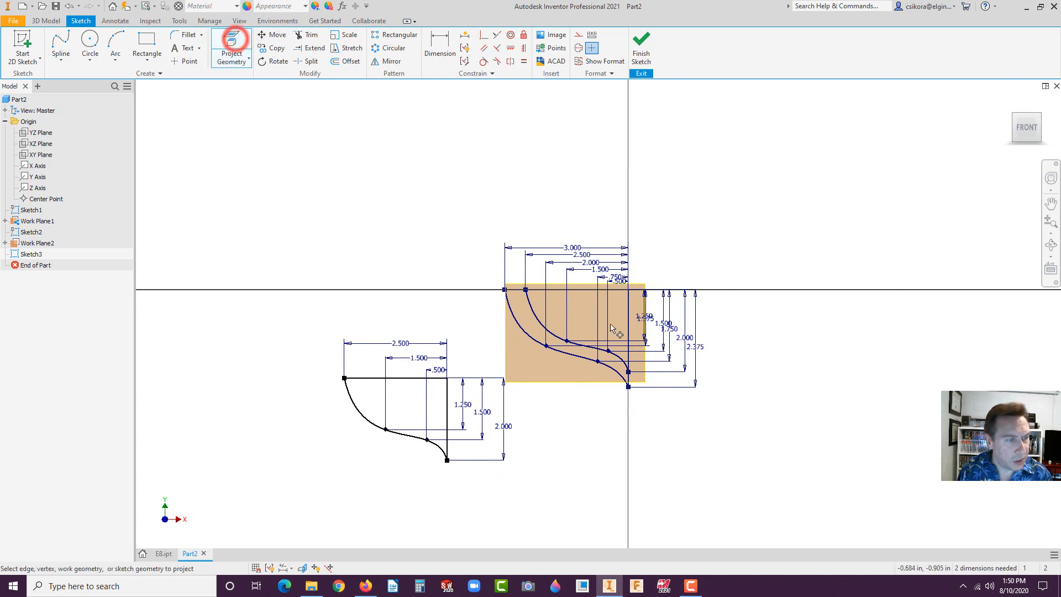
pyautogui.click(628, 290)
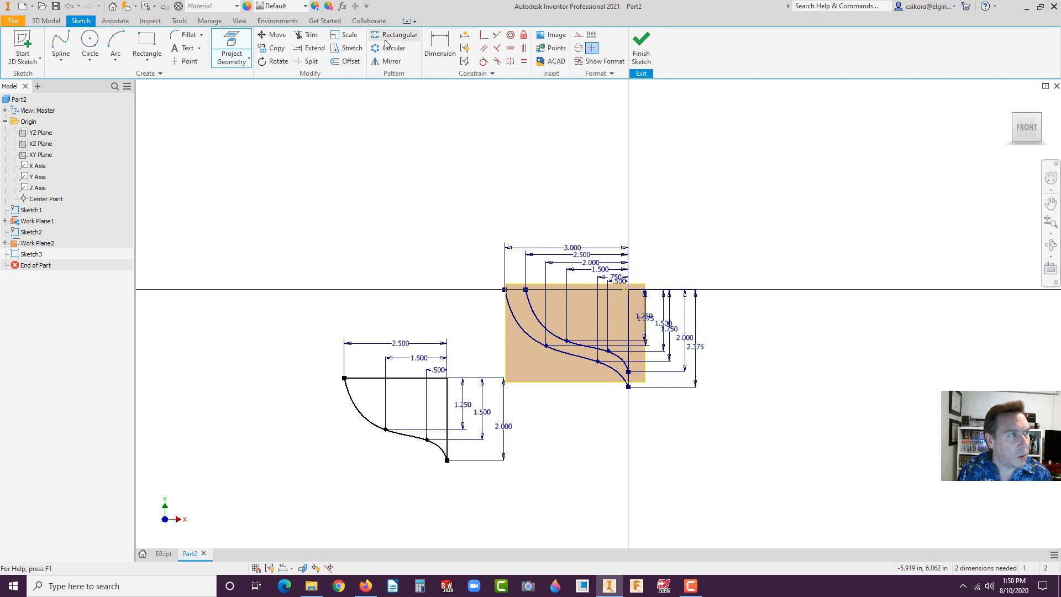
pyautogui.click(484, 36)
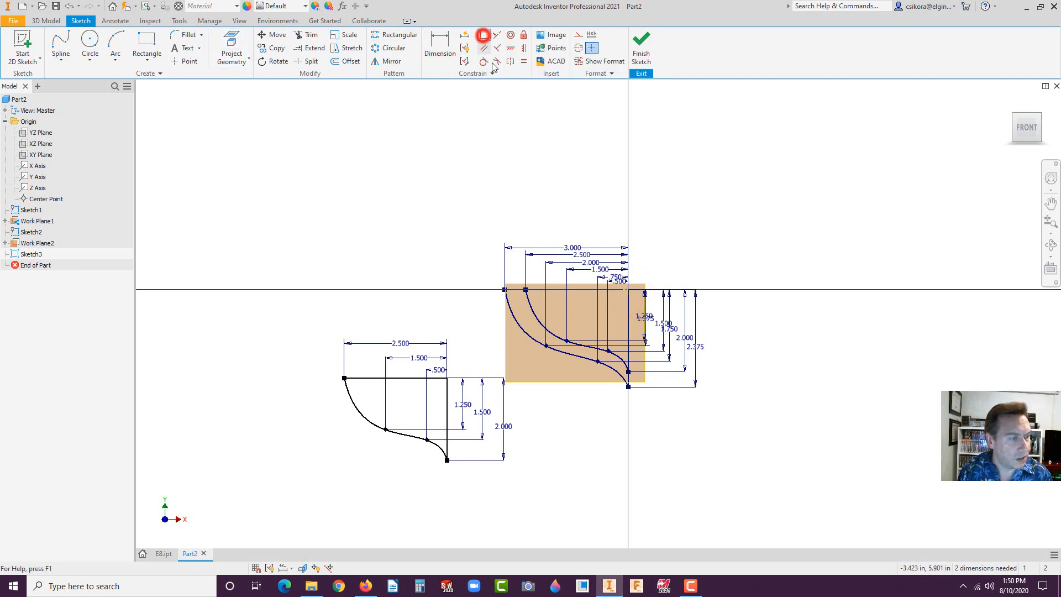
pyautogui.click(447, 379)
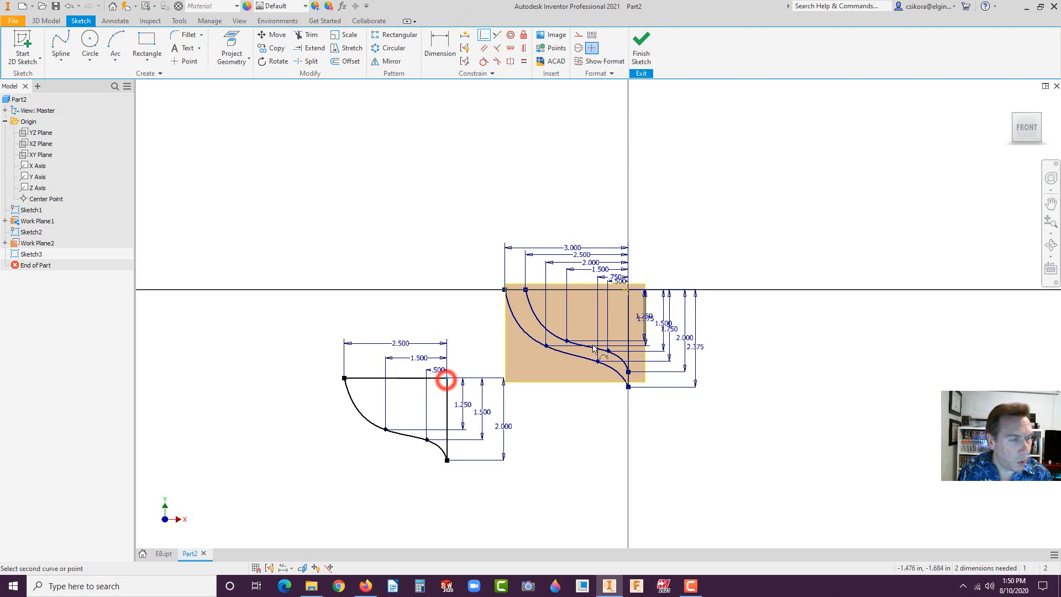
pyautogui.click(629, 290)
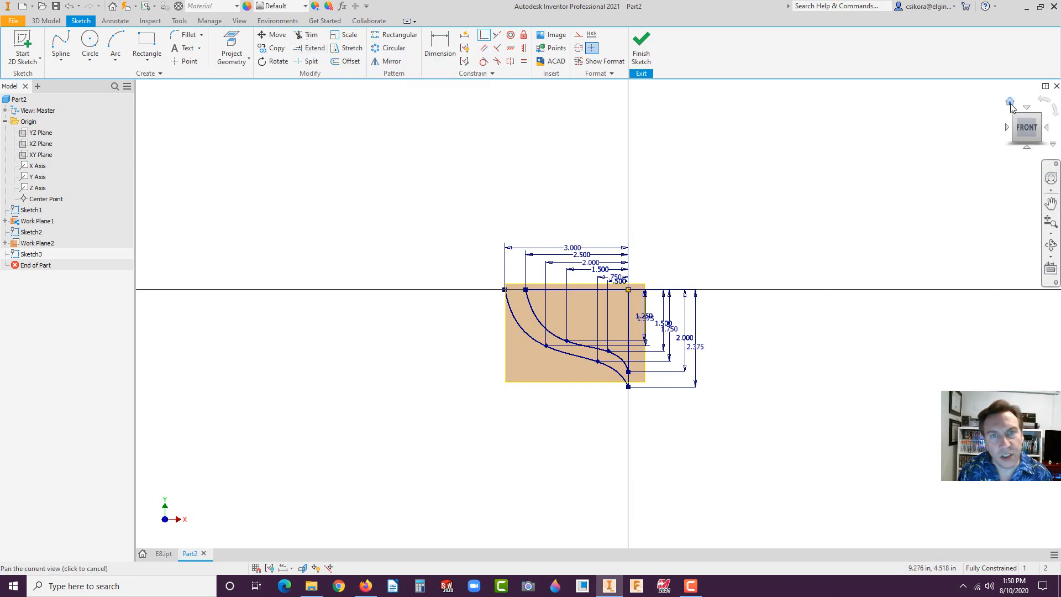
# Set the pasted profile's horizontal distances to 0.2 in for the inner spline point, 0.5 in for the outer point and 0.675 in overall
pyautogui.click(1009, 103)
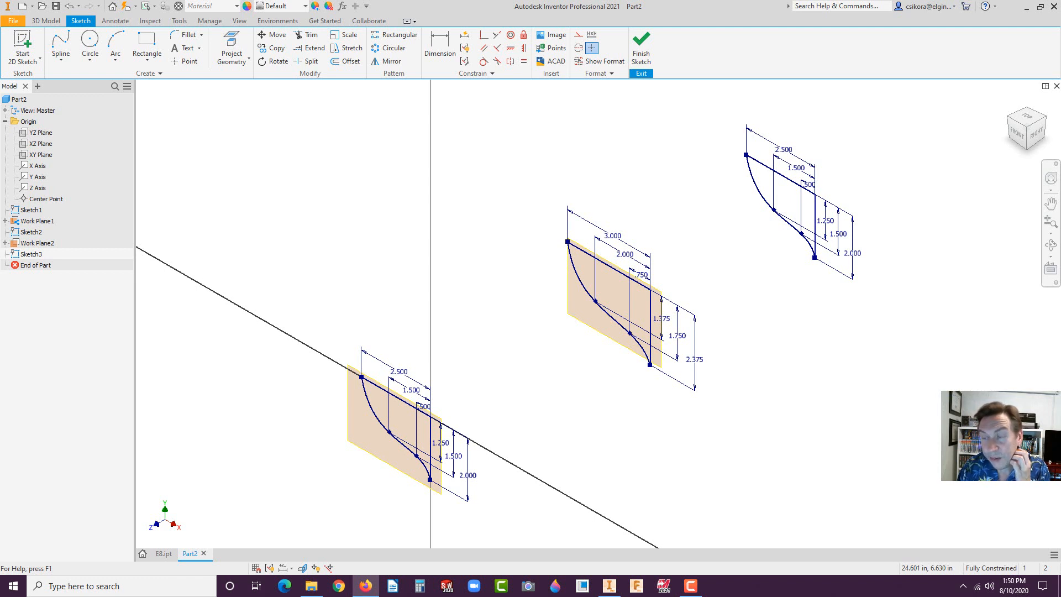
pyautogui.doubleClick(423, 406)
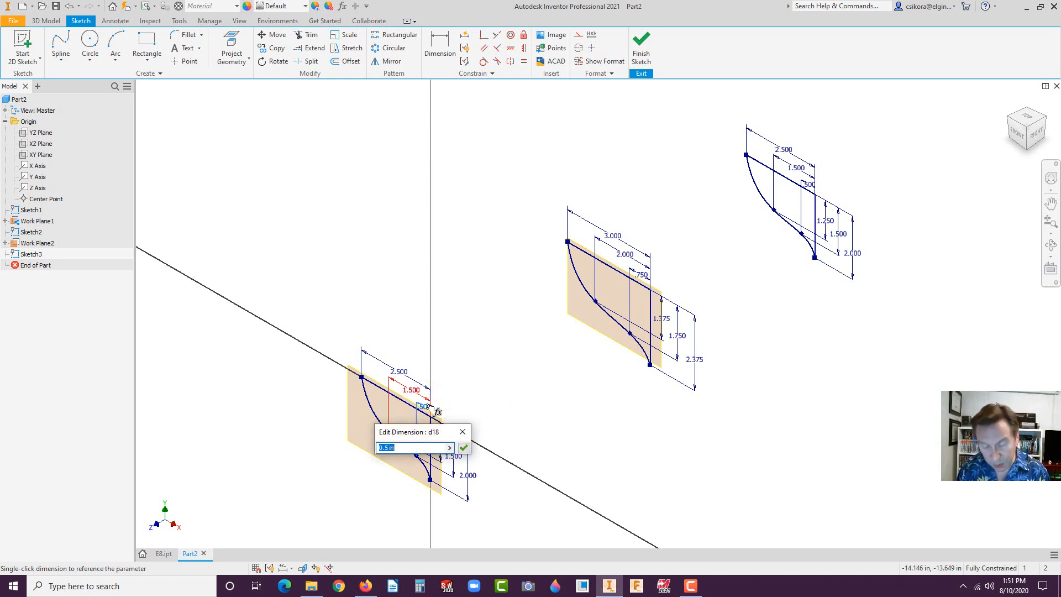
pyautogui.write('.2')
pyautogui.press('Return')
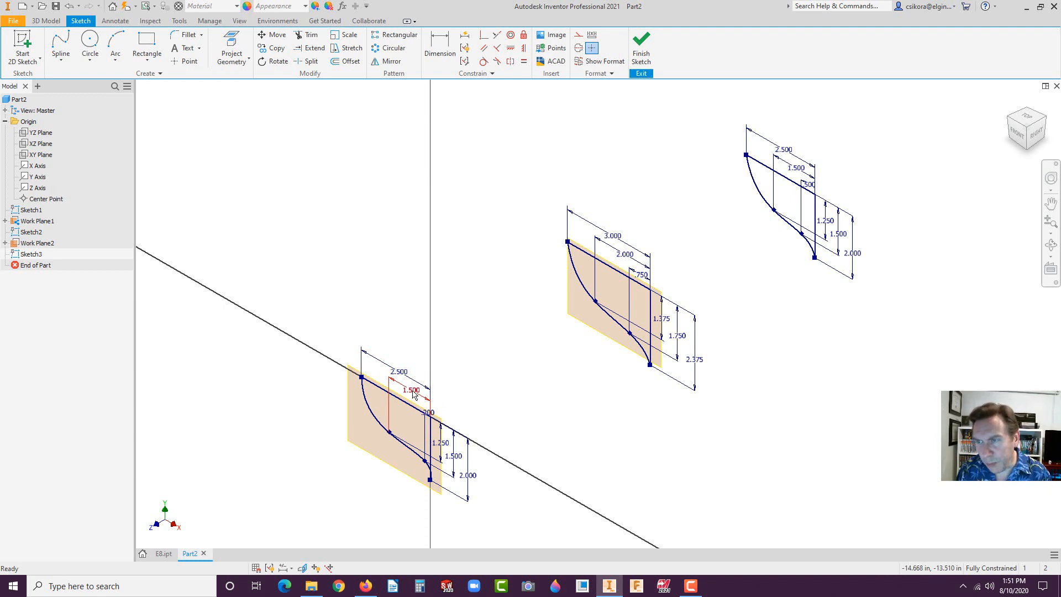
pyautogui.doubleClick(413, 391)
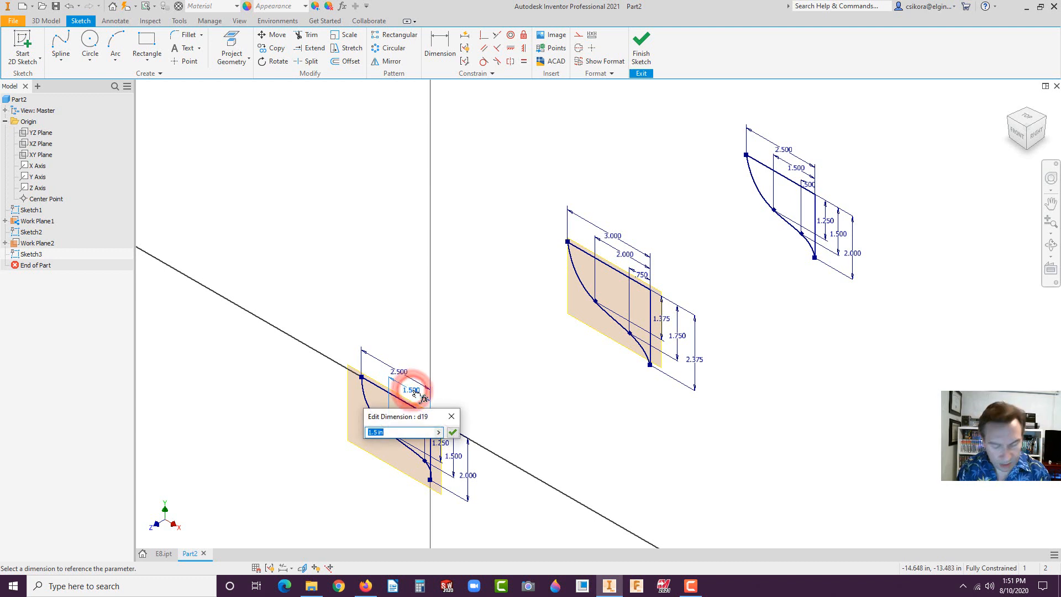
pyautogui.write('.5')
pyautogui.press('Return')
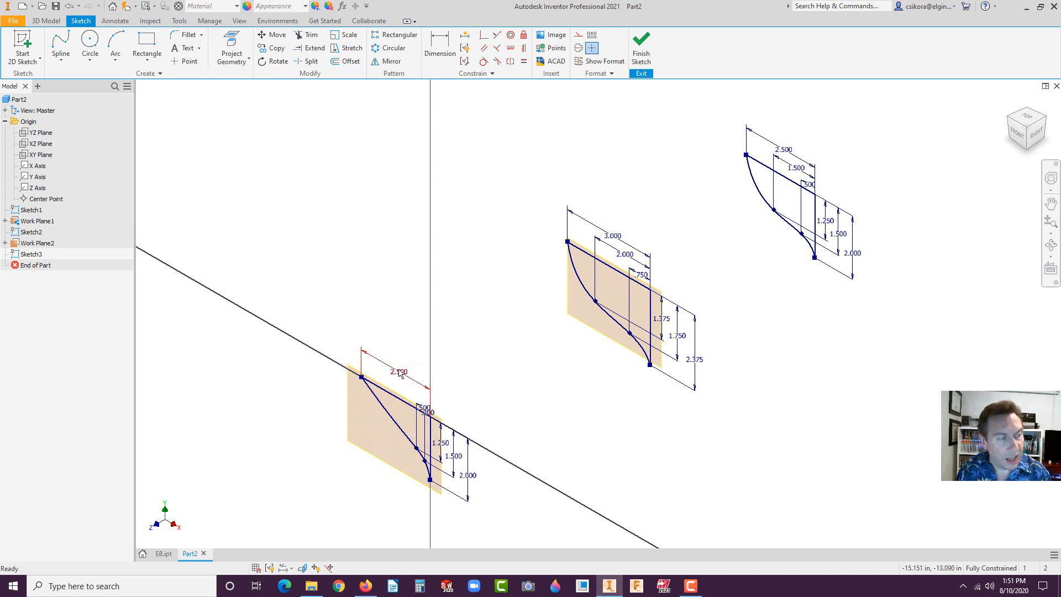
pyautogui.doubleClick(399, 373)
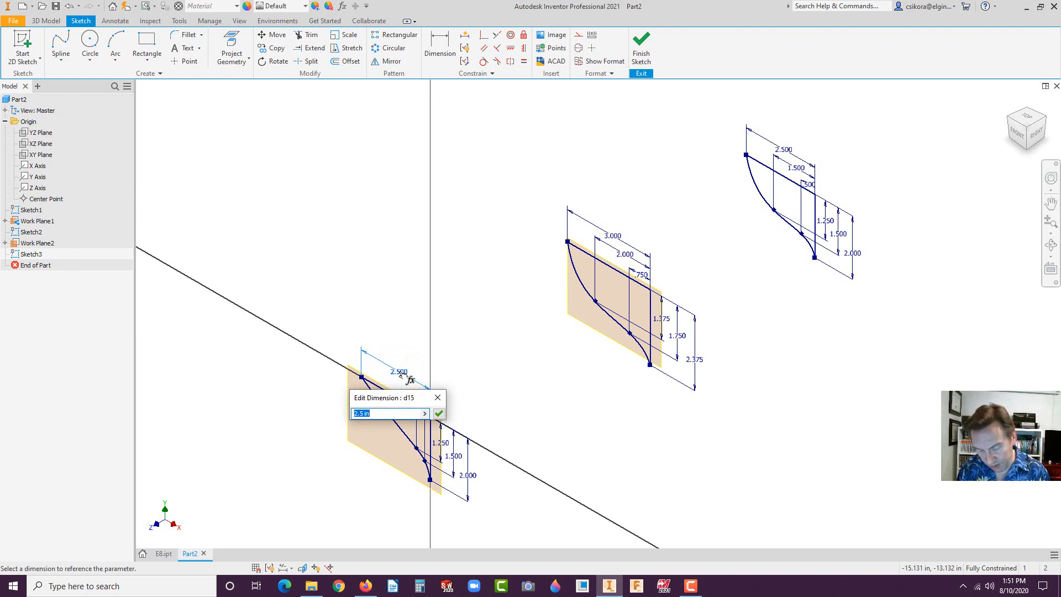
pyautogui.write('.')
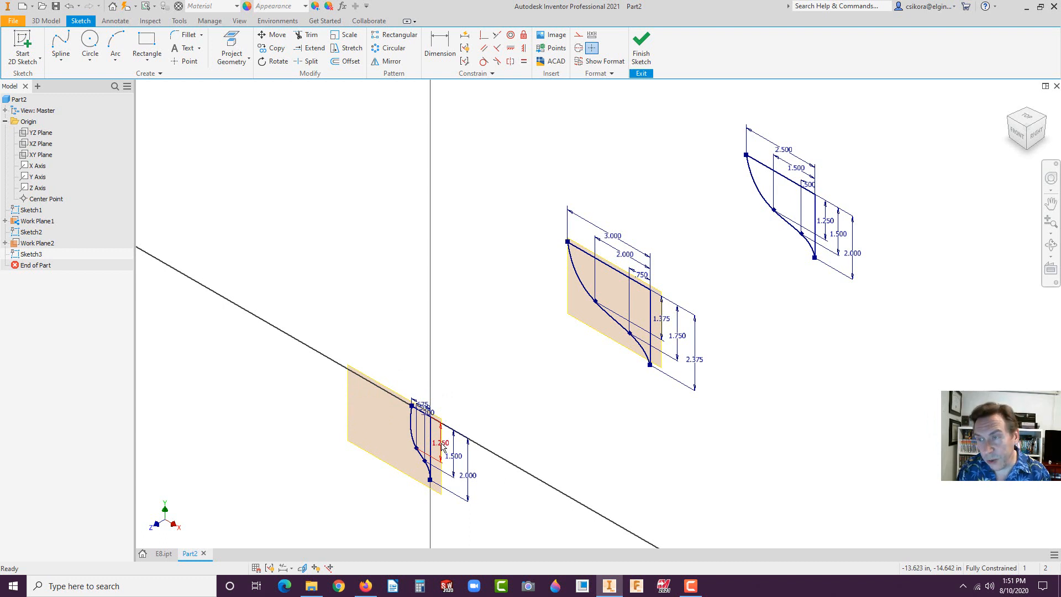
# Set the intermediate spline points' depths below the horizontal line to 0.2 in for the outer point and 0.375 in for the inner point
pyautogui.click(457, 462)
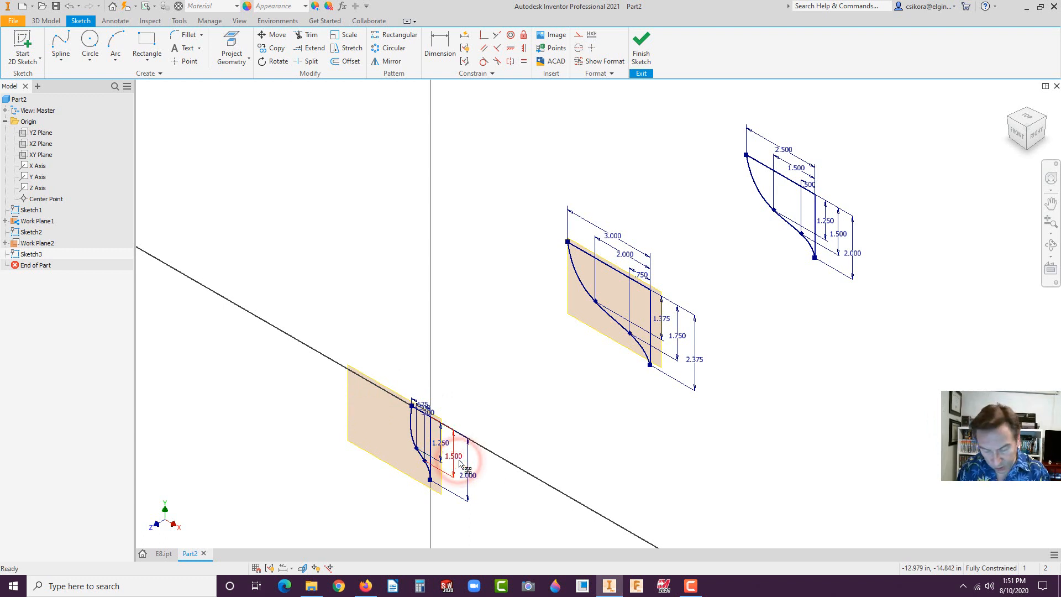
pyautogui.doubleClick(441, 438)
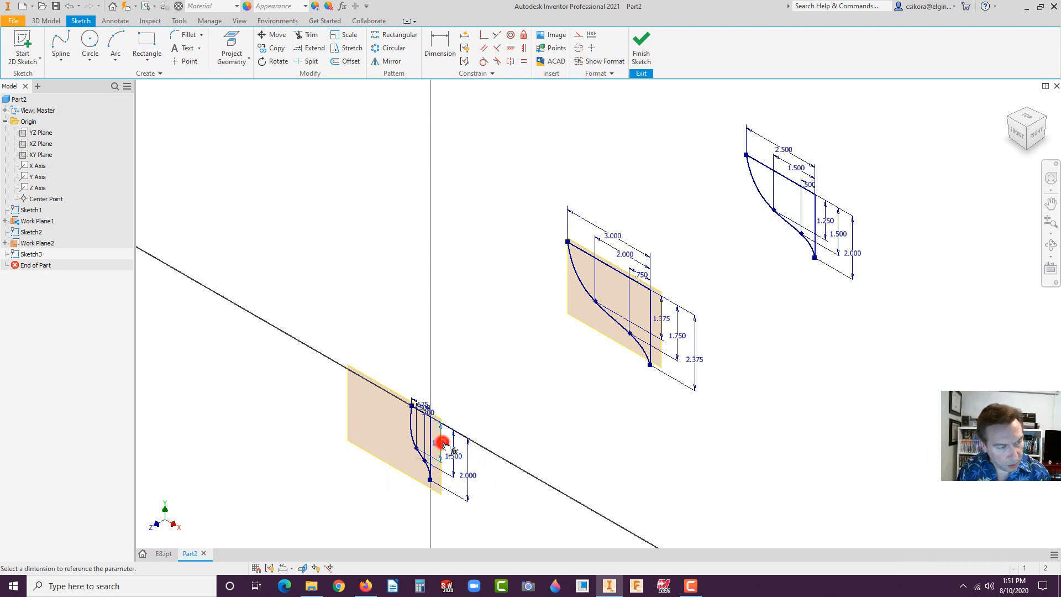
pyautogui.write('.2')
pyautogui.press('Return')
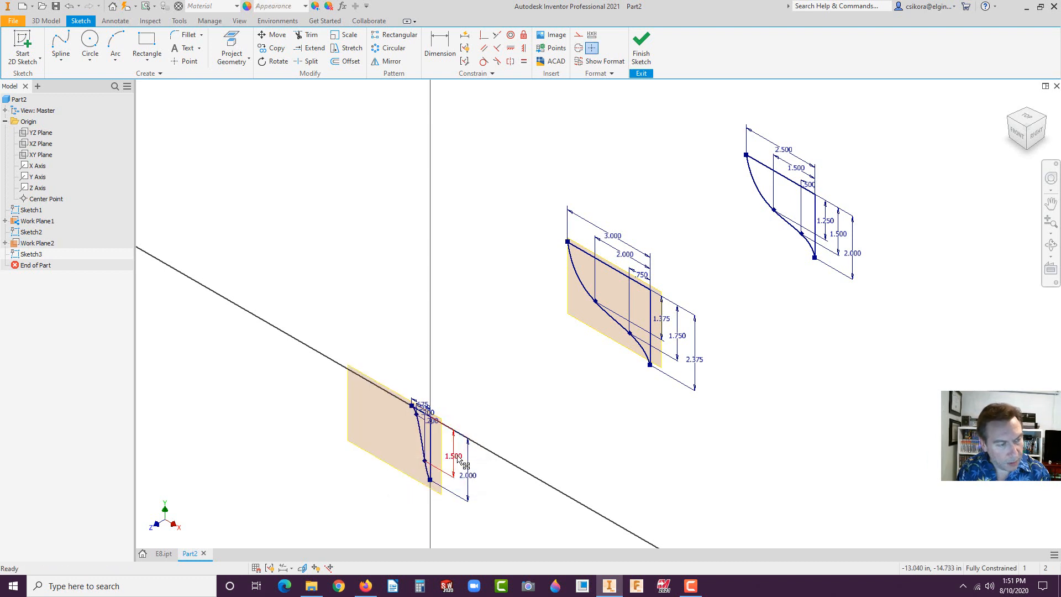
pyautogui.doubleClick(458, 458)
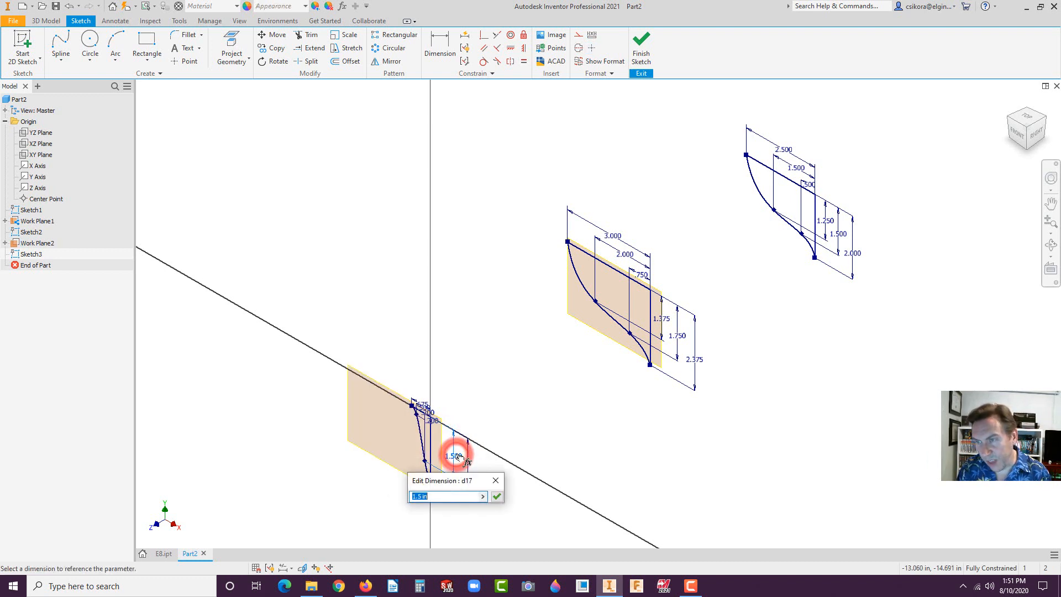
pyautogui.write('.')
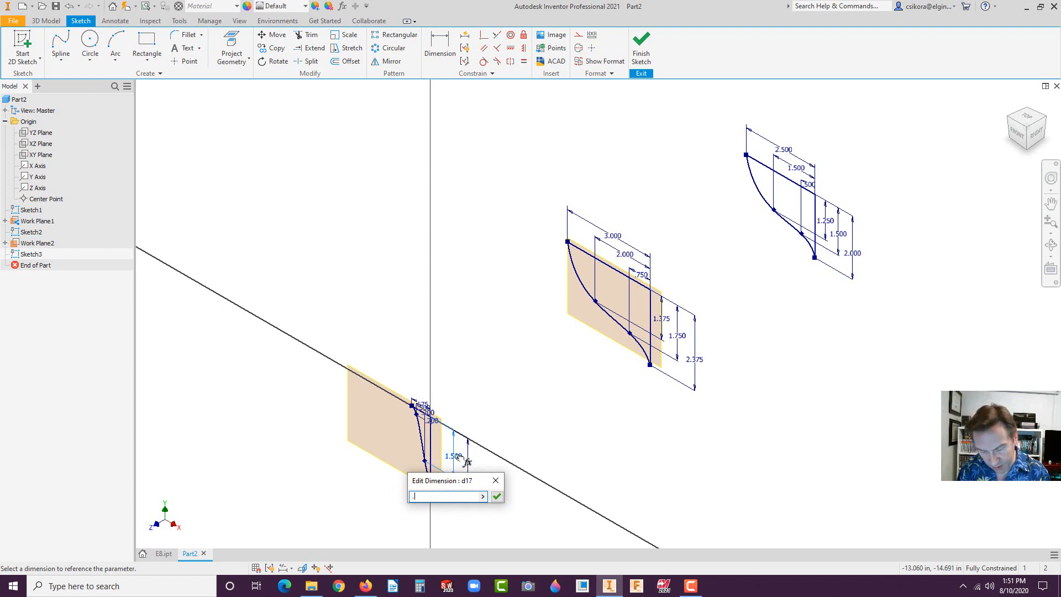
pyautogui.write('375')
pyautogui.press('Return')
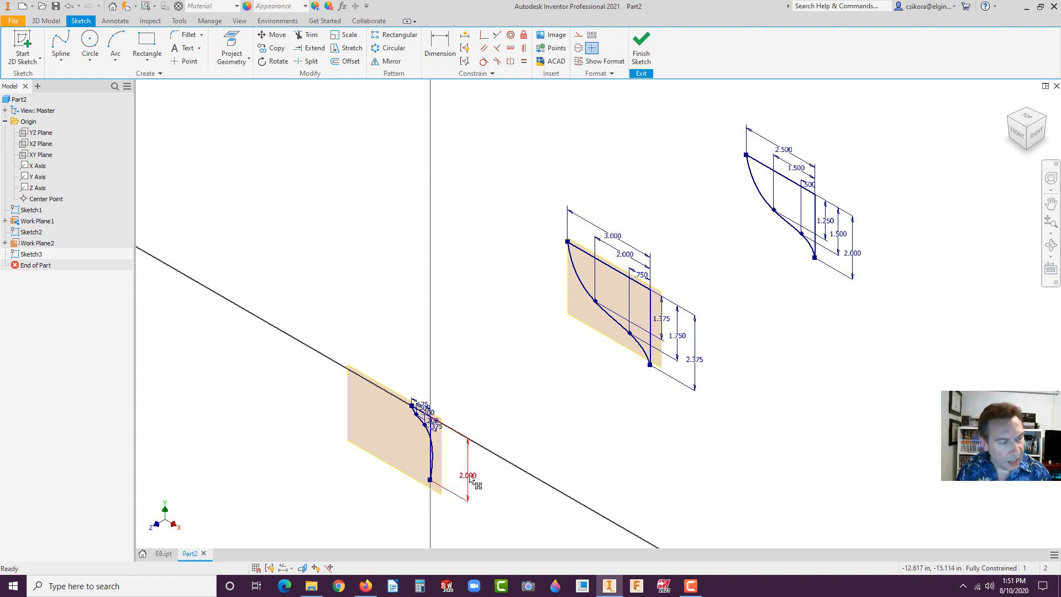
# Set the overall vertical depth of the pasted profile to 0.6 in and finish the sketch
pyautogui.doubleClick(469, 475)
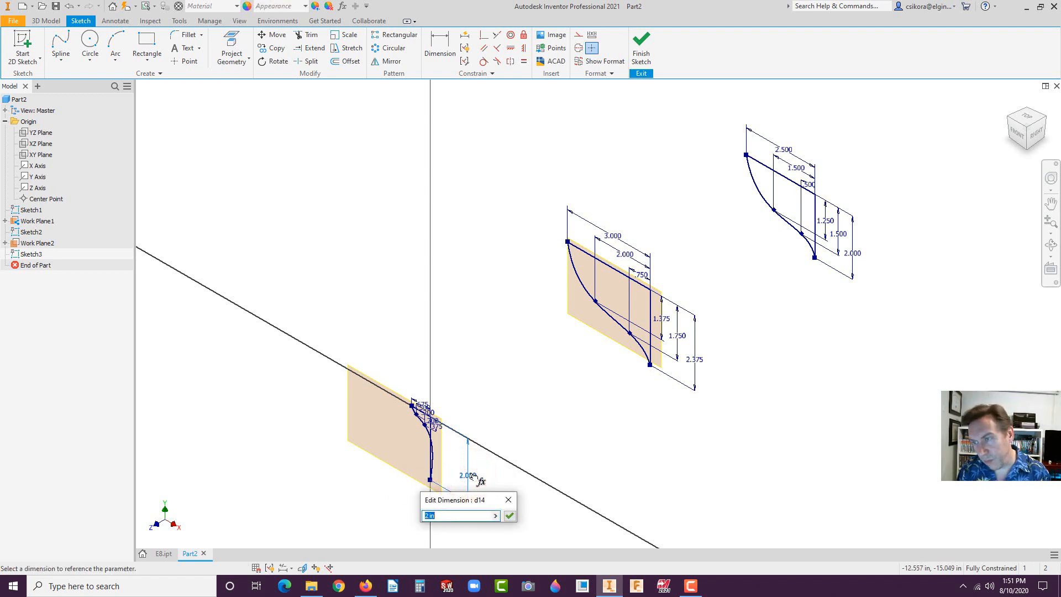
pyautogui.write('.6')
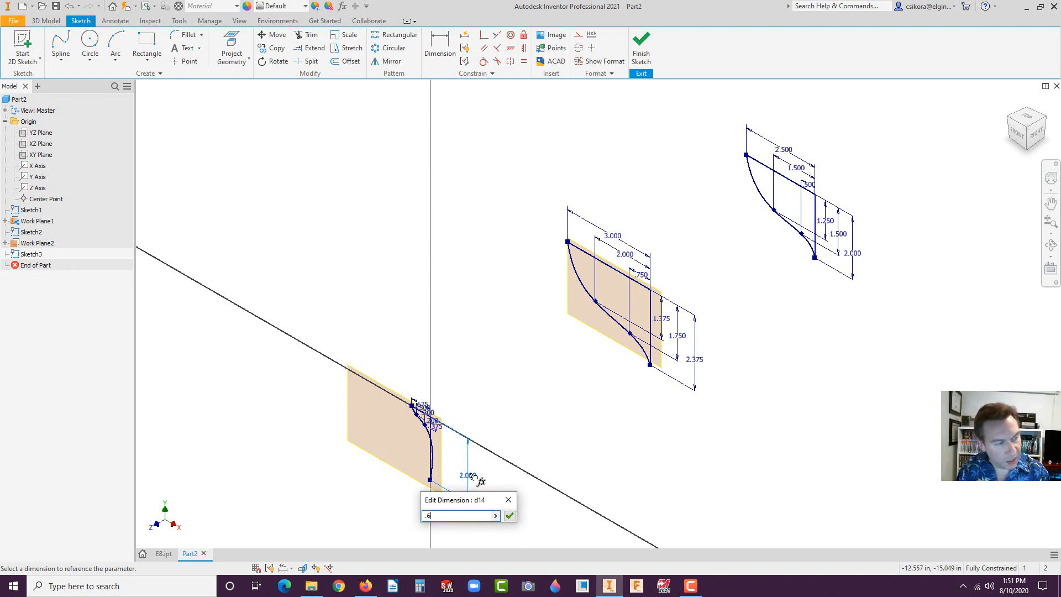
pyautogui.press('Return')
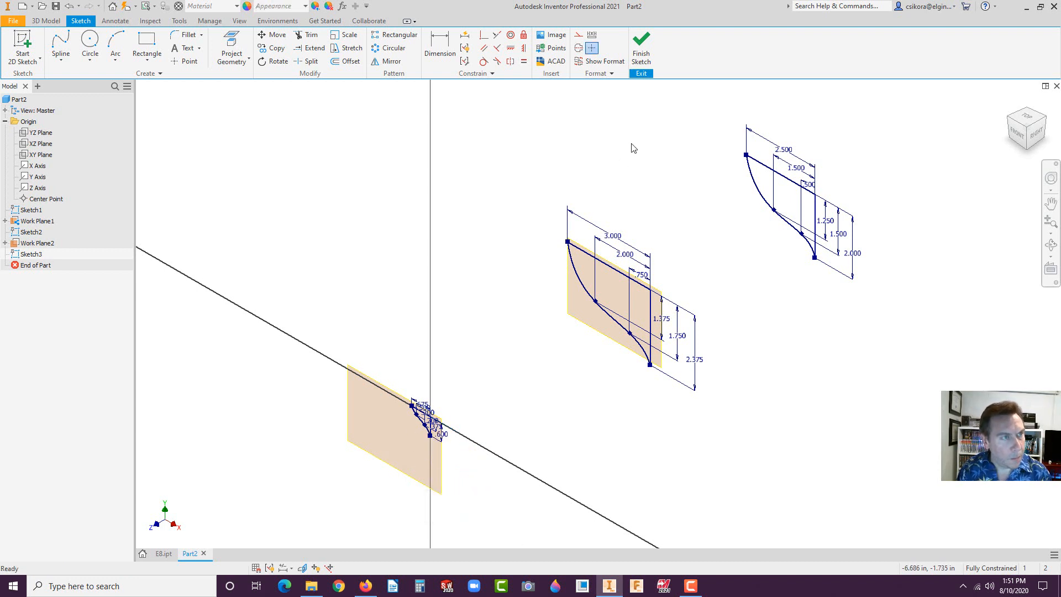
pyautogui.click(641, 47)
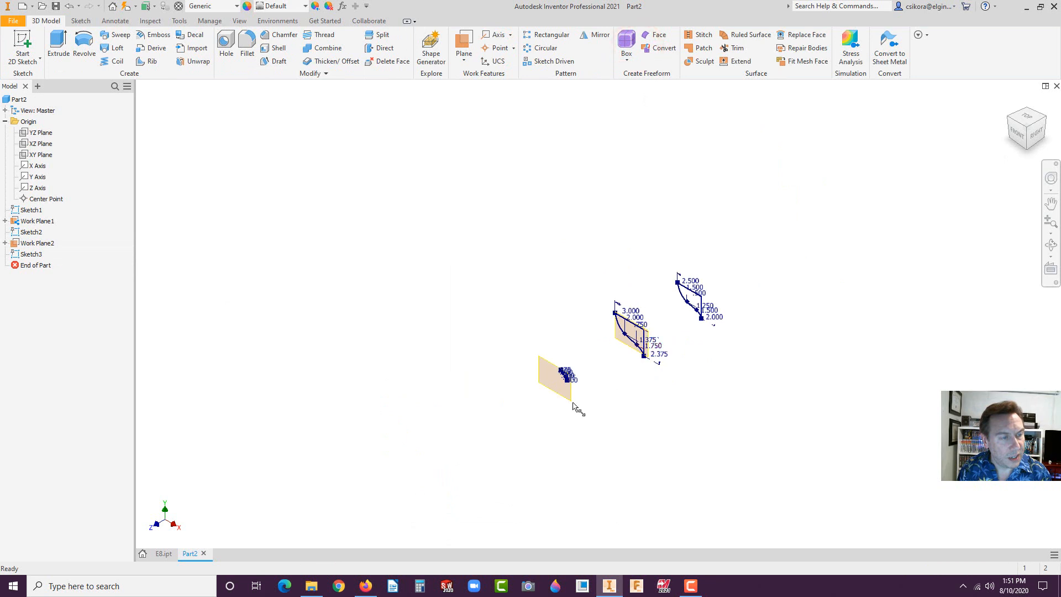
# Create a work plane offset 1 in forward from the work plane holding the small bow profile
pyautogui.scroll(-3, 575, 408)
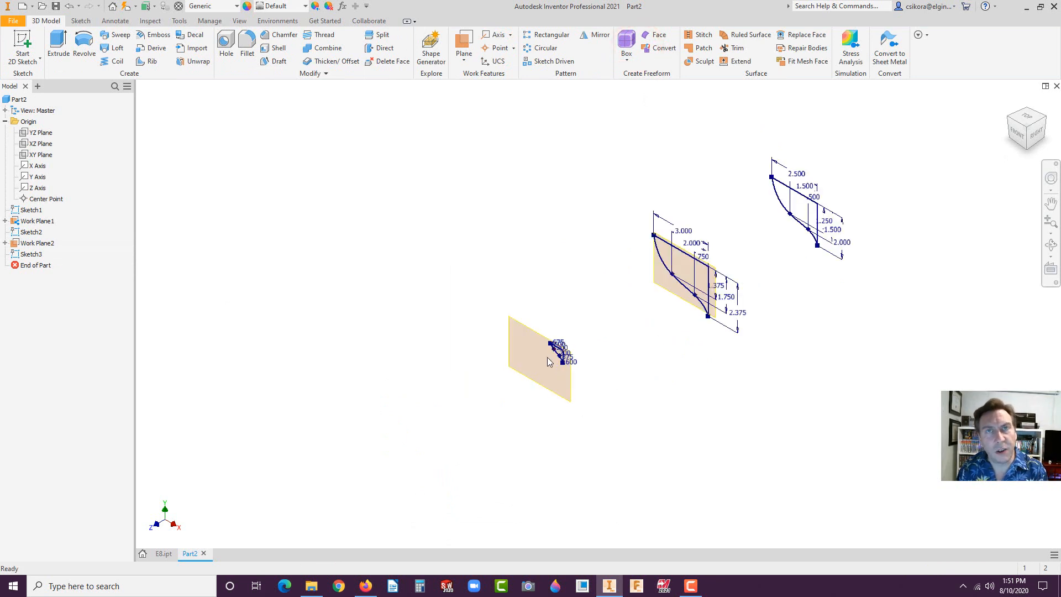
pyautogui.click(516, 327)
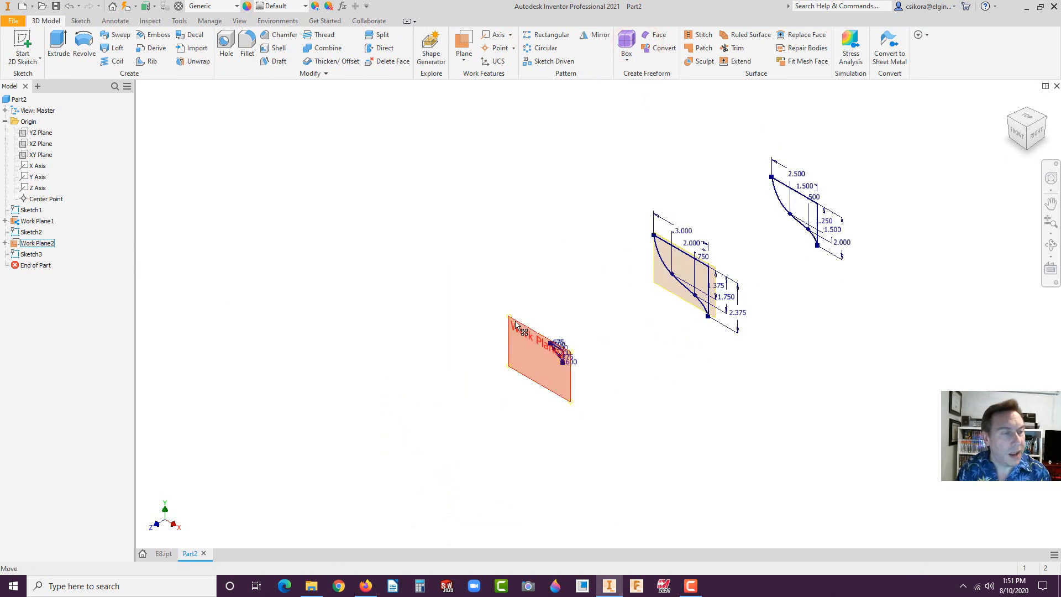
pyautogui.click(516, 328)
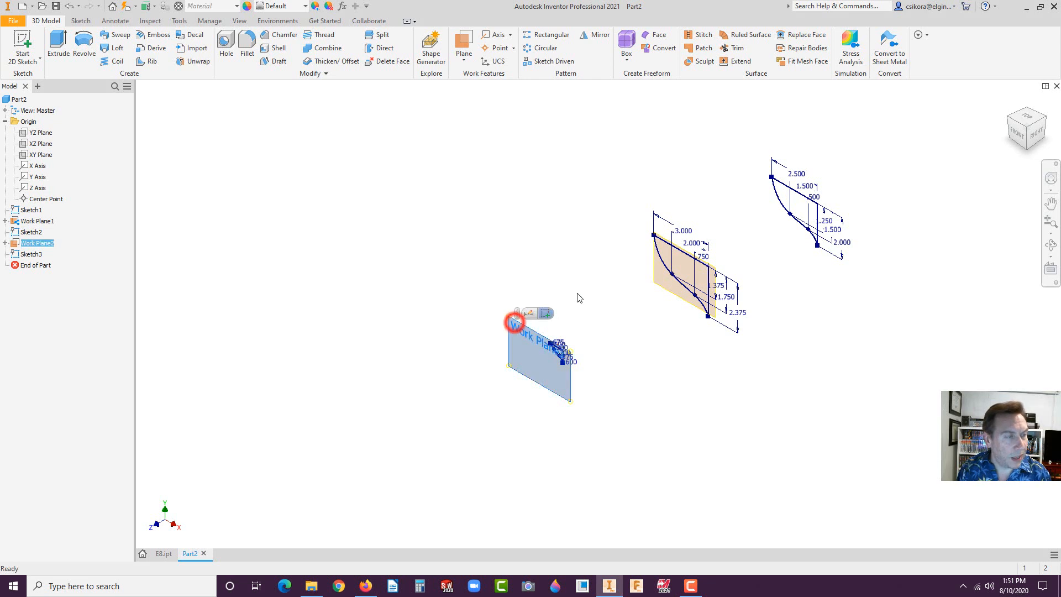
pyautogui.click(468, 58)
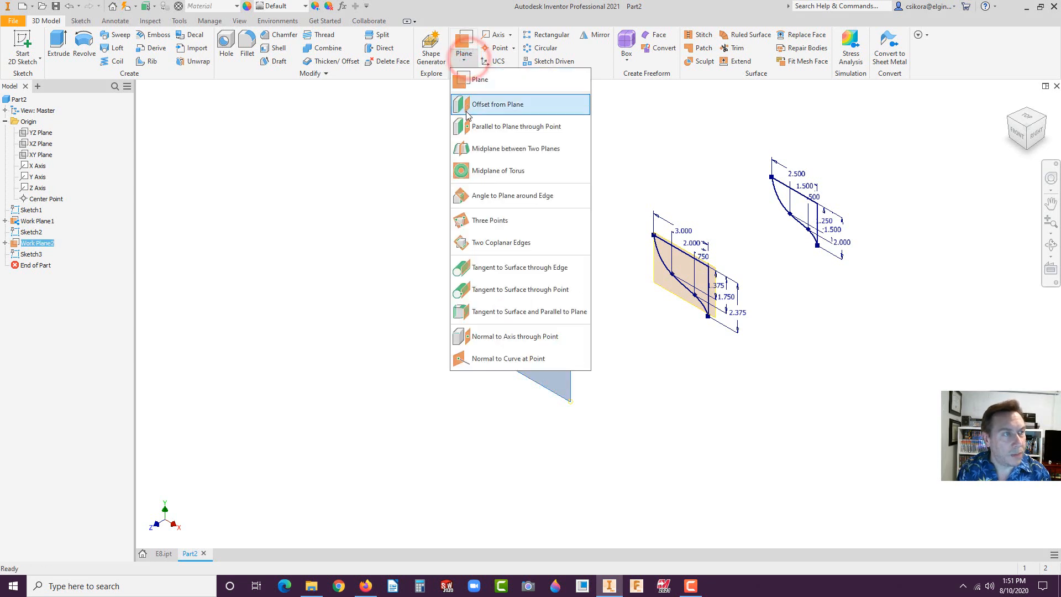
pyautogui.click(487, 104)
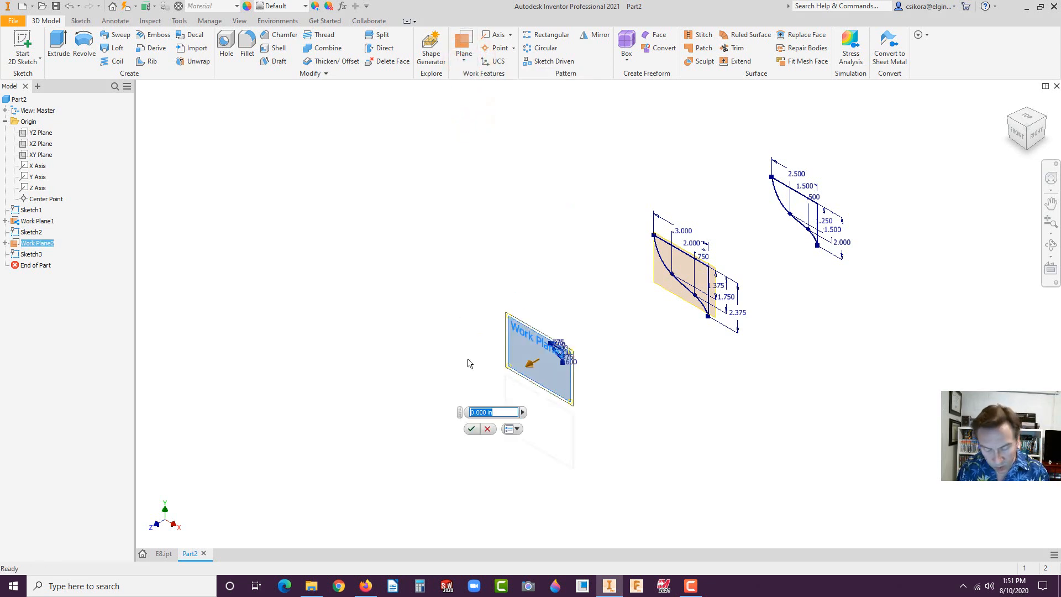
pyautogui.write('1')
pyautogui.press('Return')
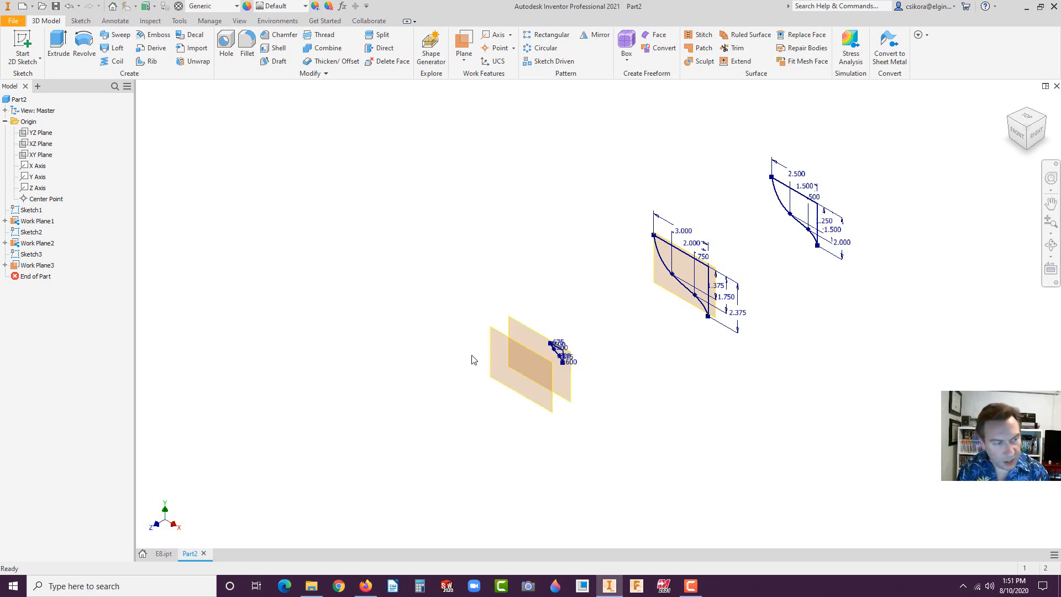
# Sketch a single point at the origin on the new front work plane and finish the sketch
pyautogui.click(492, 330)
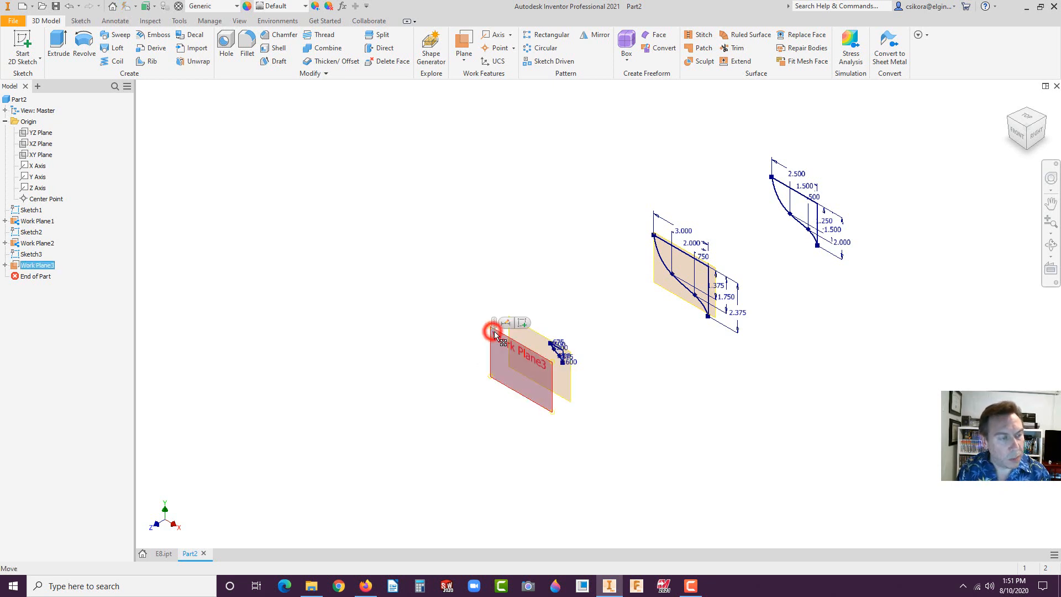
pyautogui.click(522, 325)
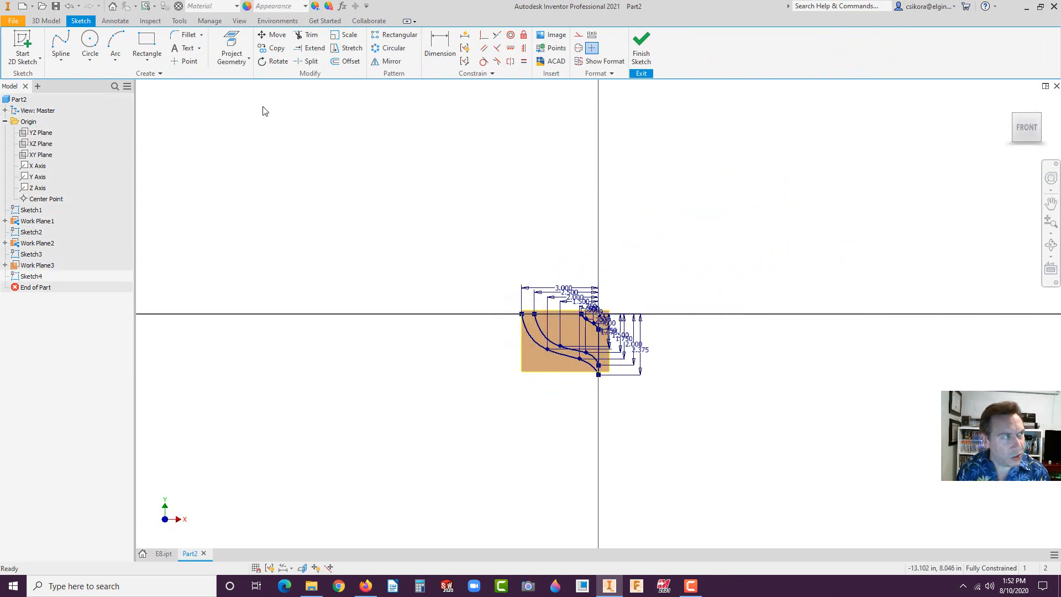
pyautogui.click(189, 61)
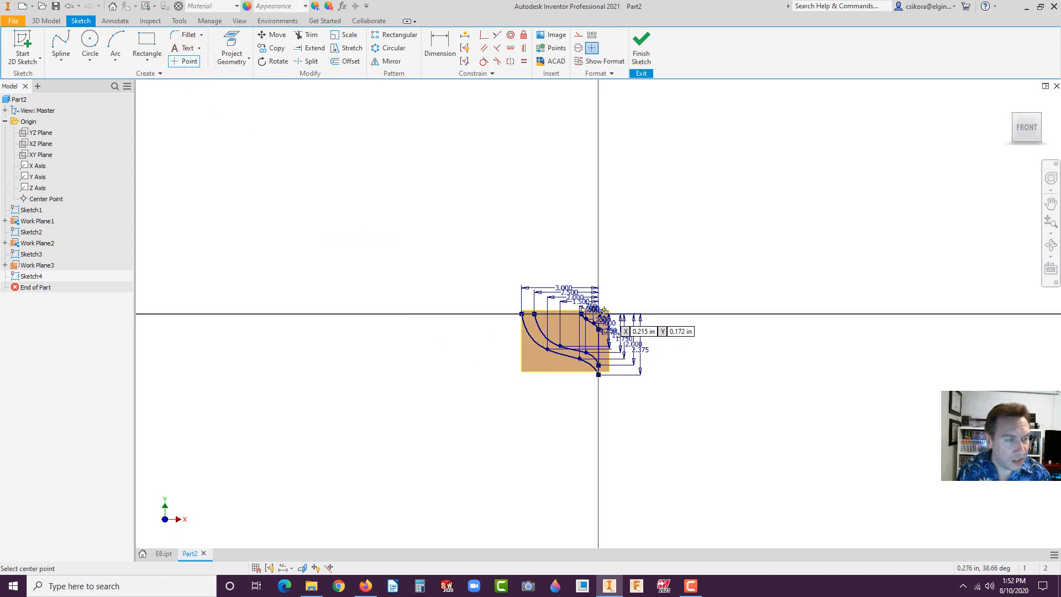
pyautogui.scroll(4, 601, 319)
pyautogui.click(584, 323)
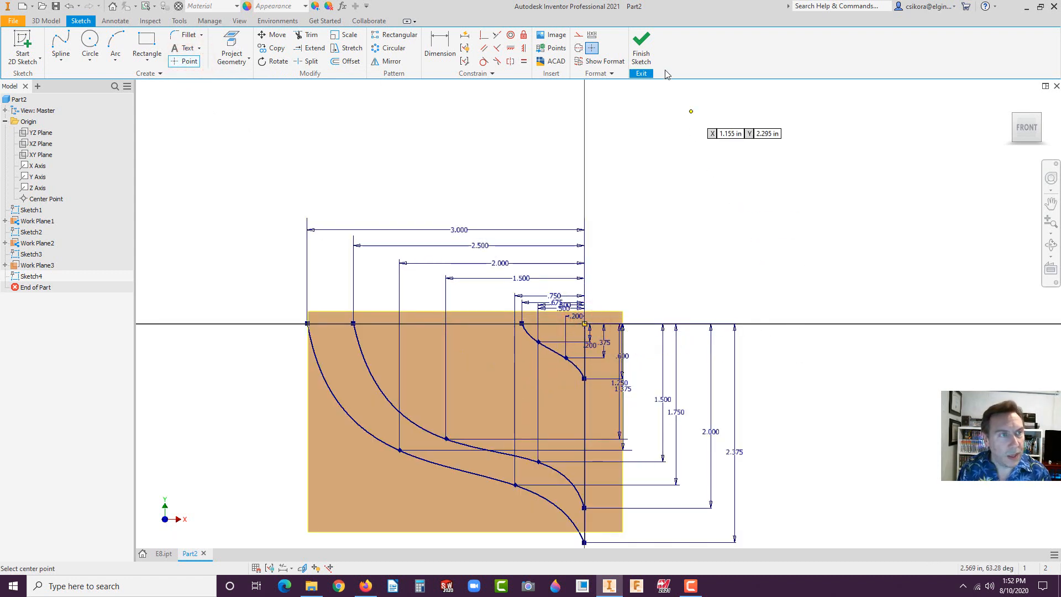
pyautogui.click(641, 45)
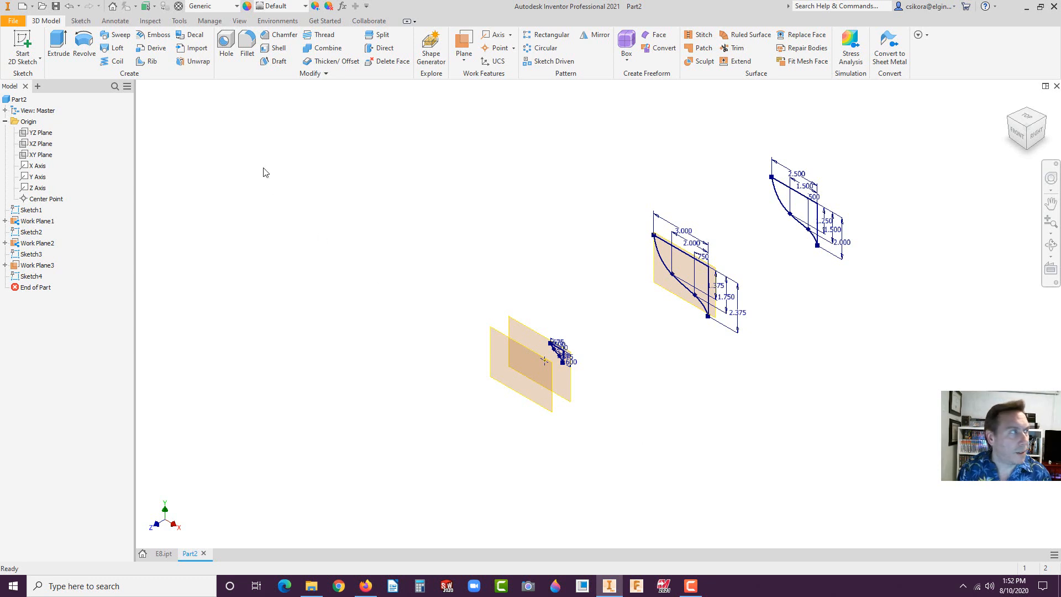
# Loft a solid half hull through Sketch1, Sketch2 and Sketch3, ending at the bow point
pyautogui.click(114, 48)
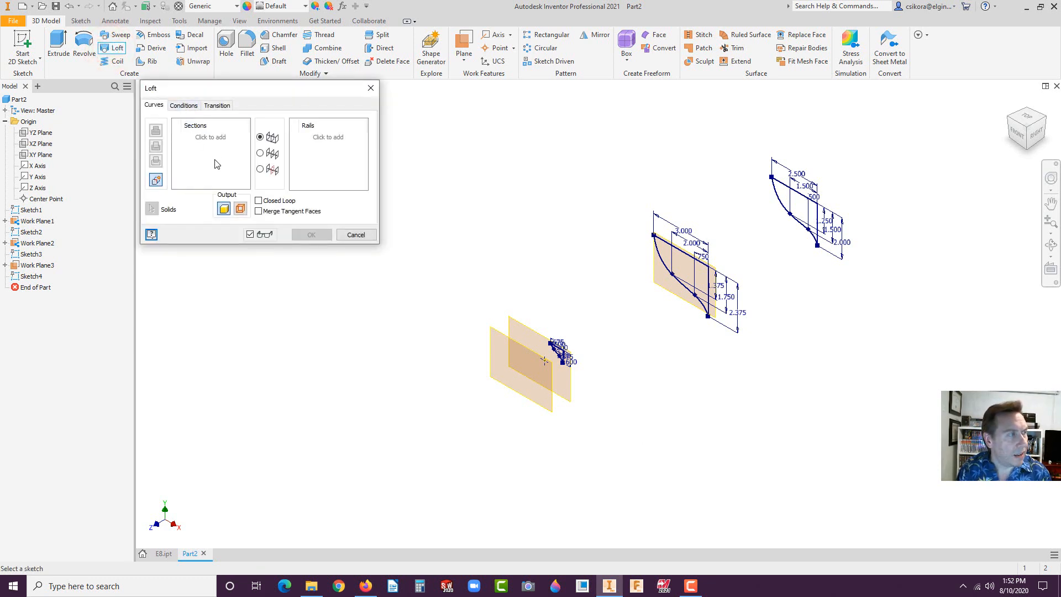
pyautogui.click(201, 137)
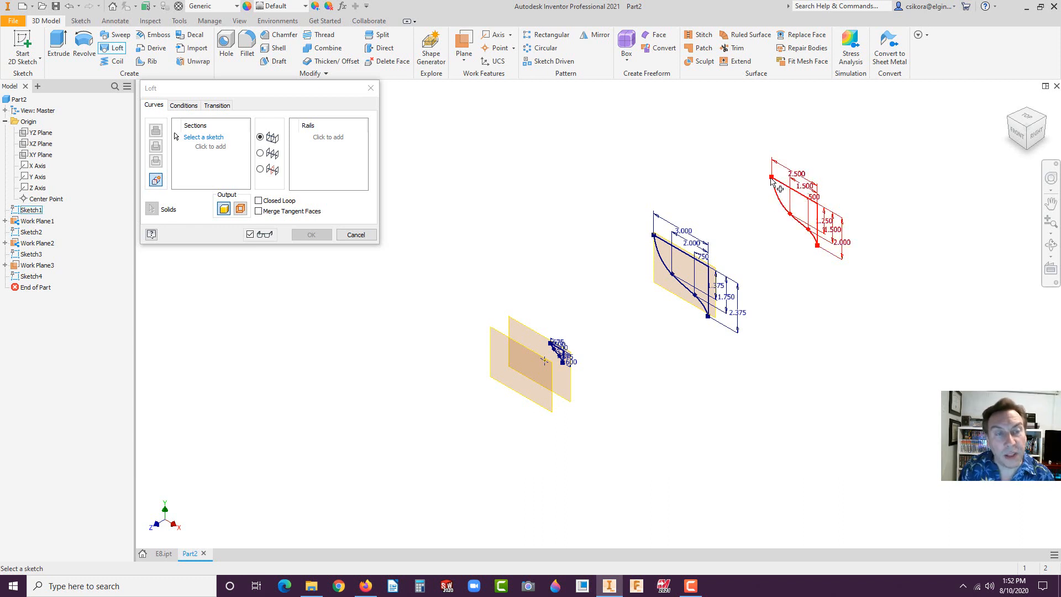
pyautogui.click(772, 180)
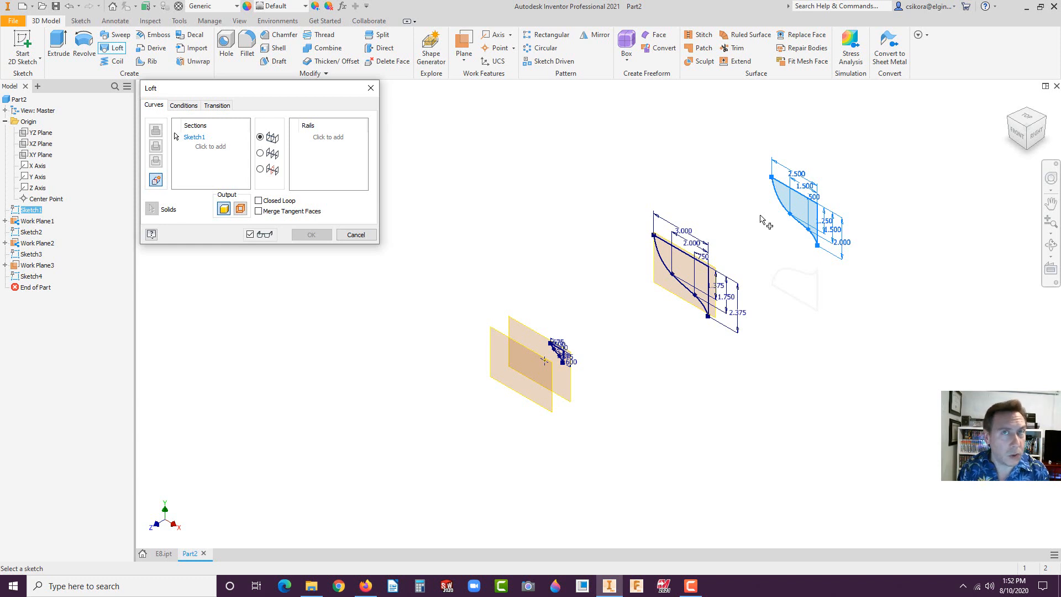
pyautogui.click(711, 272)
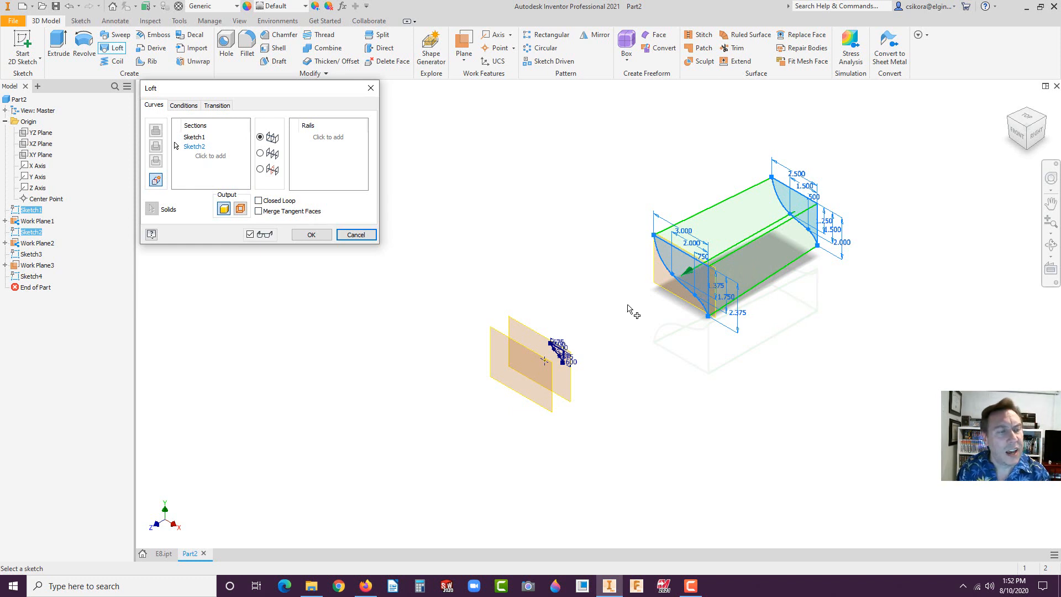
pyautogui.click(559, 337)
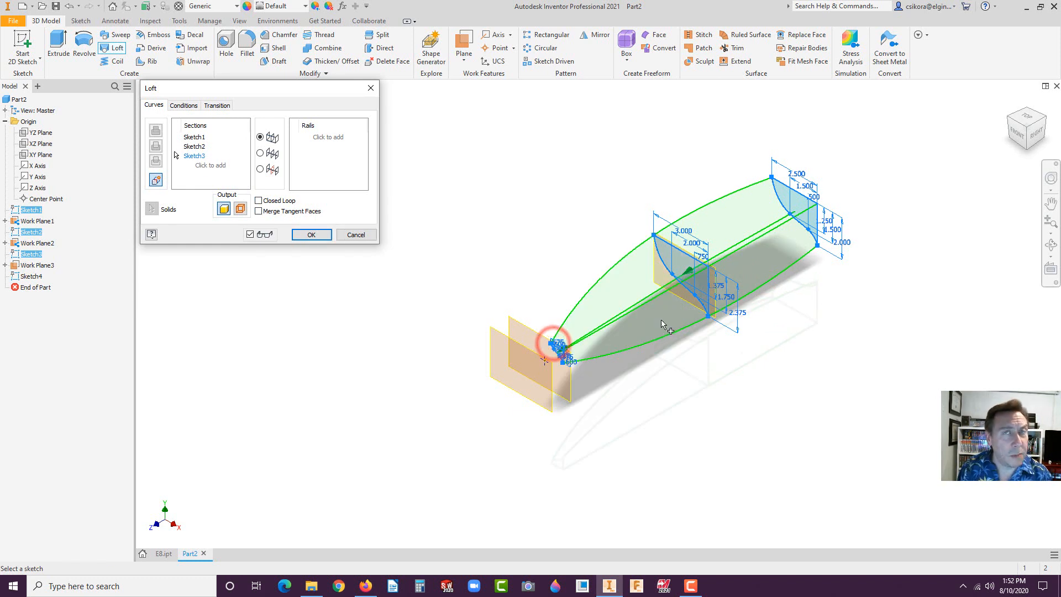
pyautogui.click(544, 361)
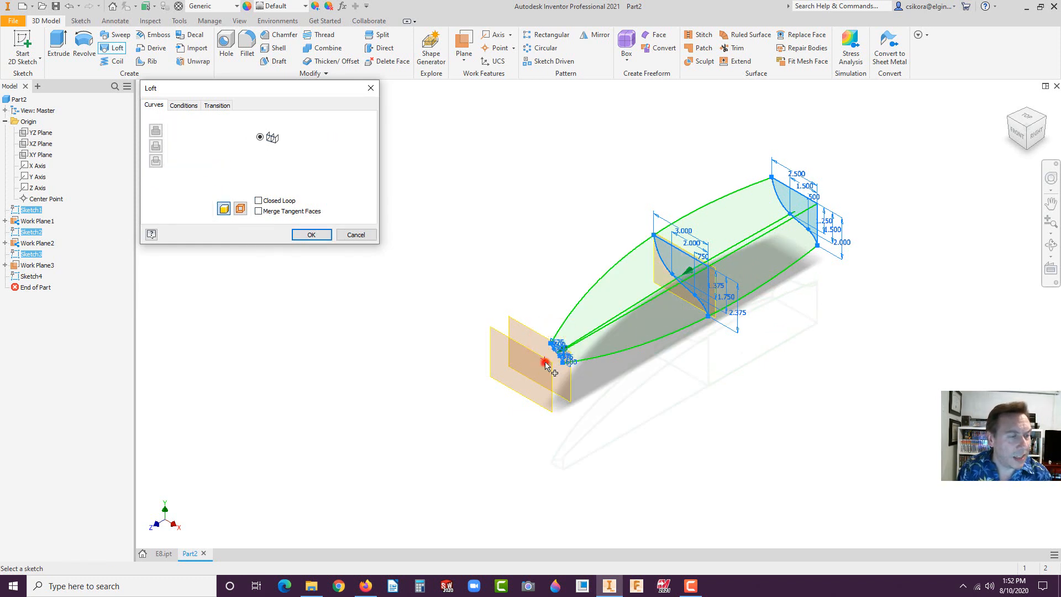
pyautogui.click(311, 234)
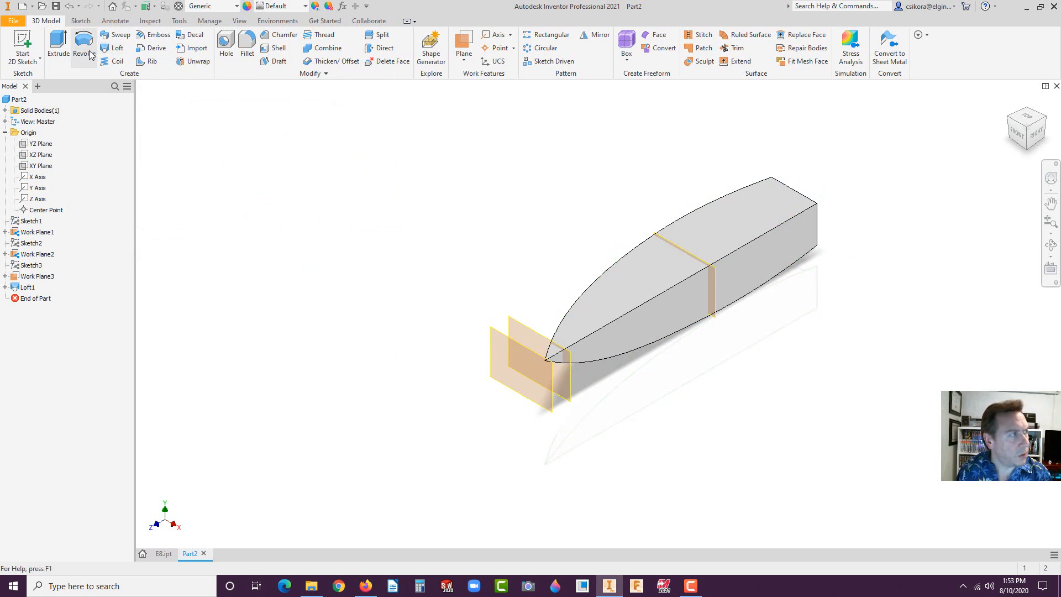
# Mirror the lofted half hull about the YZ Plane to complete the boat
pyautogui.click(594, 35)
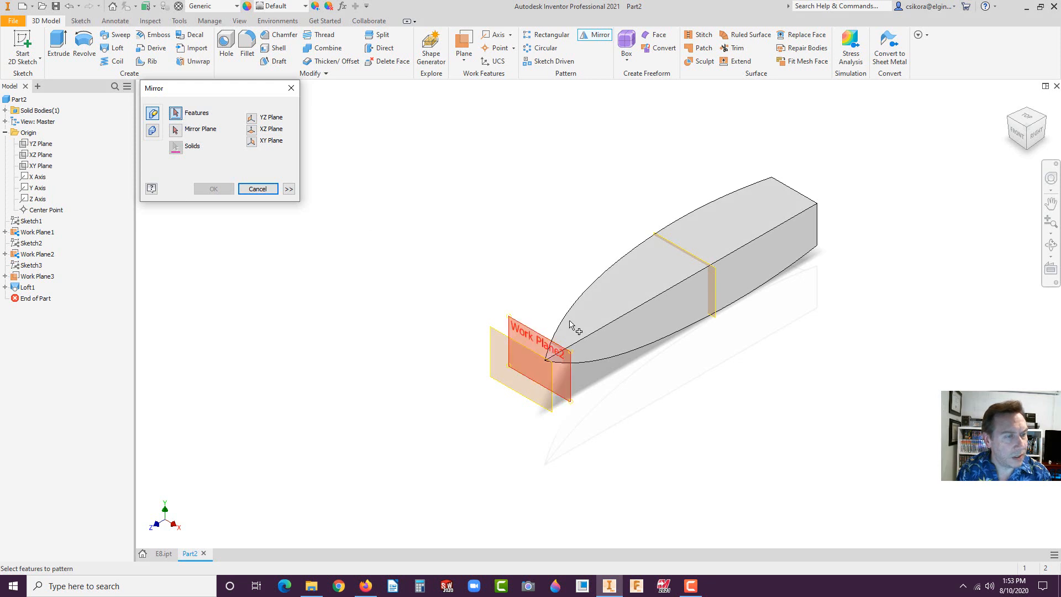
pyautogui.click(638, 275)
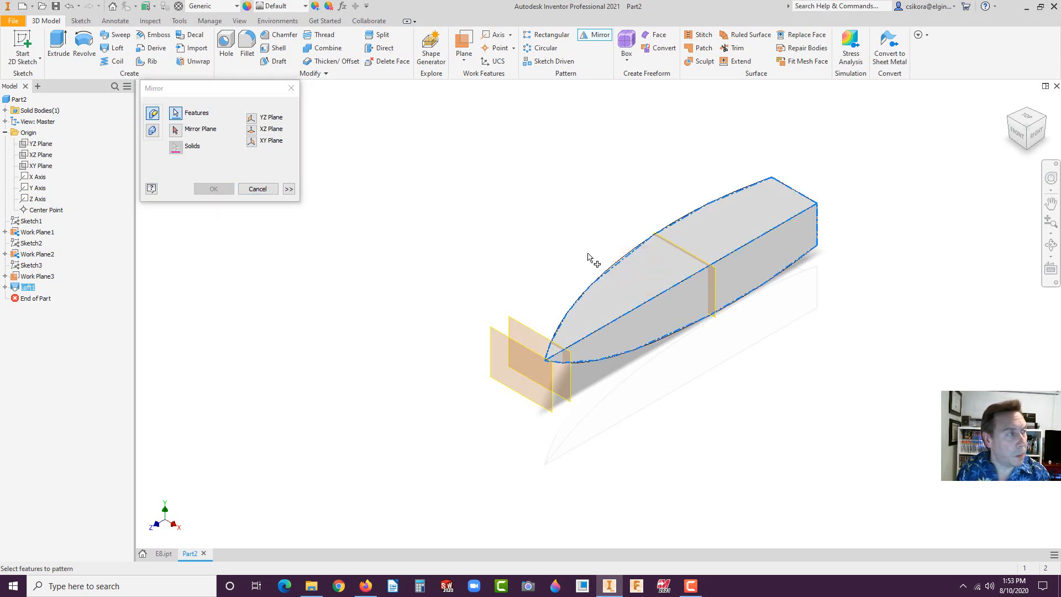
pyautogui.click(176, 131)
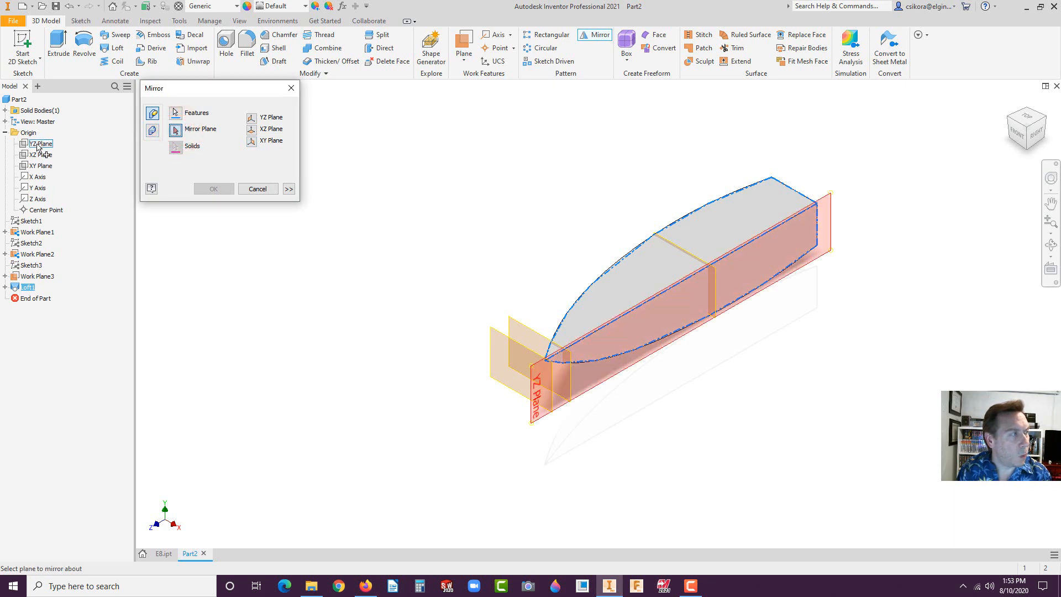
pyautogui.click(37, 145)
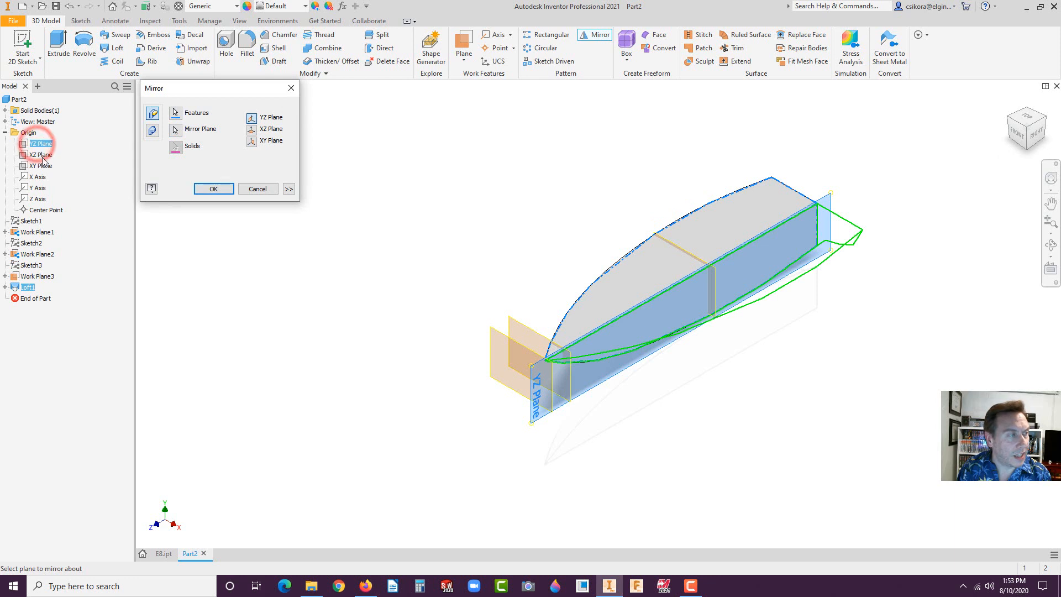
pyautogui.click(213, 188)
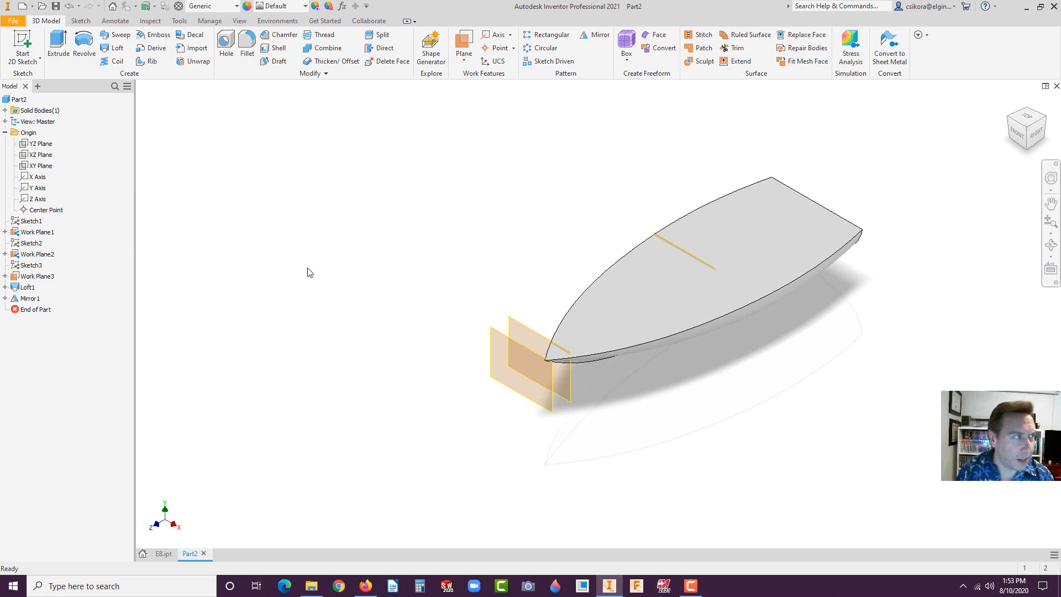
# Turn off the visibility of Work Plane3, Work Plane2 and Work Plane1
pyautogui.click(413, 299)
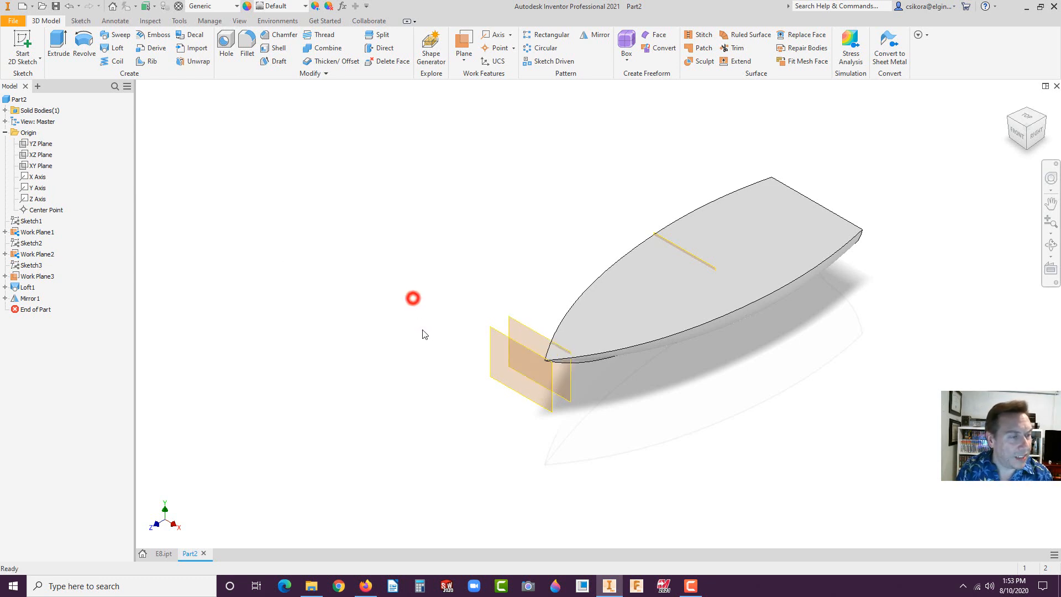
pyautogui.click(500, 341)
pyautogui.rightClick(499, 338)
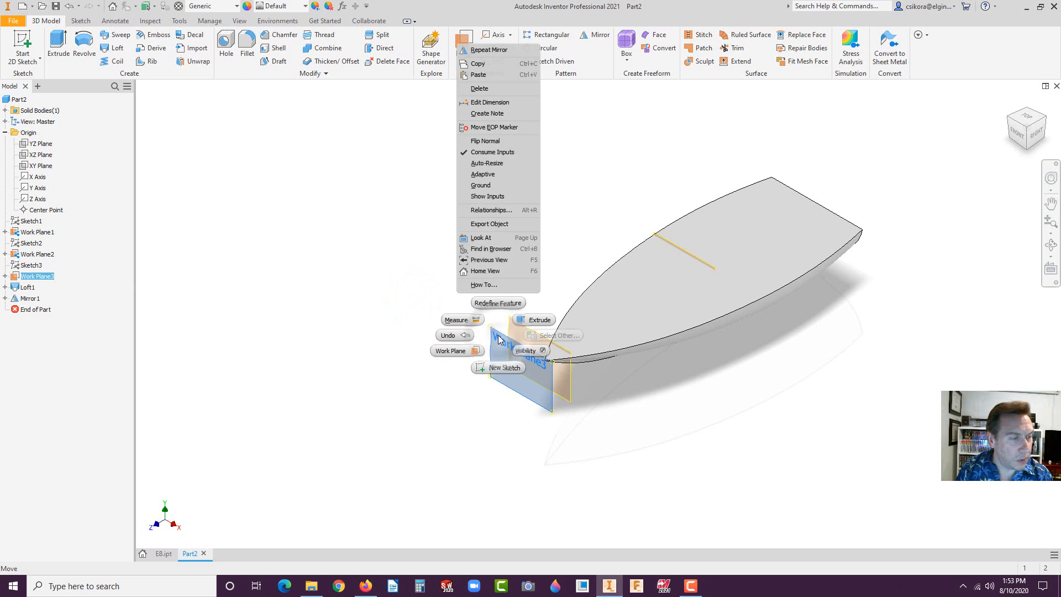
pyautogui.click(528, 351)
pyautogui.click(527, 332)
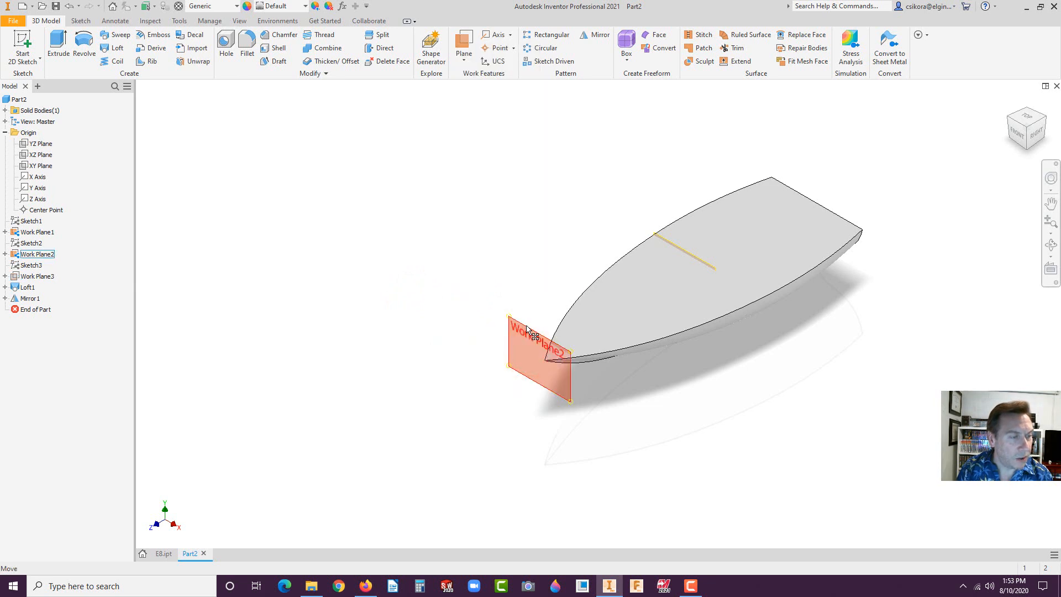
pyautogui.rightClick(527, 329)
pyautogui.click(552, 340)
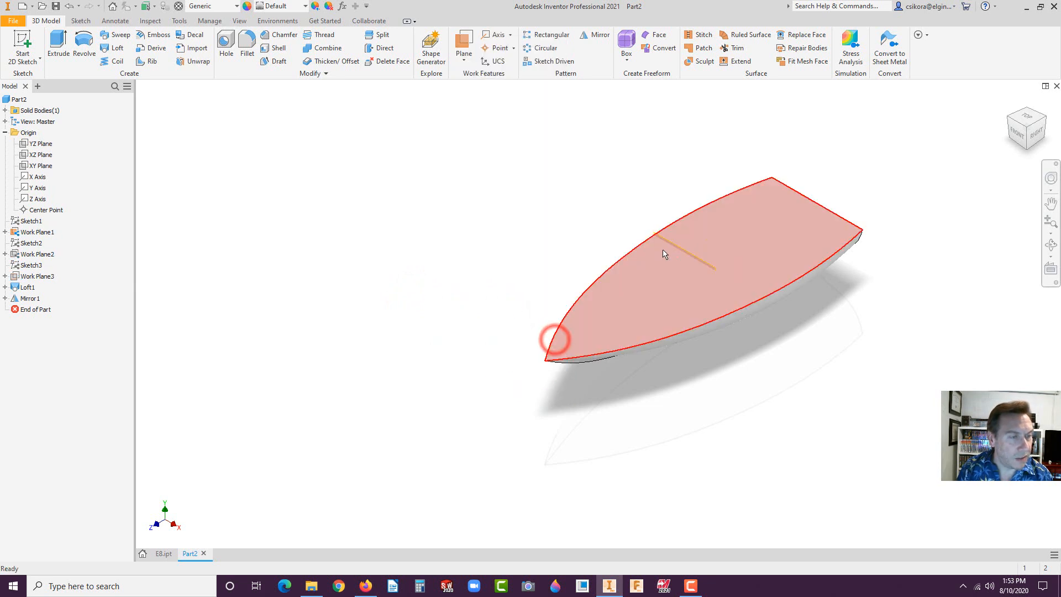
pyautogui.click(665, 247)
pyautogui.rightClick(666, 248)
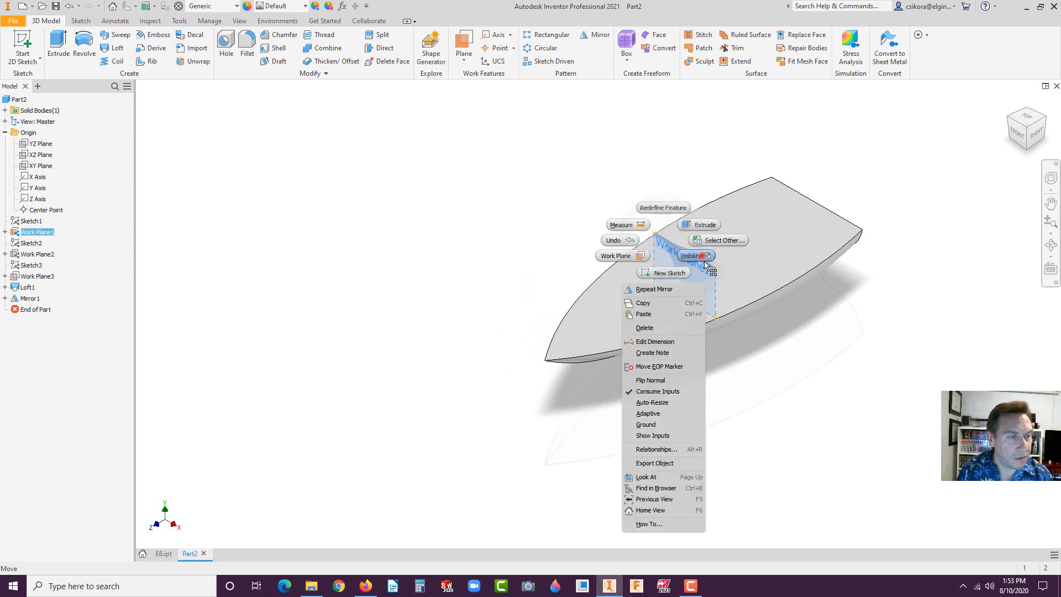
pyautogui.click(702, 255)
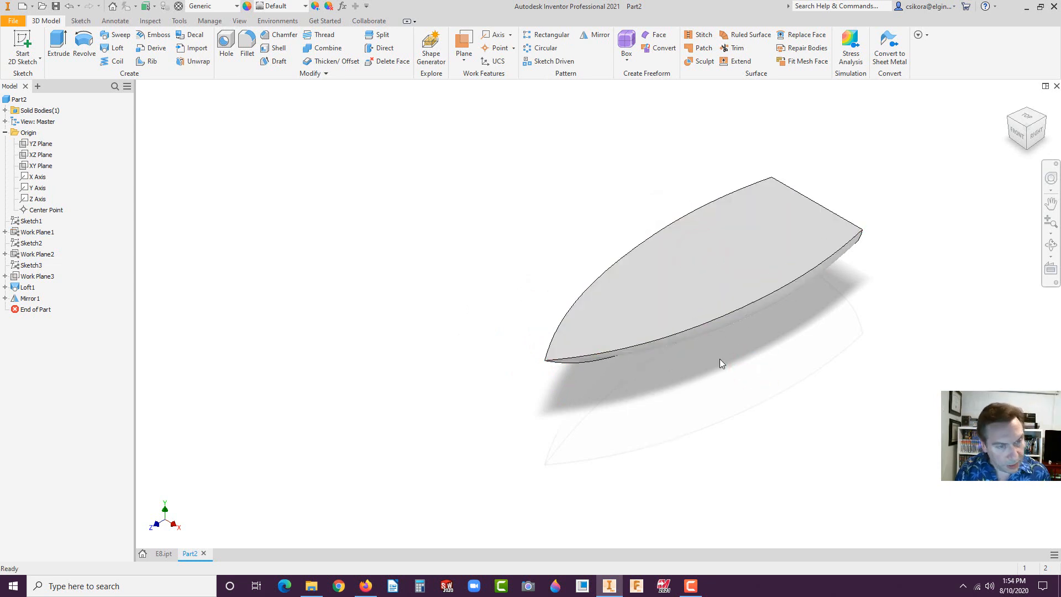
# Redefine Work Plane1 with a larger offset from the XY Plane to lengthen the hull
pyautogui.keyDown('shift'); pyautogui.moveTo(719, 359); pyautogui.dragTo(717, 357, button='middle'); pyautogui.keyUp('shift')
pyautogui.scroll(2, 716, 357)
pyautogui.scroll(-3, 824, 240)
pyautogui.scroll(3, 824, 240)
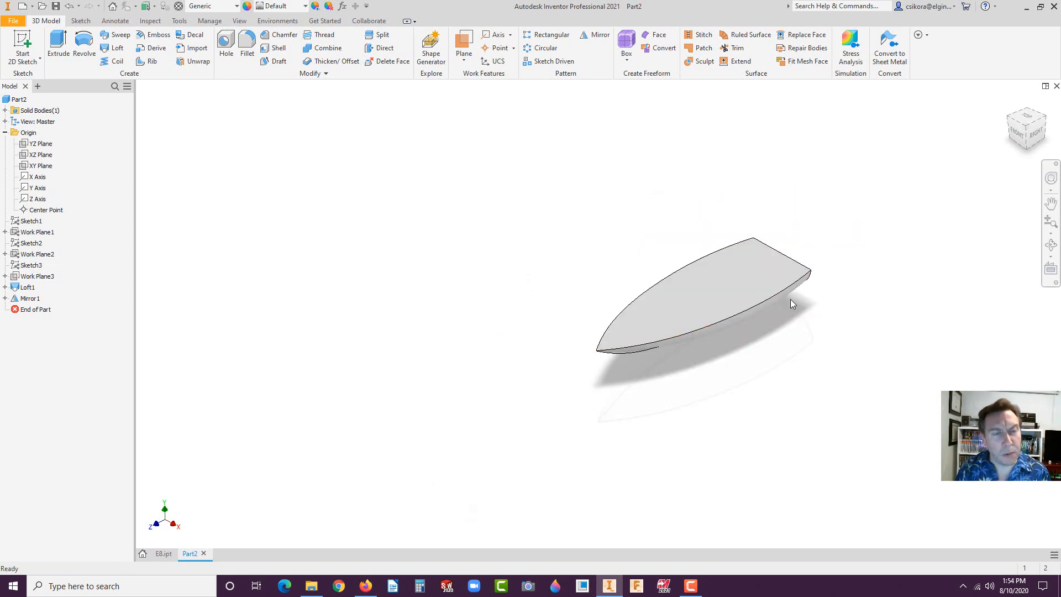
pyautogui.scroll(-3, 762, 300)
pyautogui.moveTo(749, 307)
pyautogui.keyDown('shift'); pyautogui.mouseDown(button='middle')
pyautogui.moveTo(733, 266)
pyautogui.moveTo(743, 318)
pyautogui.mouseUp(button='middle'); pyautogui.keyUp('shift')
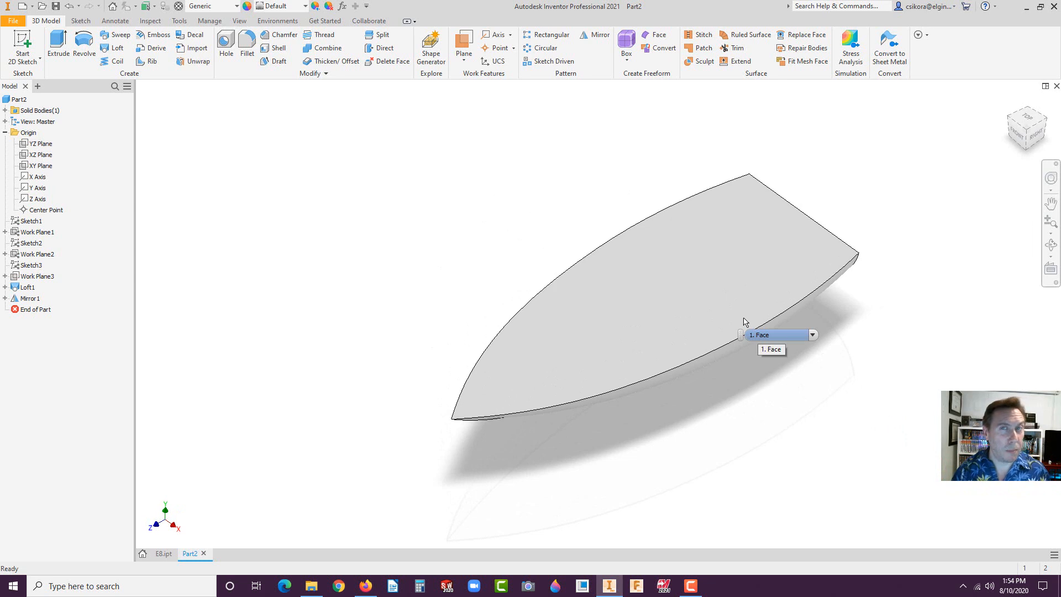
pyautogui.click(694, 267)
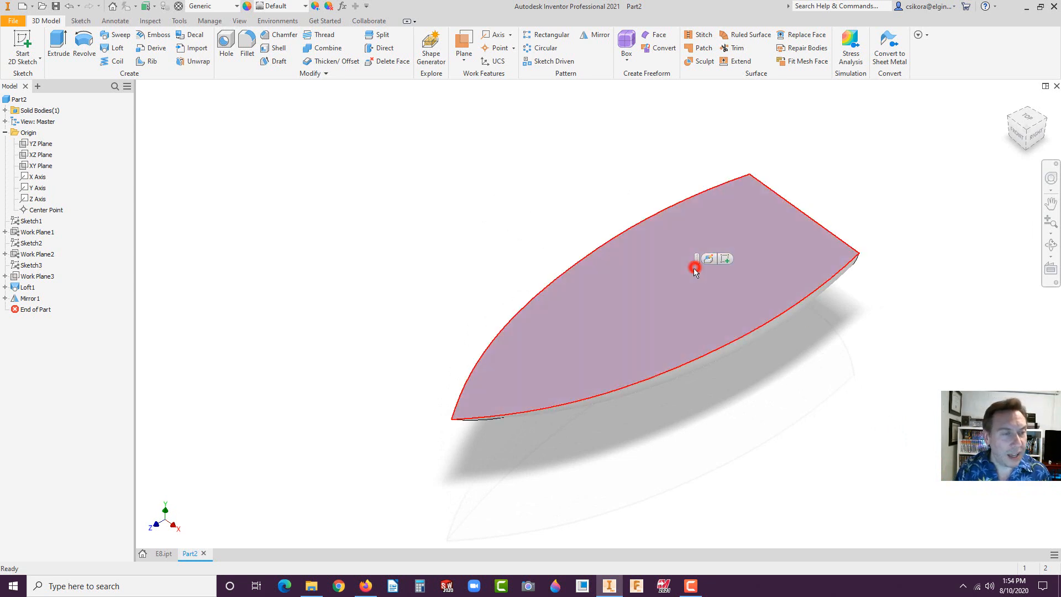
pyautogui.click(362, 235)
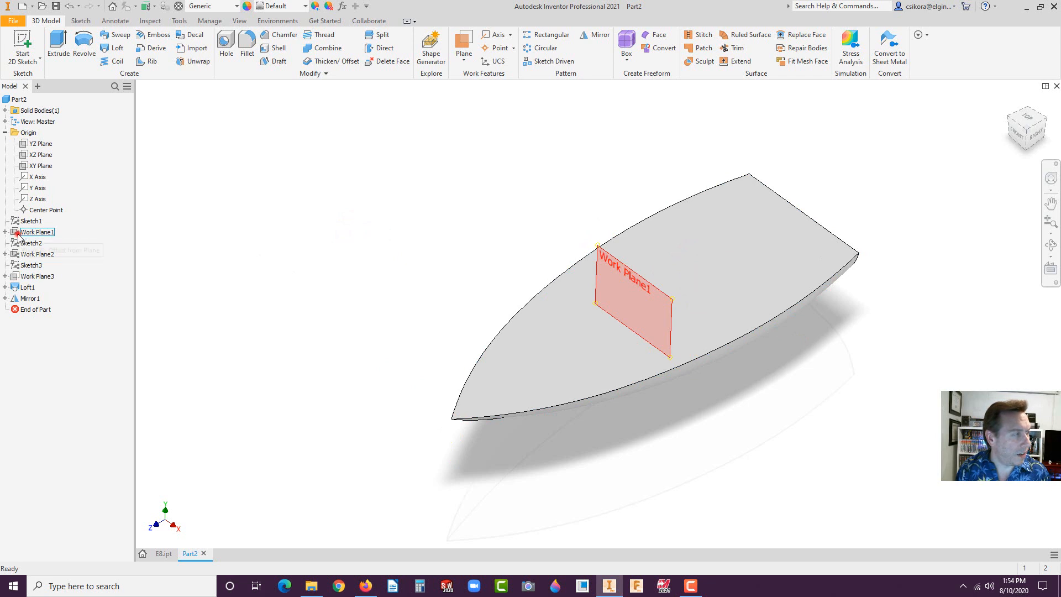
pyautogui.doubleClick(18, 233)
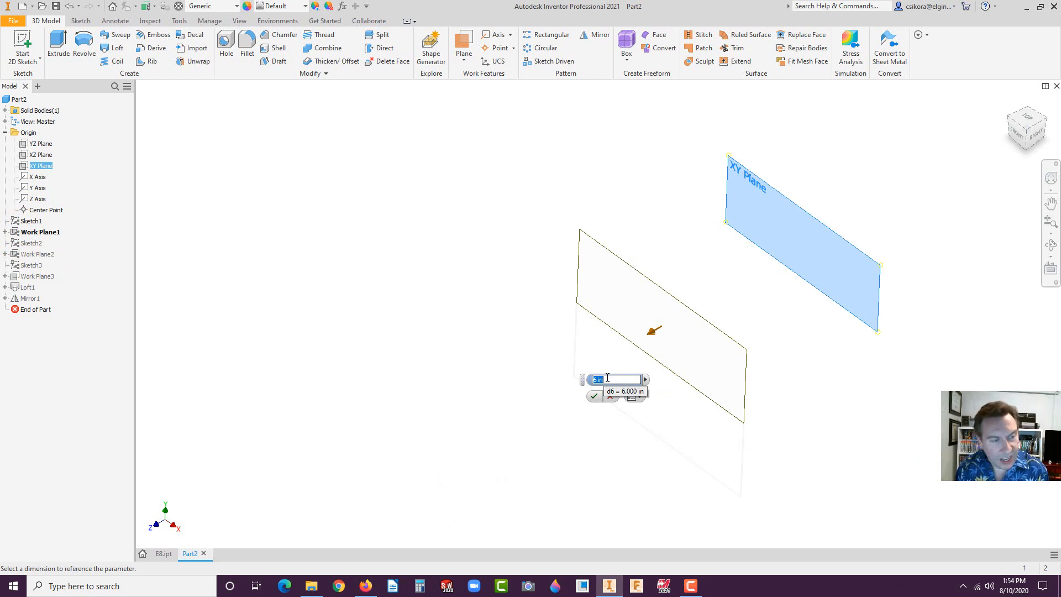
pyautogui.click(594, 395)
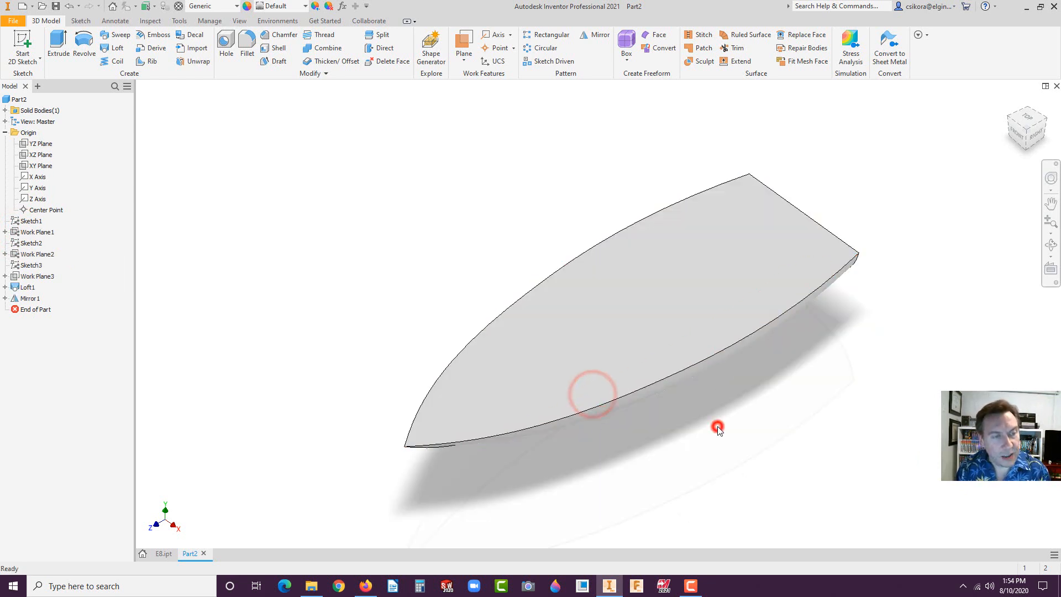
# Start a sketch on the hull's flat deck face and project the face's outline into it
pyautogui.keyDown('shift'); pyautogui.moveTo(770, 407); pyautogui.dragTo(763, 387, button='middle'); pyautogui.keyUp('shift')
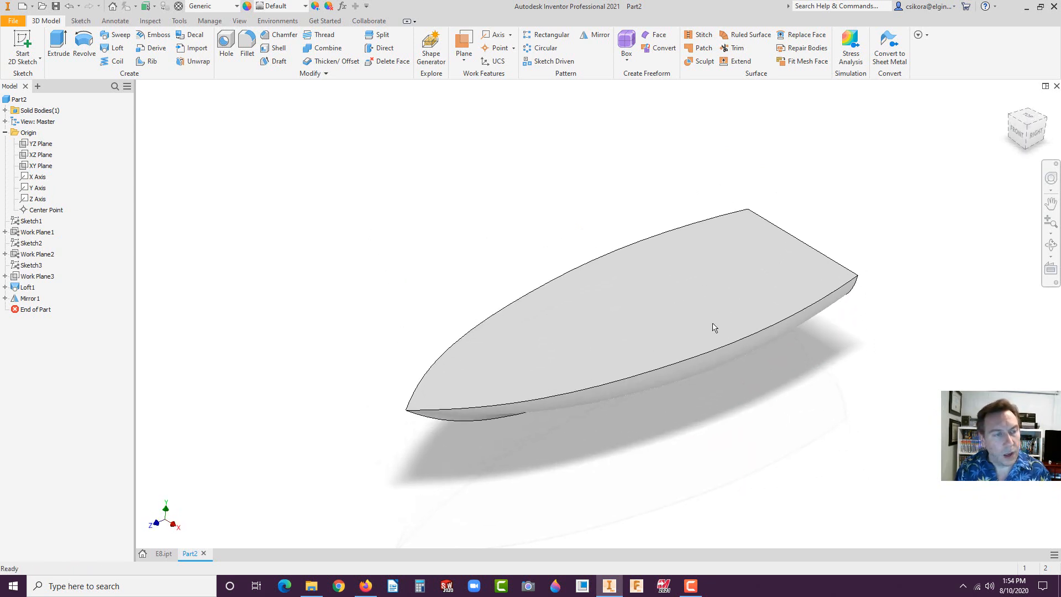
pyautogui.click(678, 288)
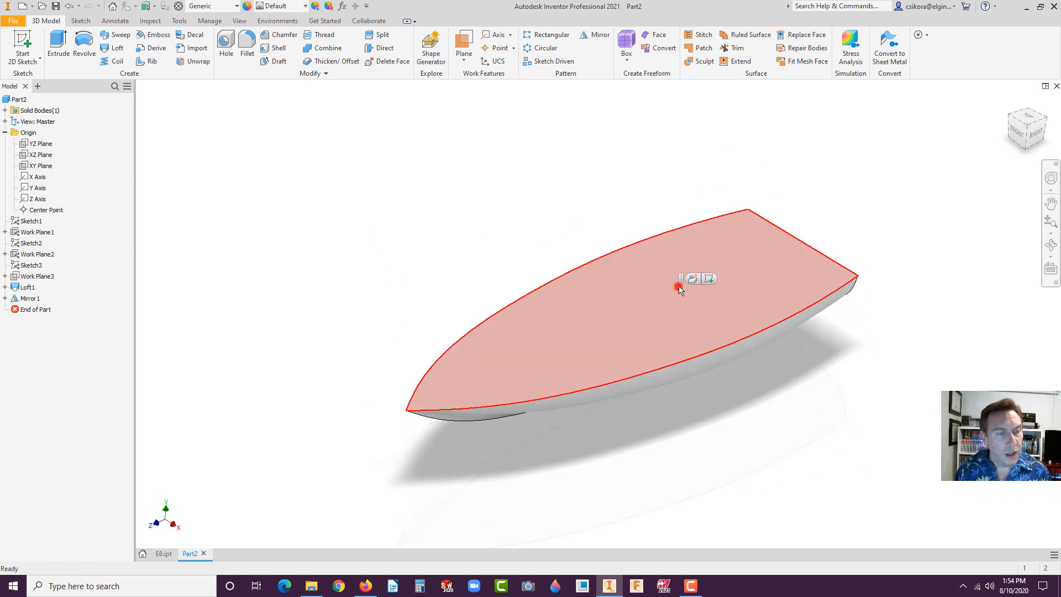
pyautogui.click(710, 279)
pyautogui.scroll(-3, 865, 303)
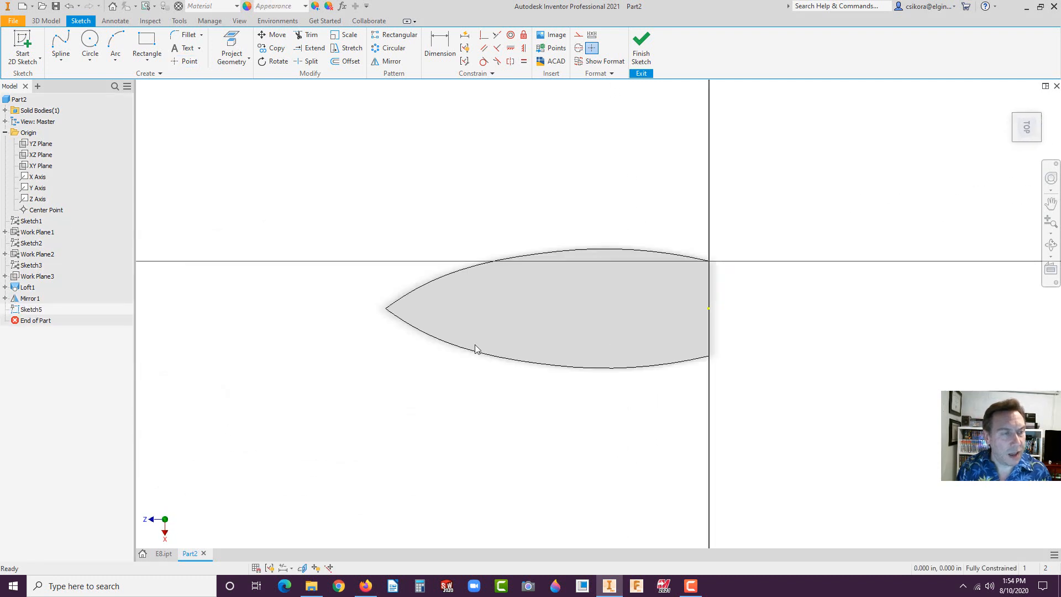
pyautogui.click(231, 43)
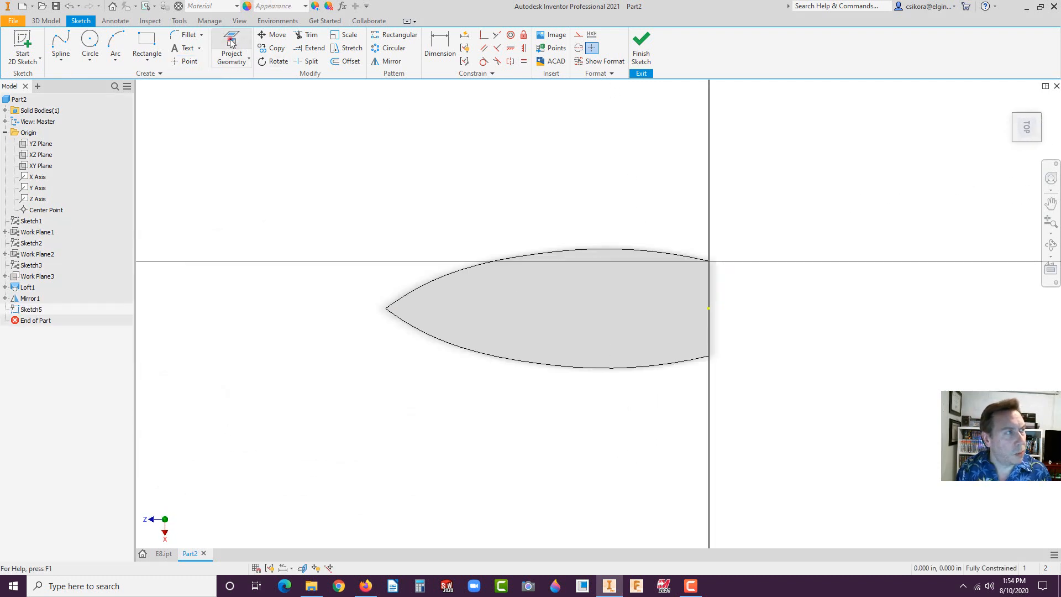
pyautogui.click(515, 294)
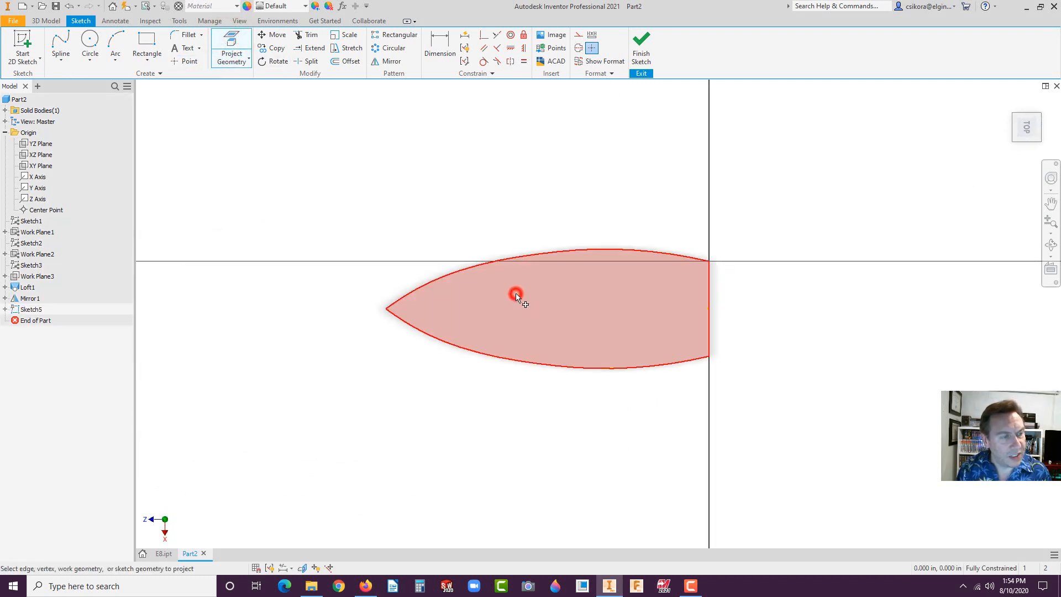
# Offset the projected deck outline inward by 0.25 in
pyautogui.click(337, 62)
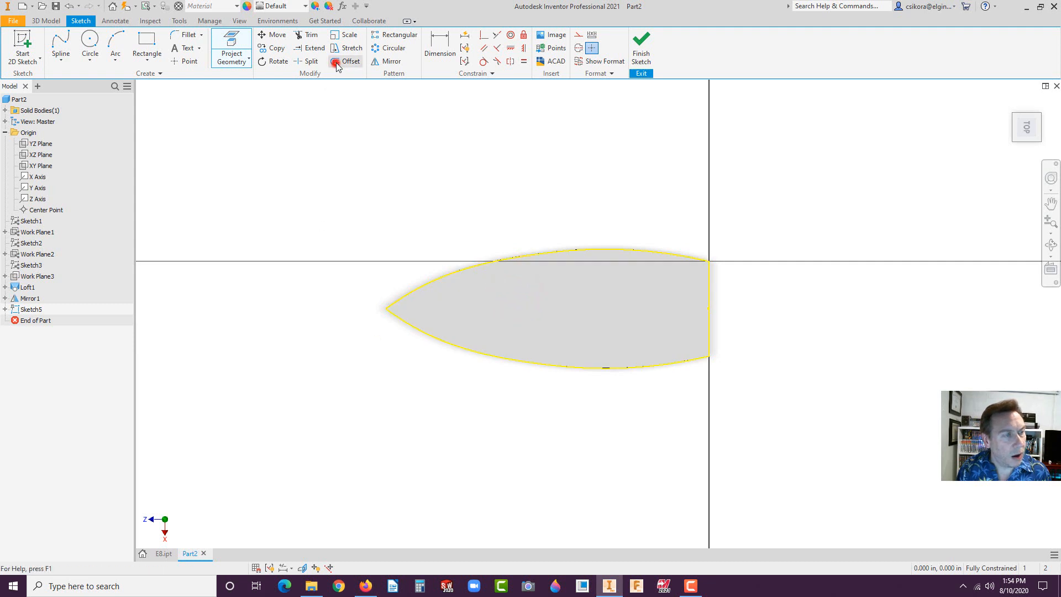
pyautogui.click(548, 252)
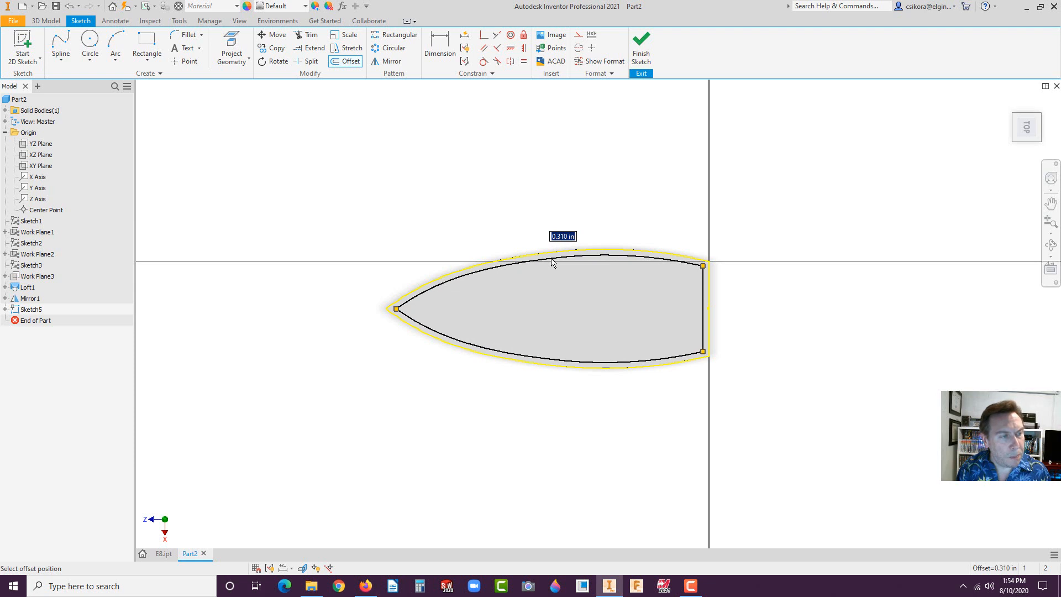
pyautogui.write('.25')
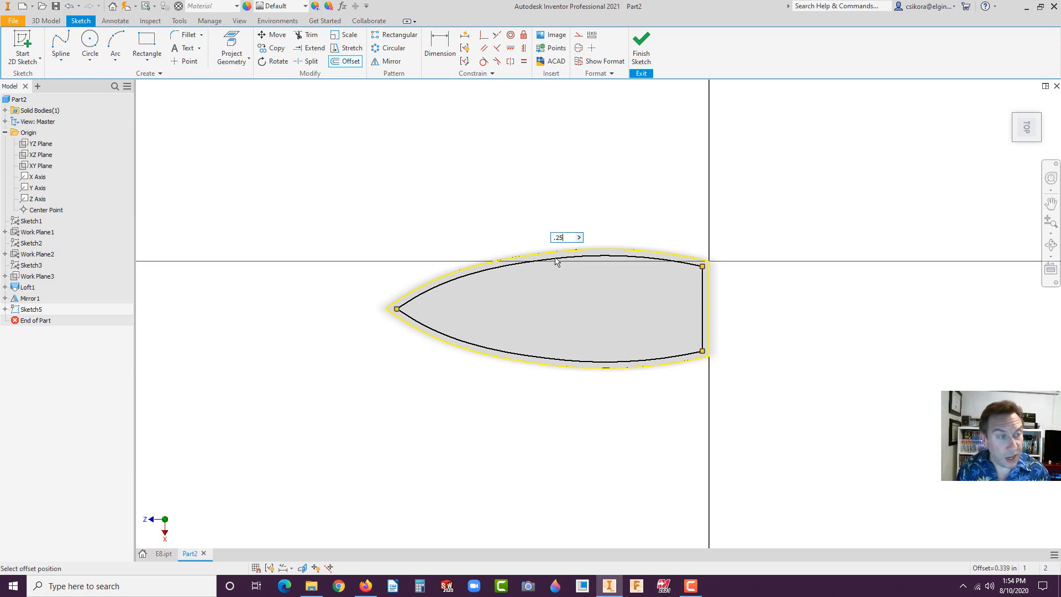
pyautogui.press('Return')
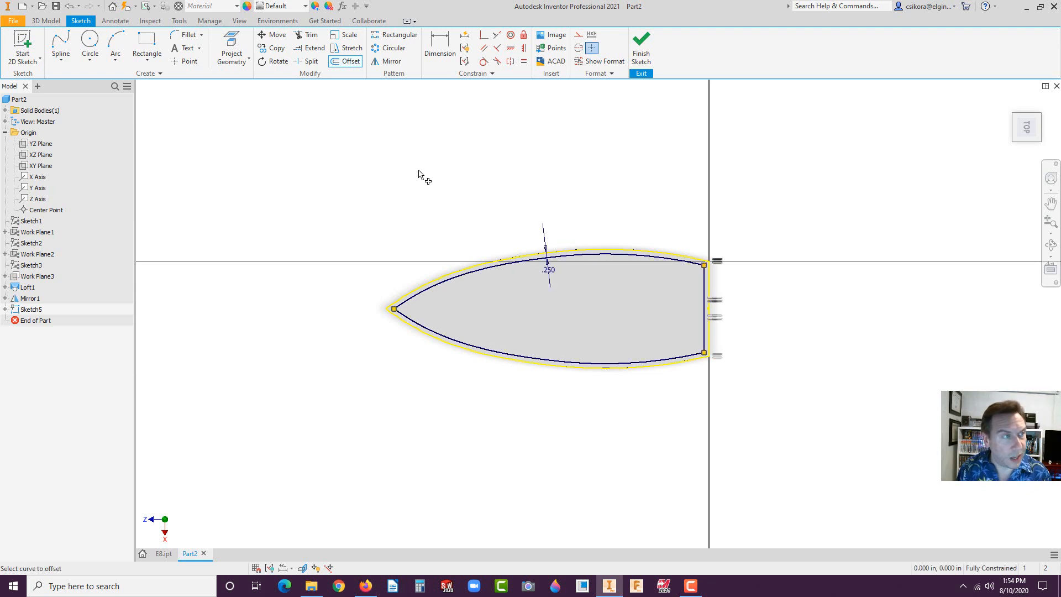
# Extrude the inner offset profile upward 0.1 in with a -45 degree taper, joined to the hull
pyautogui.click(46, 20)
pyautogui.click(56, 44)
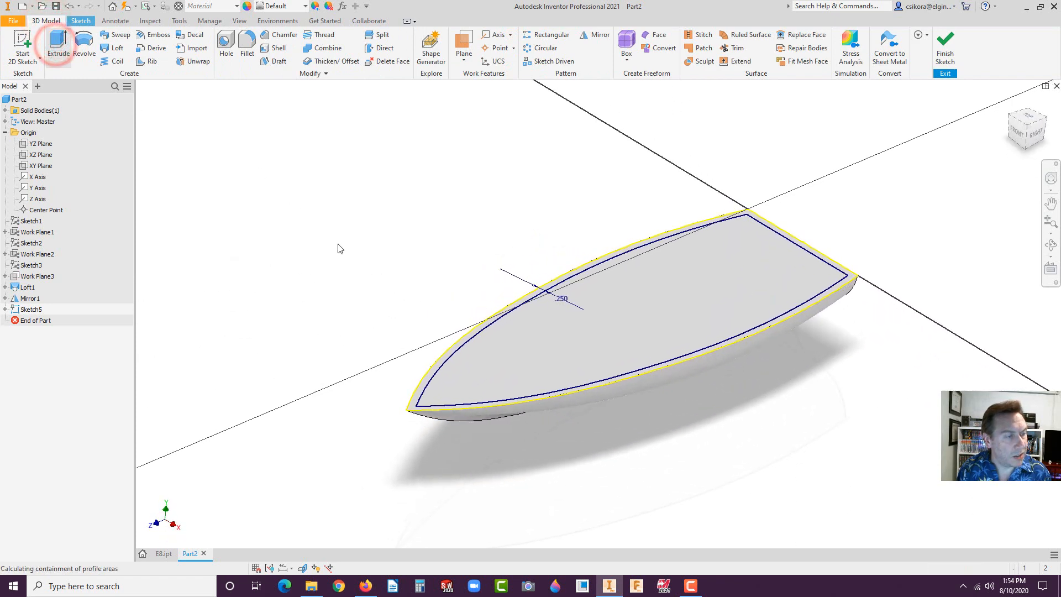
pyautogui.click(506, 365)
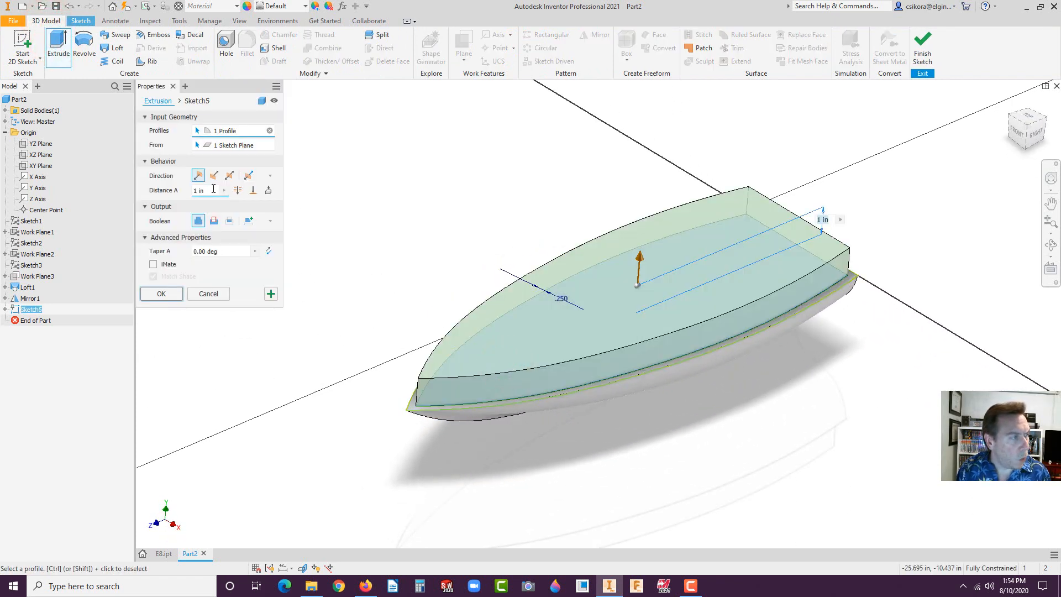
pyautogui.moveTo(208, 190); pyautogui.dragTo(187, 190)
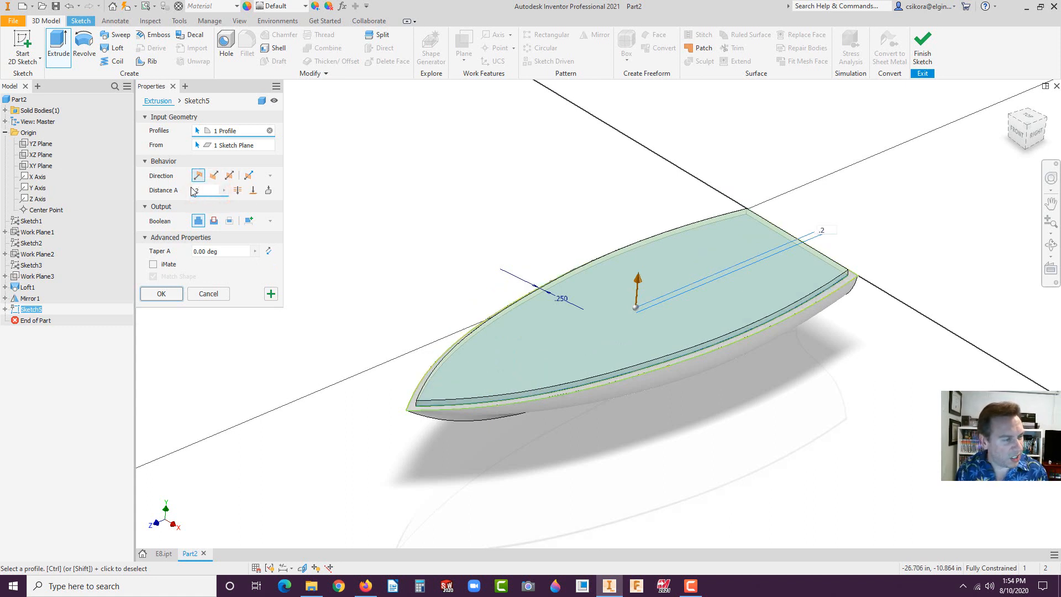
pyautogui.click(225, 252)
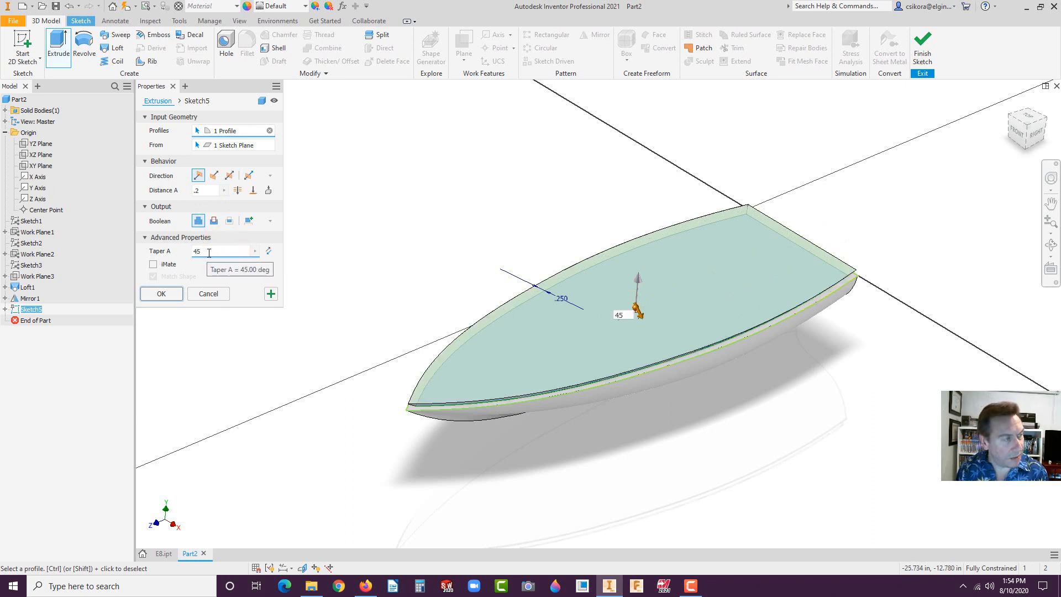
pyautogui.click(194, 256)
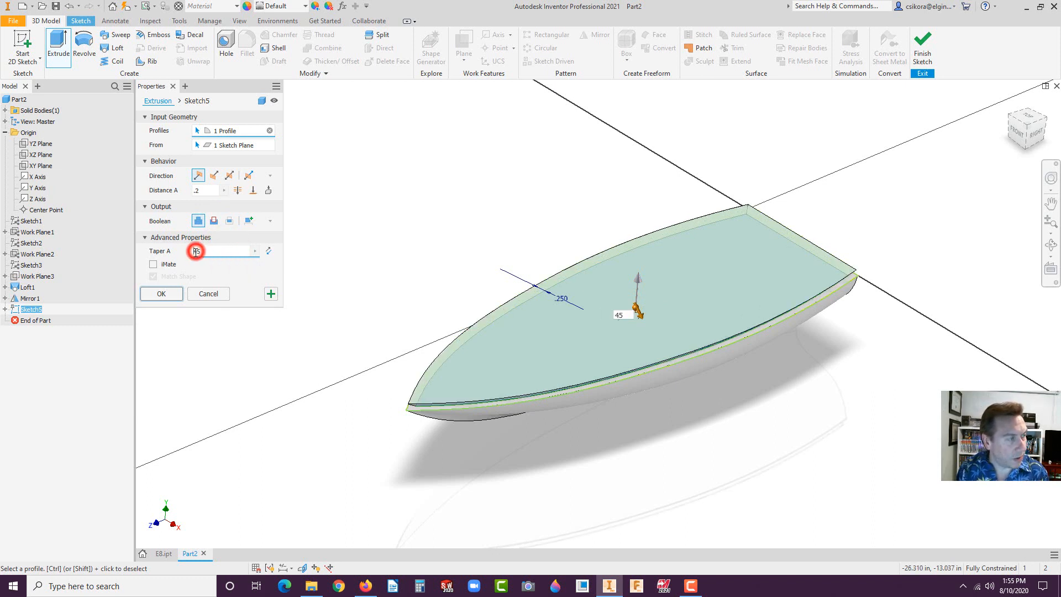
pyautogui.click(270, 252)
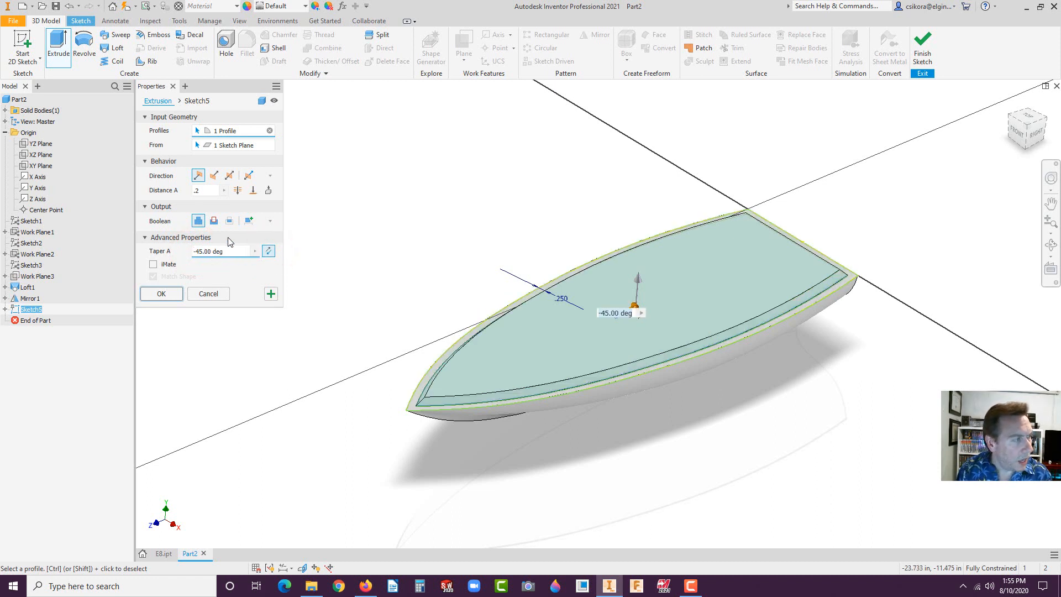
pyautogui.click(196, 191)
pyautogui.write('.1')
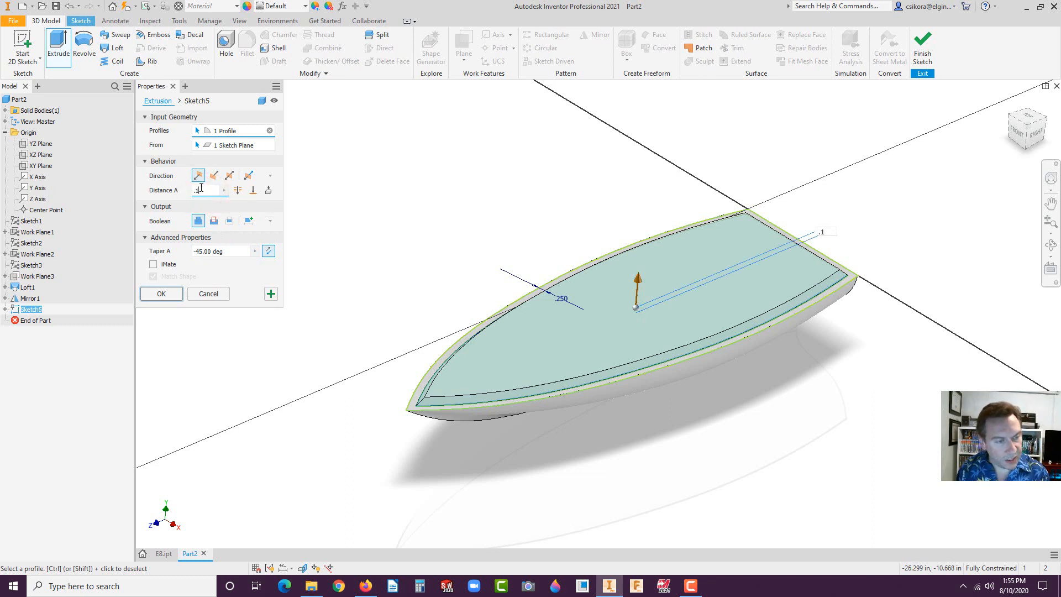
pyautogui.press('Return')
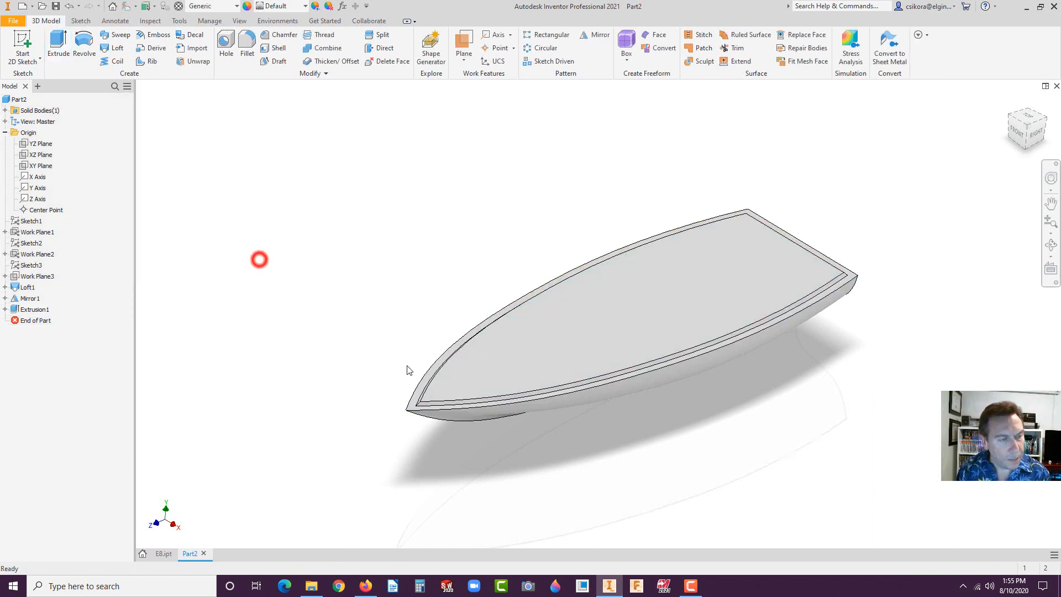
# Start a sketch on the raised deck face and draw a line from the stern's midpoint to the bow tip
pyautogui.click(695, 278)
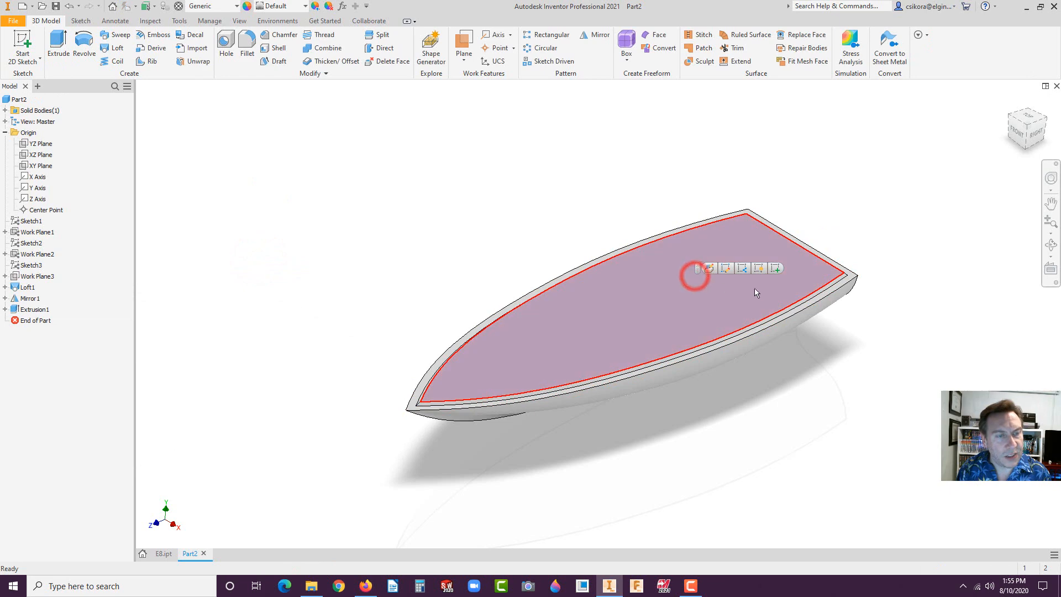
pyautogui.click(776, 269)
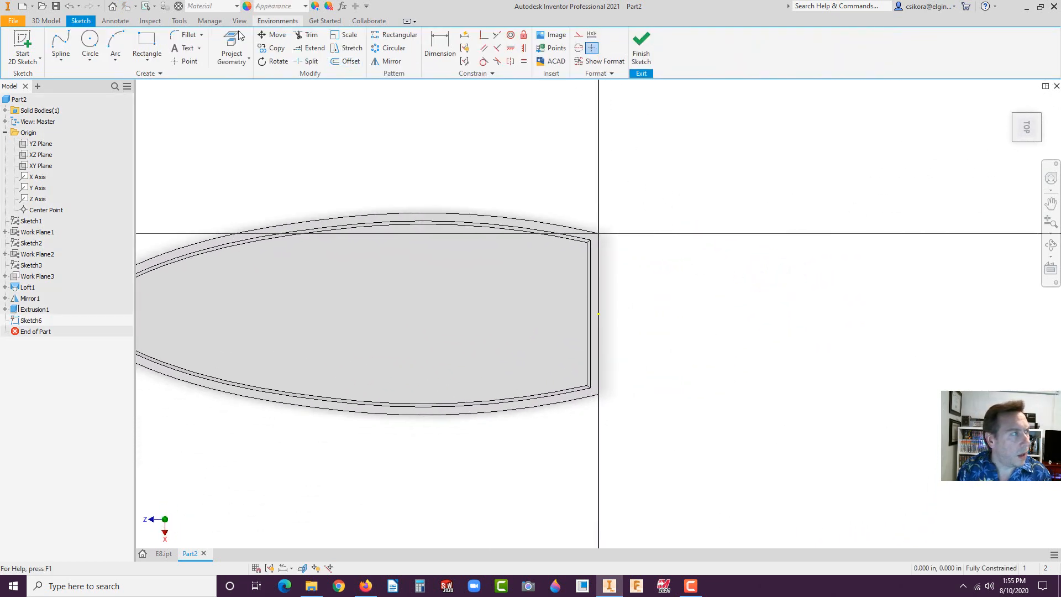
pyautogui.click(62, 57)
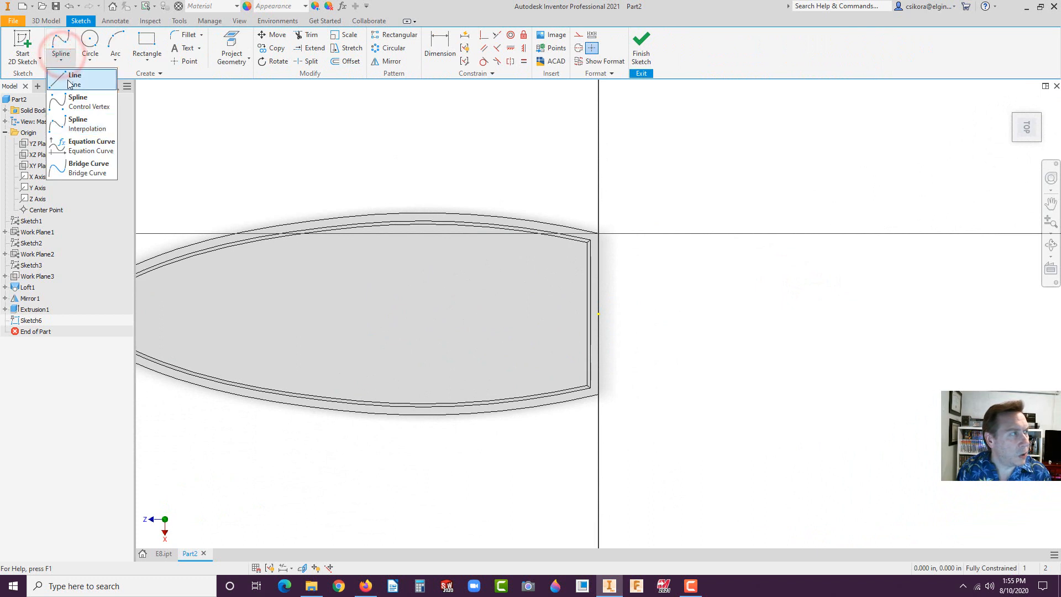
pyautogui.click(68, 79)
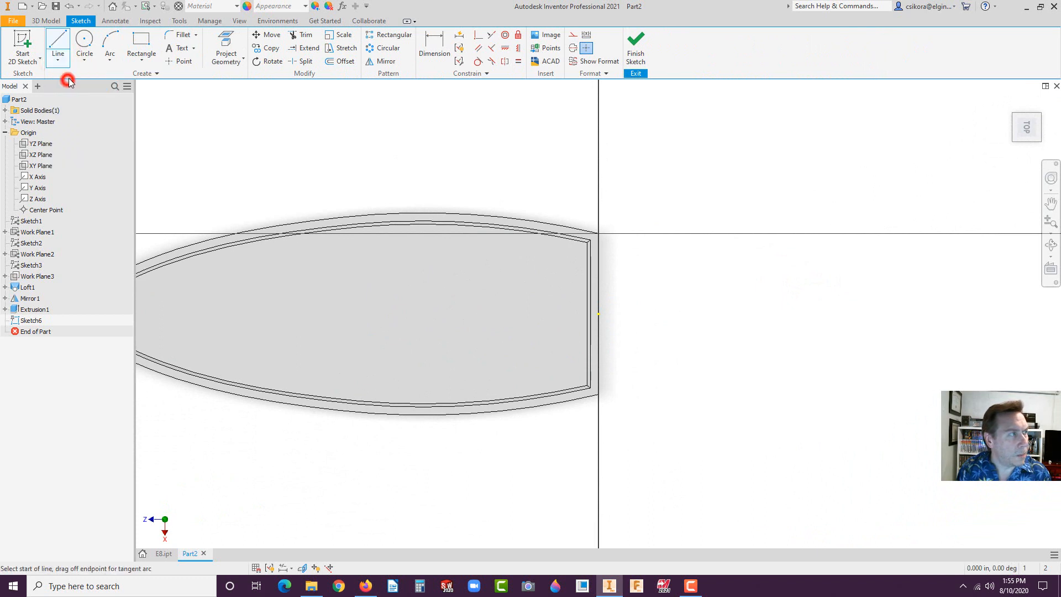
pyautogui.click(600, 315)
pyautogui.scroll(-3, 321, 318)
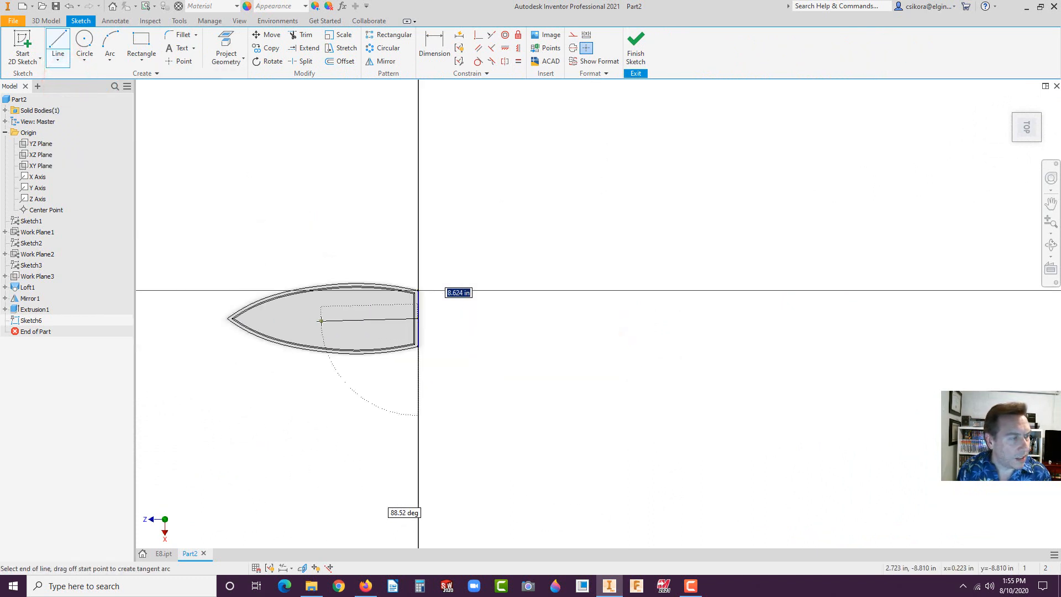
pyautogui.click(227, 319)
pyautogui.press('Escape')
pyautogui.scroll(3, 298, 298)
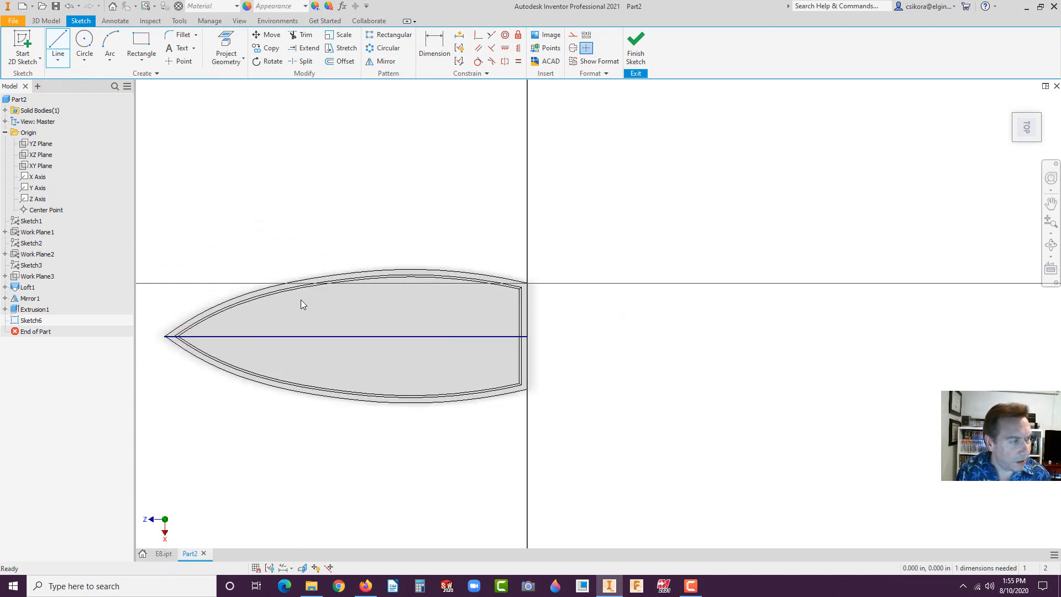
# Convert the line running from stern to bow into a centerline
pyautogui.click(343, 337)
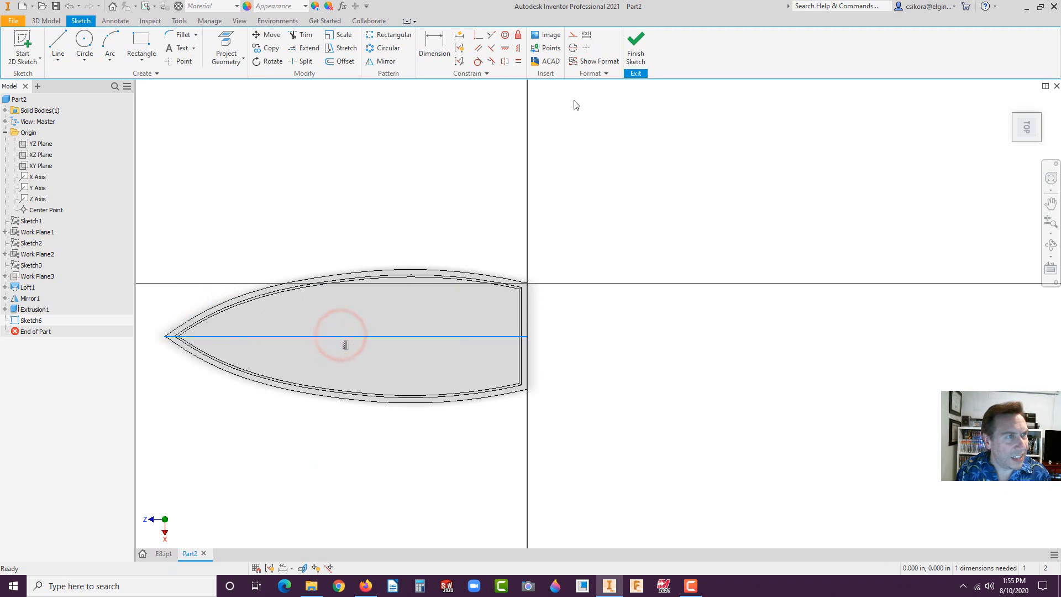
pyautogui.click(573, 51)
pyautogui.click(597, 183)
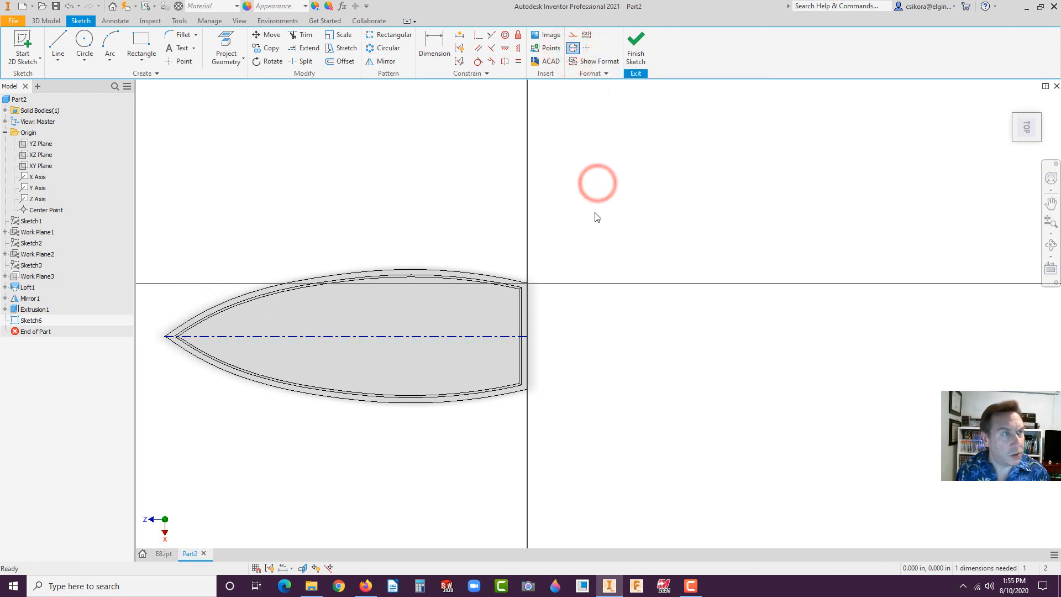
pyautogui.click(643, 196)
pyautogui.scroll(3, 632, 312)
pyautogui.scroll(-4, 463, 353)
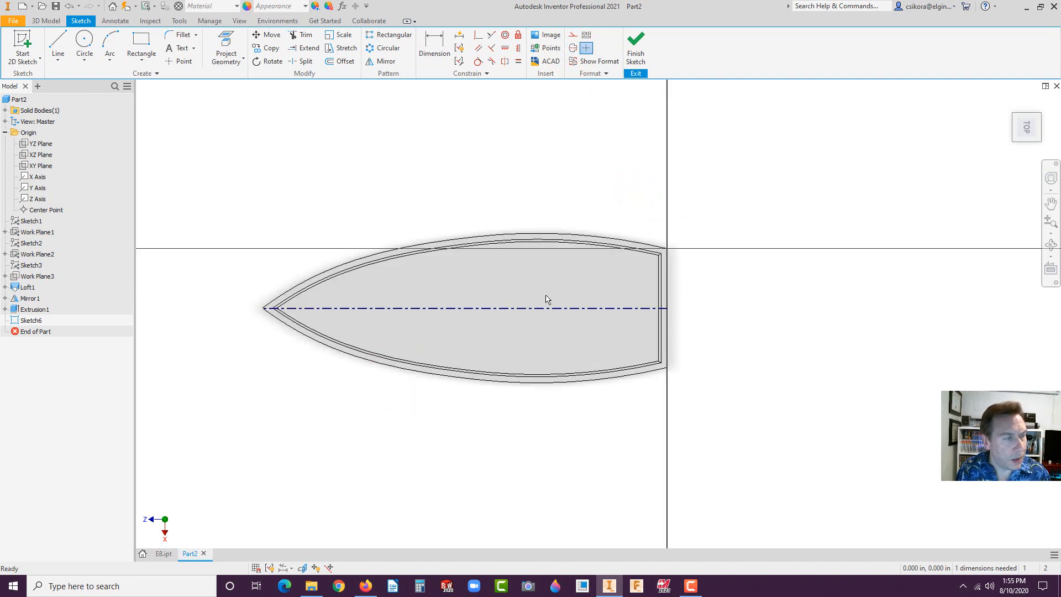
# Draw a three-point arc along one deck side near the stern, spanning about 5 in with a radius of about 9.5 in
pyautogui.click(110, 57)
pyautogui.click(125, 77)
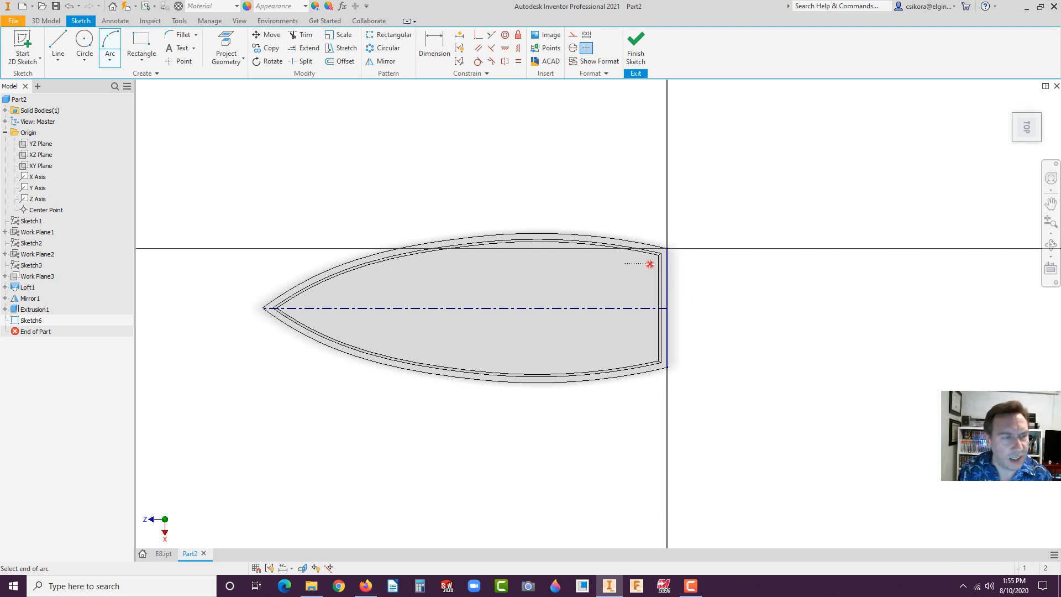
pyautogui.click(650, 263)
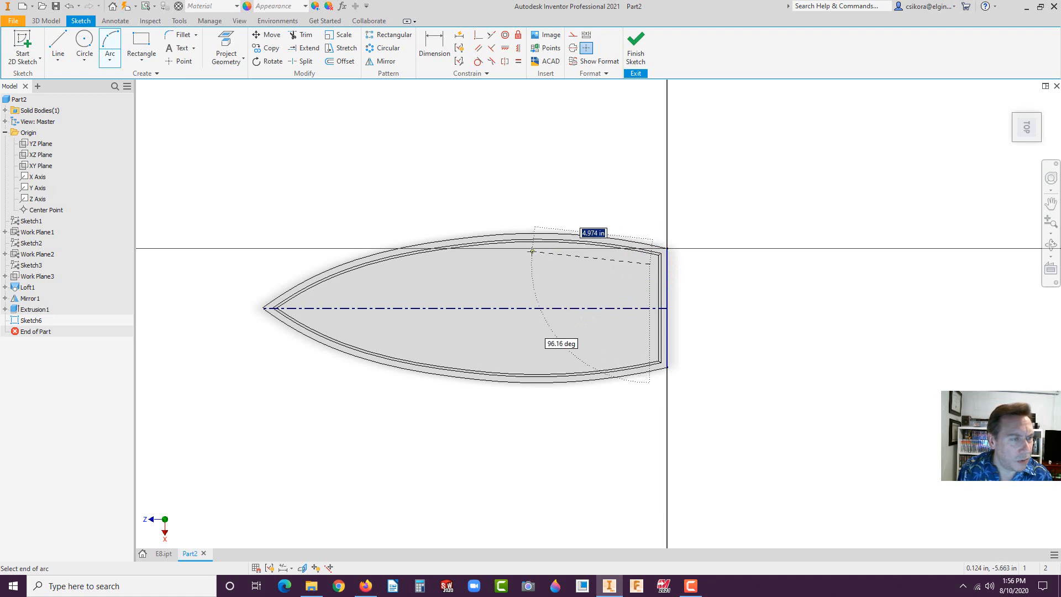
pyautogui.click(530, 251)
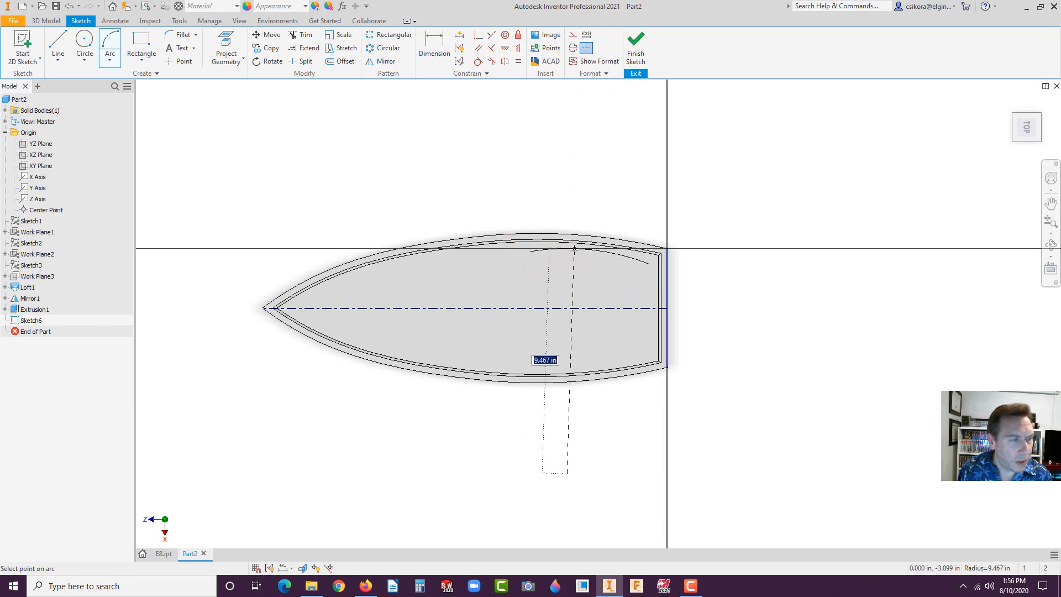
pyautogui.click(574, 250)
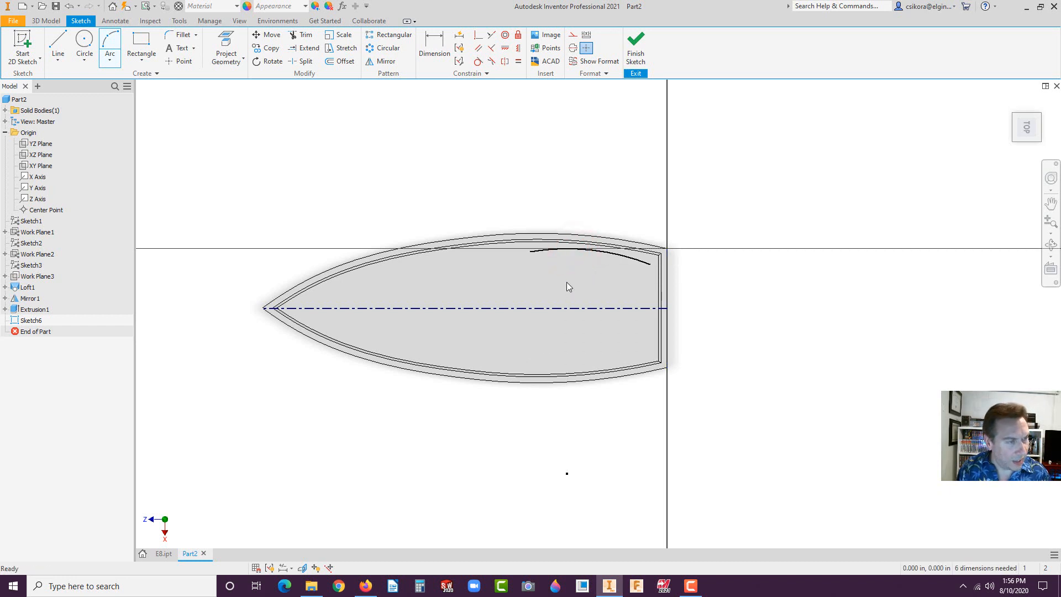
pyautogui.press('Escape')
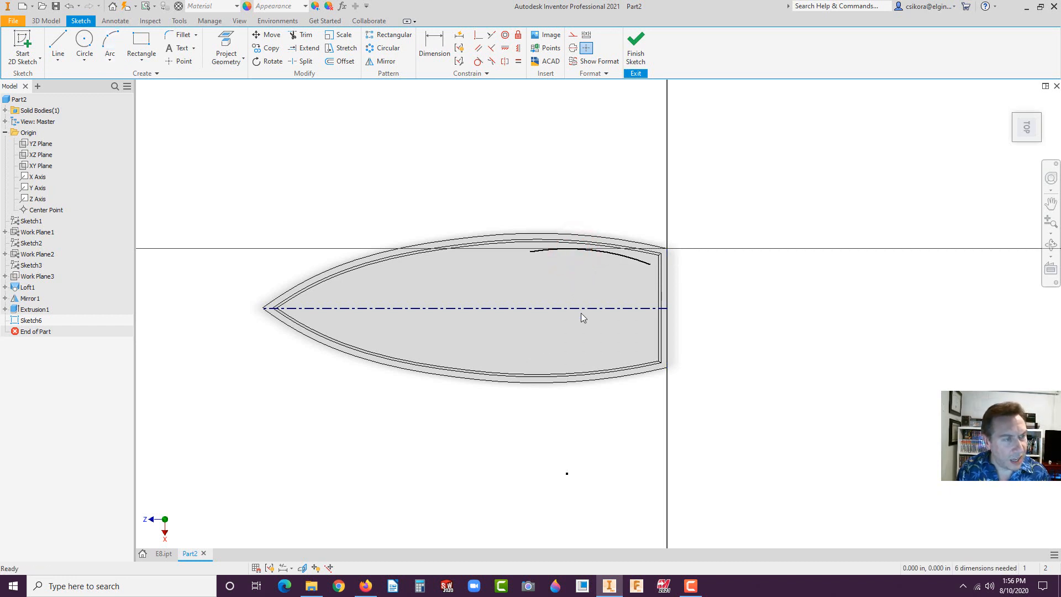
# Mirror the deck-side arc about the centerline
pyautogui.click(555, 252)
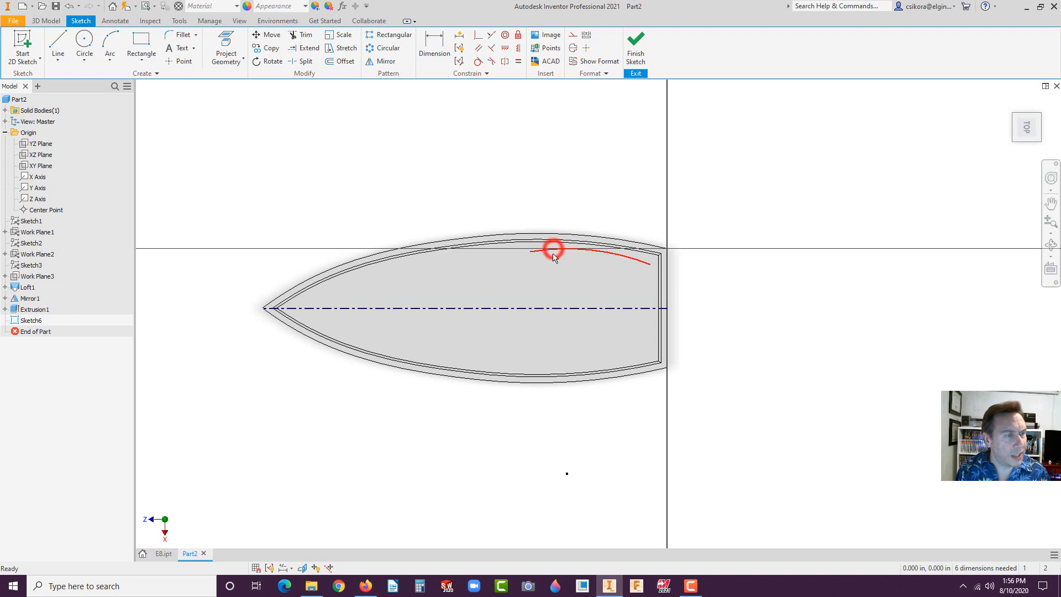
pyautogui.click(374, 62)
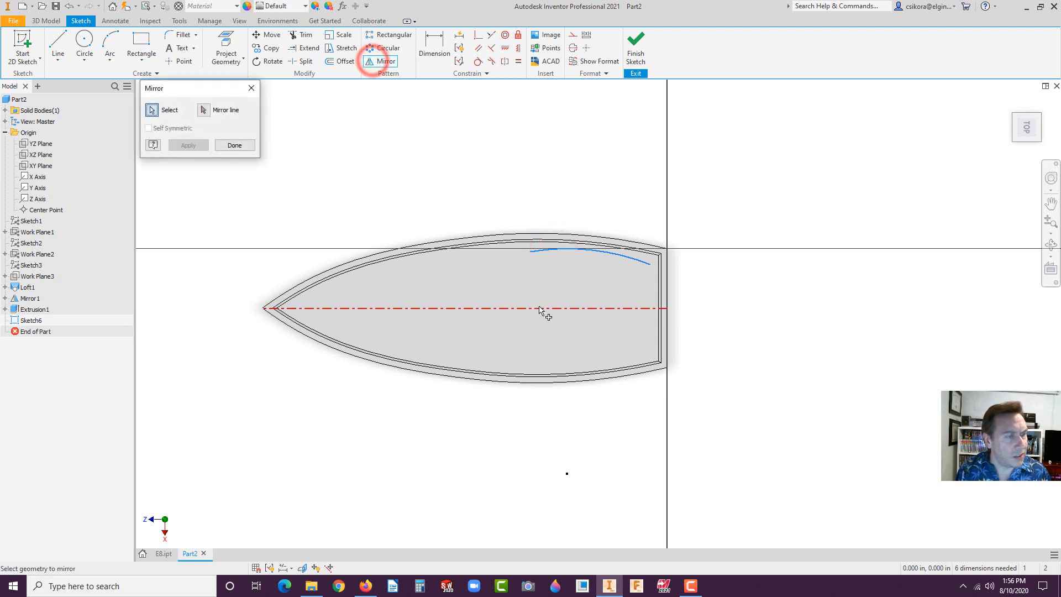
pyautogui.click(204, 109)
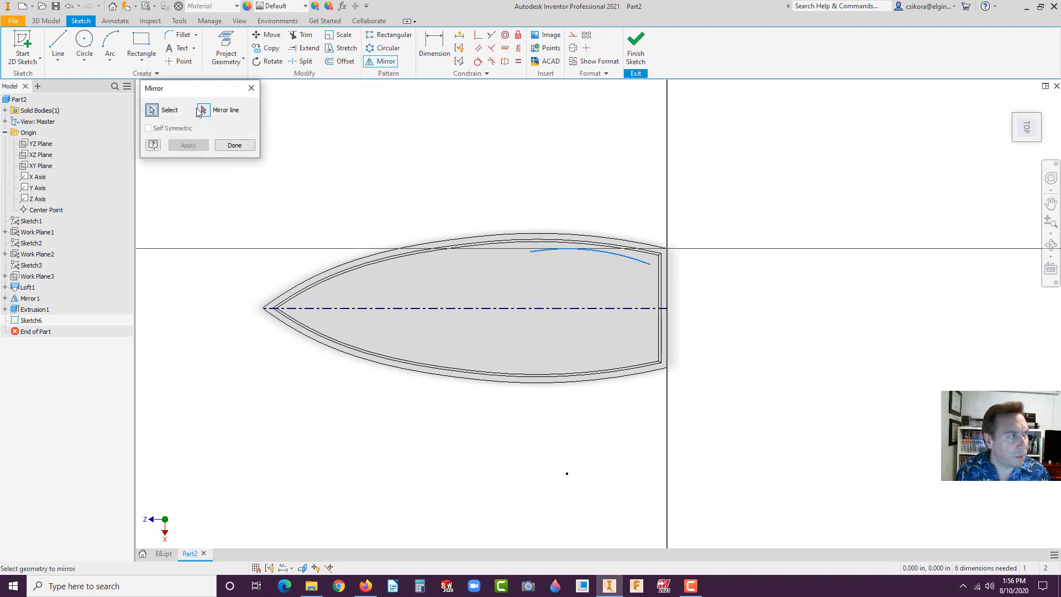
pyautogui.click(461, 308)
pyautogui.click(186, 146)
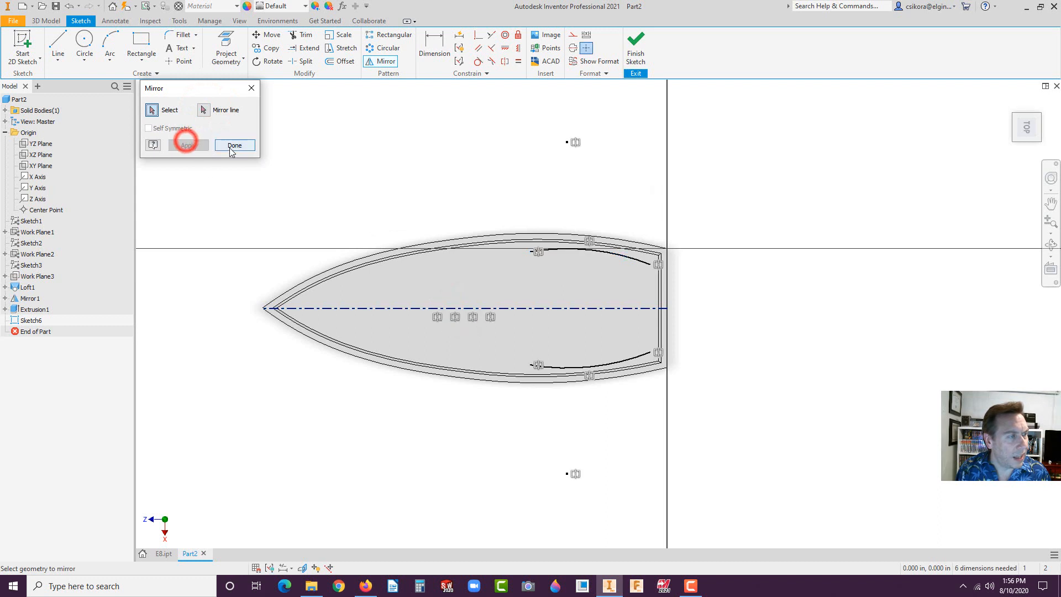
# Draw a three-point arc with a radius of about 4.7 in joining the forward ends of the two deck-side arcs, bulging toward the bow
pyautogui.click(234, 145)
pyautogui.click(280, 193)
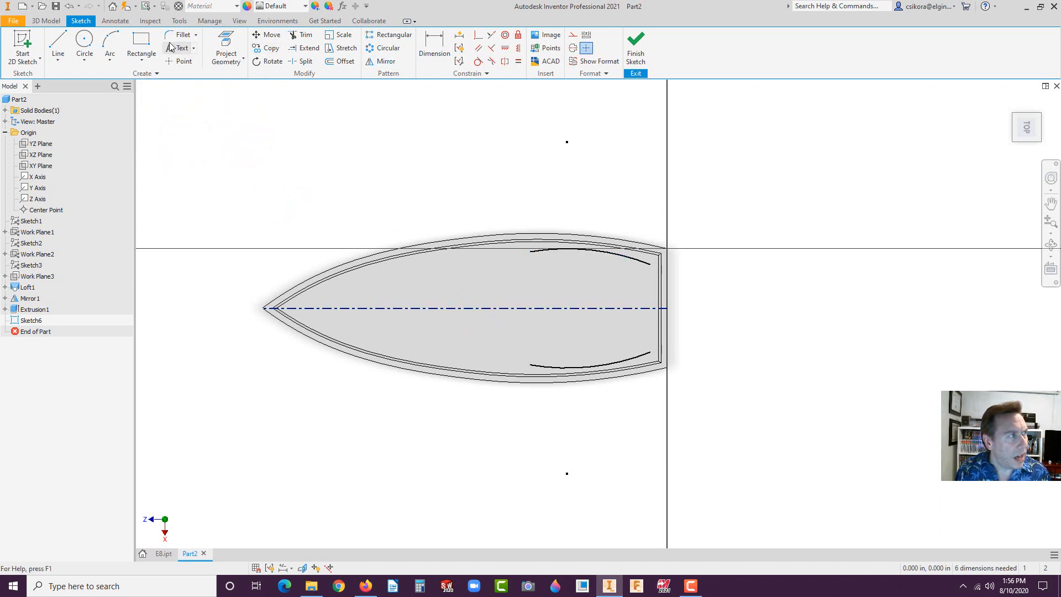
pyautogui.click(111, 44)
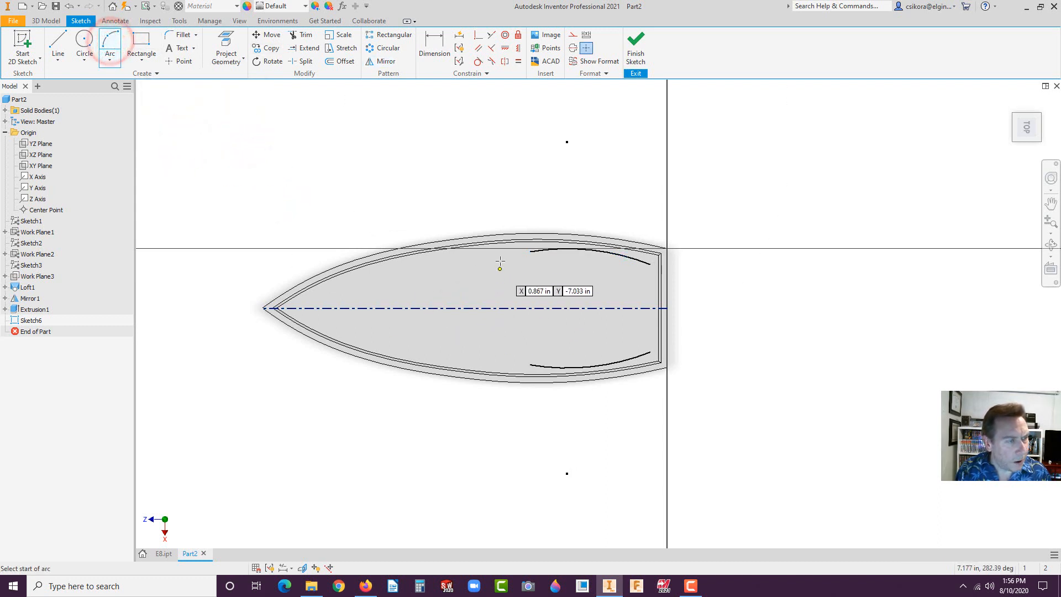
pyautogui.click(530, 252)
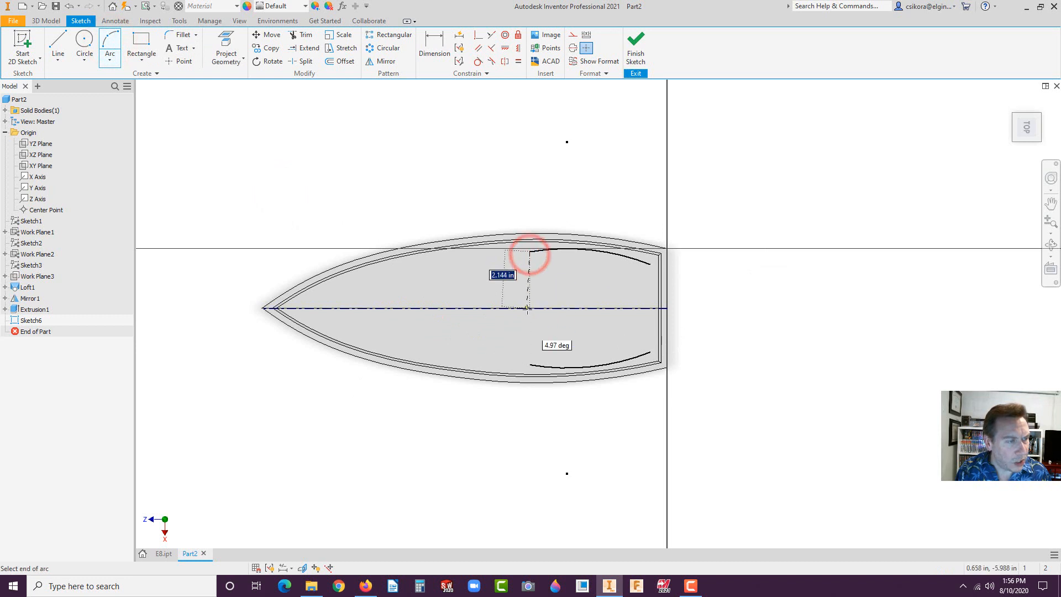
pyautogui.click(530, 365)
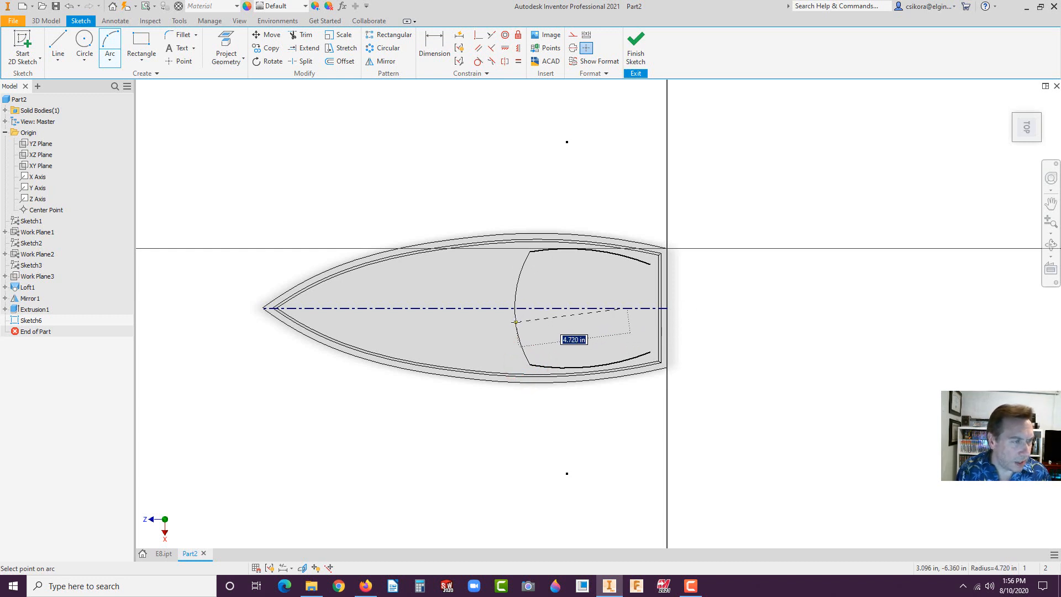
pyautogui.click(515, 322)
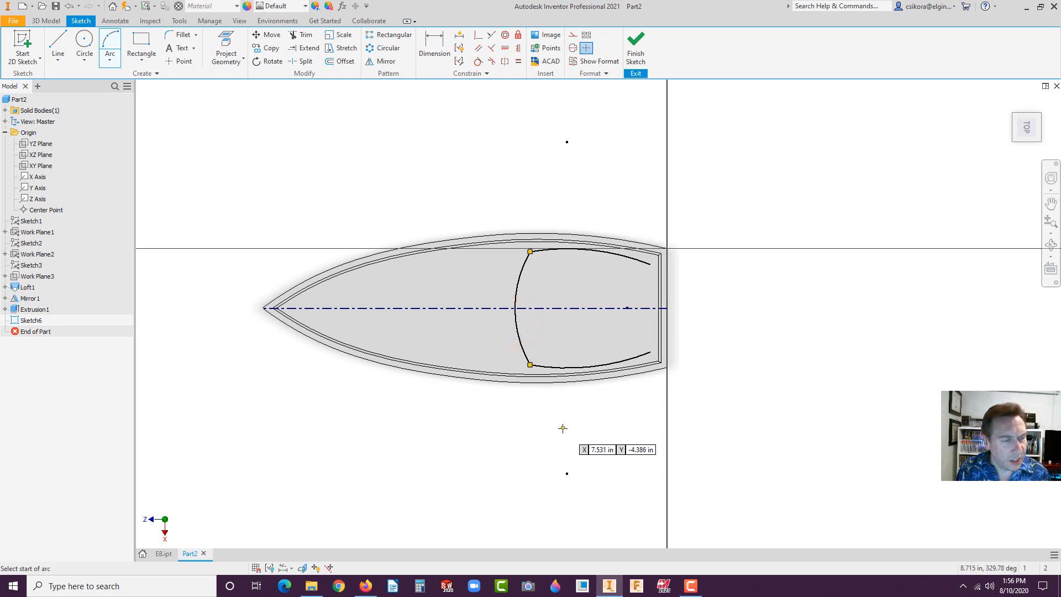
# Close the profile with a three-point arc of about 8.2 in radius between the side arcs' aft ends, bulging toward the stern
pyautogui.click(650, 353)
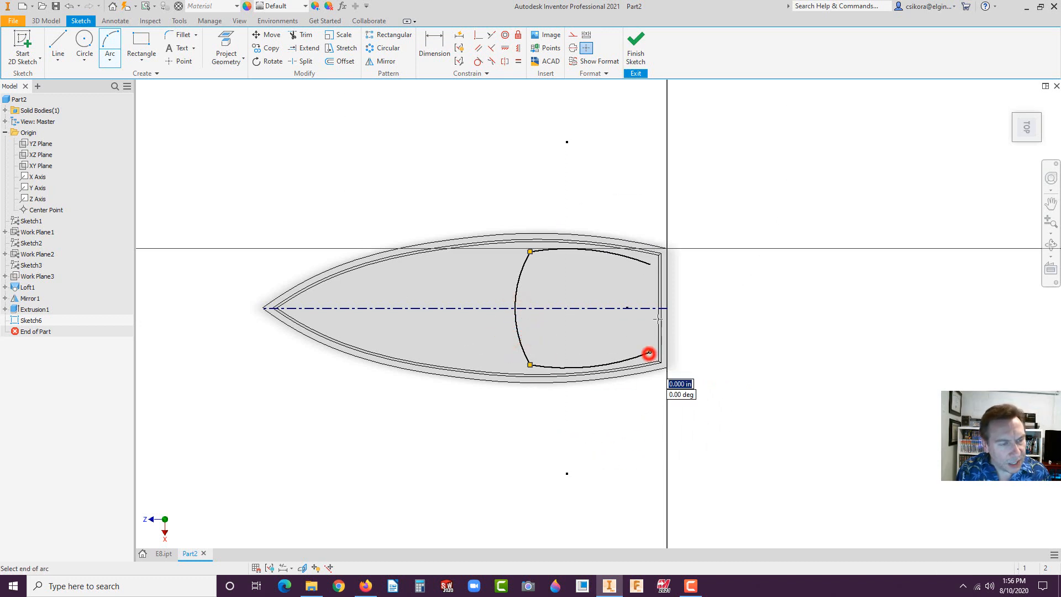
pyautogui.click(650, 263)
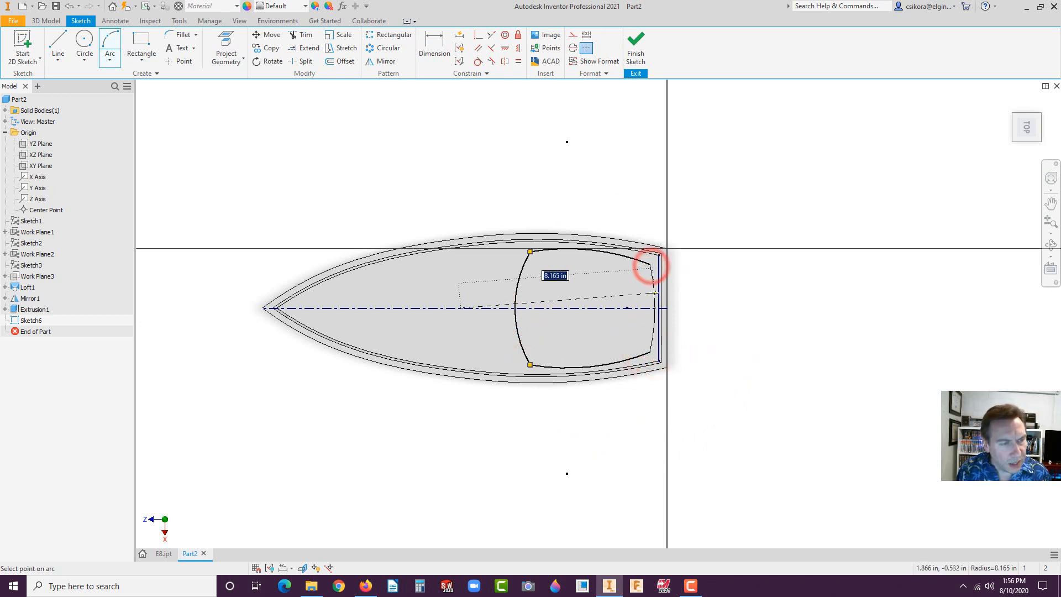
pyautogui.click(654, 292)
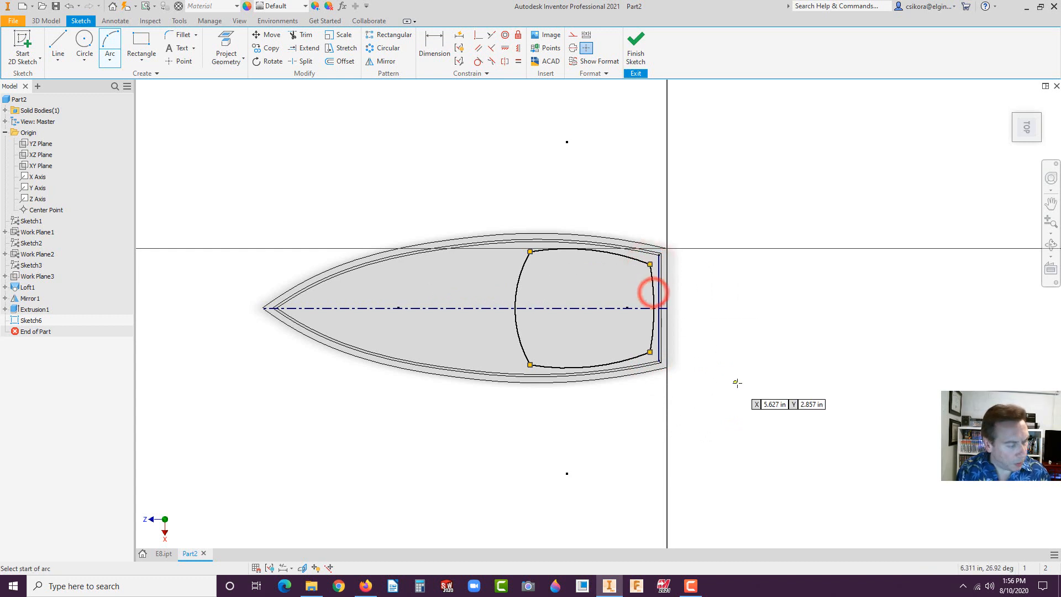
pyautogui.press('Escape')
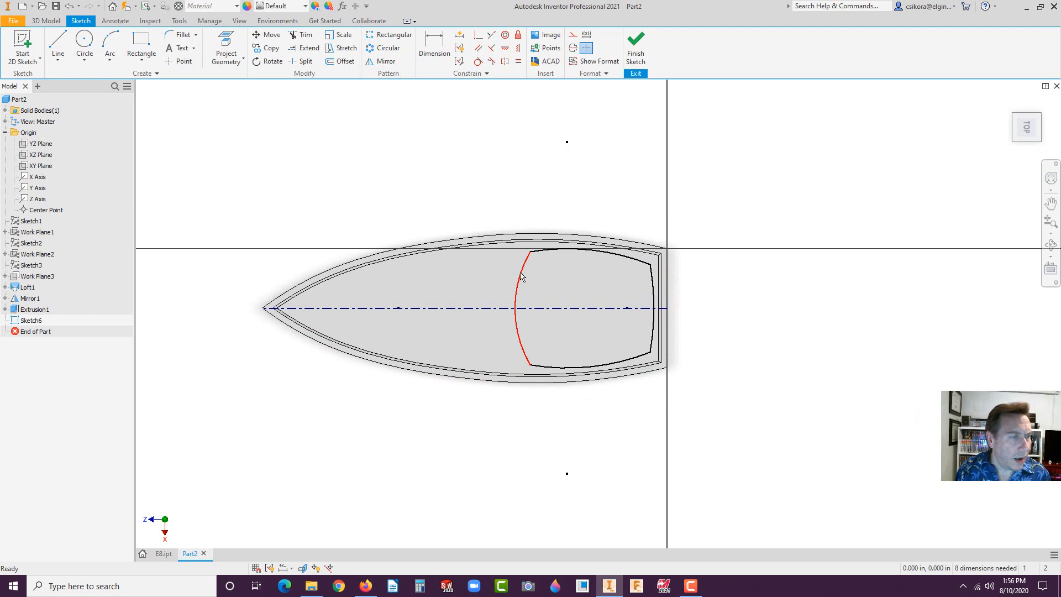
# Extrude both halves of the closed deck profile upward 1.225 in, joined to the hull, with a taper of -30 degrees
pyautogui.click(46, 20)
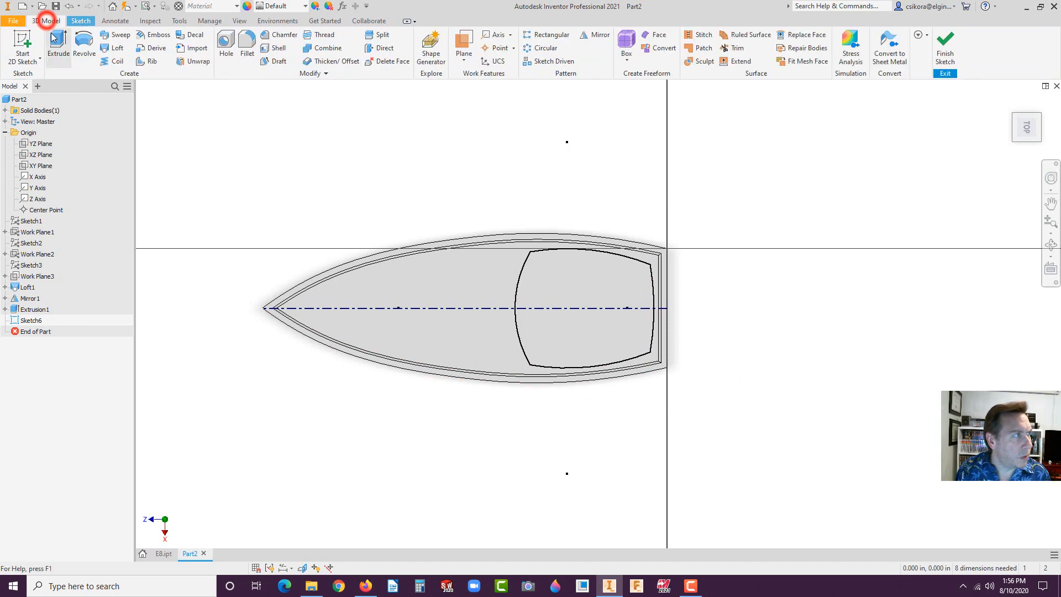
pyautogui.click(57, 42)
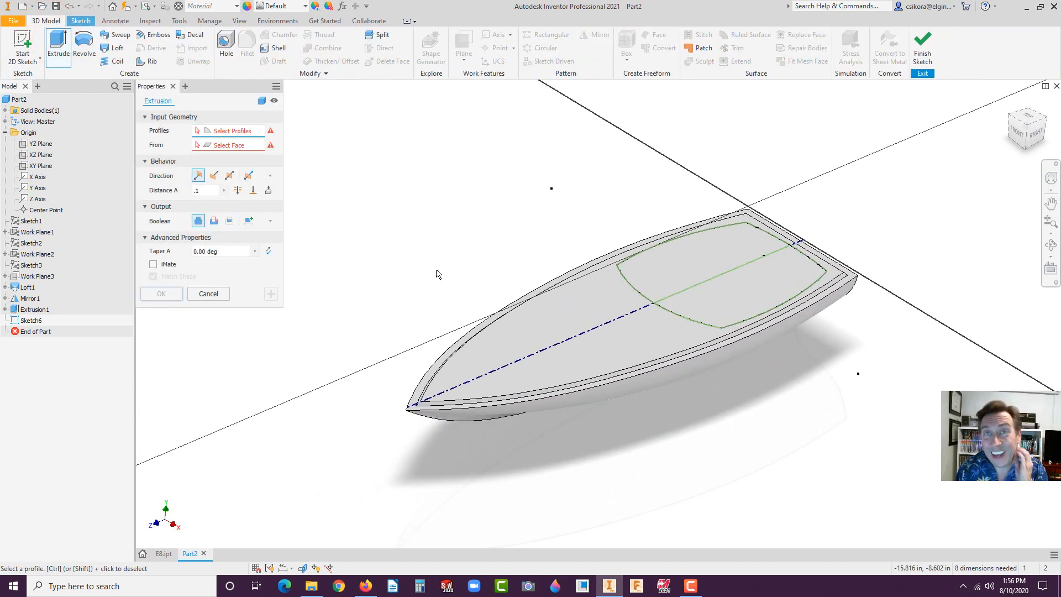
pyautogui.click(688, 262)
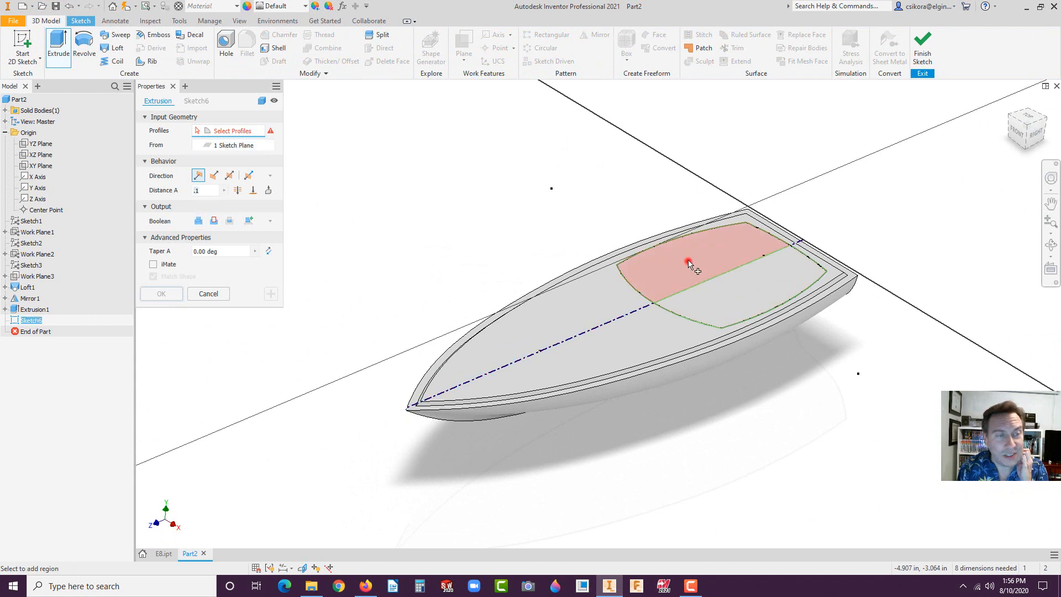
pyautogui.click(726, 296)
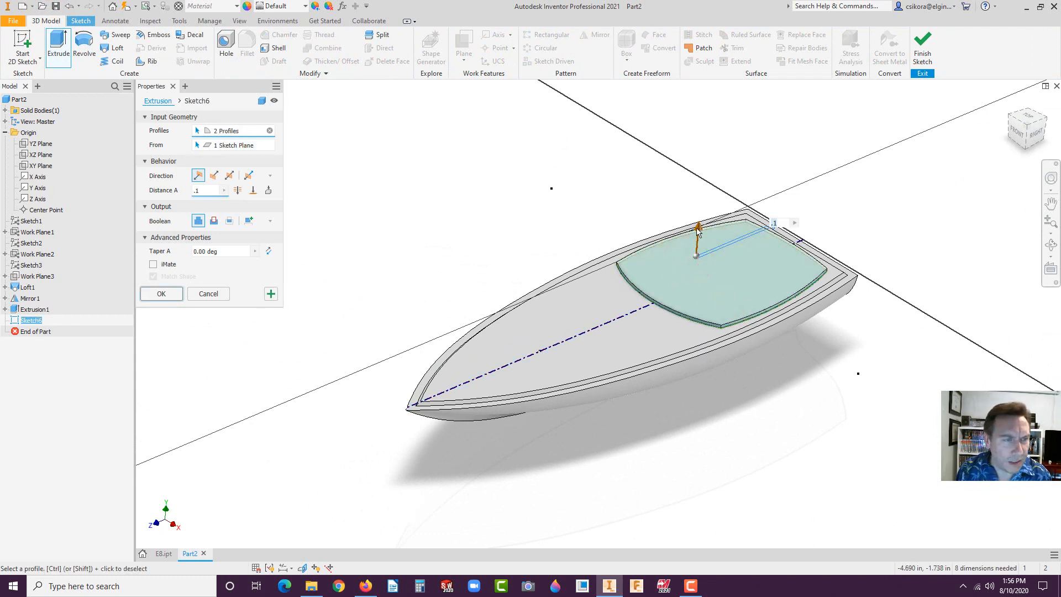
pyautogui.moveTo(699, 227); pyautogui.dragTo(700, 197)
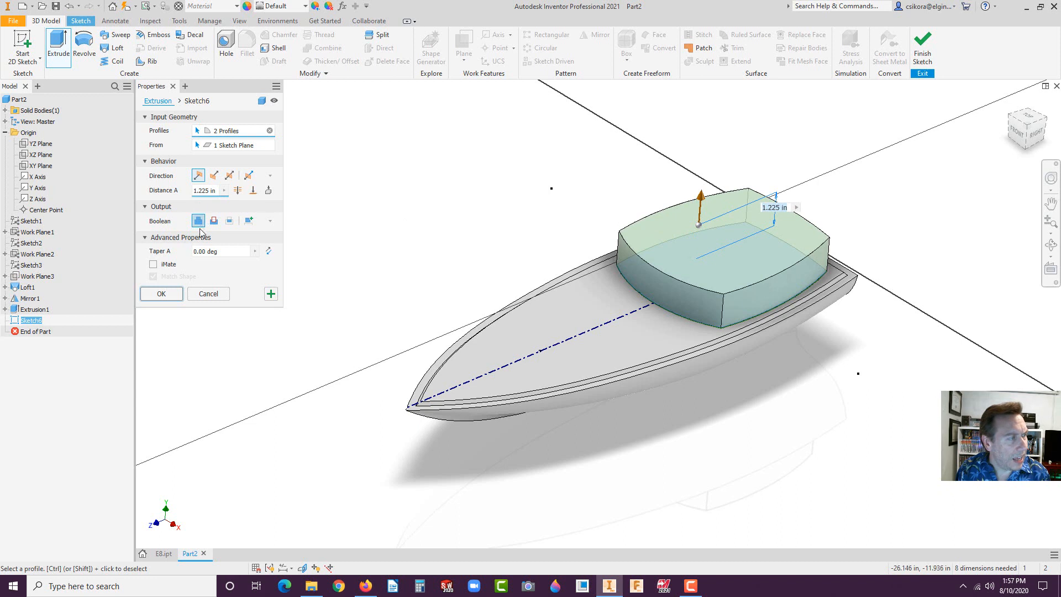
pyautogui.click(254, 252)
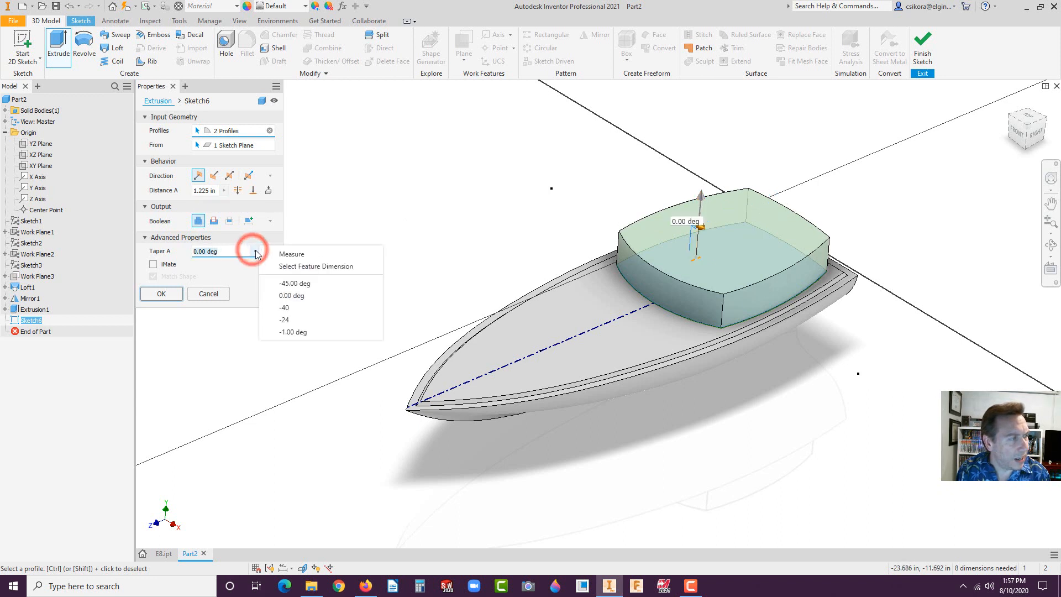
pyautogui.click(280, 284)
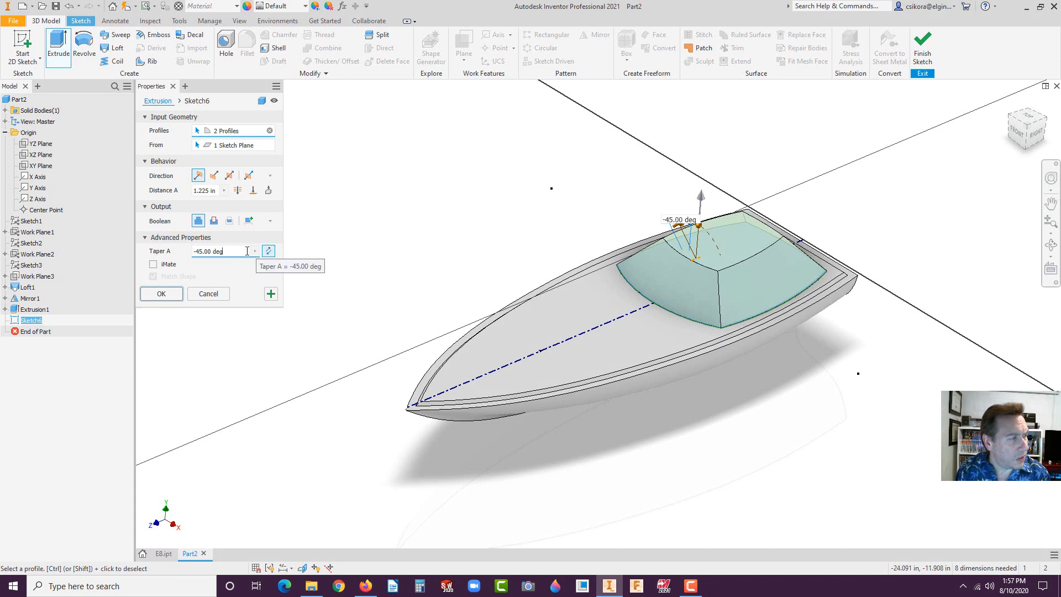
pyautogui.moveTo(220, 250); pyautogui.dragTo(196, 251)
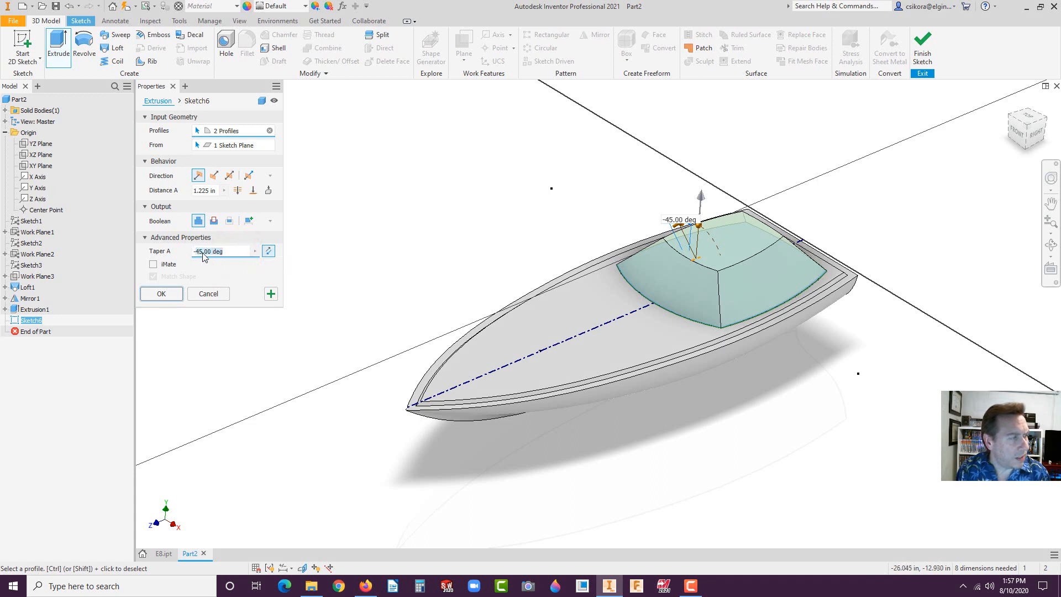
pyautogui.write('-30')
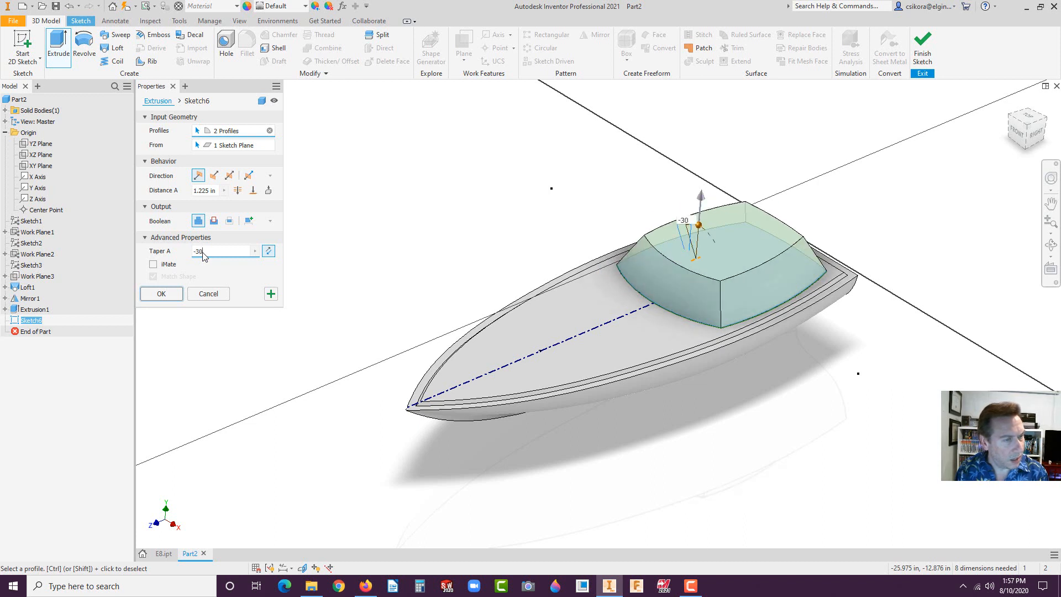
pyautogui.click(161, 294)
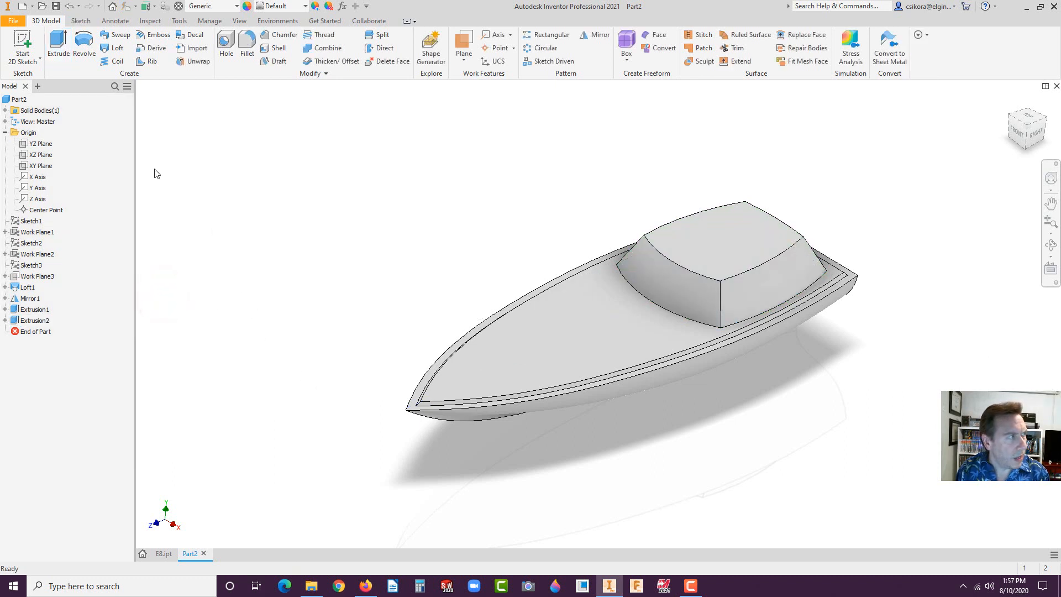
# Start a sketch on the YZ plane and draw a stepped line sloping aft through the cabin: about 3.6 in, a 0.27 in rise, a parallel run past its rear
pyautogui.click(36, 144)
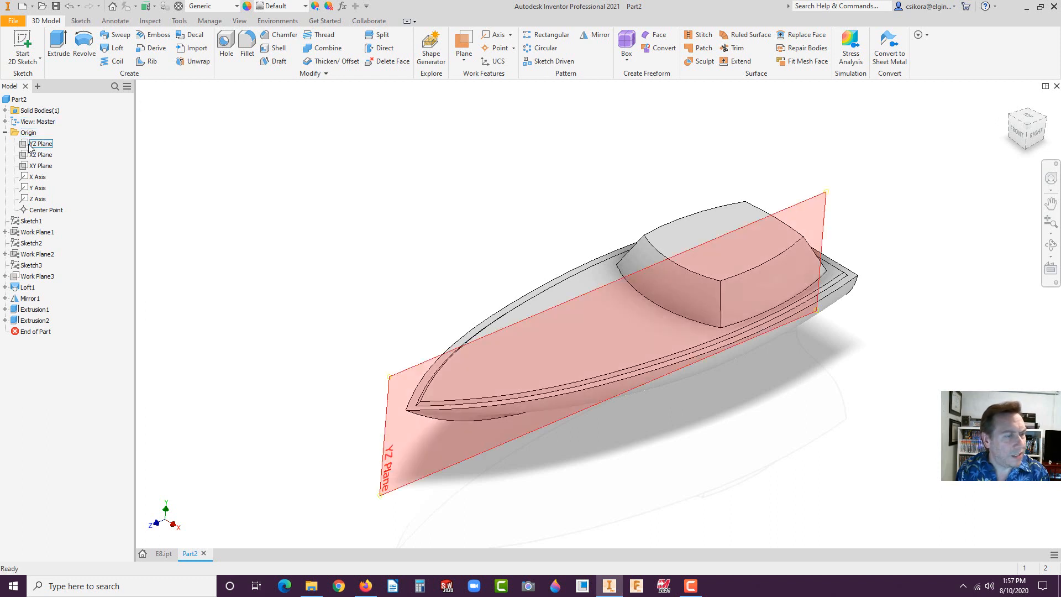
pyautogui.click(30, 147)
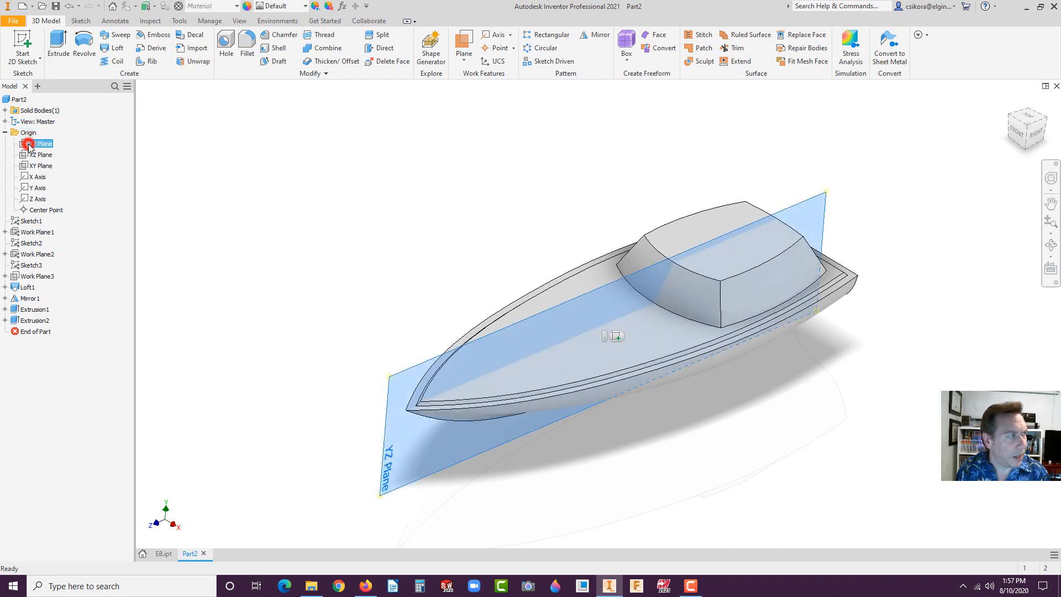
pyautogui.click(616, 336)
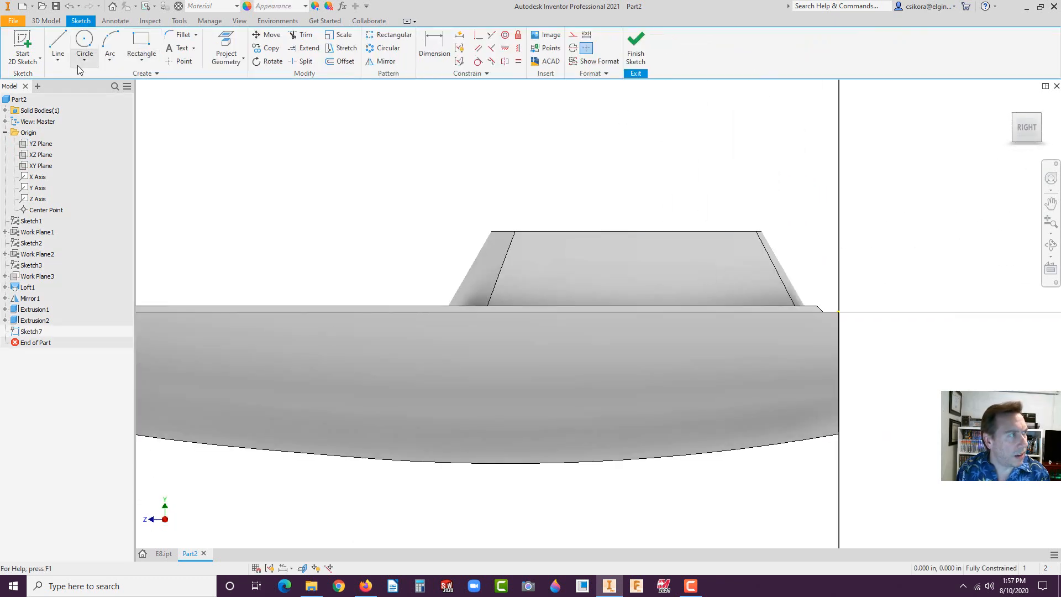
pyautogui.click(56, 44)
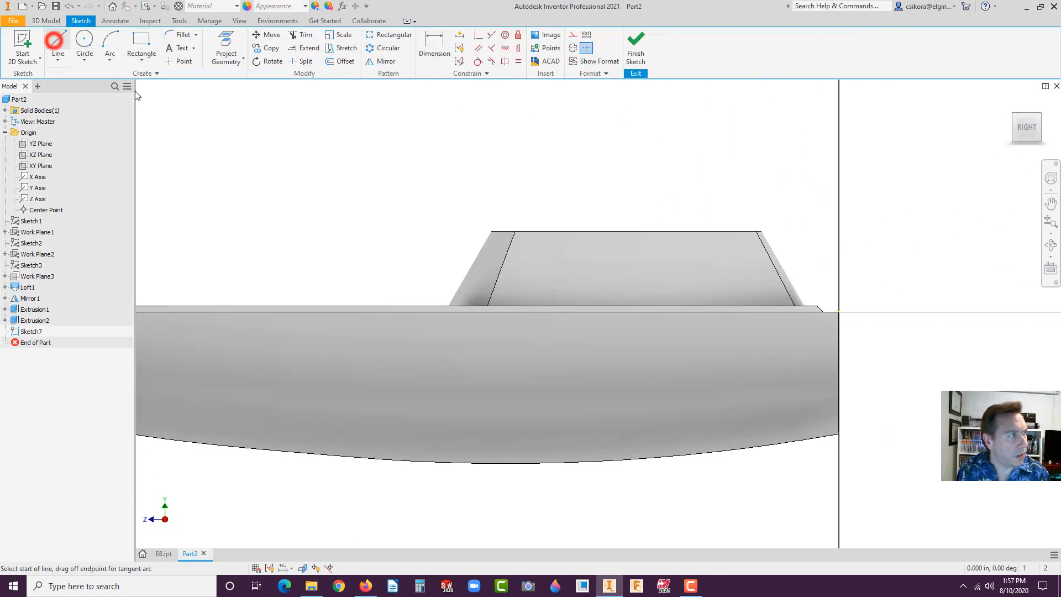
pyautogui.click(476, 231)
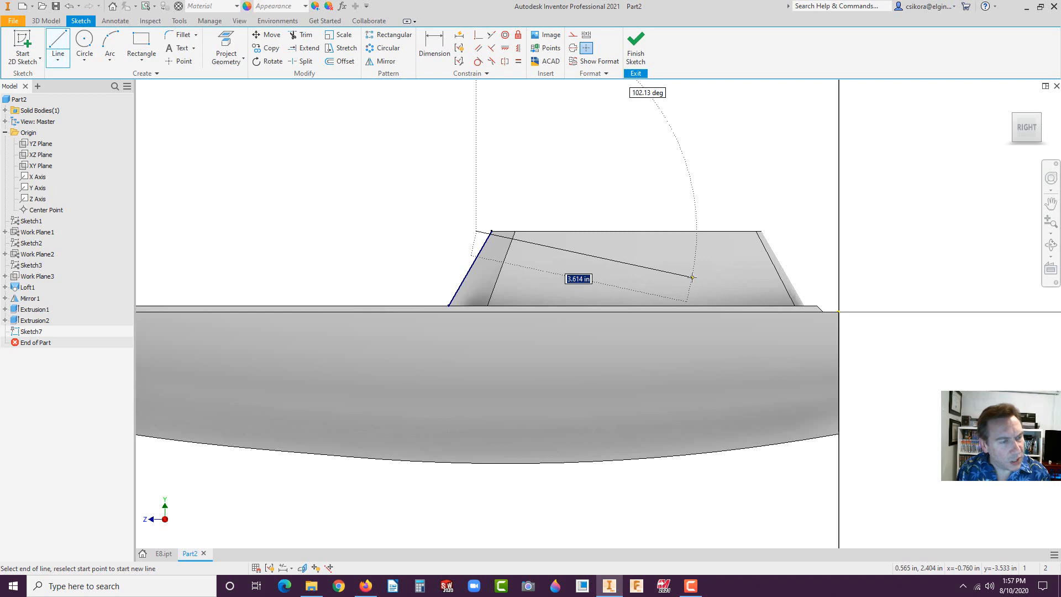
pyautogui.click(692, 277)
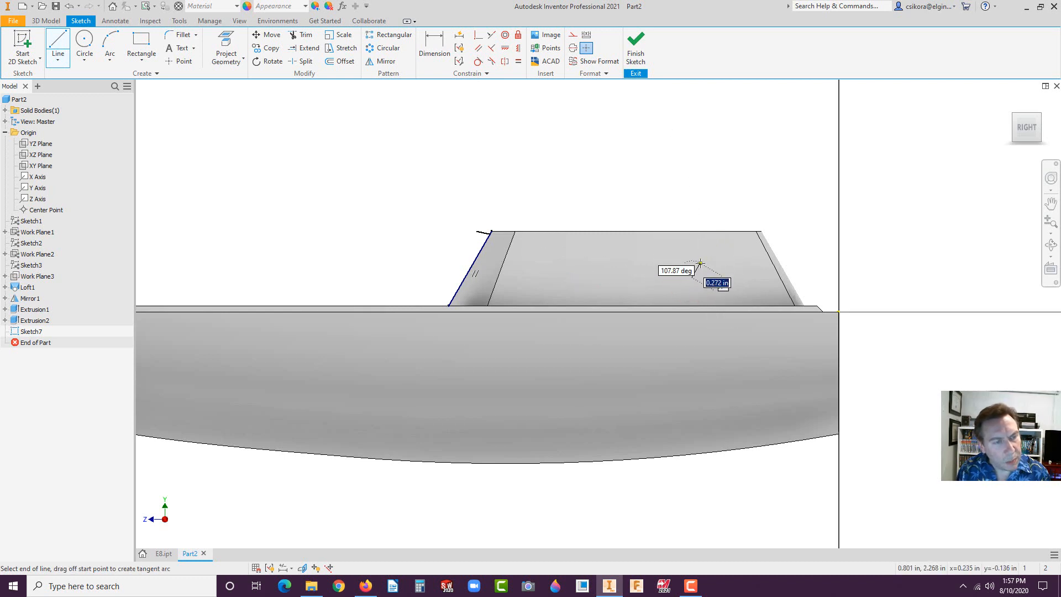
pyautogui.click(700, 263)
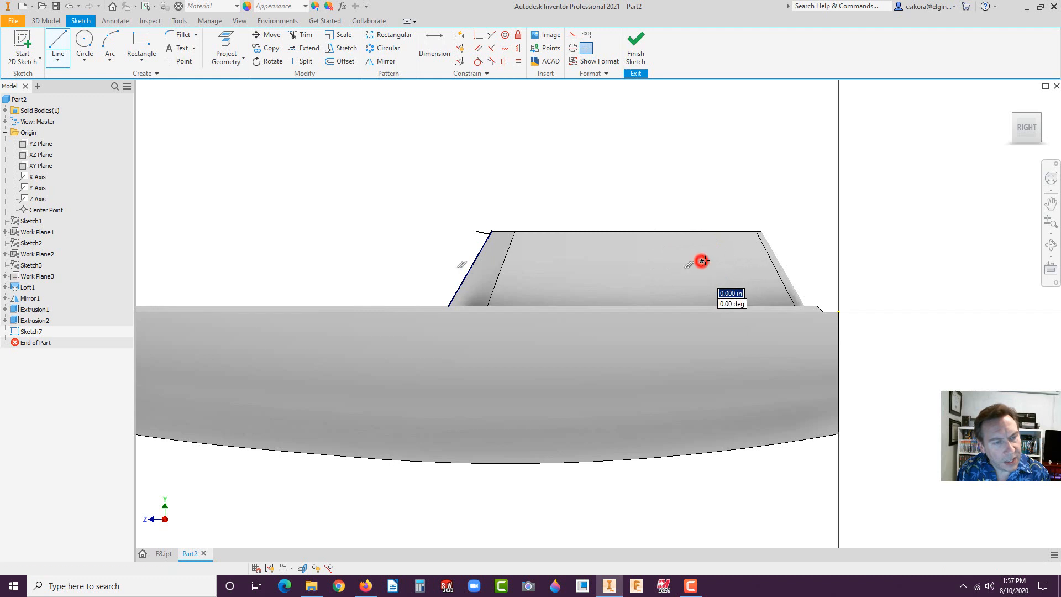
pyautogui.click(818, 286)
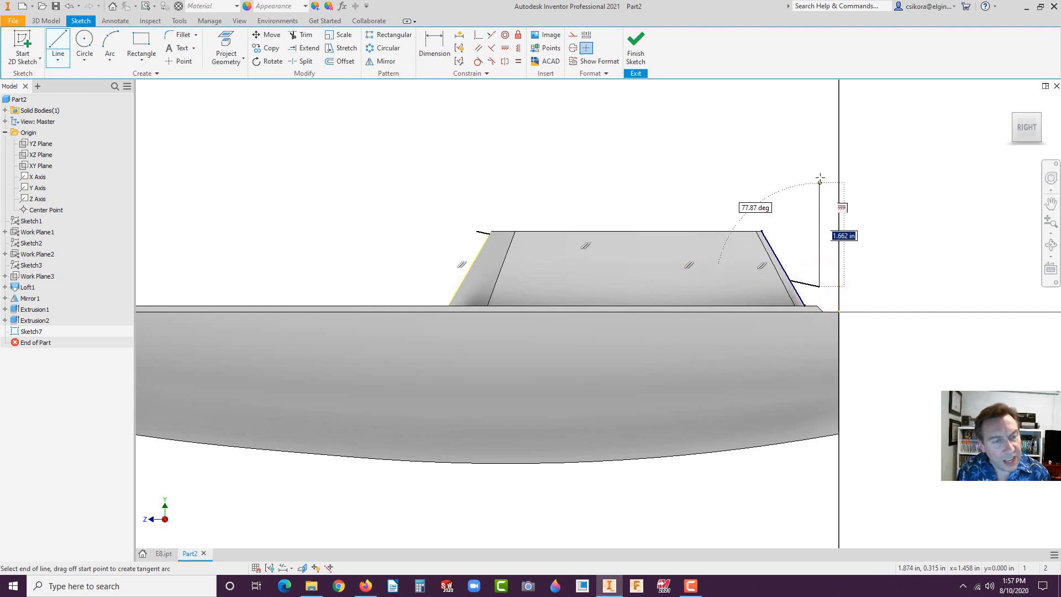
# Close the stepped profile with a vertical line aft, a slightly sloping line above the cabin roof, and a slanted front line about 1.07 in long
pyautogui.click(819, 160)
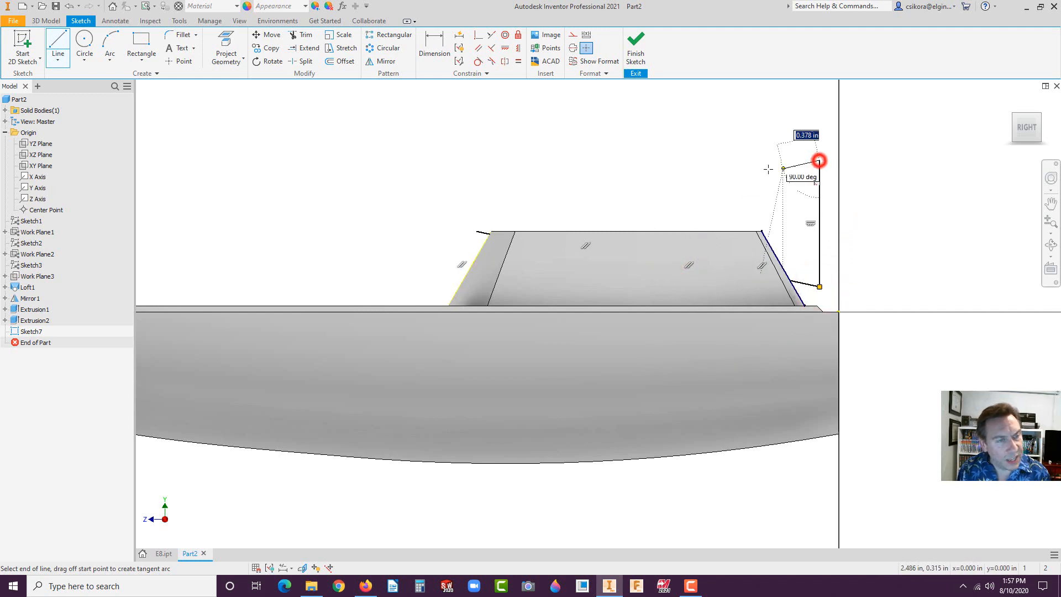
pyautogui.click(495, 168)
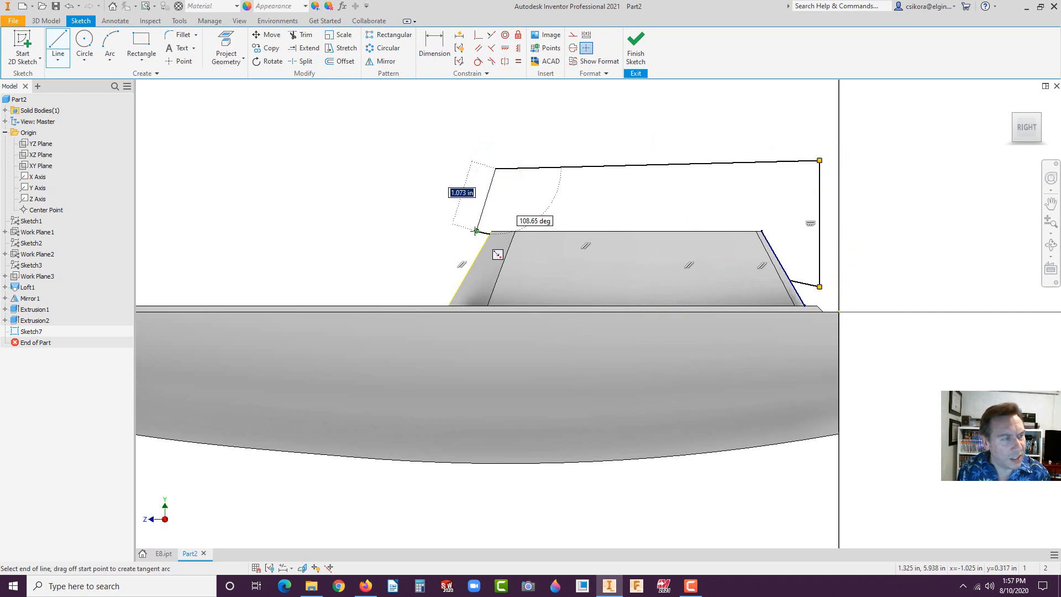
pyautogui.click(476, 231)
pyautogui.press('Escape')
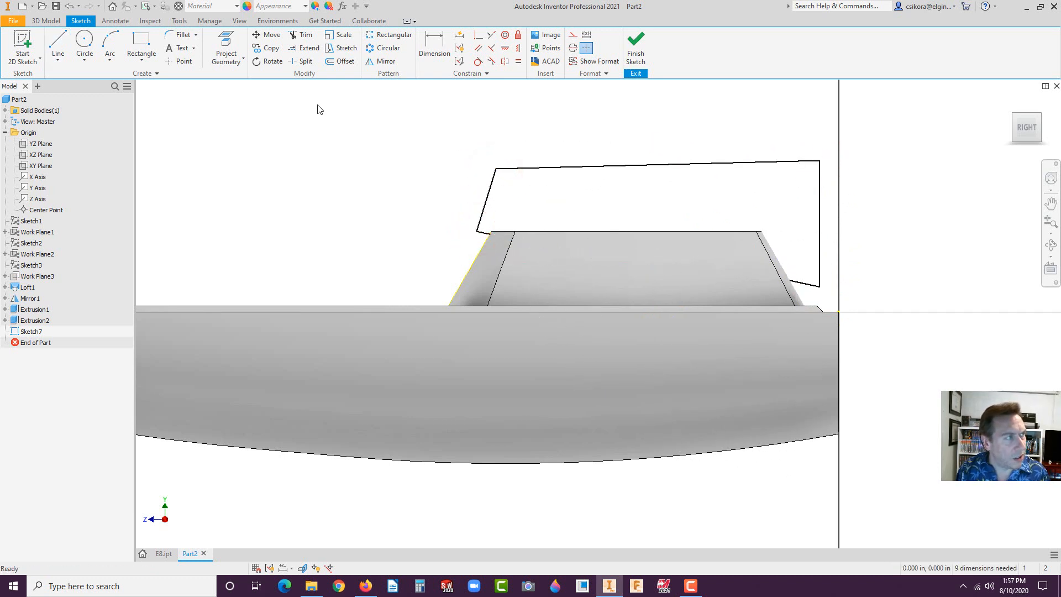
# Try the Shaded with Hidden Edges visual style to check the profile inside the cabin, and restore Shaded with Edges
pyautogui.click(239, 20)
pyautogui.click(203, 55)
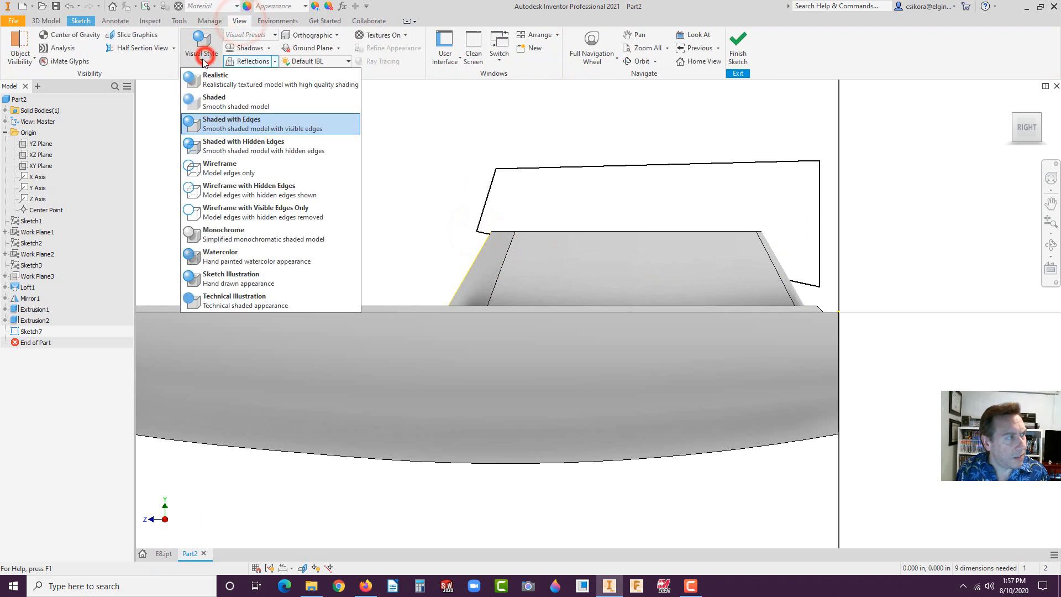
pyautogui.click(200, 146)
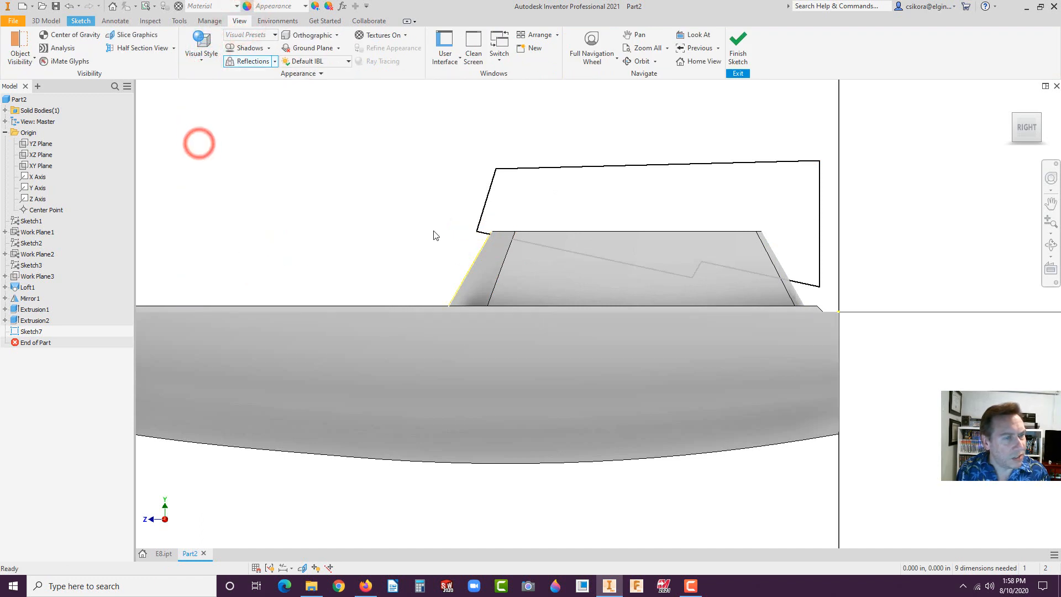
pyautogui.click(202, 42)
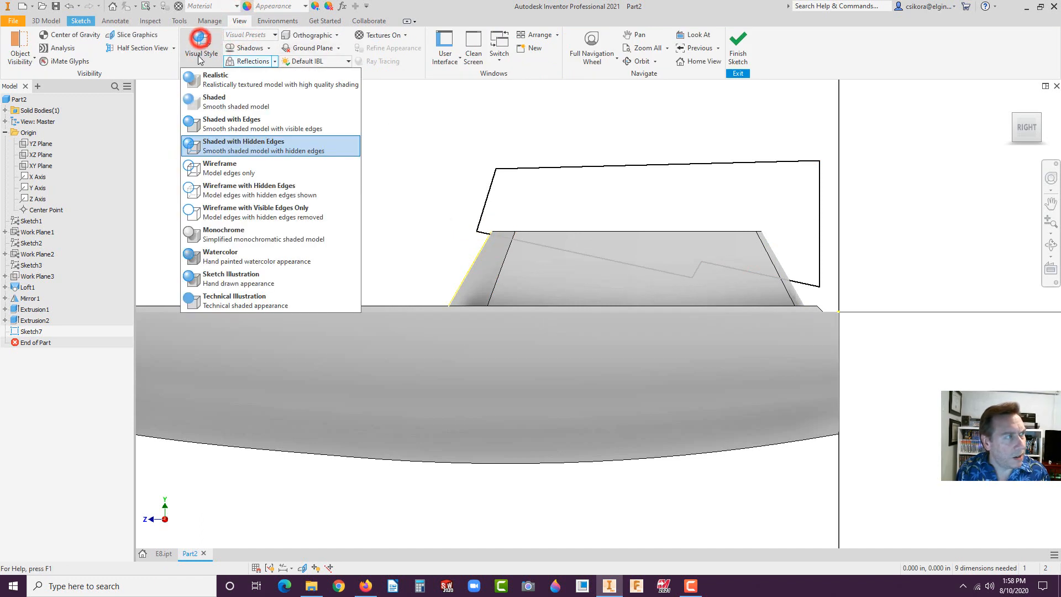
pyautogui.click(195, 119)
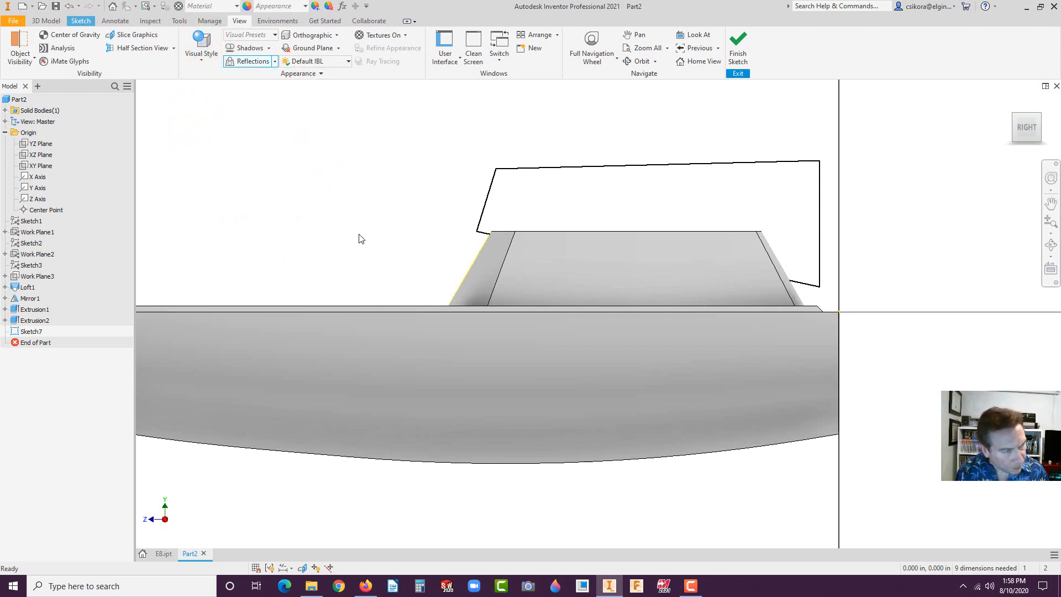
pyautogui.press('F6')
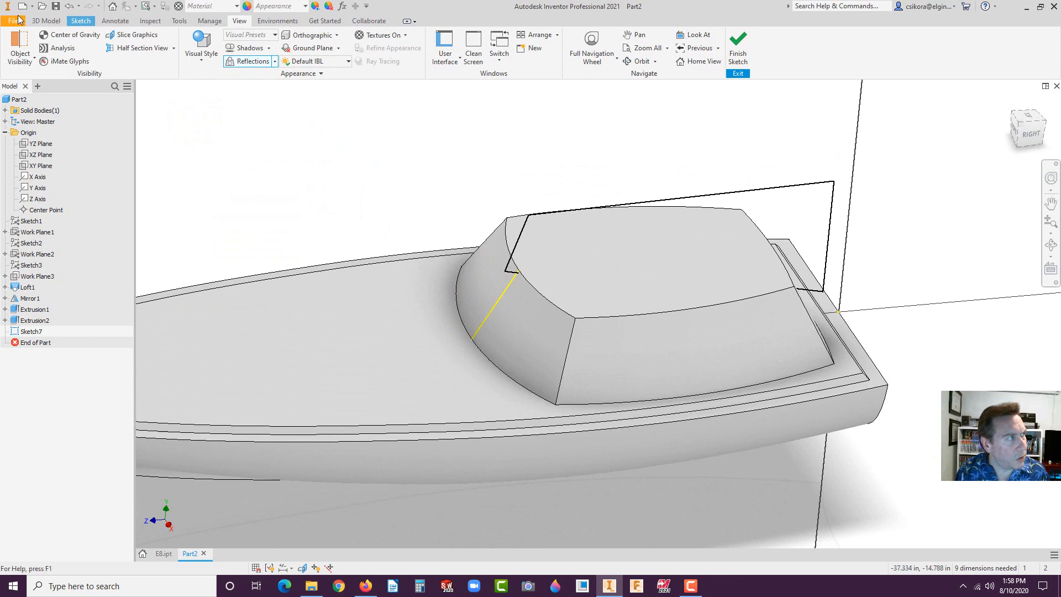
# Cut the stepped profile through the cabin with a symmetric extrusion 5.6 in wide
pyautogui.click(39, 21)
pyautogui.click(58, 44)
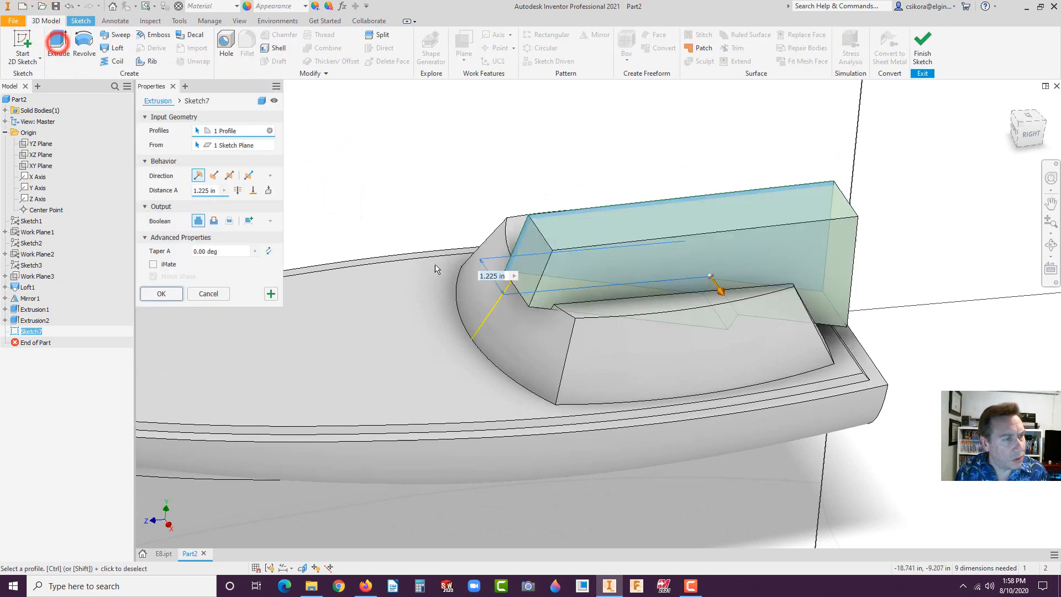
pyautogui.click(229, 177)
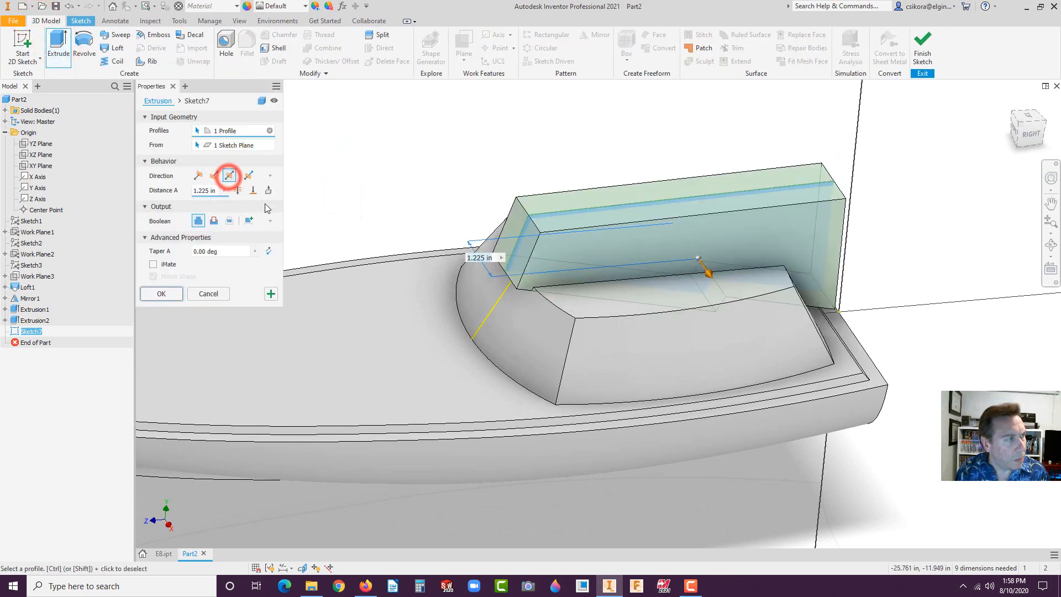
pyautogui.moveTo(708, 275); pyautogui.dragTo(749, 335)
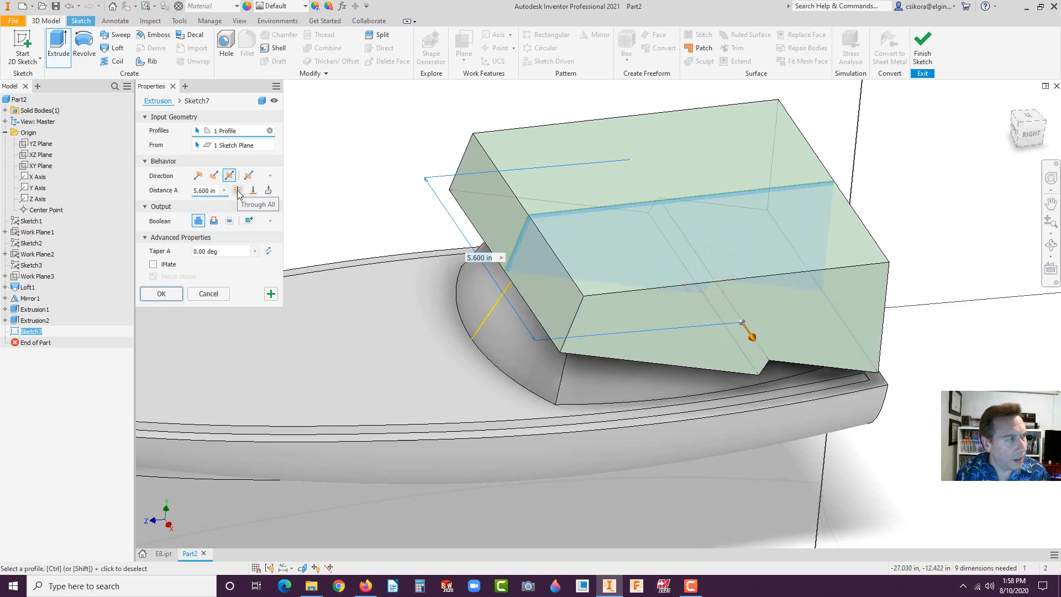
pyautogui.click(213, 221)
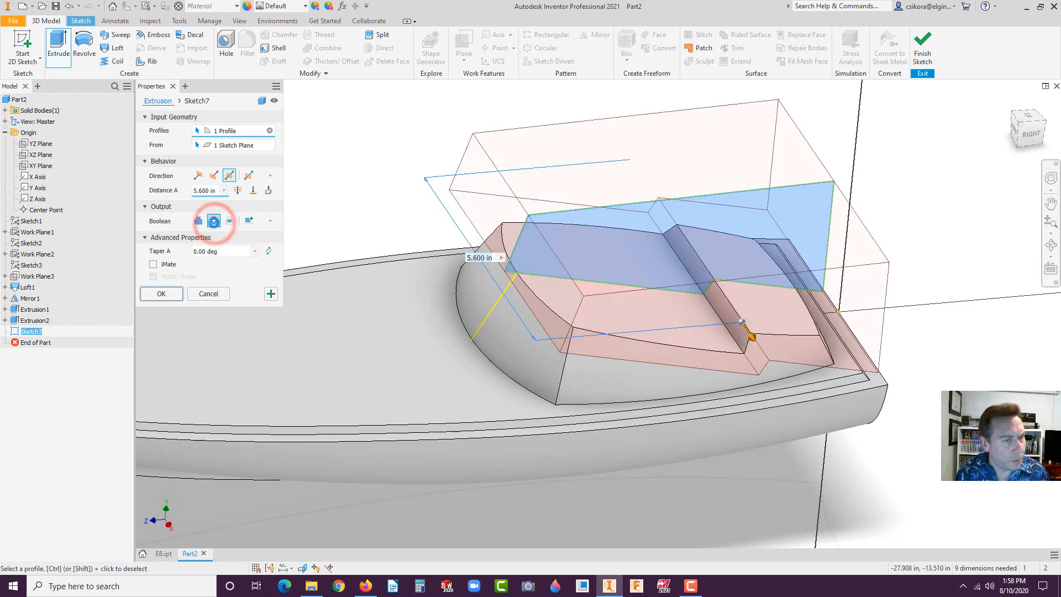
pyautogui.click(160, 293)
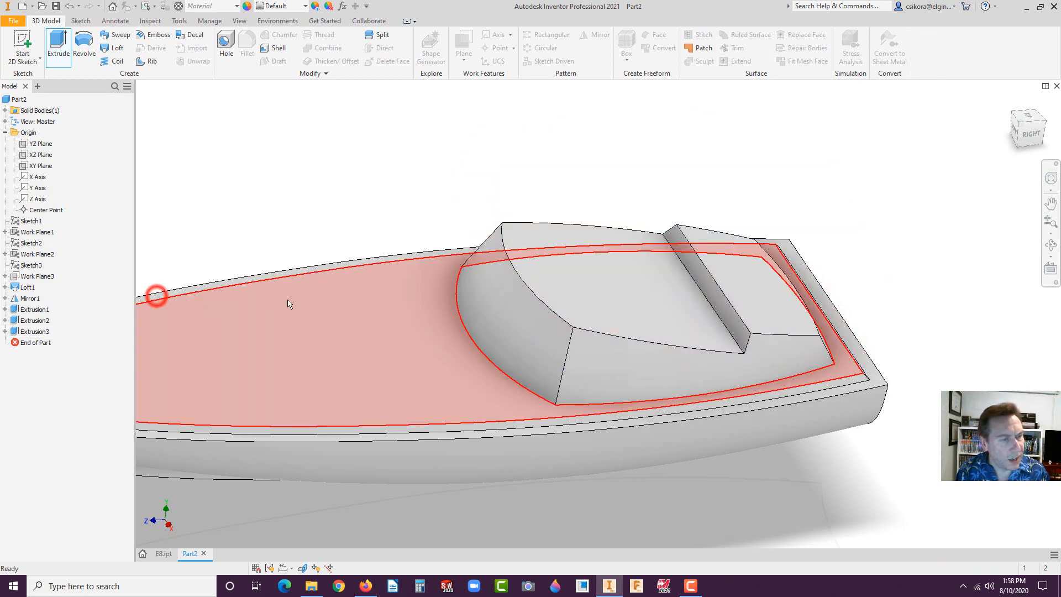
pyautogui.click(348, 186)
# Fillet the cabin's six upright corner edges, at its front, at its rear and at the roof step, with a 0.5 in radius
pyautogui.moveTo(488, 284)
pyautogui.keyDown('shift'); pyautogui.mouseDown(button='middle')
pyautogui.moveTo(464, 260)
pyautogui.moveTo(500, 288)
pyautogui.moveTo(498, 299)
pyautogui.mouseUp(button='middle'); pyautogui.keyUp('shift')
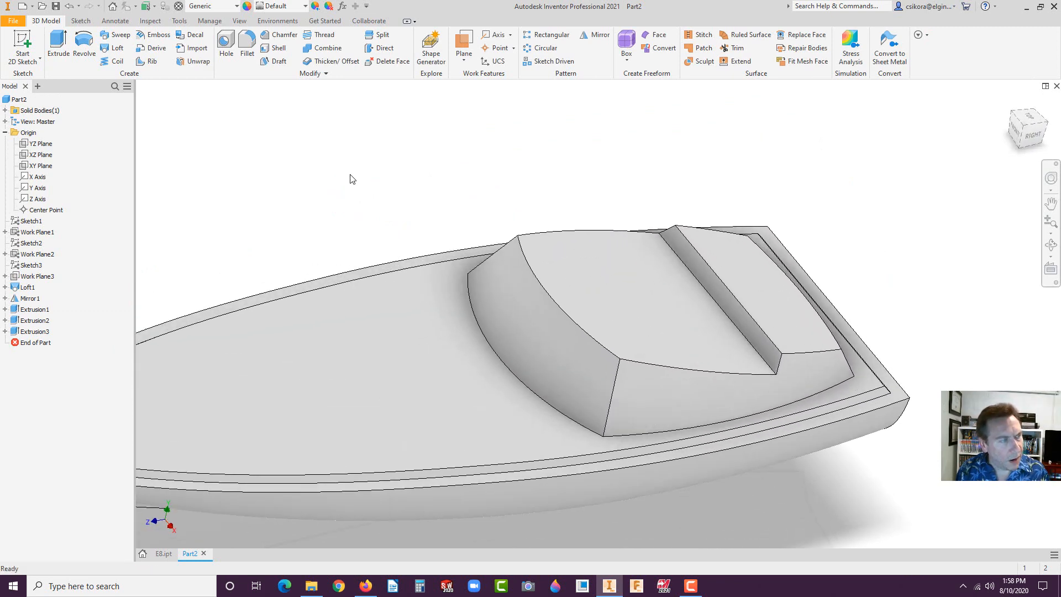
pyautogui.click(247, 43)
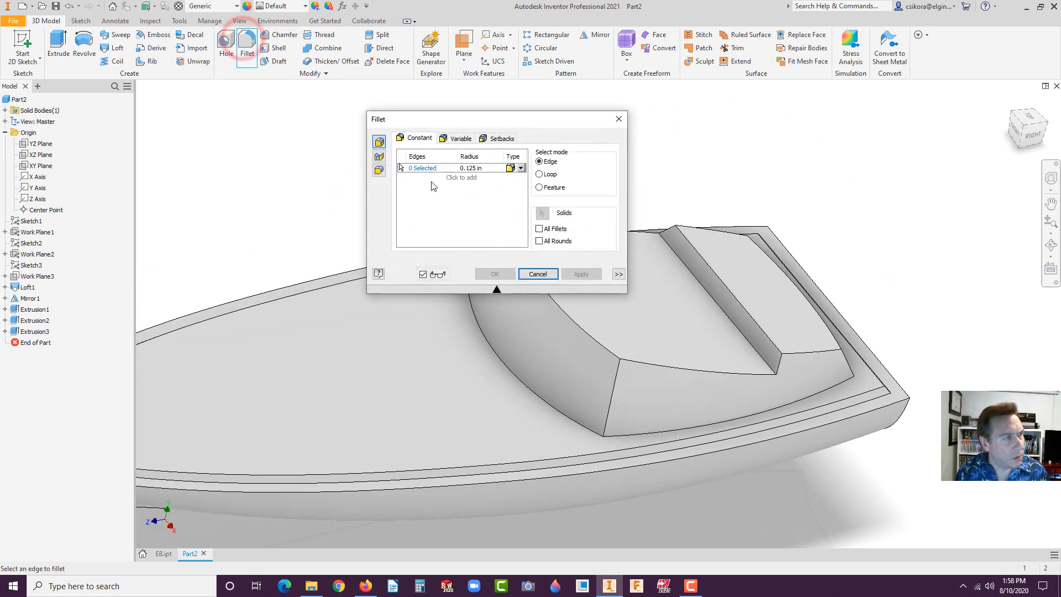
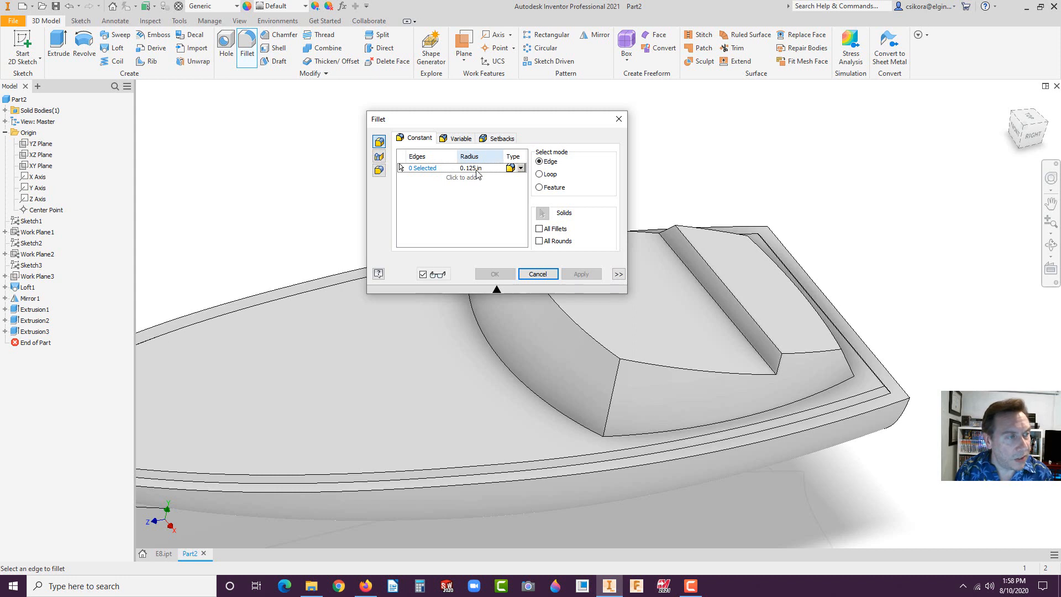
pyautogui.click(614, 401)
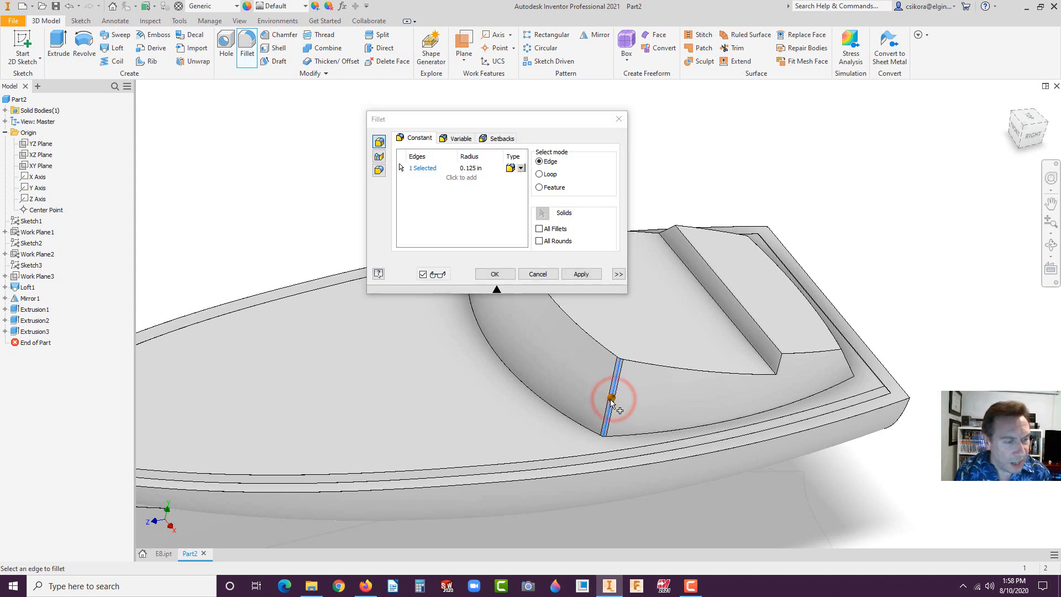
pyautogui.moveTo(628, 394); pyautogui.dragTo(551, 354, button='middle')
pyautogui.moveTo(549, 343); pyautogui.dragTo(542, 344)
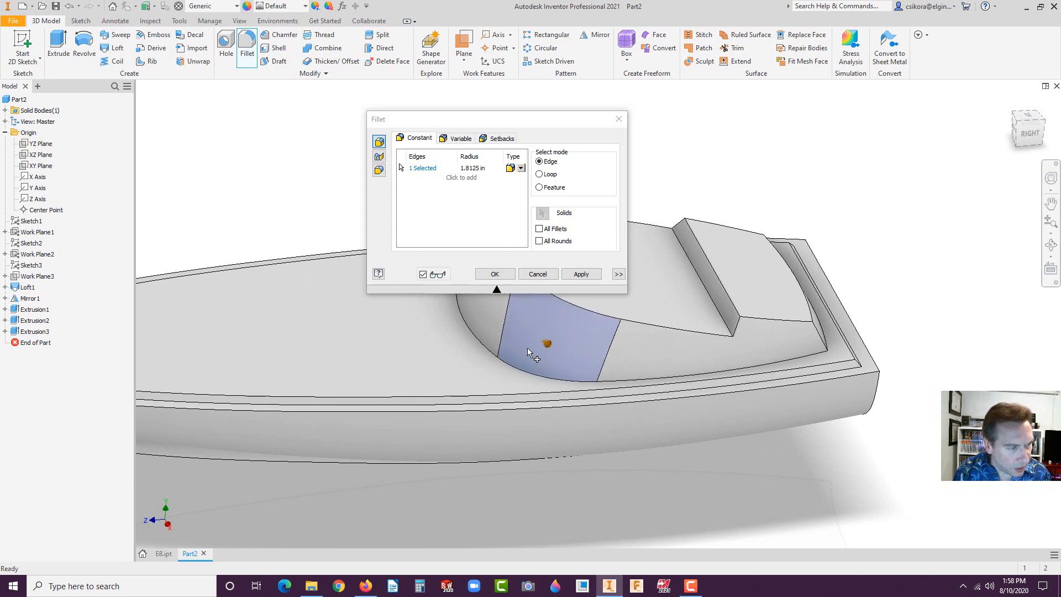
pyautogui.click(472, 167)
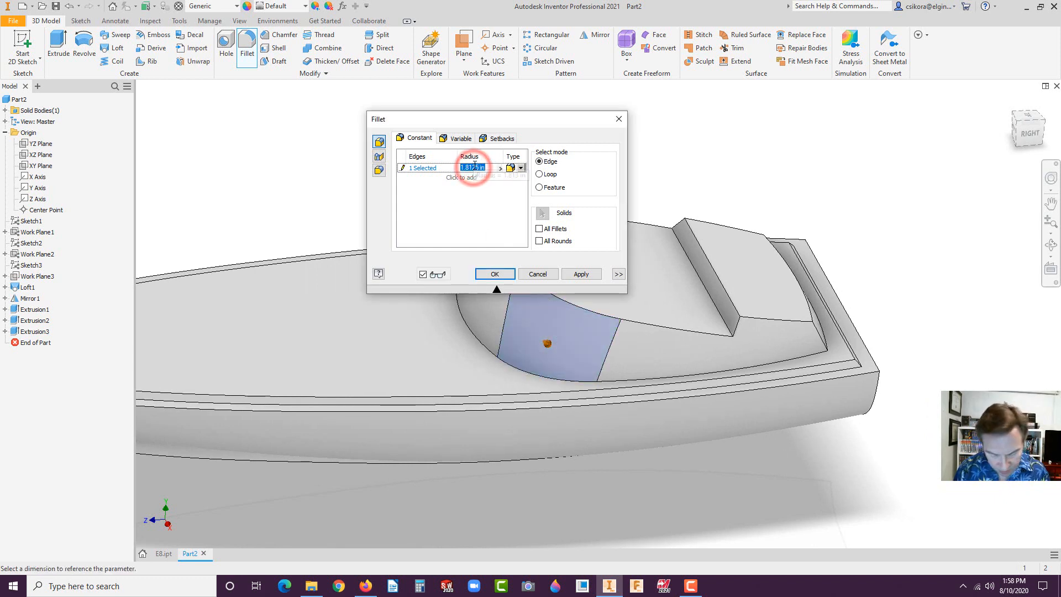
pyautogui.press('BackSpace')
pyautogui.write('.5')
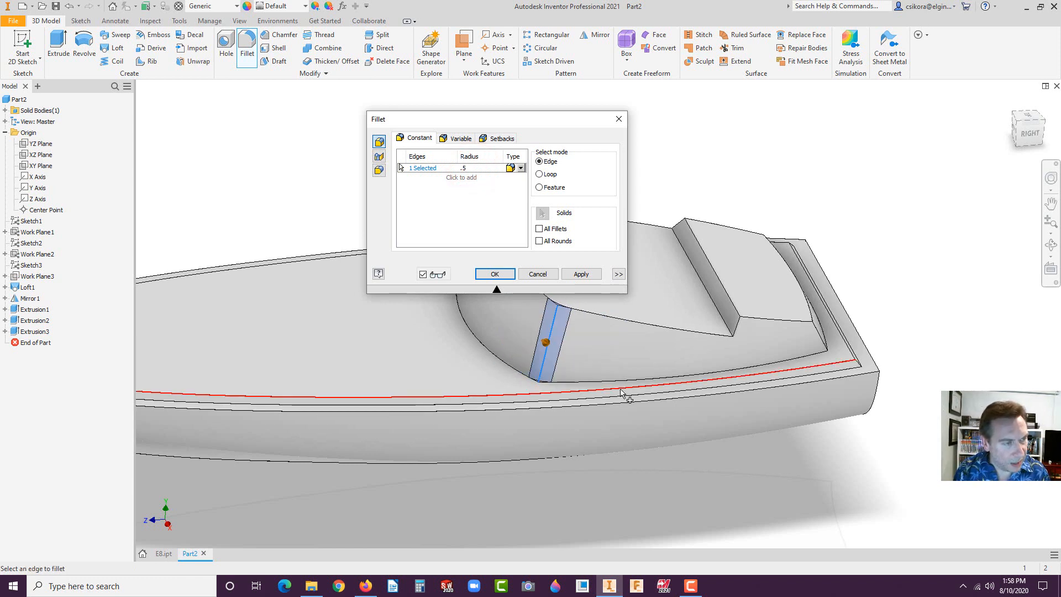
pyautogui.scroll(5, 547, 319)
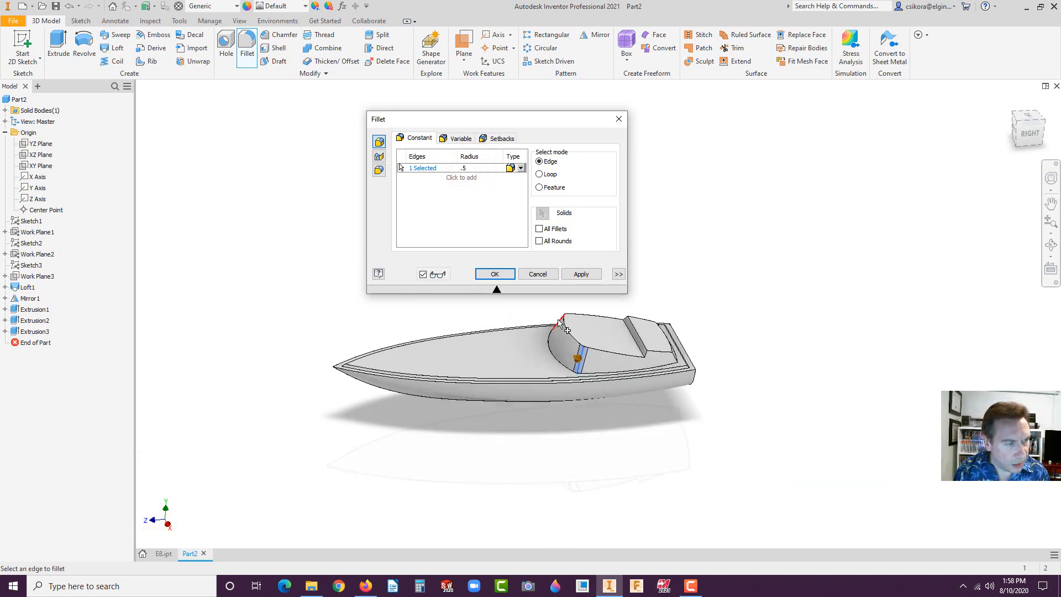
pyautogui.click(561, 324)
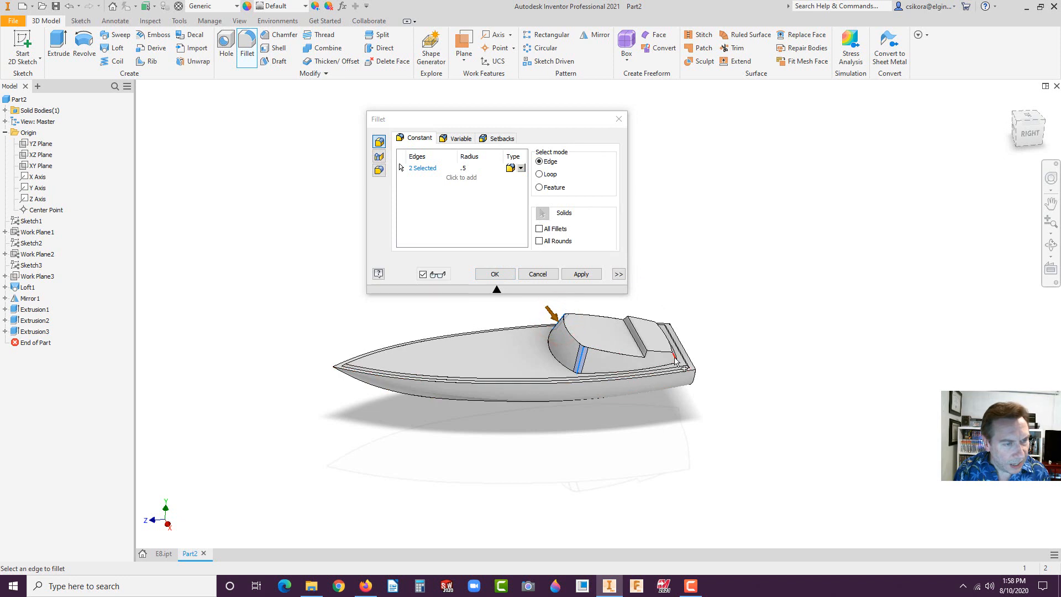
pyautogui.click(656, 329)
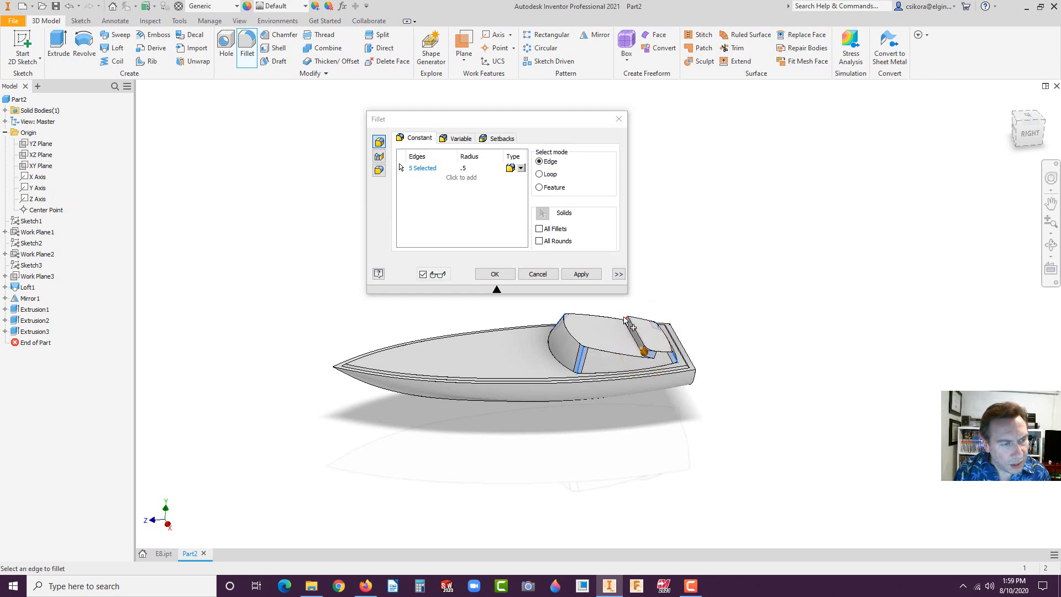
pyautogui.click(495, 273)
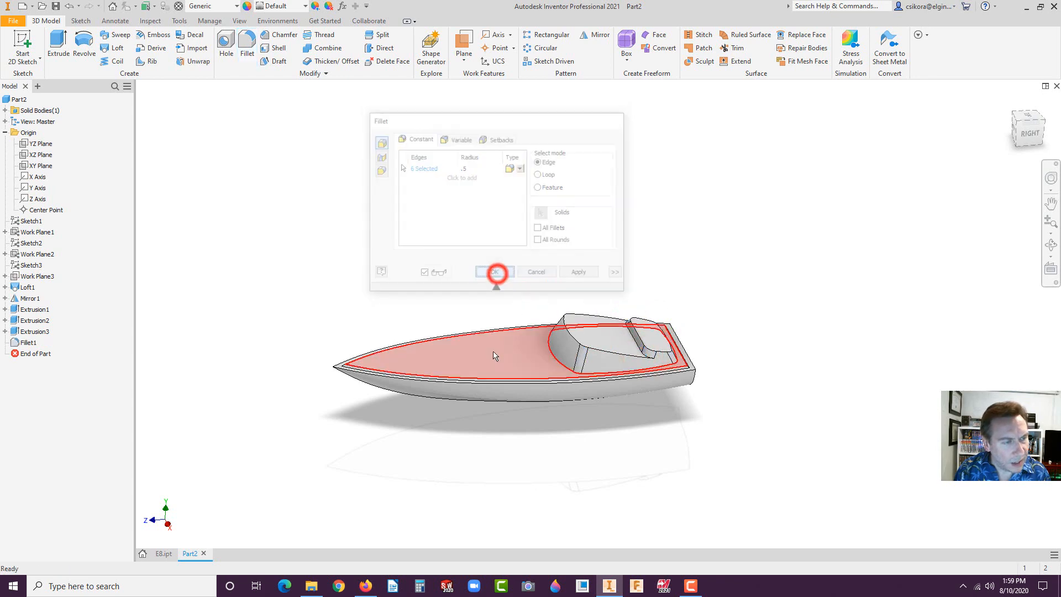
pyautogui.scroll(5, 470, 281)
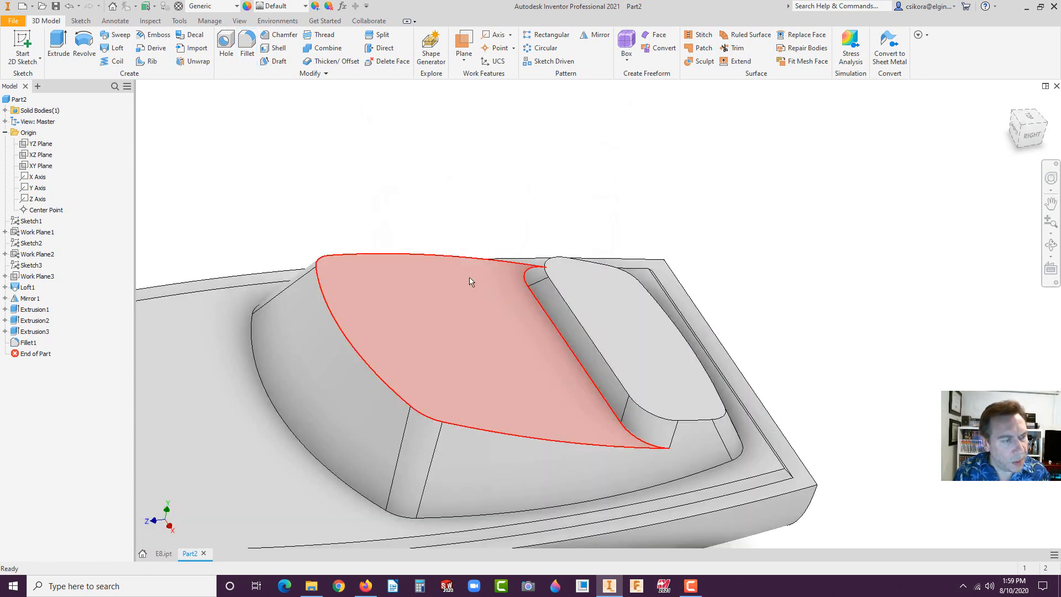
pyautogui.click(486, 324)
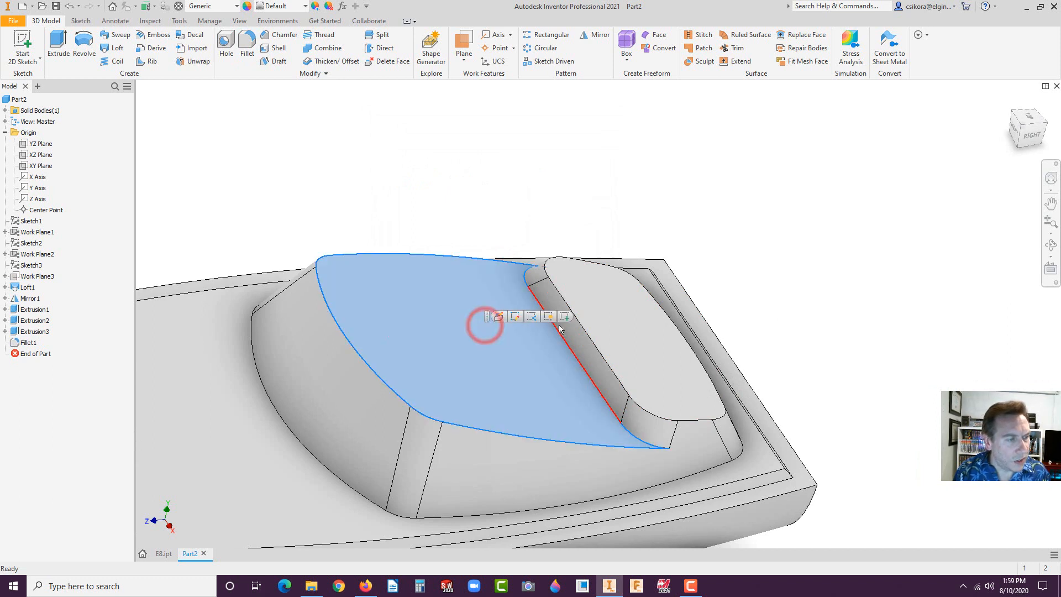
pyautogui.scroll(-4, 441, 335)
pyautogui.click(447, 242)
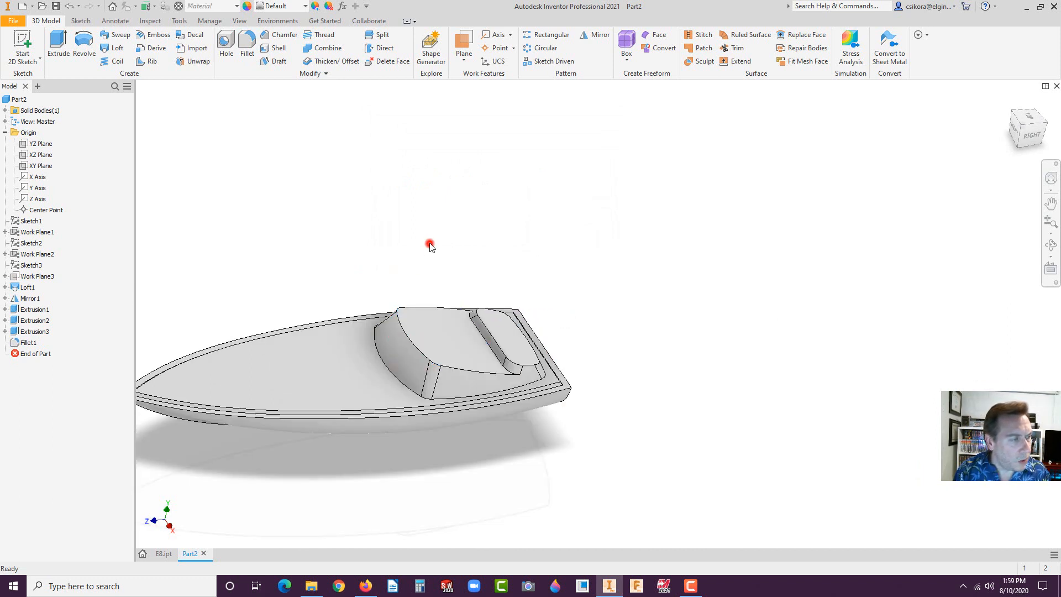
# Start a sketch on the deck's top face and try to project the forward cabin roof face into it
pyautogui.click(350, 374)
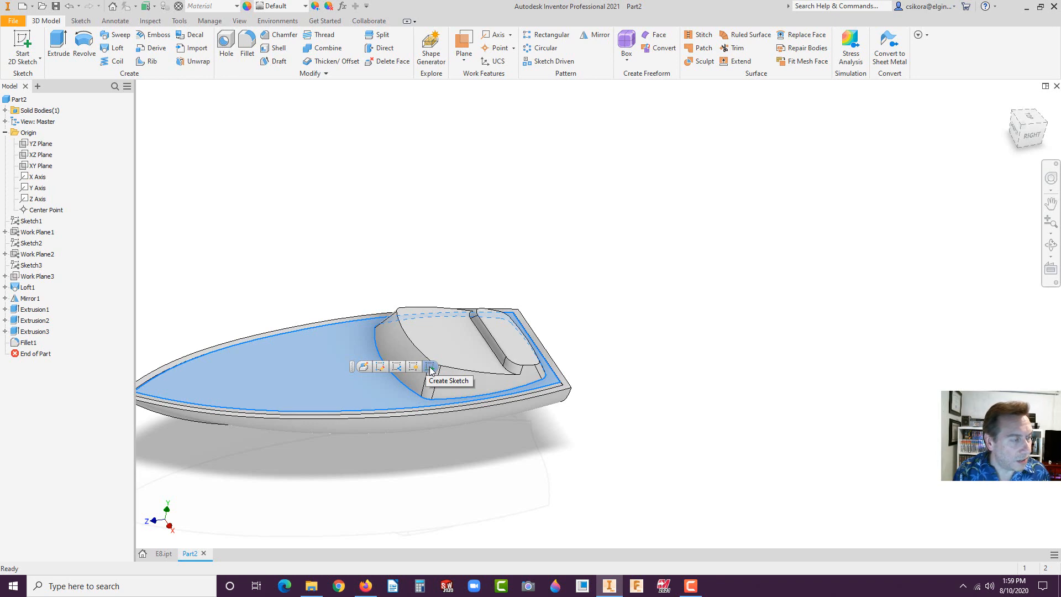
pyautogui.click(430, 367)
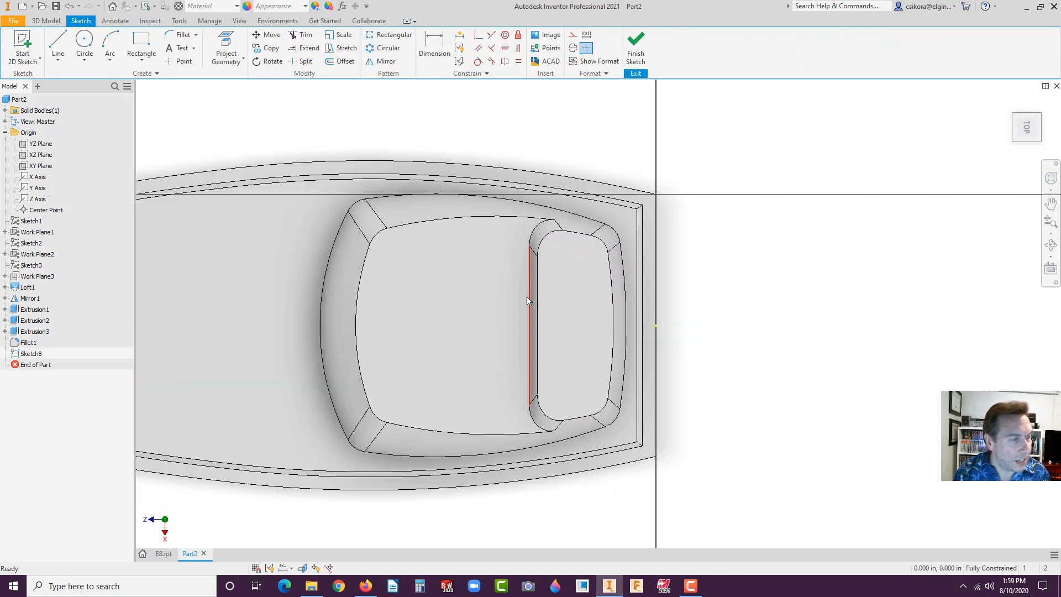
pyautogui.click(231, 43)
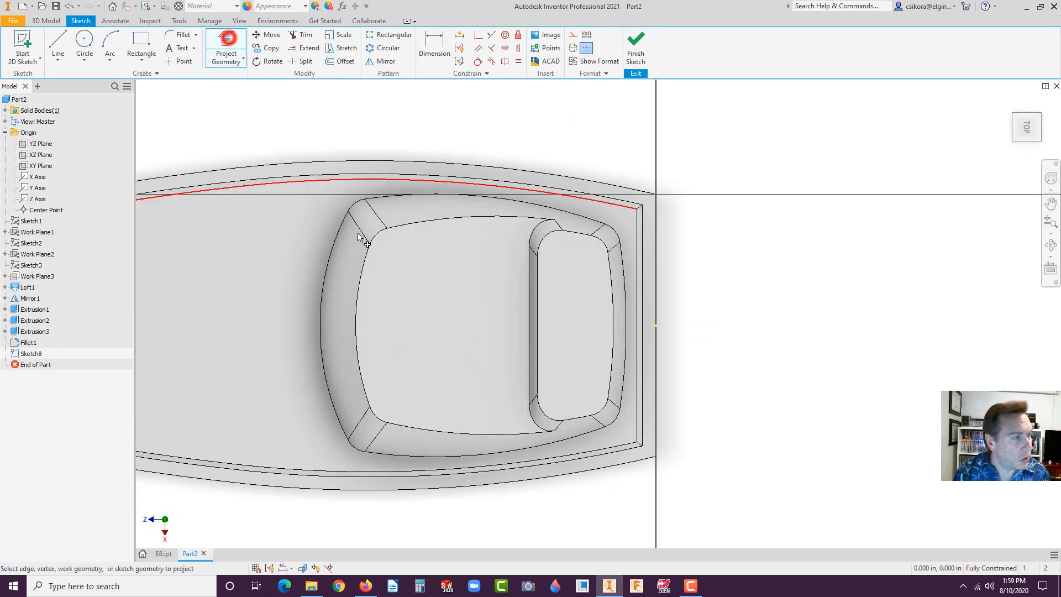
pyautogui.click(449, 316)
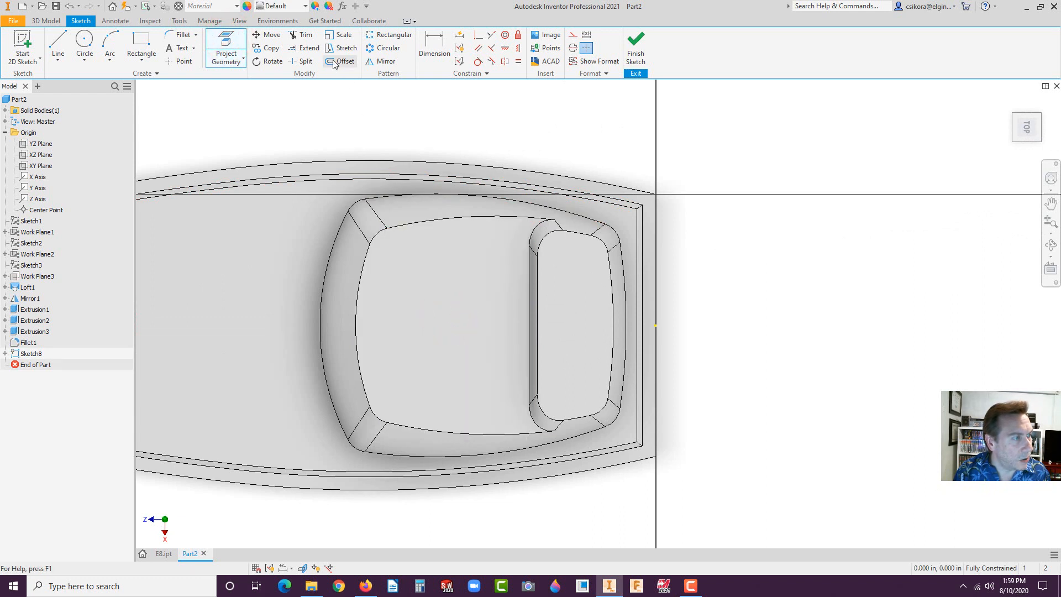
pyautogui.click(442, 337)
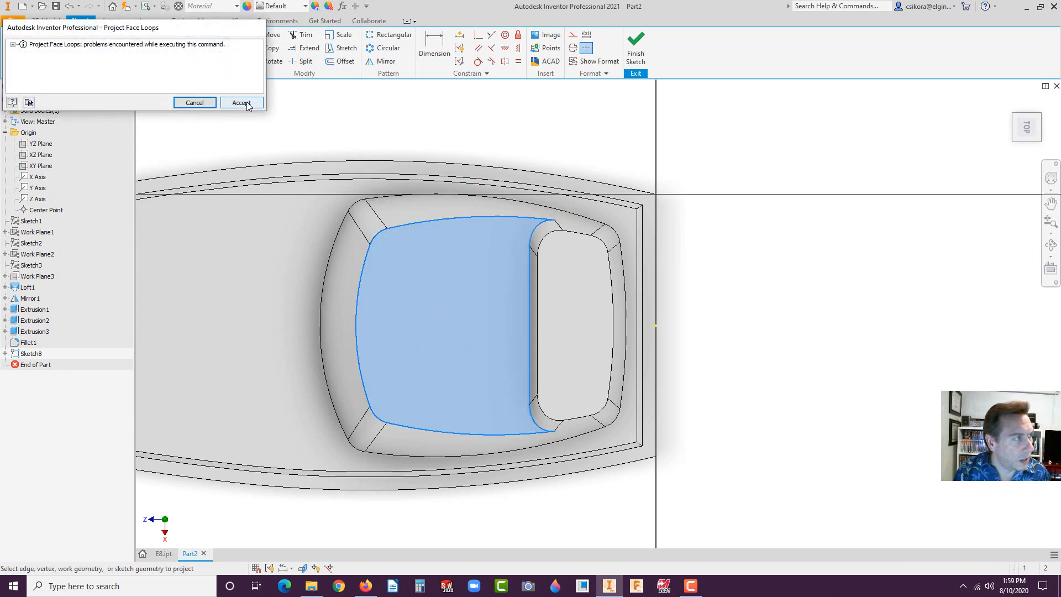
pyautogui.click(194, 103)
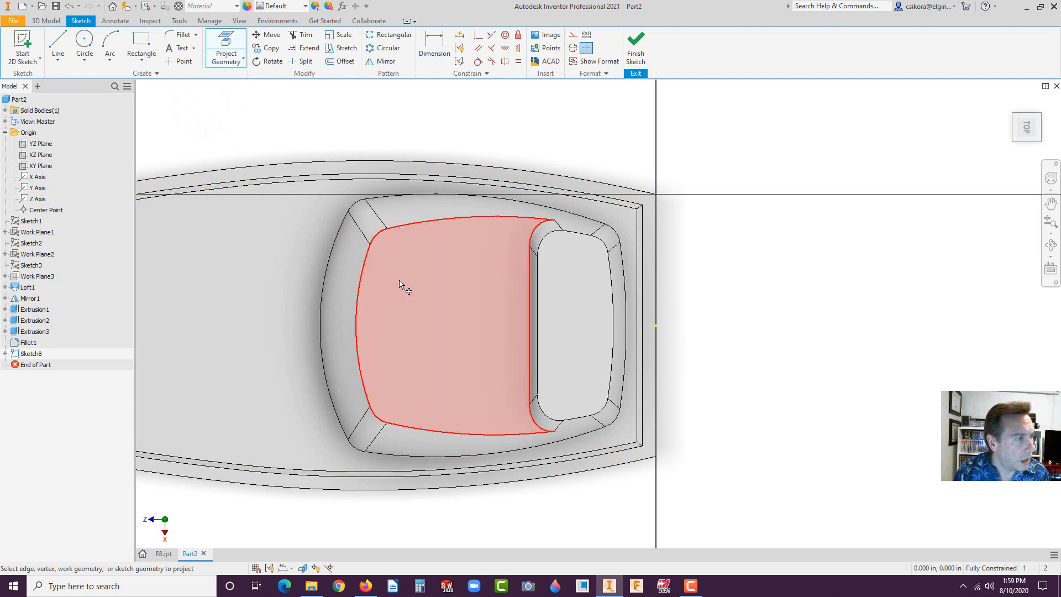
pyautogui.click(415, 220)
pyautogui.click(332, 64)
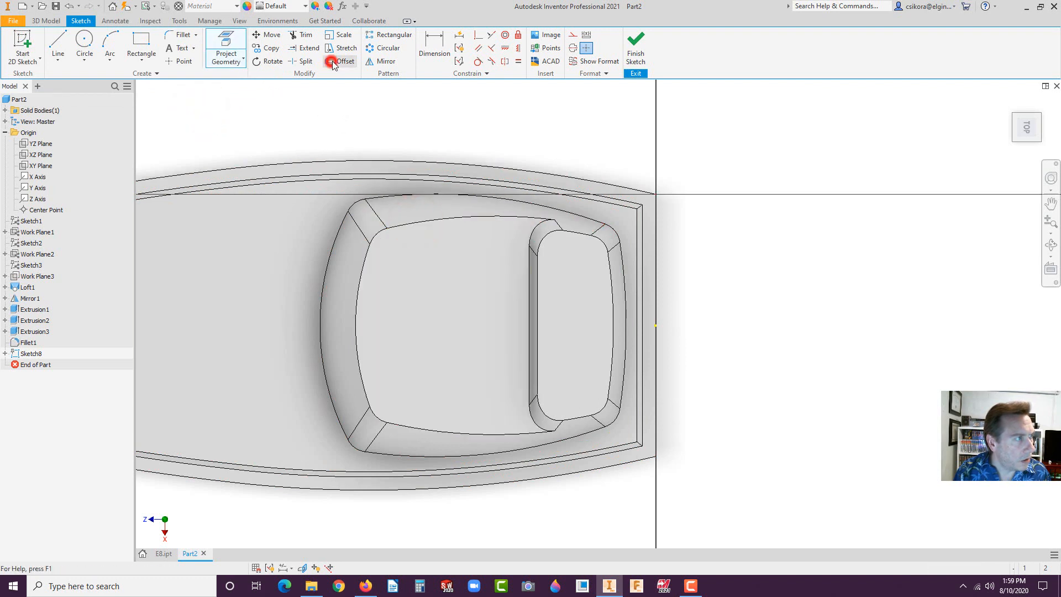
pyautogui.click(441, 222)
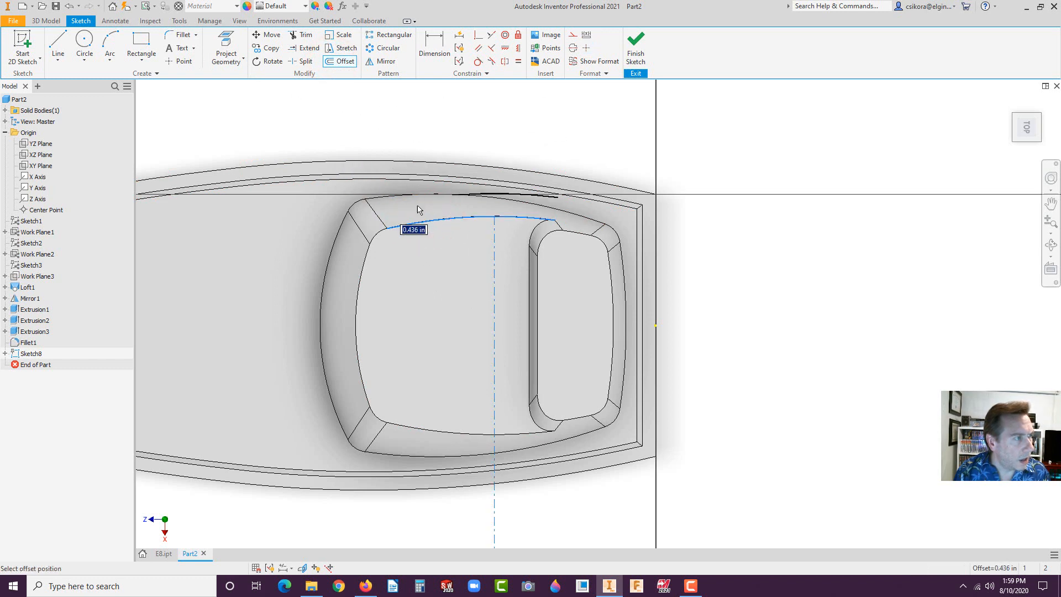
pyautogui.press('Escape')
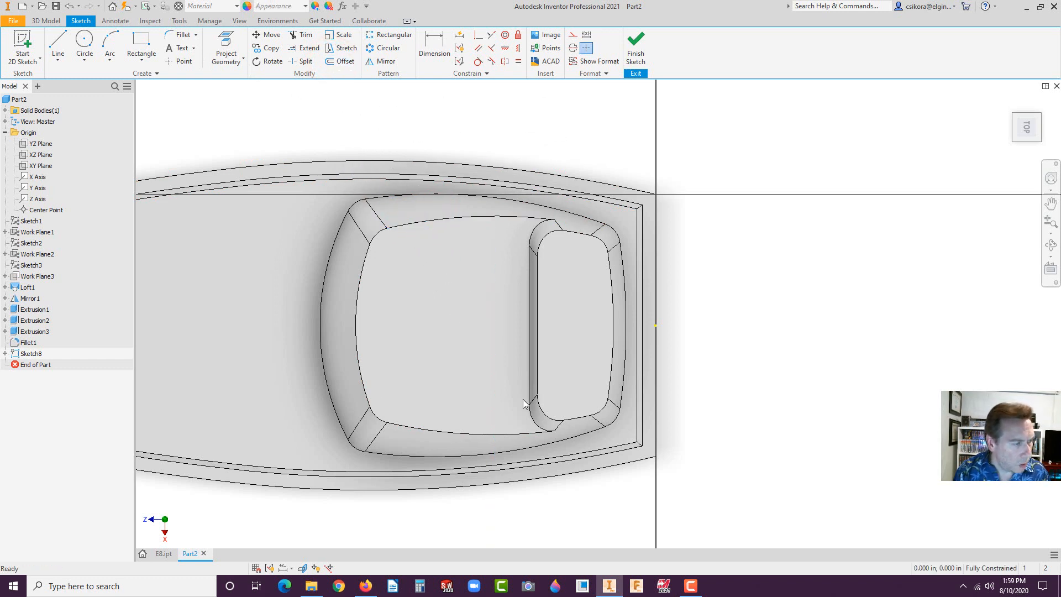
# Try again to project the outline of the forward cabin roof face into the deck sketch
pyautogui.scroll(-5, 523, 403)
pyautogui.scroll(6, 518, 402)
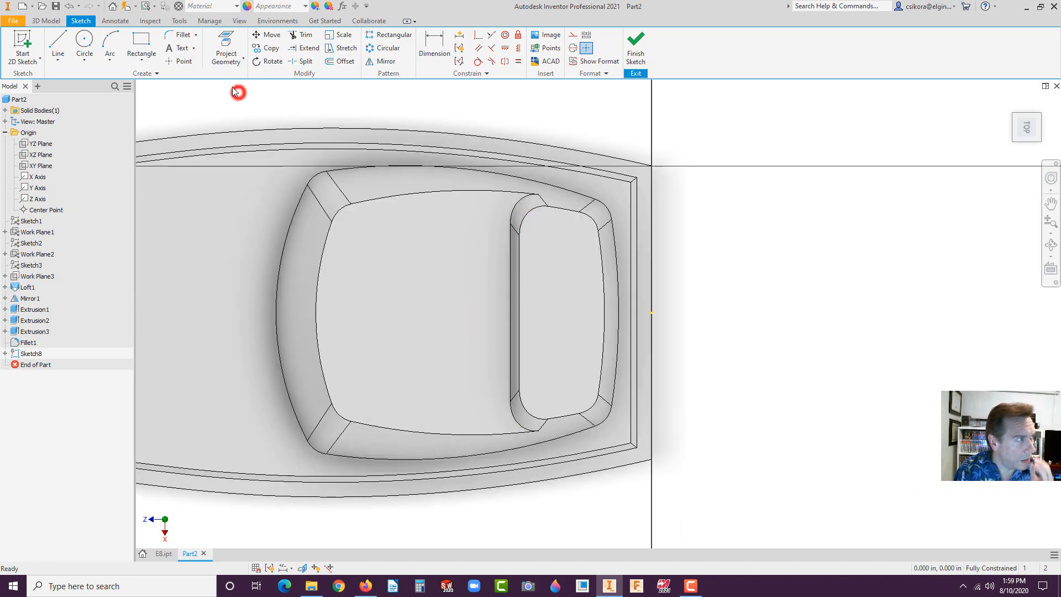
pyautogui.click(230, 57)
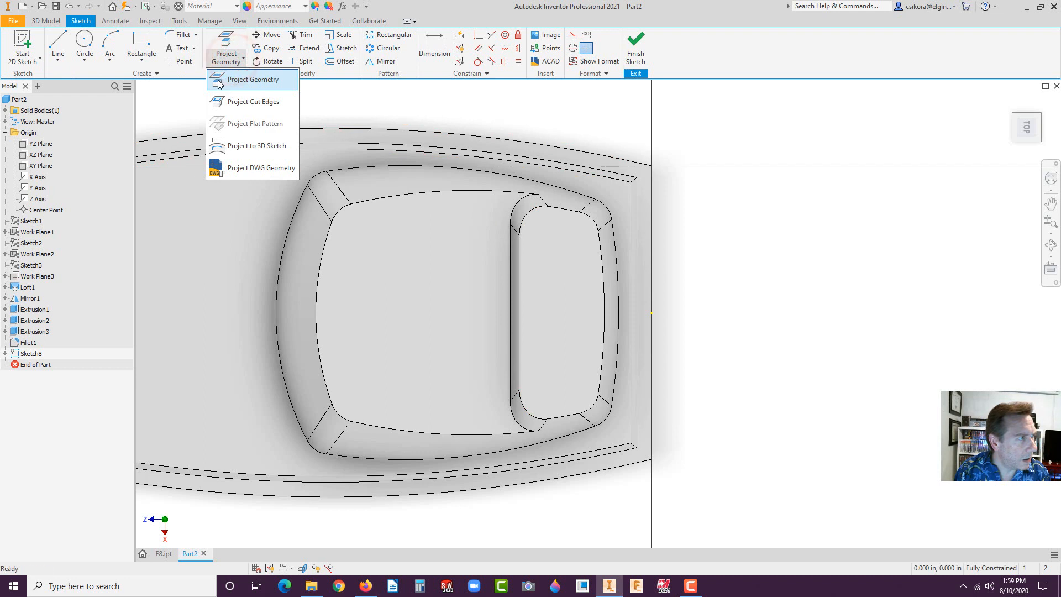
pyautogui.click(220, 80)
pyautogui.click(394, 279)
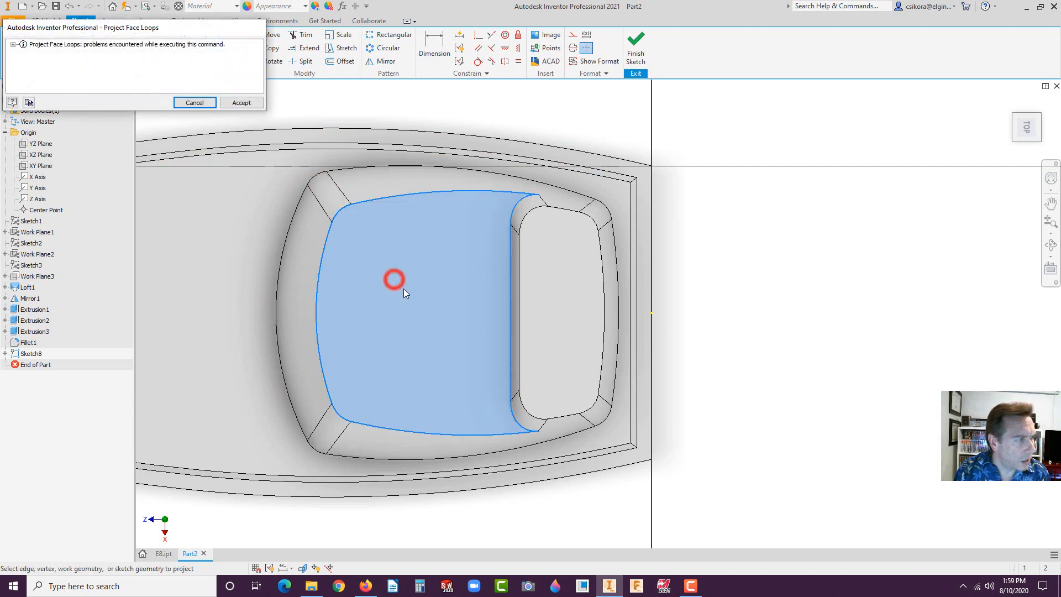
pyautogui.click(208, 101)
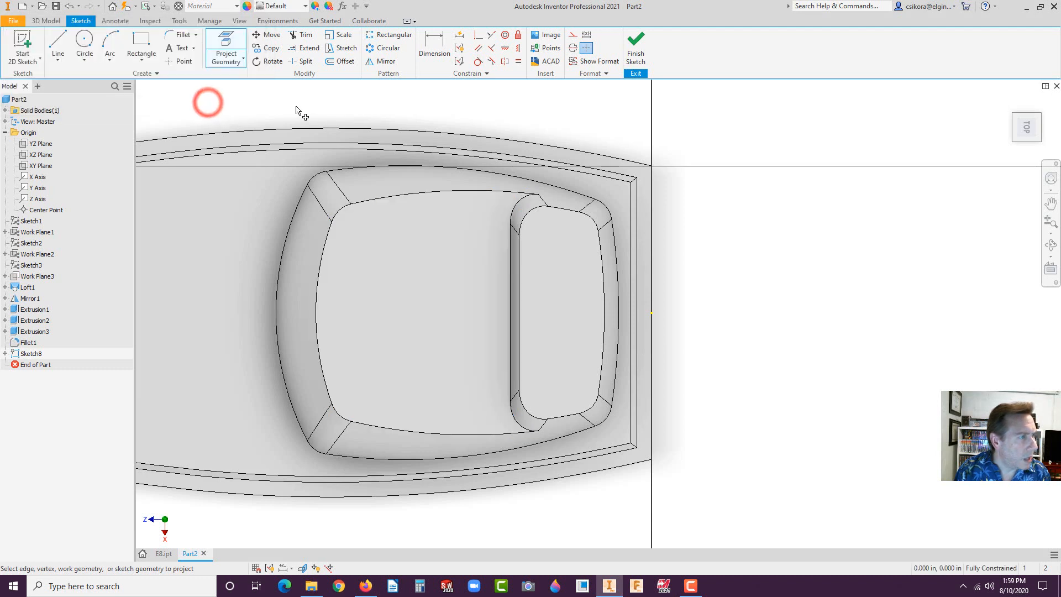
pyautogui.click(296, 104)
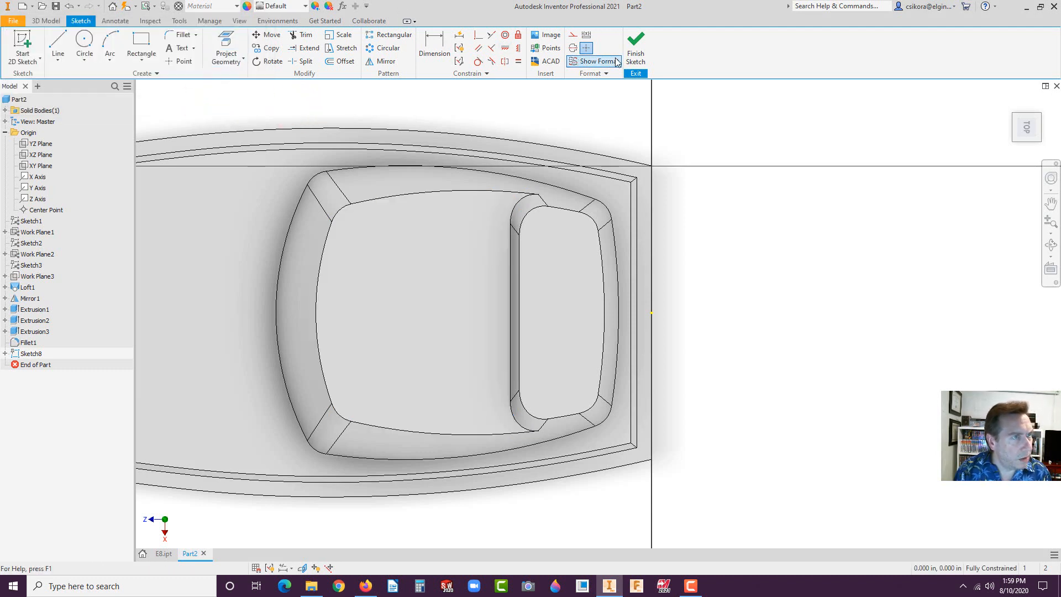
# Finish the sketch on the deck and return to the 3D model around the cabin
pyautogui.click(636, 44)
pyautogui.click(356, 243)
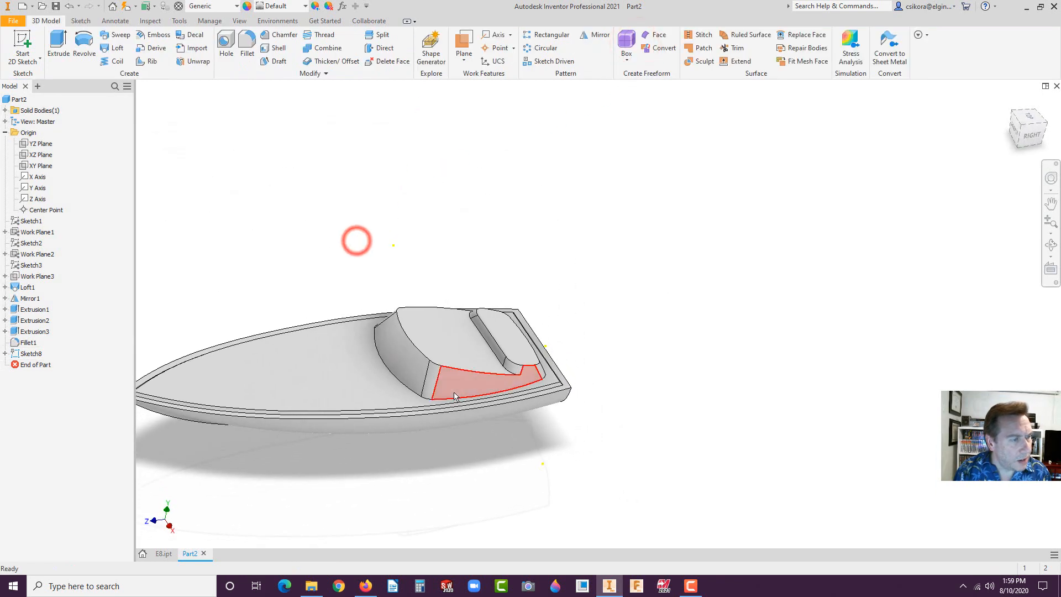
pyautogui.scroll(3, 459, 372)
pyautogui.scroll(-1, 459, 373)
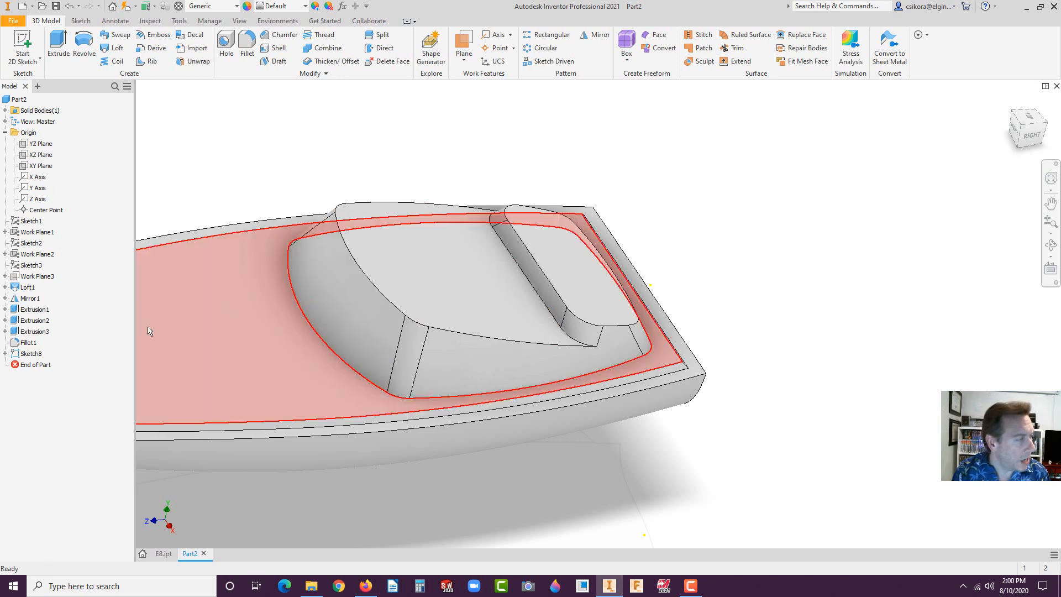
# Edit the cabin corner fillet to remove the two roof-step edges, keeping the four front and rear corners at 0.5 in radius
pyautogui.click(18, 344)
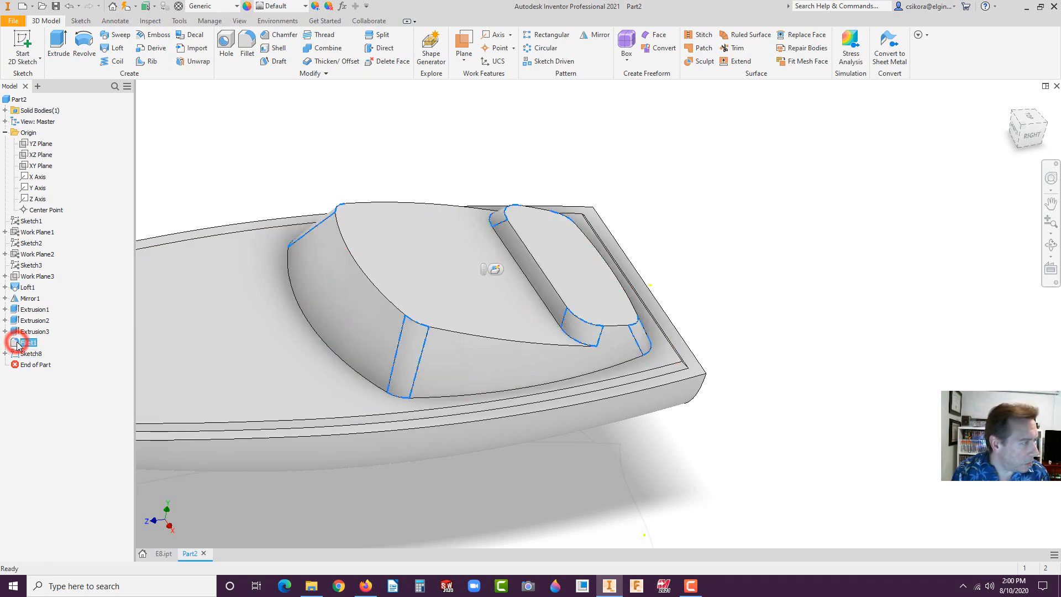
pyautogui.rightClick(19, 344)
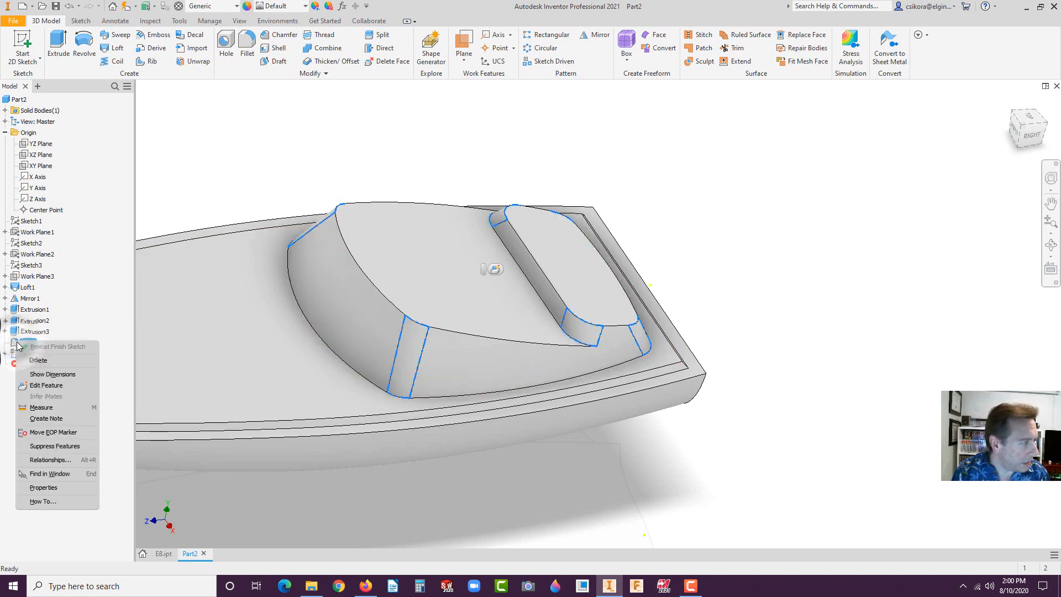
pyautogui.click(46, 386)
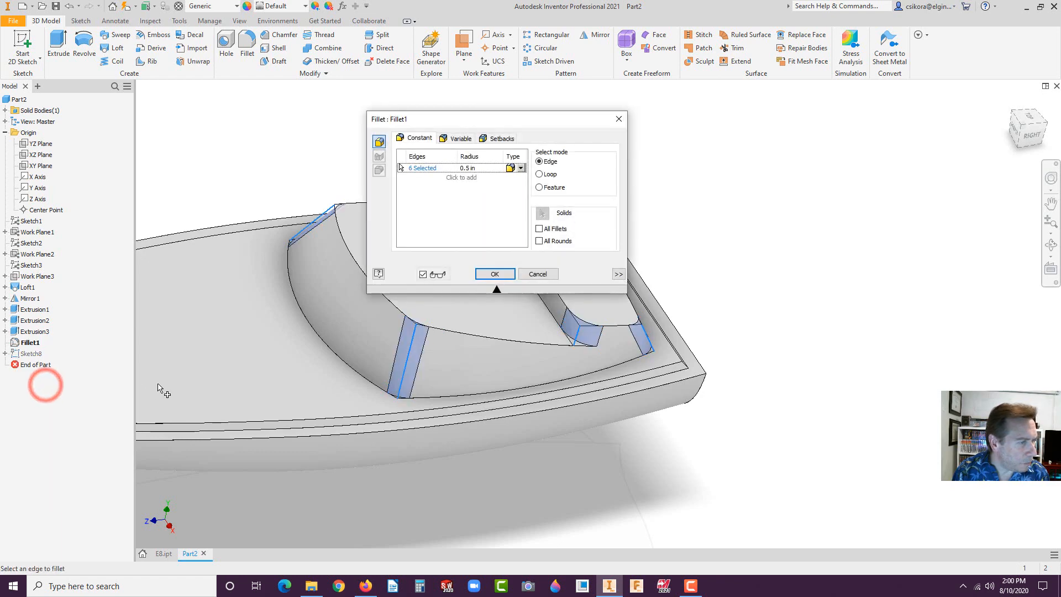
pyautogui.keyDown('ctrl'); pyautogui.click(577, 338); pyautogui.keyUp('ctrl')
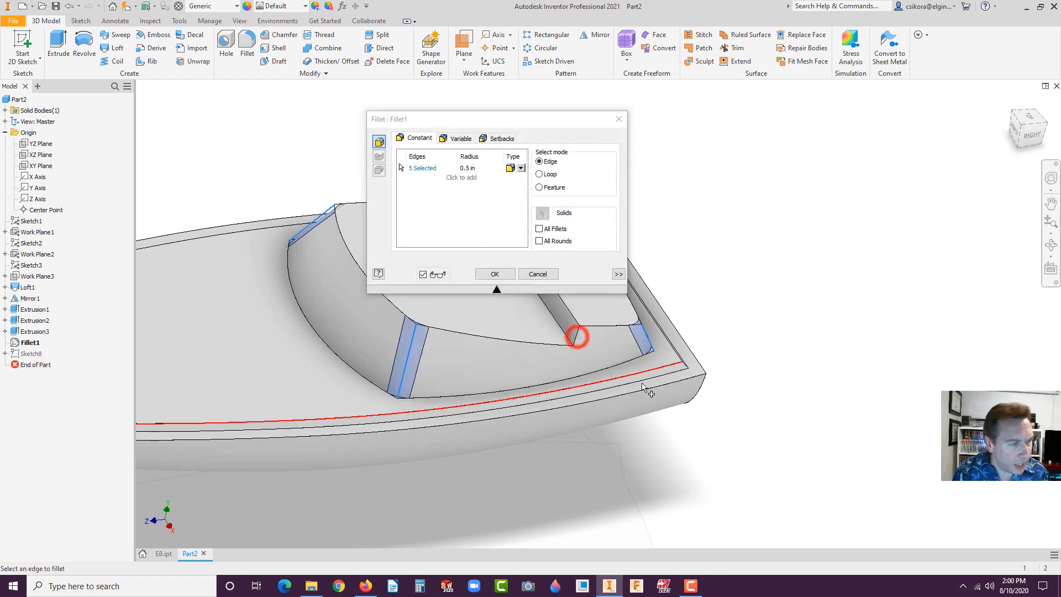
pyautogui.scroll(5, 575, 336)
pyautogui.scroll(-6, 574, 326)
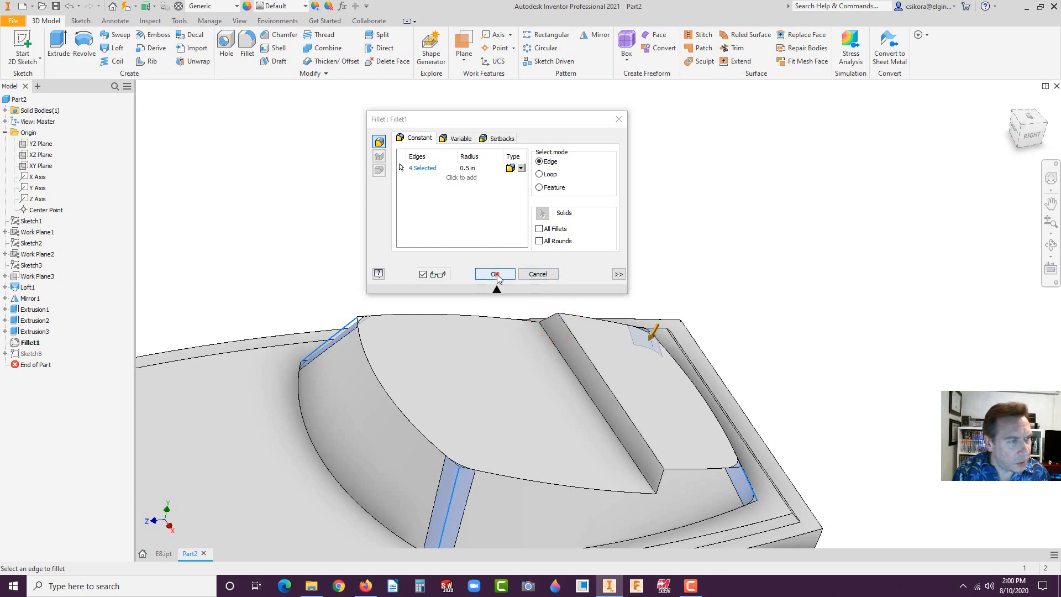
pyautogui.click(497, 274)
# Start another sketch on the deck's top face, try to project the forward cabin roof face into it, and finish the sketch
pyautogui.scroll(5, 631, 333)
pyautogui.keyDown('shift'); pyautogui.moveTo(629, 358); pyautogui.dragTo(595, 394, button='middle'); pyautogui.keyUp('shift')
pyautogui.scroll(-3, 593, 371)
pyautogui.click(379, 396)
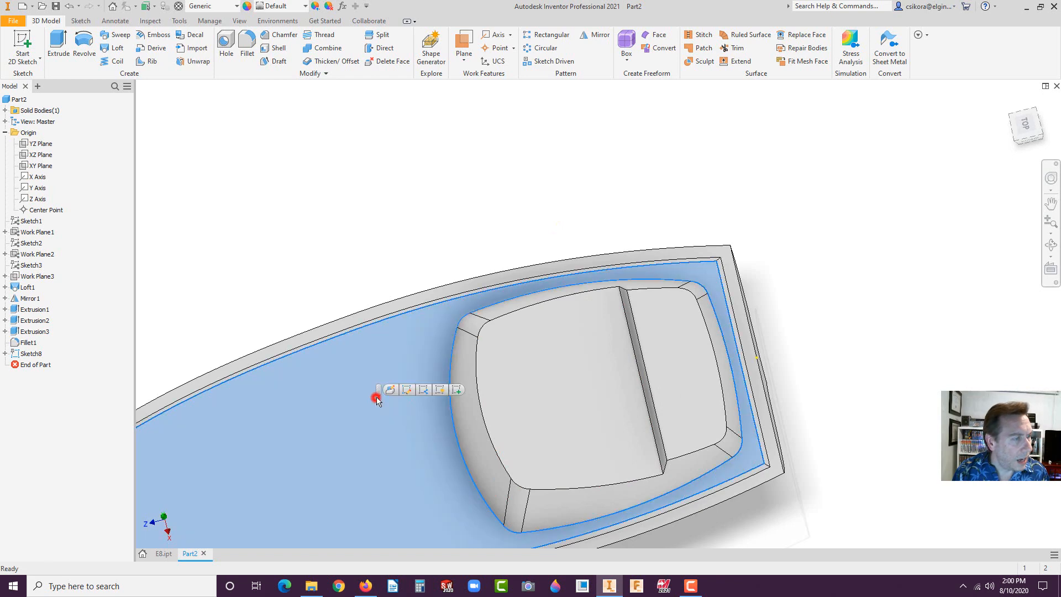
pyautogui.click(456, 389)
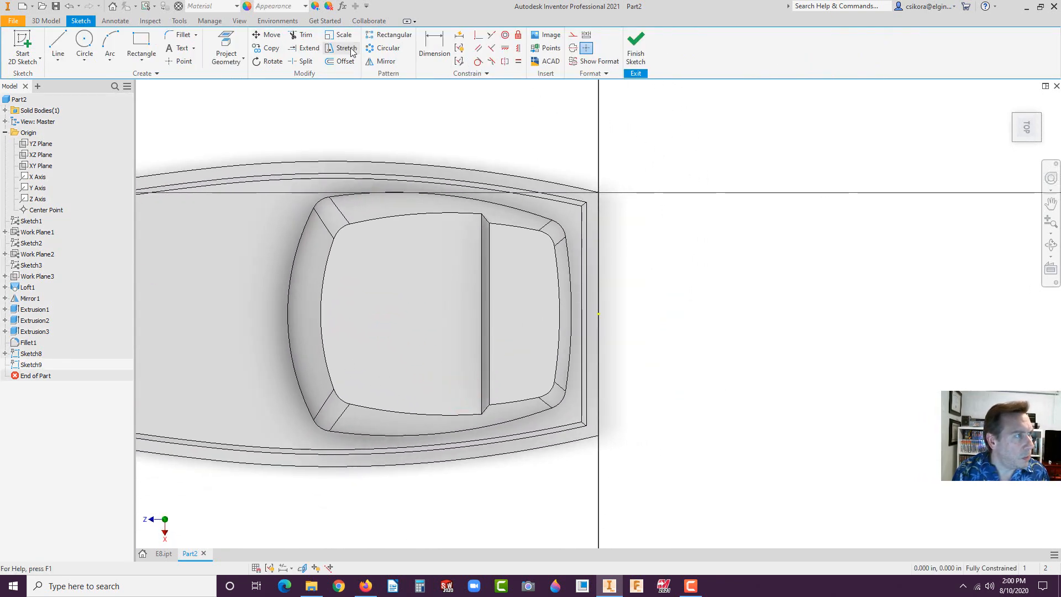
pyautogui.click(226, 44)
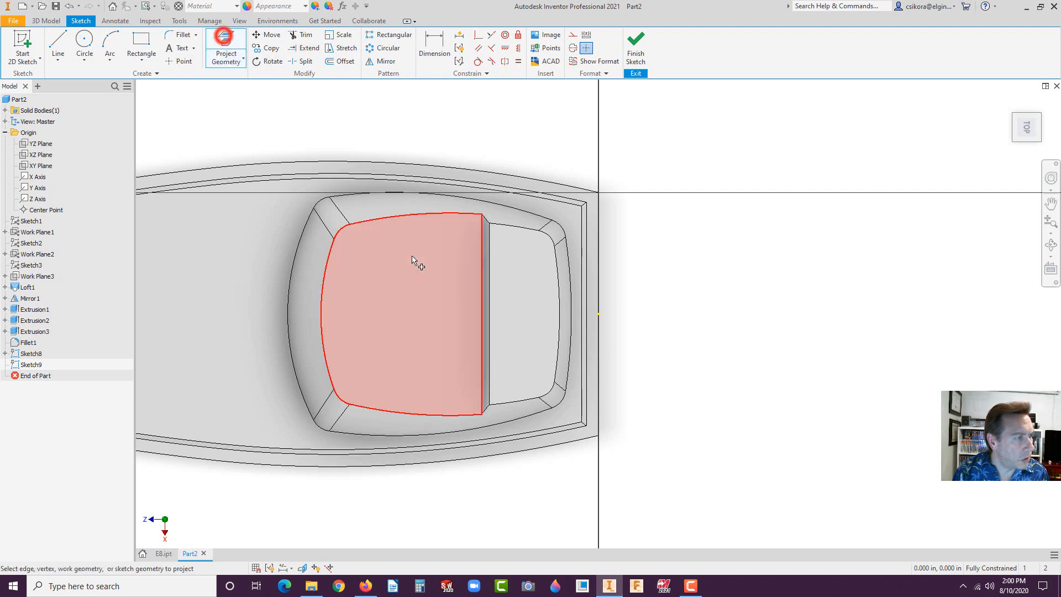
pyautogui.click(407, 262)
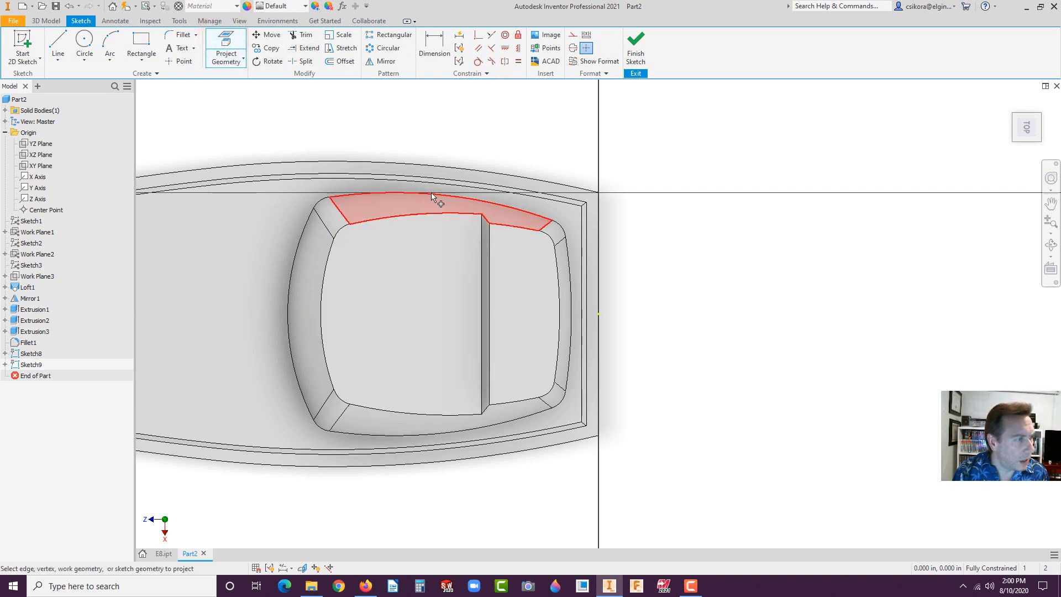
pyautogui.click(422, 214)
pyautogui.click(423, 232)
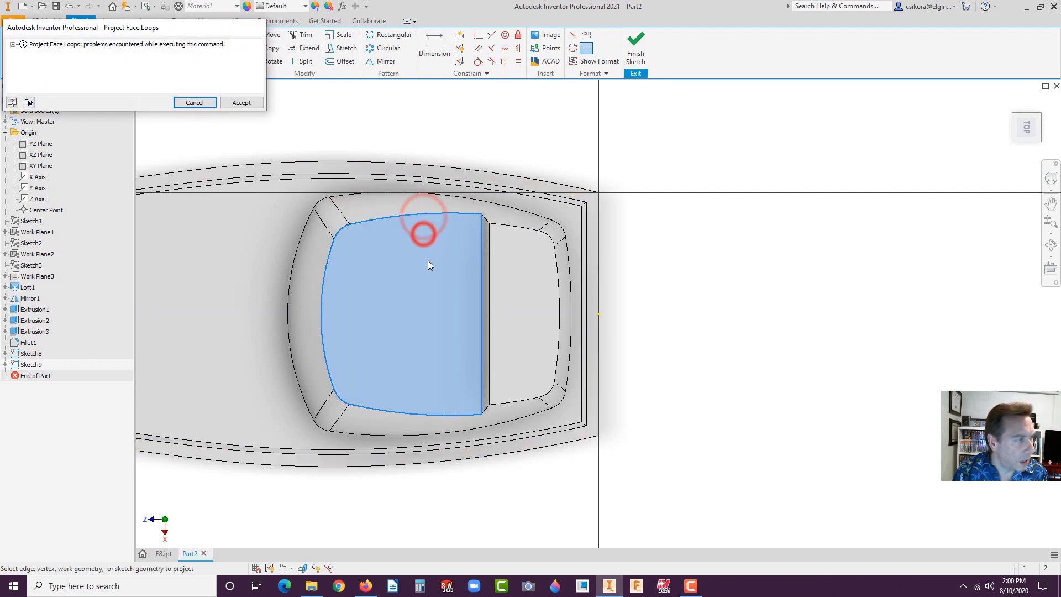
pyautogui.click(193, 102)
pyautogui.click(308, 114)
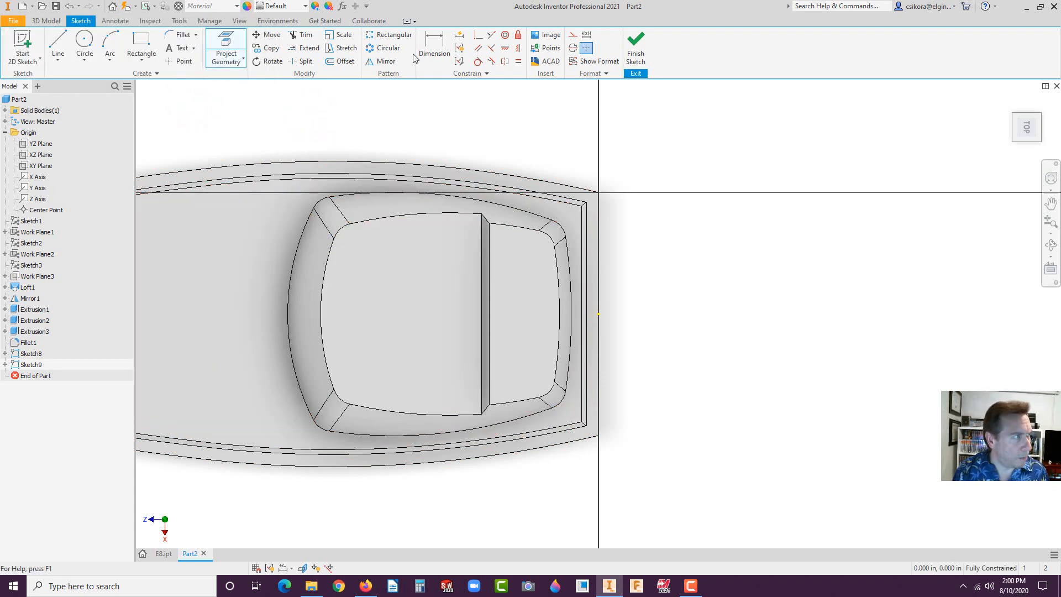
pyautogui.click(636, 55)
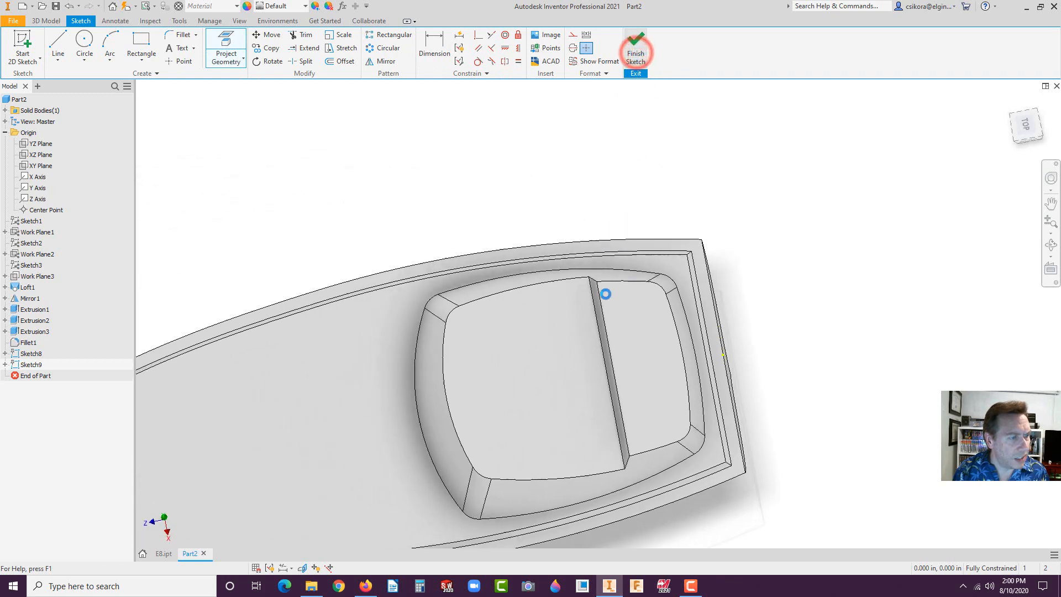
# Start a sketch on the forward cabin roof face and project that face's outline into it
pyautogui.click(562, 374)
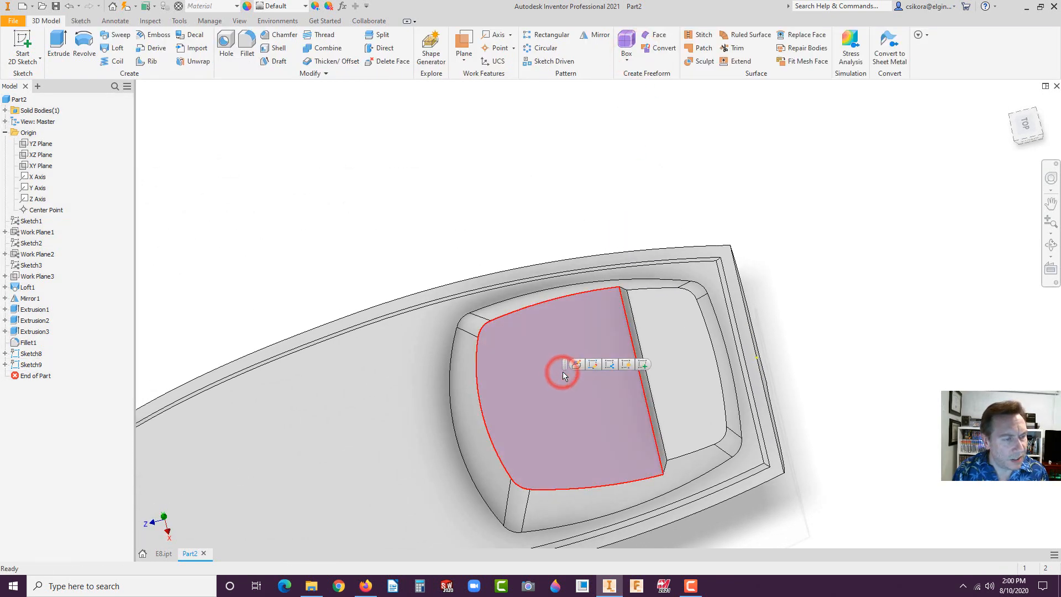
pyautogui.click(643, 364)
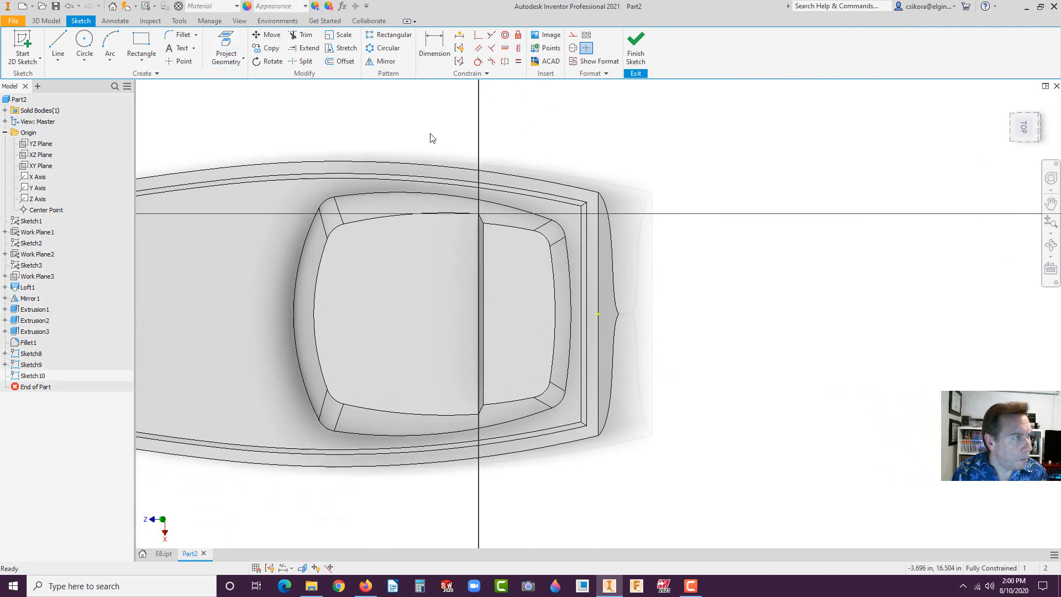
pyautogui.click(226, 45)
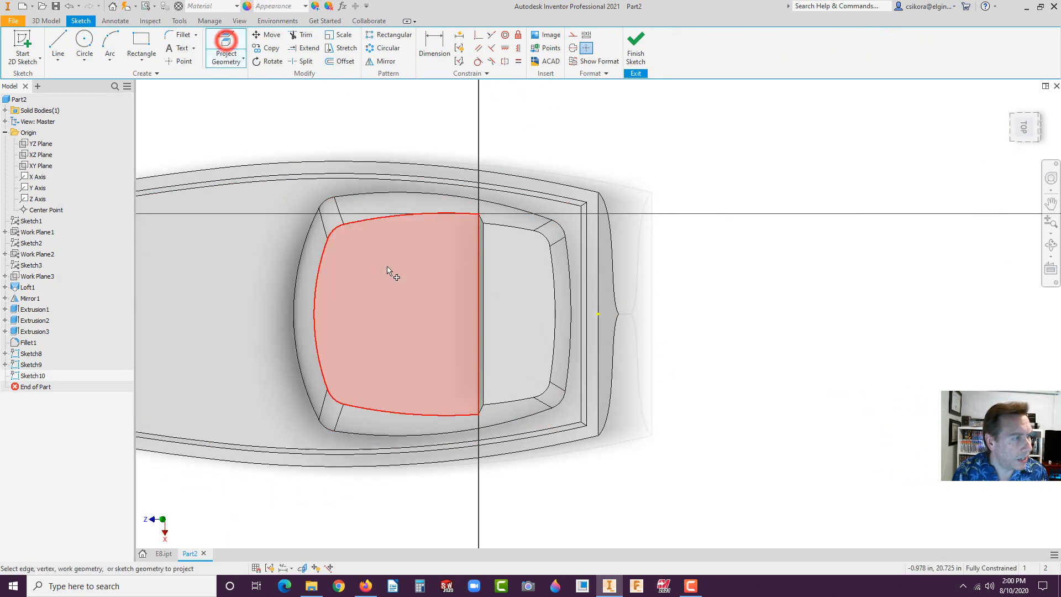
pyautogui.click(387, 267)
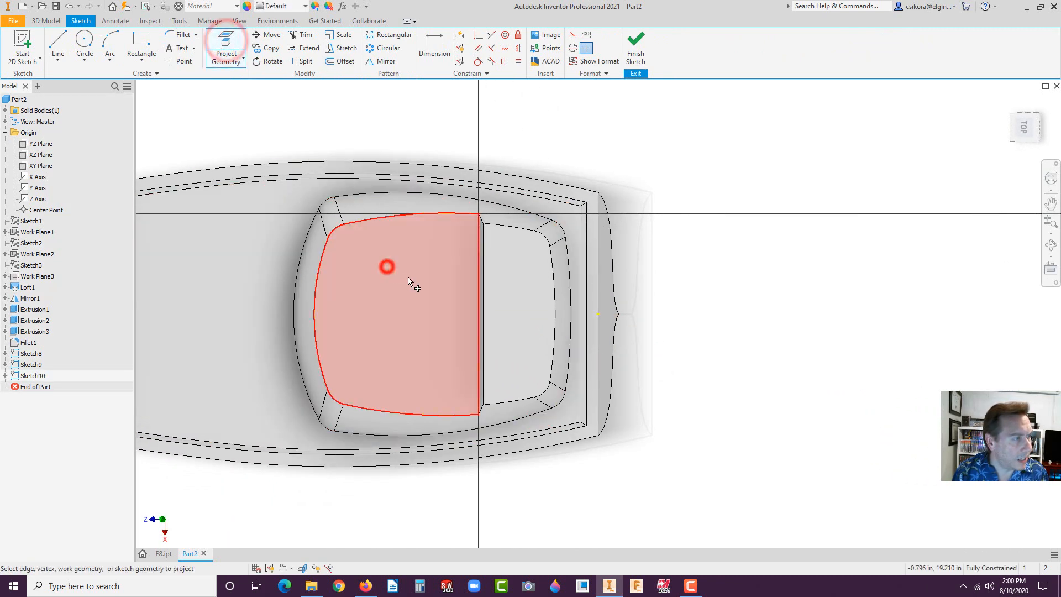
# Offset the projected roof outline inward by 0.1 in
pyautogui.click(339, 62)
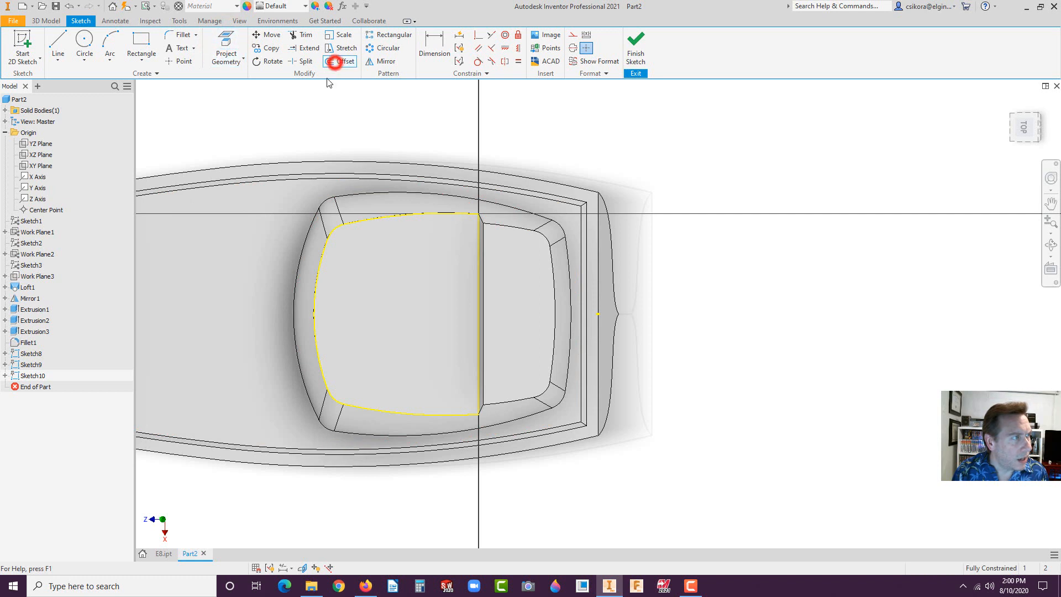
pyautogui.click(399, 220)
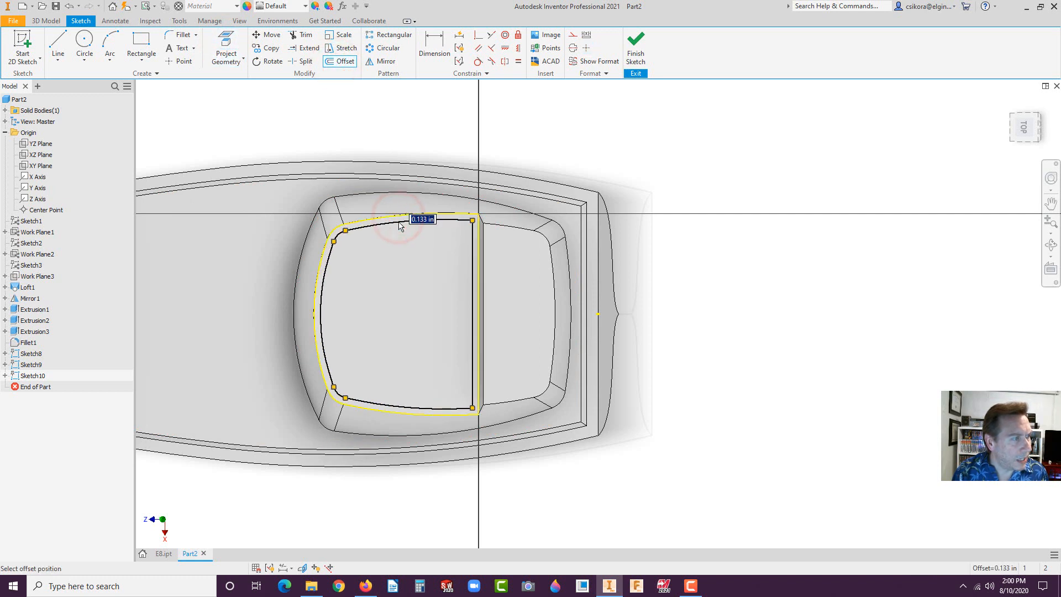
pyautogui.write('0.1')
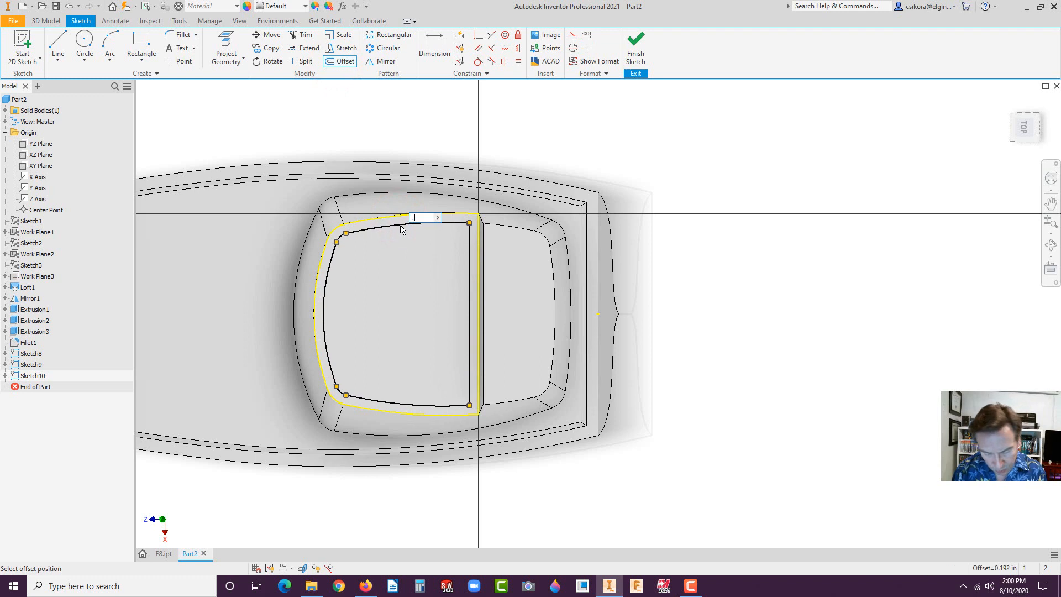
pyautogui.press('Tab')
pyautogui.click(402, 229)
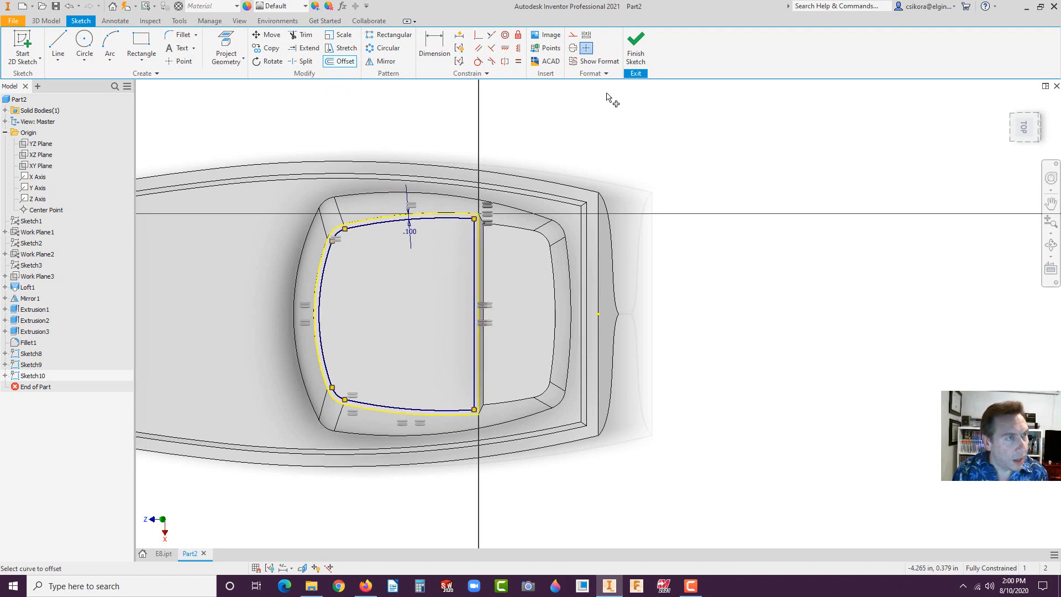
# Start an extrusion of the inset roof profile and set it to cut downward into the cabin
pyautogui.click(46, 20)
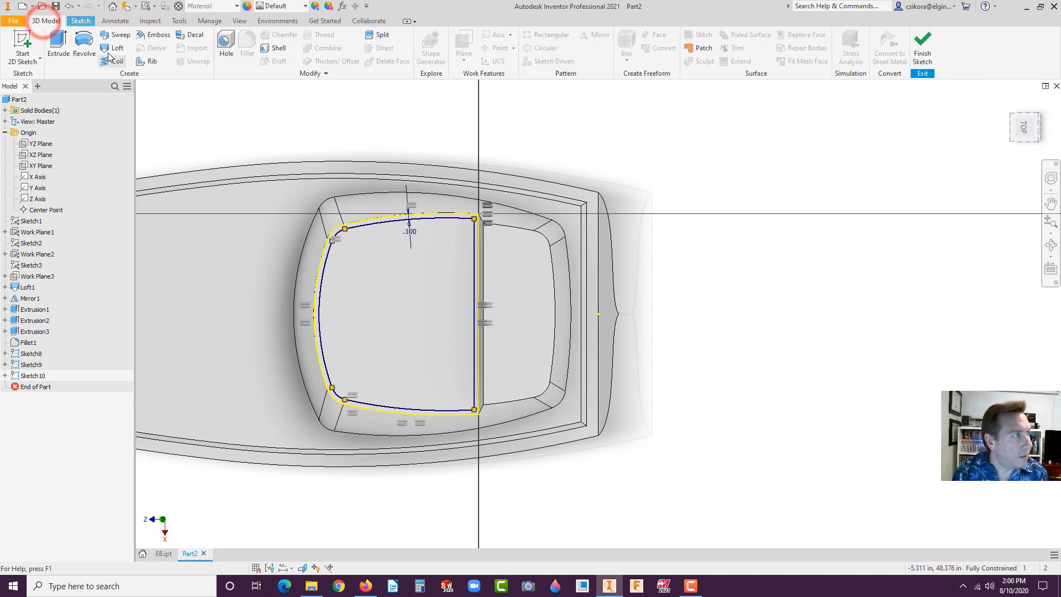
pyautogui.click(56, 48)
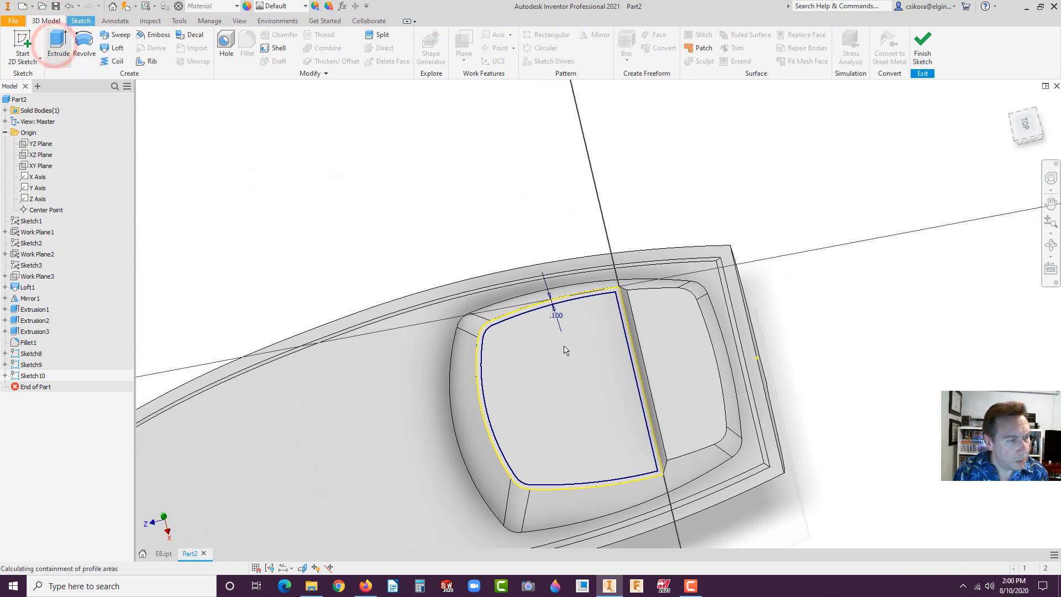
pyautogui.click(553, 369)
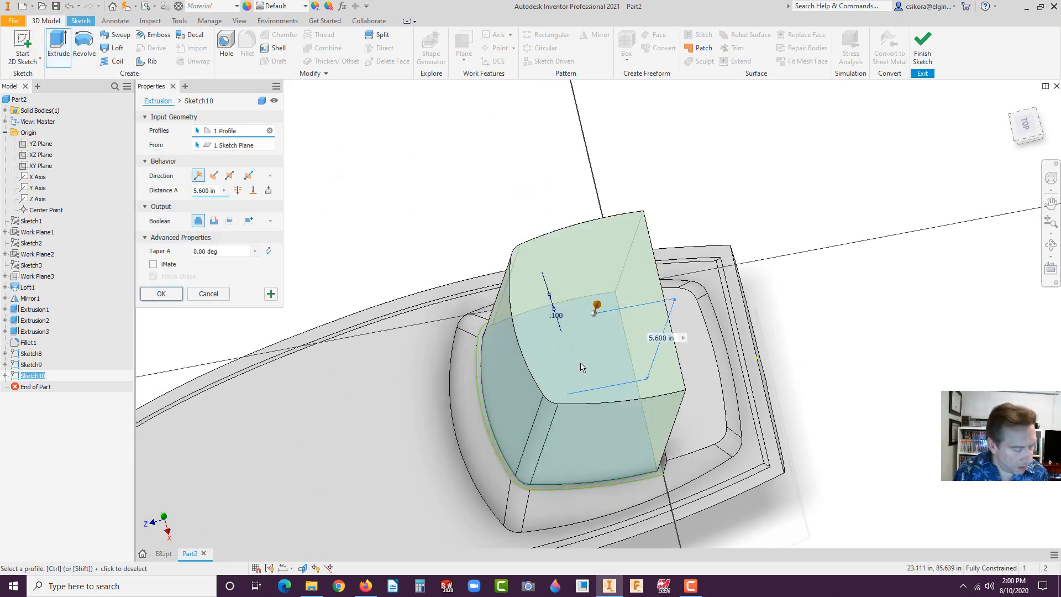
pyautogui.keyDown('shift'); pyautogui.moveTo(582, 367); pyautogui.dragTo(578, 321, button='middle'); pyautogui.keyUp('shift')
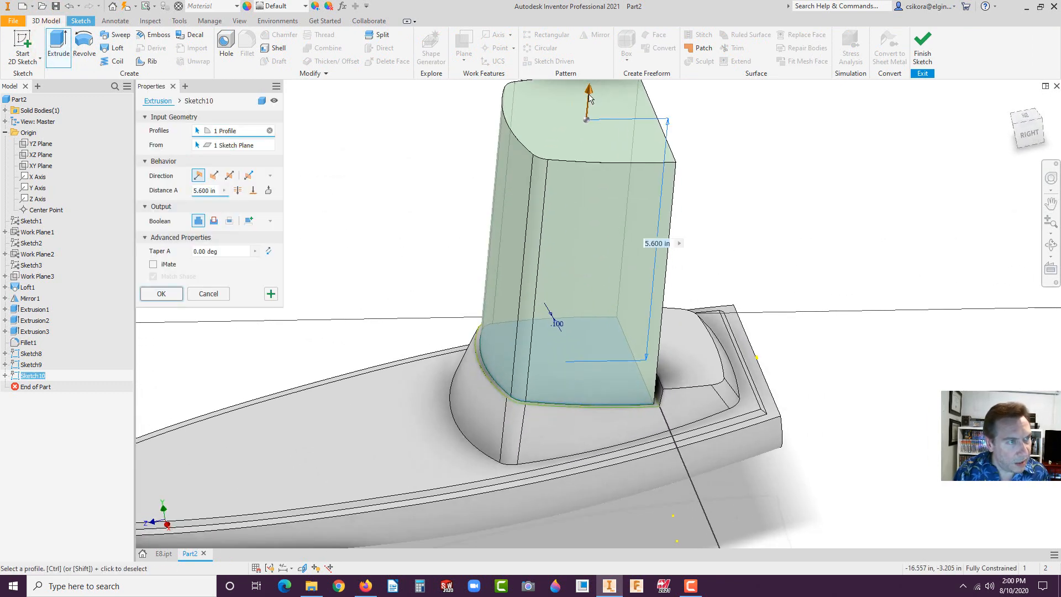
pyautogui.click(213, 176)
pyautogui.click(214, 221)
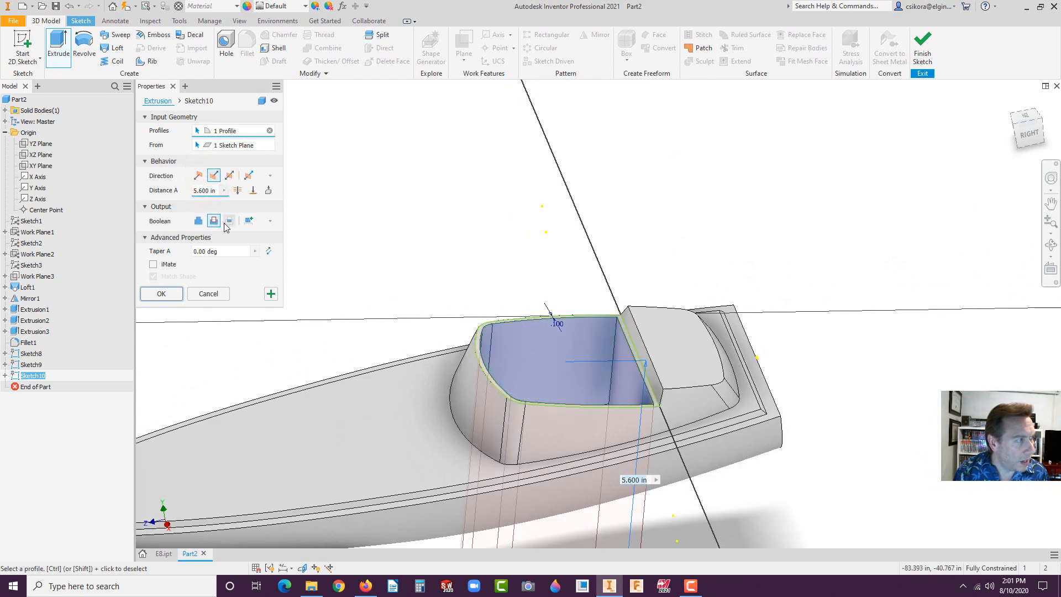
# Set the cockpit cut's depth to 1.6625 in and complete the extrusion
pyautogui.scroll(-3, 534, 273)
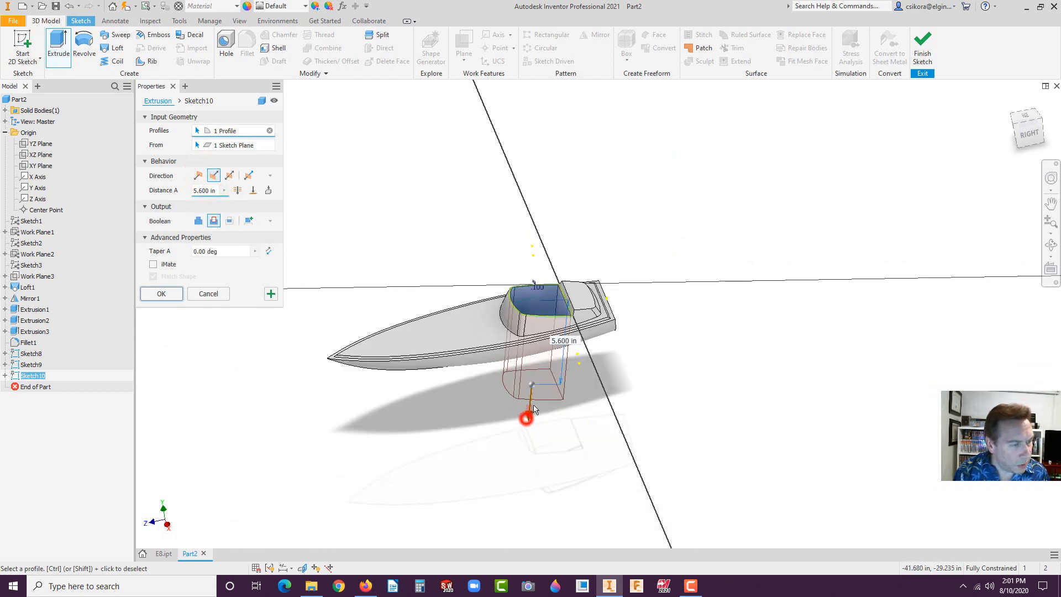
pyautogui.moveTo(534, 409); pyautogui.dragTo(536, 348)
pyautogui.keyDown('shift'); pyautogui.moveTo(588, 384); pyautogui.dragTo(564, 320, button='middle'); pyautogui.keyUp('shift')
pyautogui.scroll(3, 494, 315)
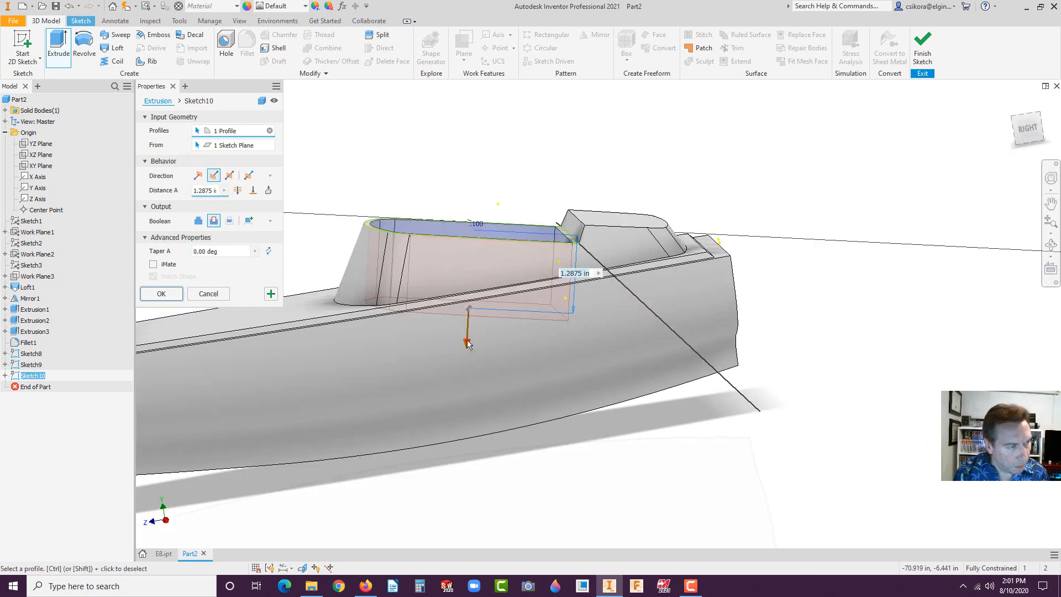
pyautogui.moveTo(467, 343); pyautogui.dragTo(467, 363)
pyautogui.keyDown('shift'); pyautogui.moveTo(467, 364); pyautogui.dragTo(594, 350, button='middle'); pyautogui.keyUp('shift')
pyautogui.scroll(-3, 595, 350)
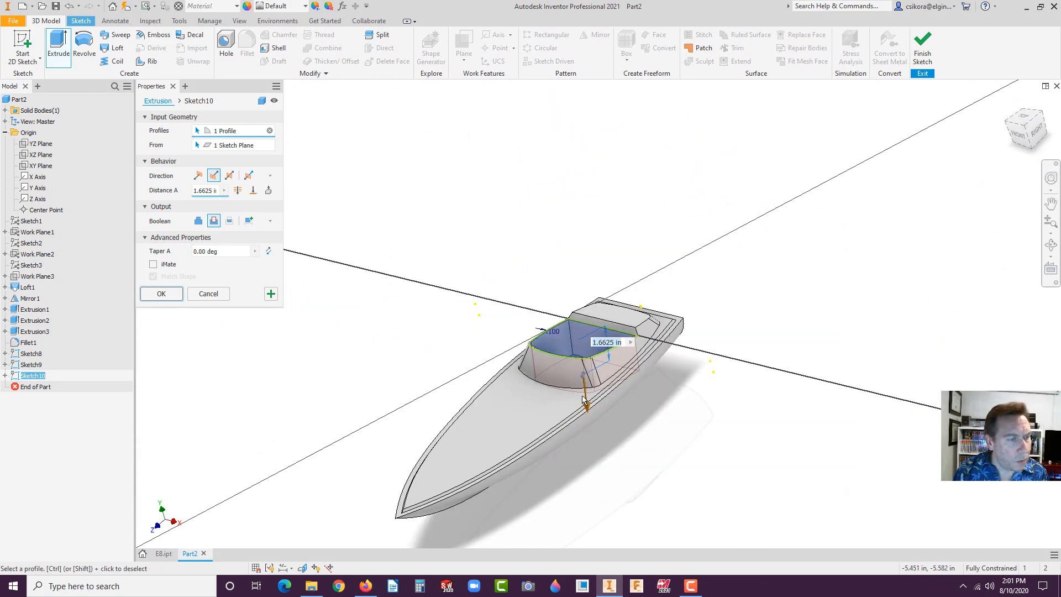
pyautogui.scroll(3, 556, 394)
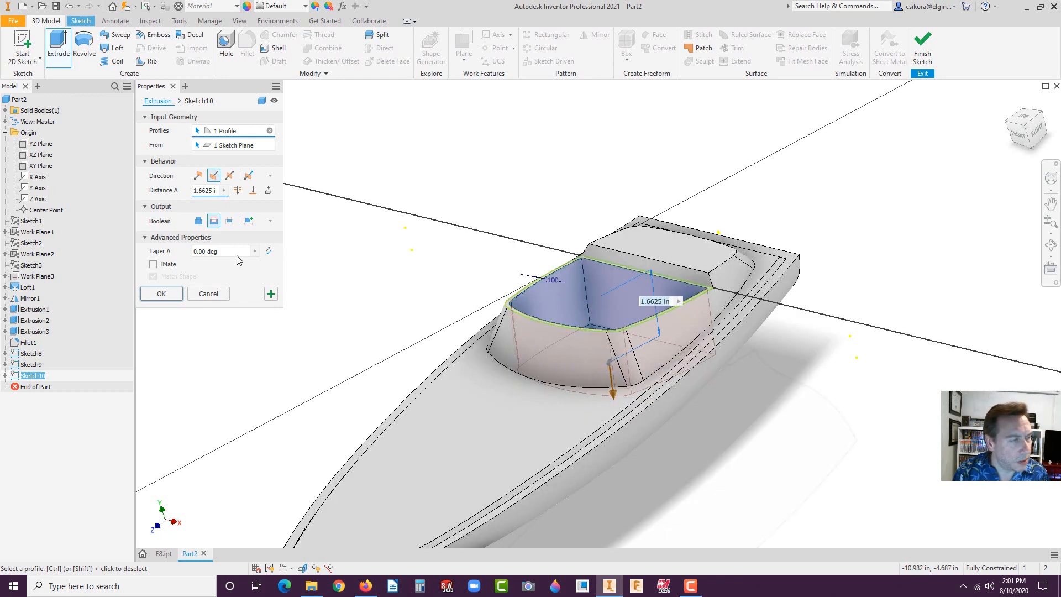
pyautogui.click(157, 294)
# Start a new sketch on the deck's top face
pyautogui.keyDown('shift'); pyautogui.moveTo(317, 298); pyautogui.dragTo(552, 340, button='middle'); pyautogui.keyUp('shift')
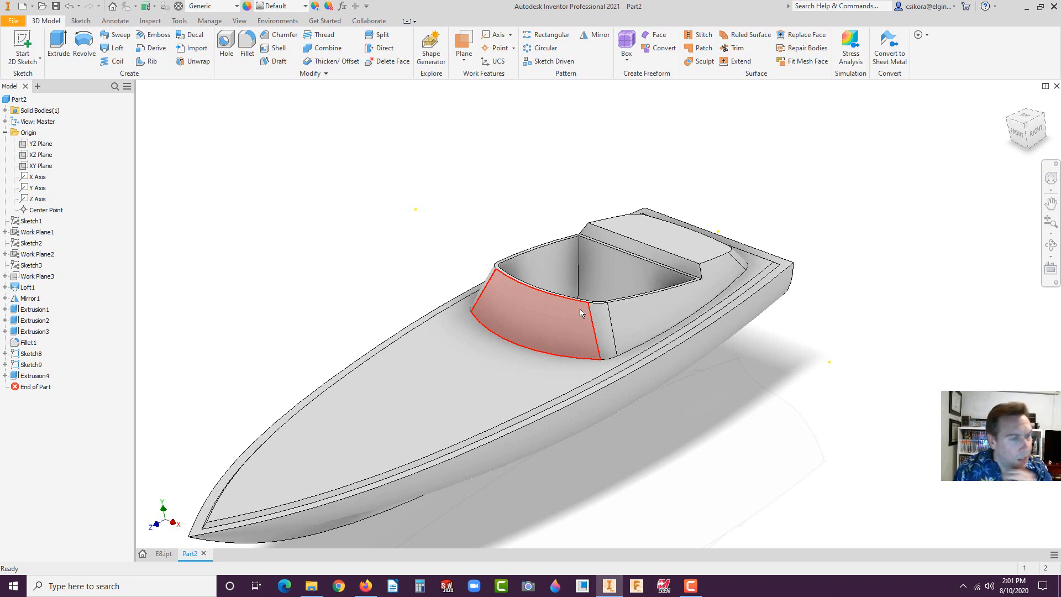
pyautogui.click(447, 369)
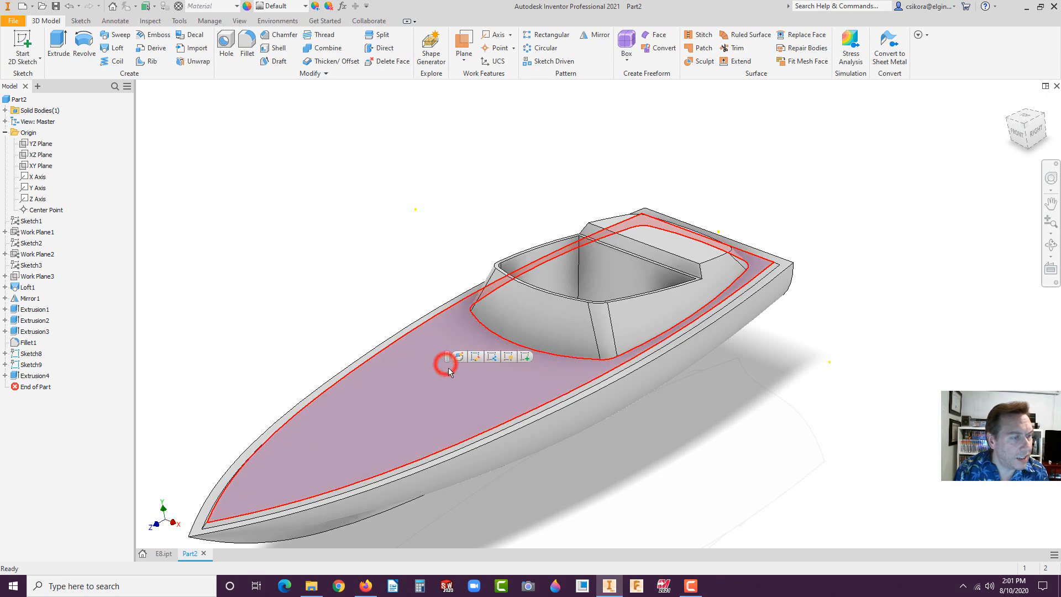
pyautogui.click(525, 357)
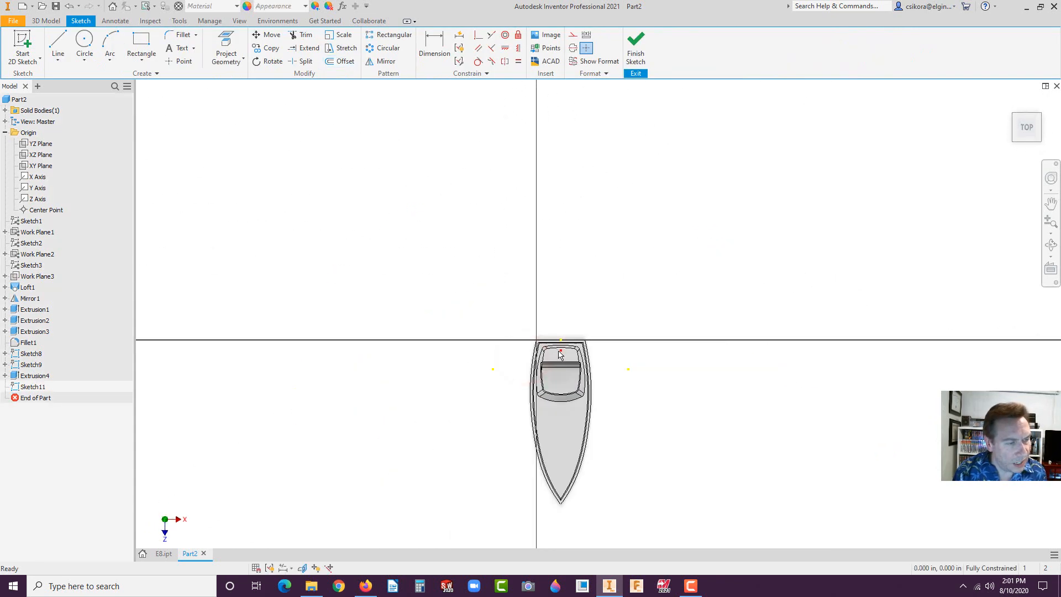
pyautogui.scroll(6, 558, 407)
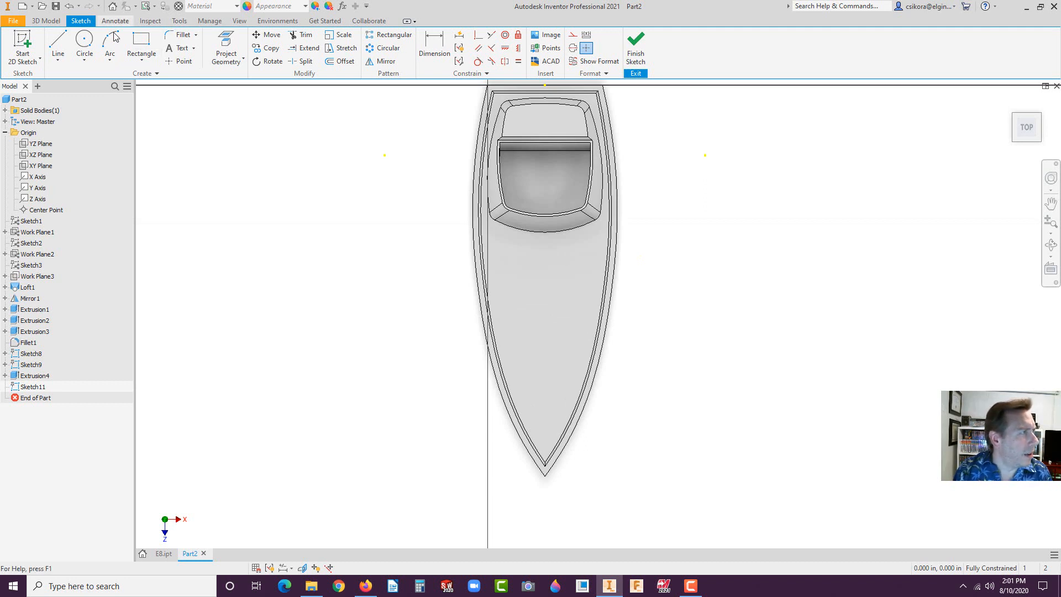
# Sketch an S-shaped control vertex spline on the deck's left half, from the cabin's curved front edge to the inner deck edge near the bow
pyautogui.click(57, 58)
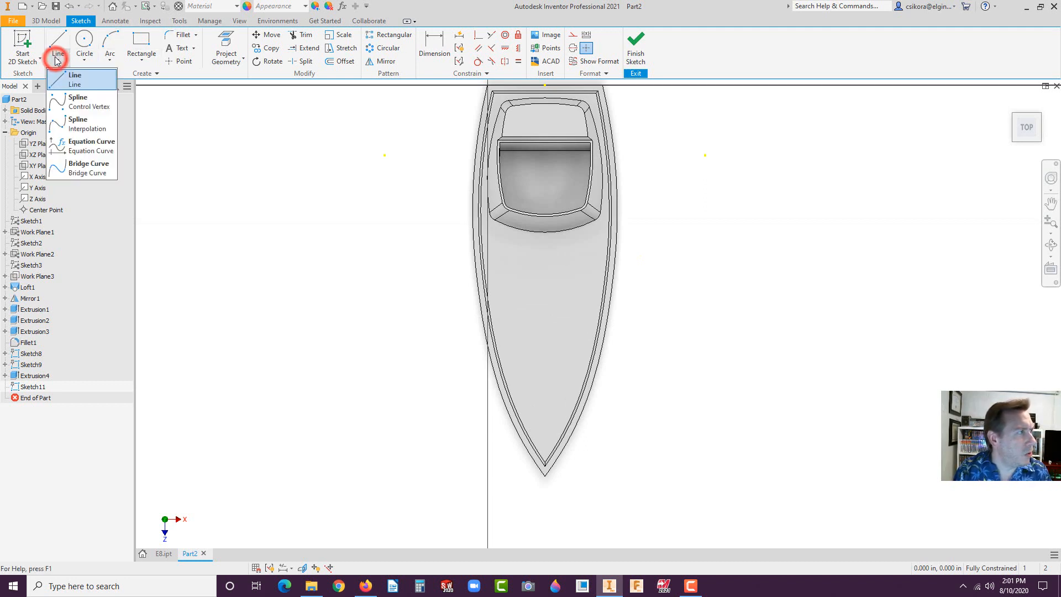
pyautogui.click(55, 103)
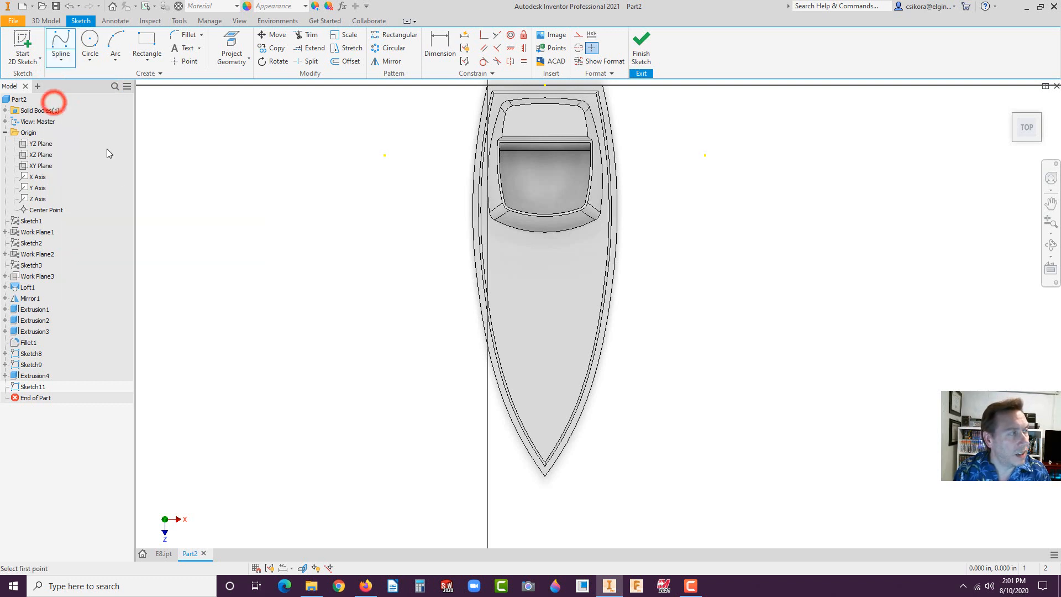
pyautogui.click(504, 225)
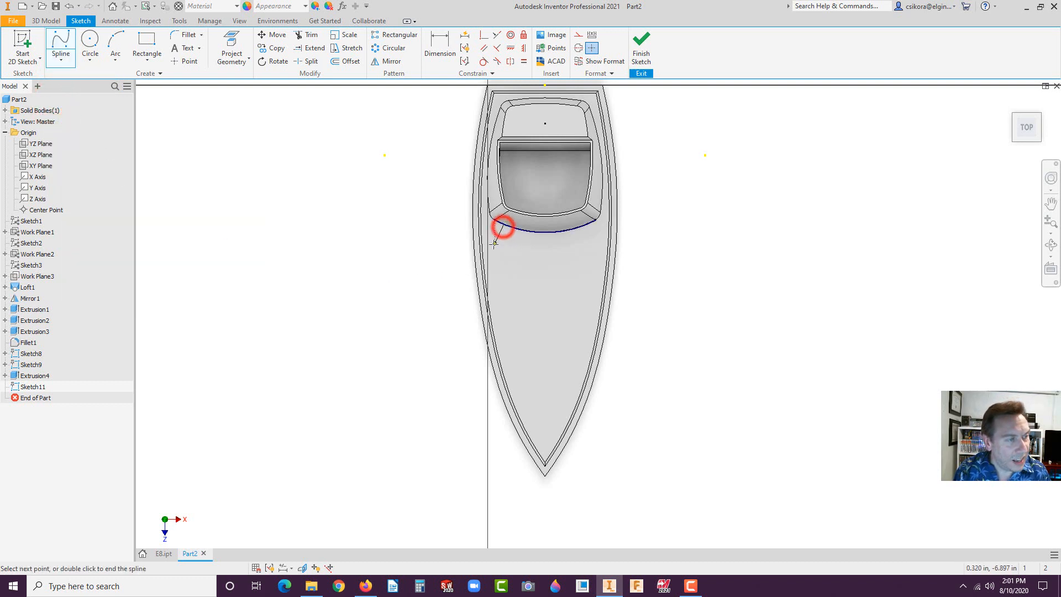
pyautogui.click(496, 275)
pyautogui.click(518, 316)
pyautogui.click(526, 358)
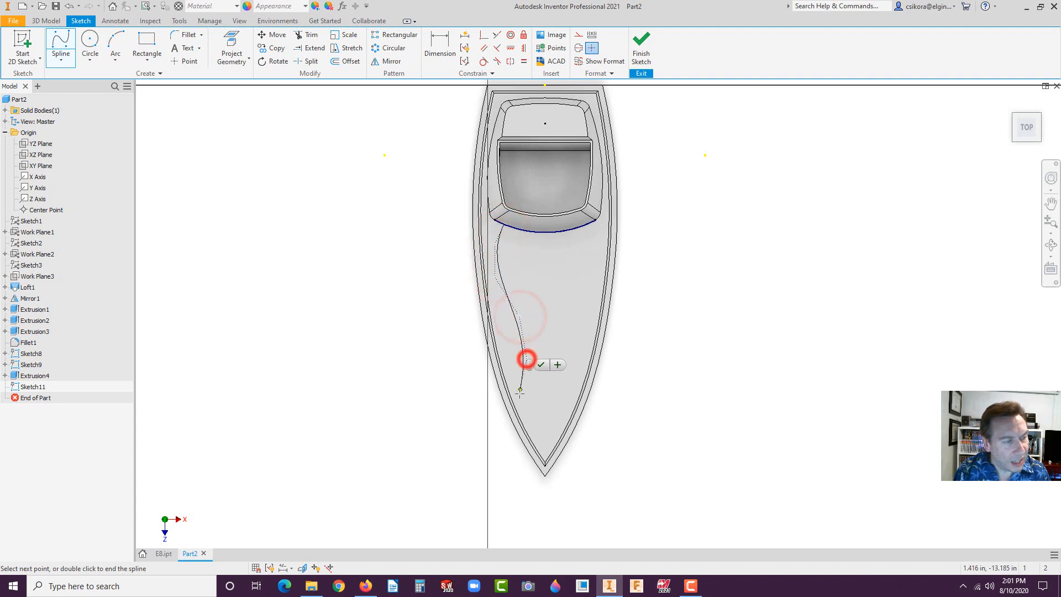
pyautogui.scroll(-5, 523, 428)
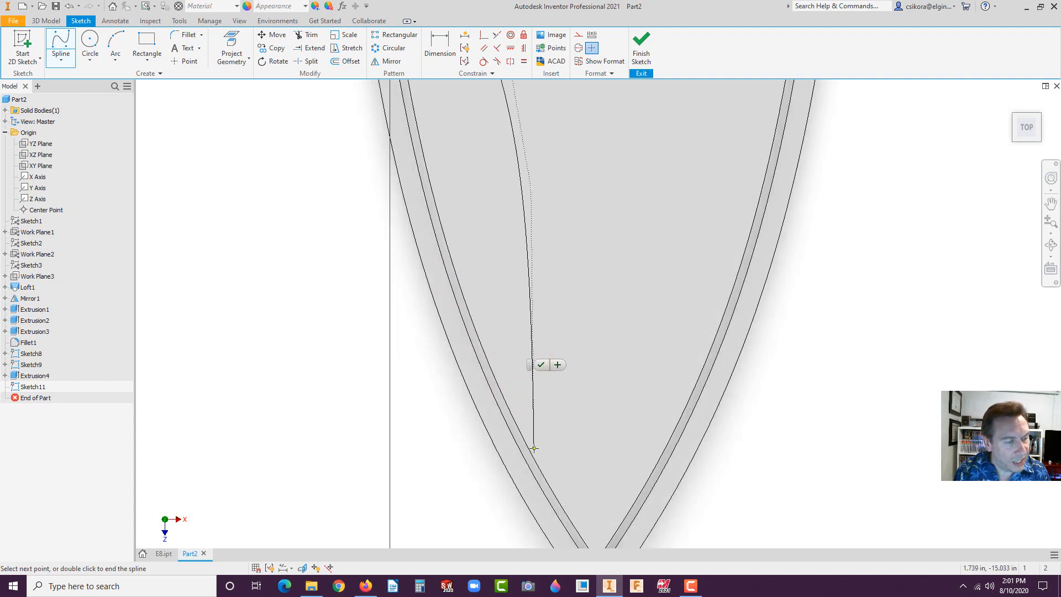
pyautogui.doubleClick(531, 455)
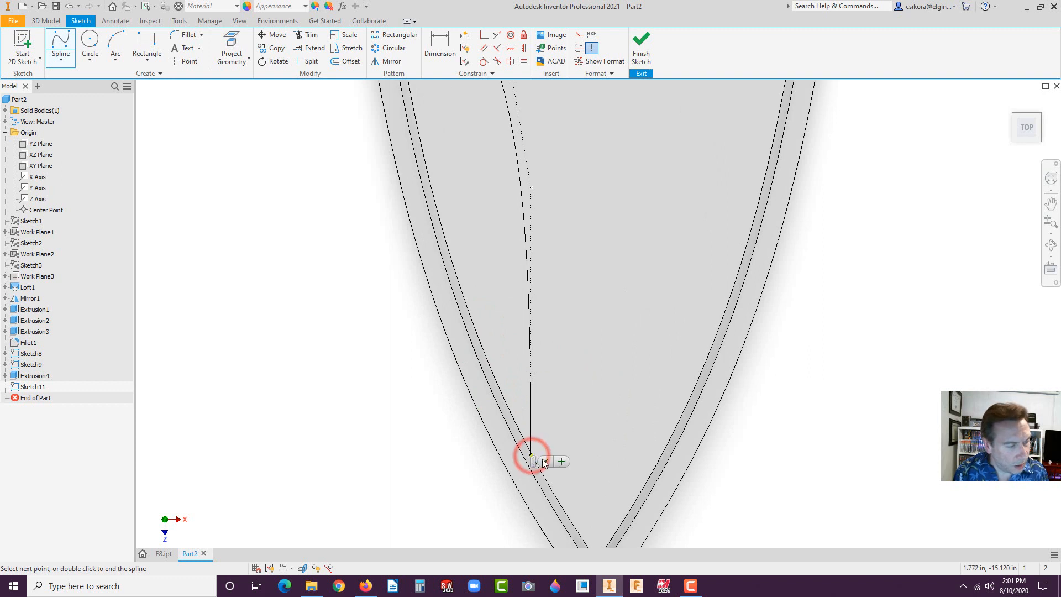
pyautogui.click(546, 465)
# Reshape the spline's upper bulge by moving its control vertices near the cabin slightly outward and toward the bow
pyautogui.scroll(3, 616, 345)
pyautogui.scroll(3, 617, 345)
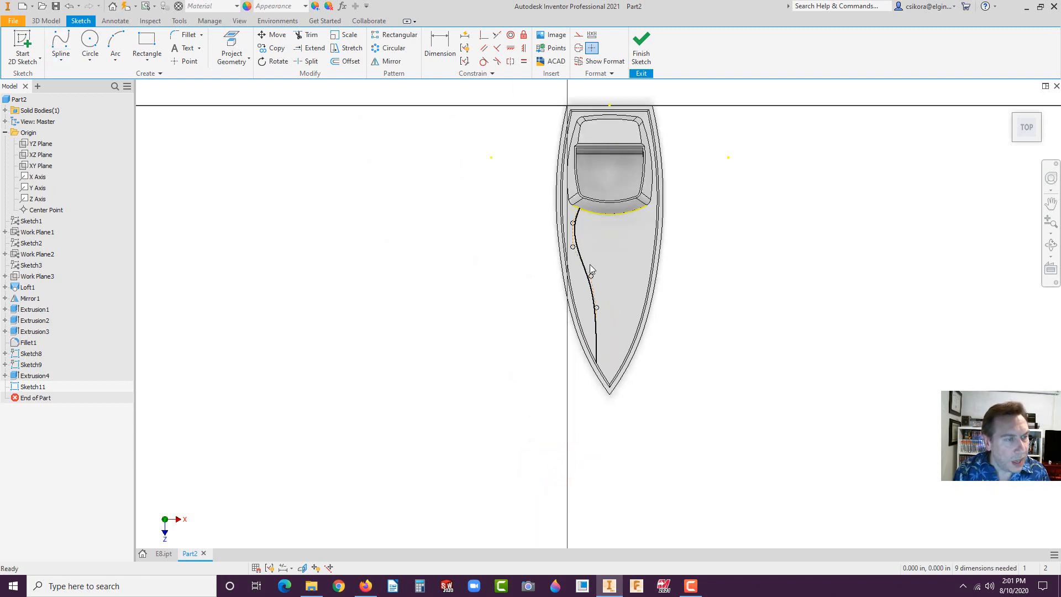
pyautogui.scroll(-5, 590, 268)
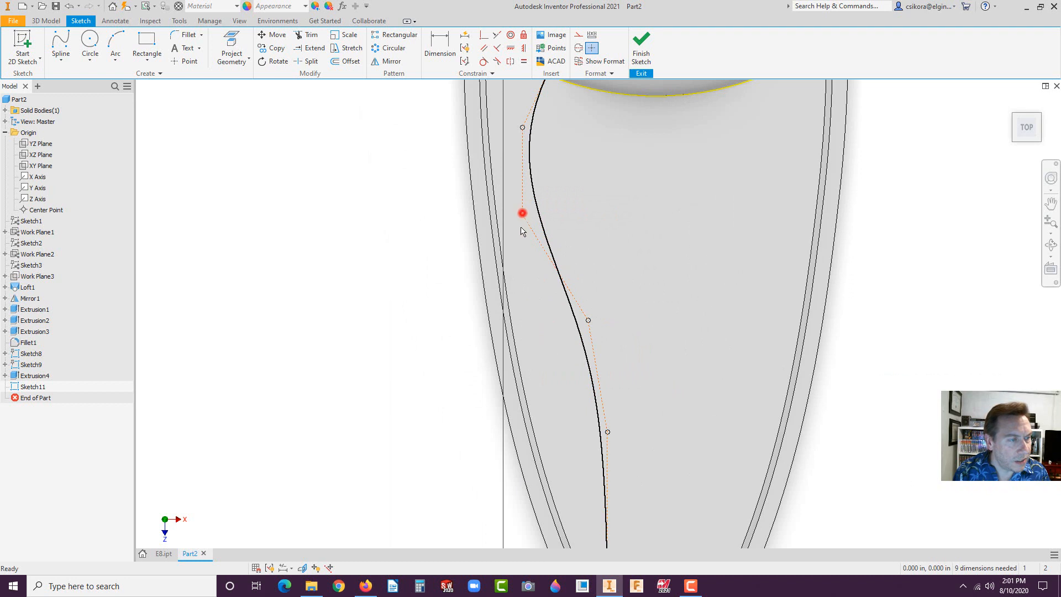
pyautogui.moveTo(522, 228)
pyautogui.mouseDown()
pyautogui.moveTo(522, 218)
pyautogui.moveTo(510, 225)
pyautogui.moveTo(512, 238)
pyautogui.mouseUp()
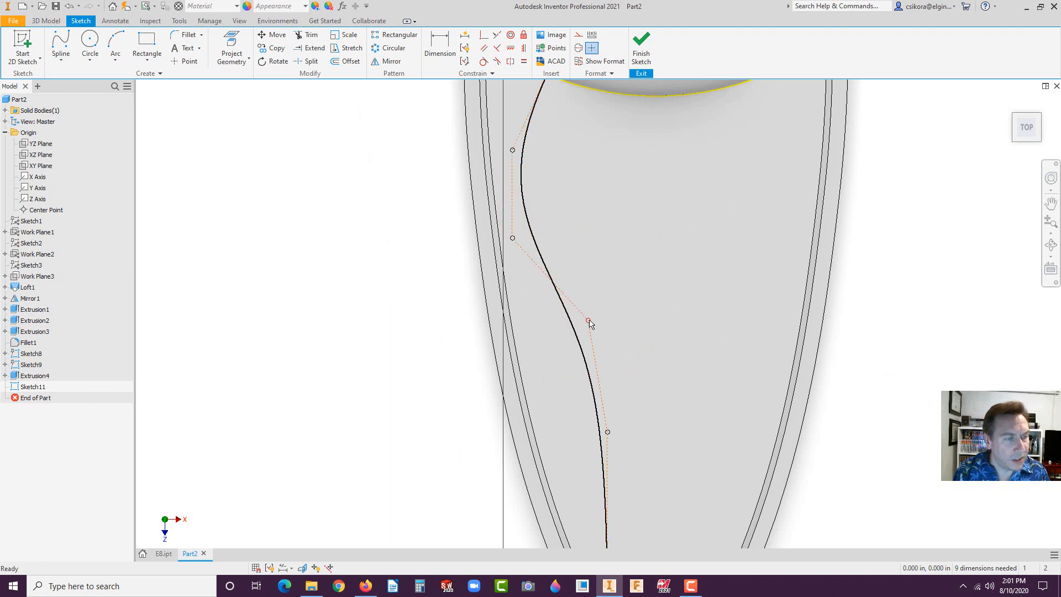
pyautogui.scroll(4, 614, 354)
pyautogui.scroll(-3, 649, 342)
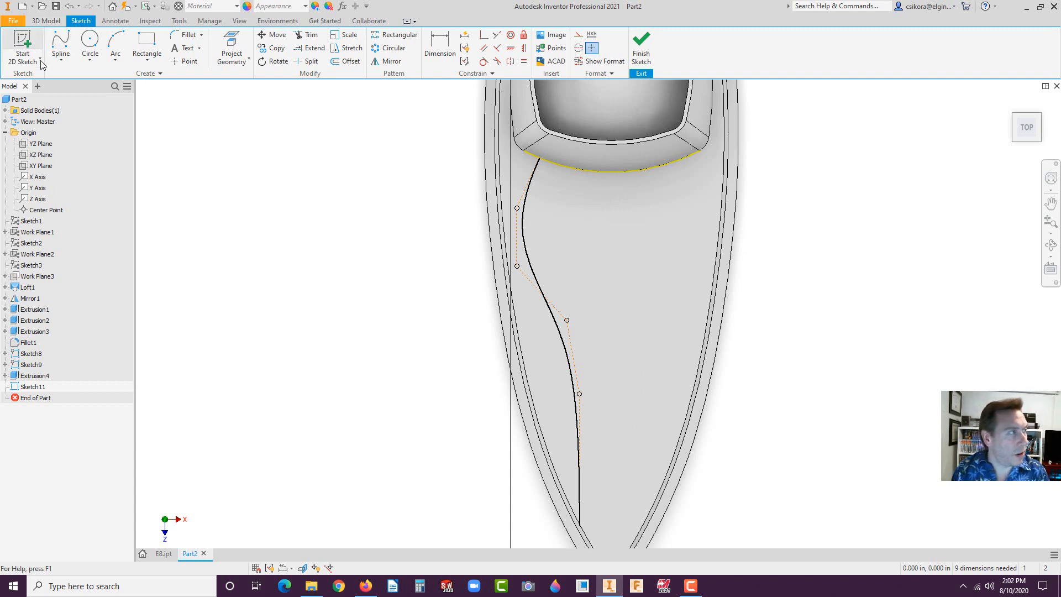
# Sketch a second control vertex spline between the first one and the boat's centre, from the cabin's front edge to the bow edge
pyautogui.click(61, 59)
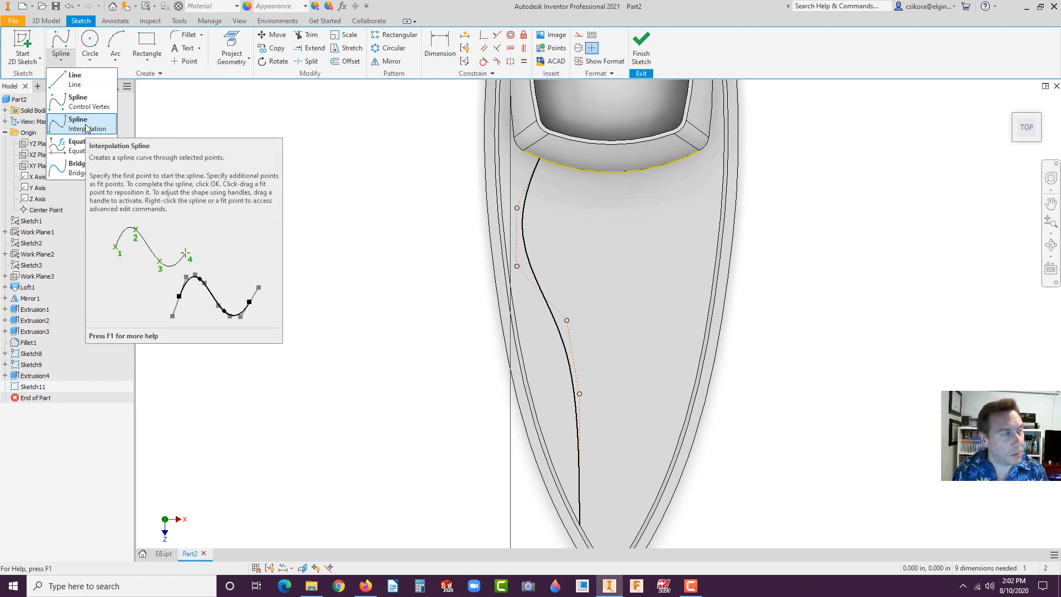
pyautogui.click(207, 127)
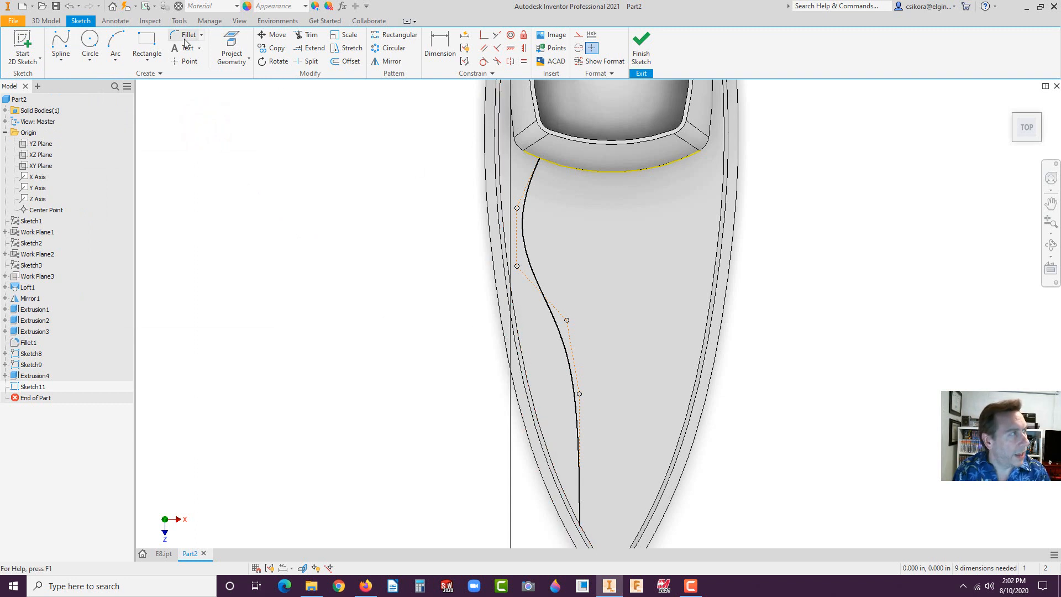
pyautogui.click(65, 38)
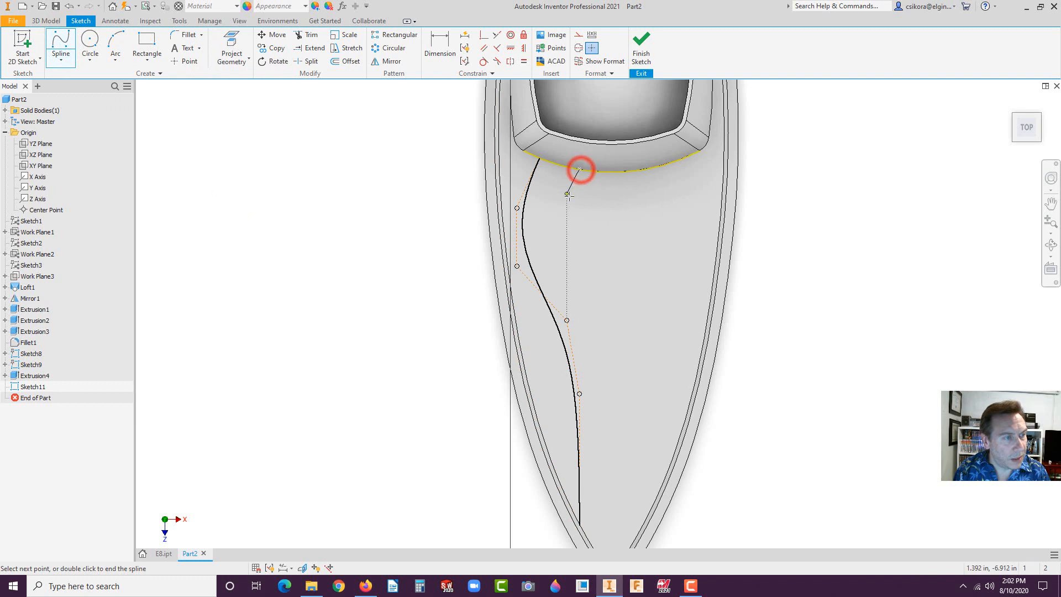
pyautogui.click(561, 215)
pyautogui.click(569, 282)
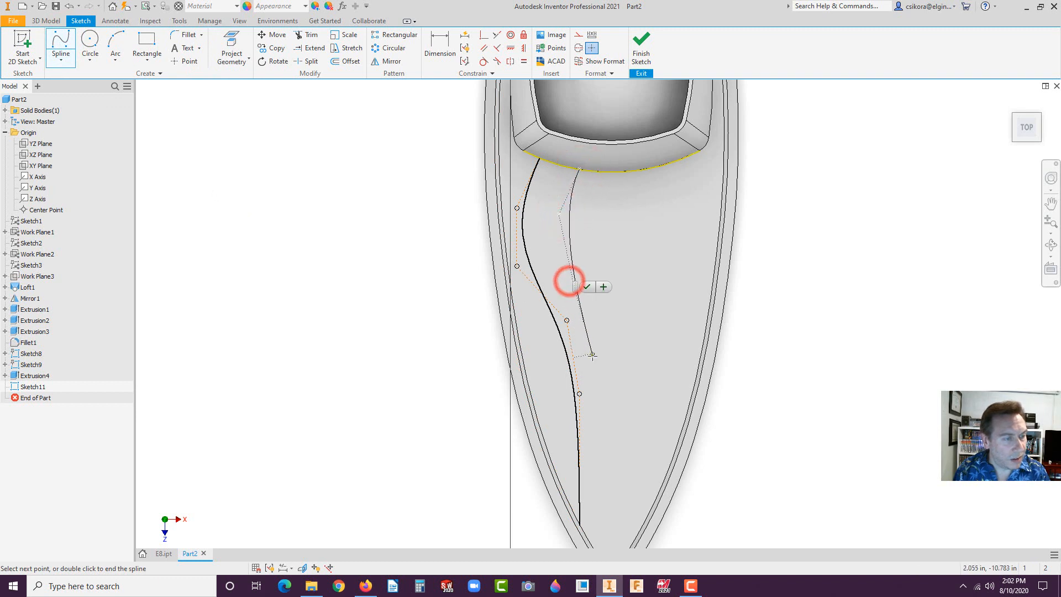
pyautogui.click(592, 369)
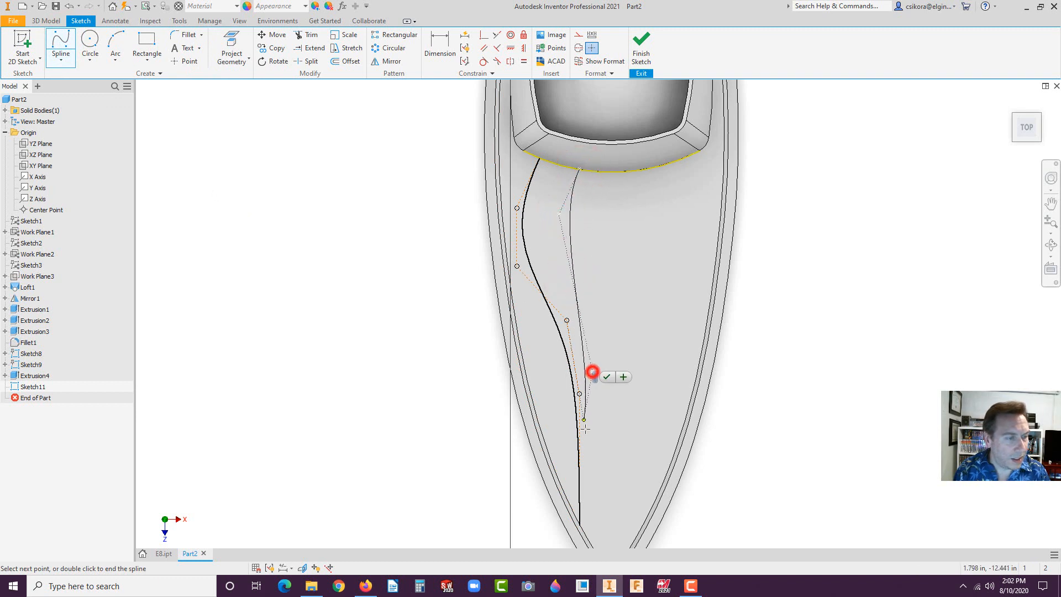
pyautogui.click(589, 499)
pyautogui.click(588, 544)
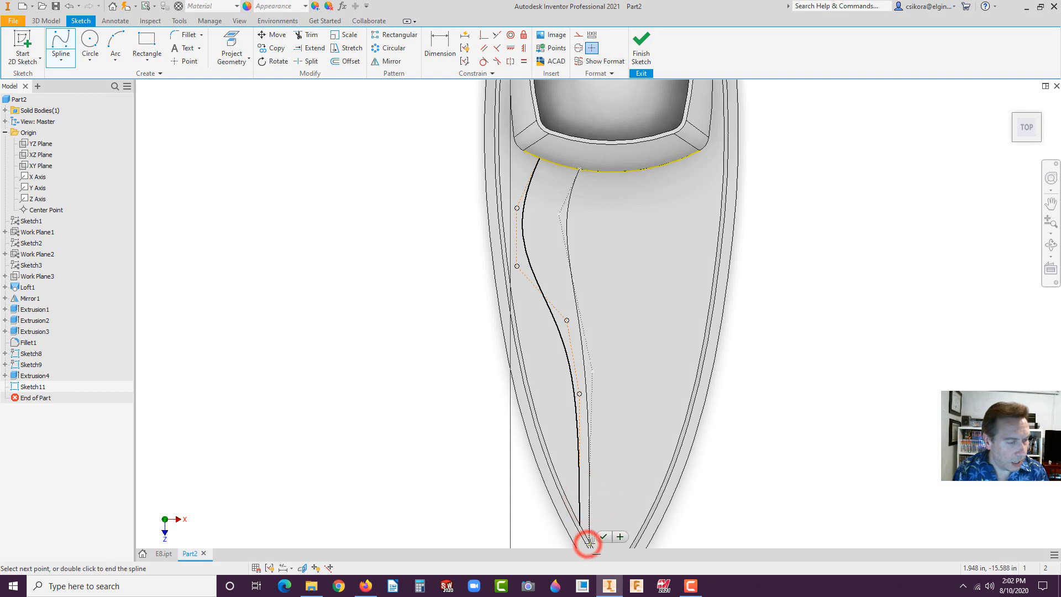
pyautogui.click(604, 537)
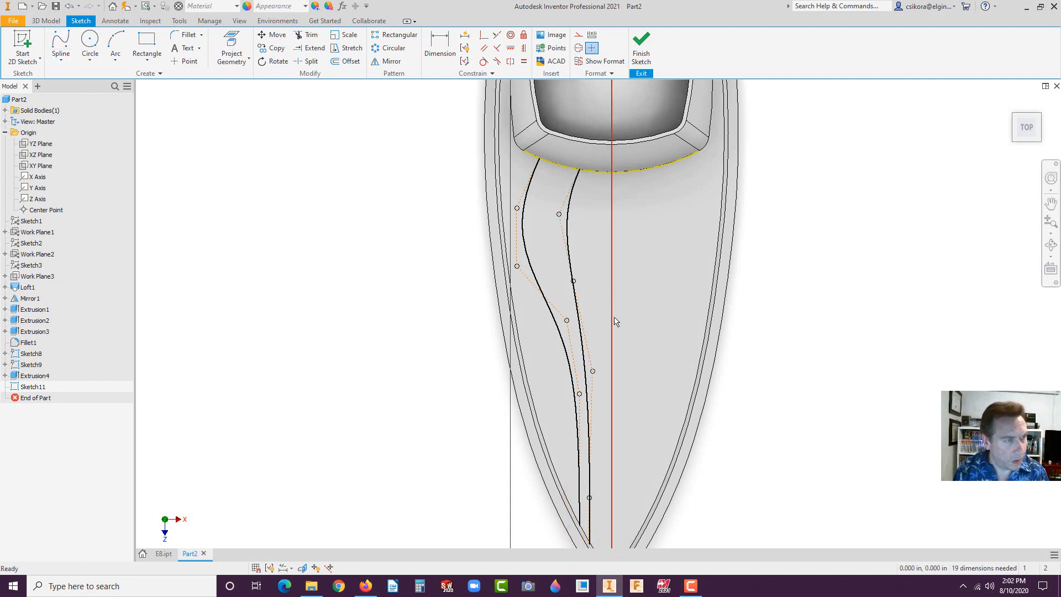
# Close the stripe's cabin end with a three-point arc between the two spline endpoints, following the cabin's front edge
pyautogui.click(117, 42)
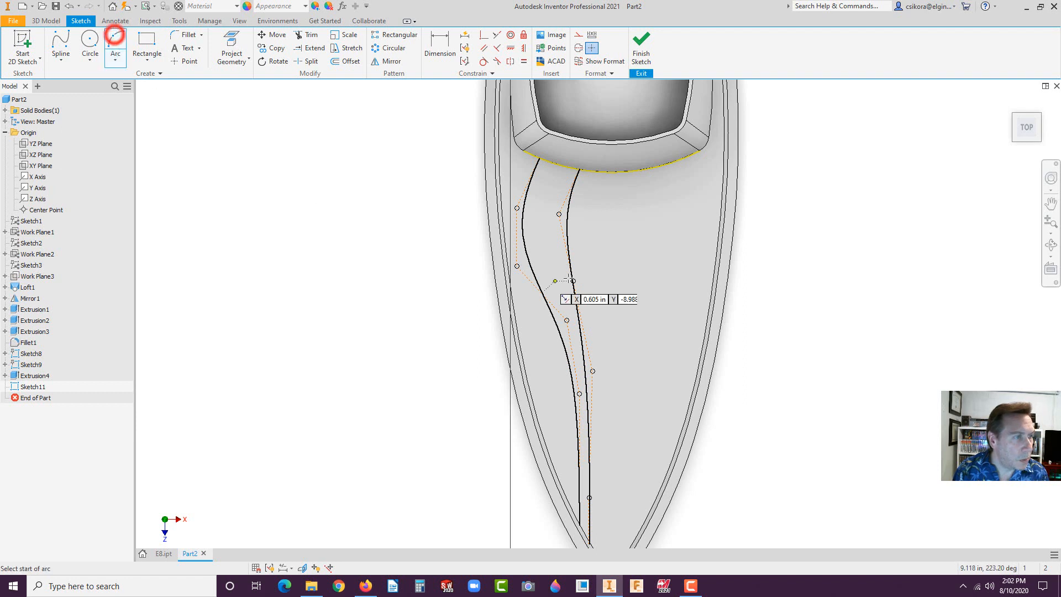
pyautogui.click(536, 160)
pyautogui.click(577, 169)
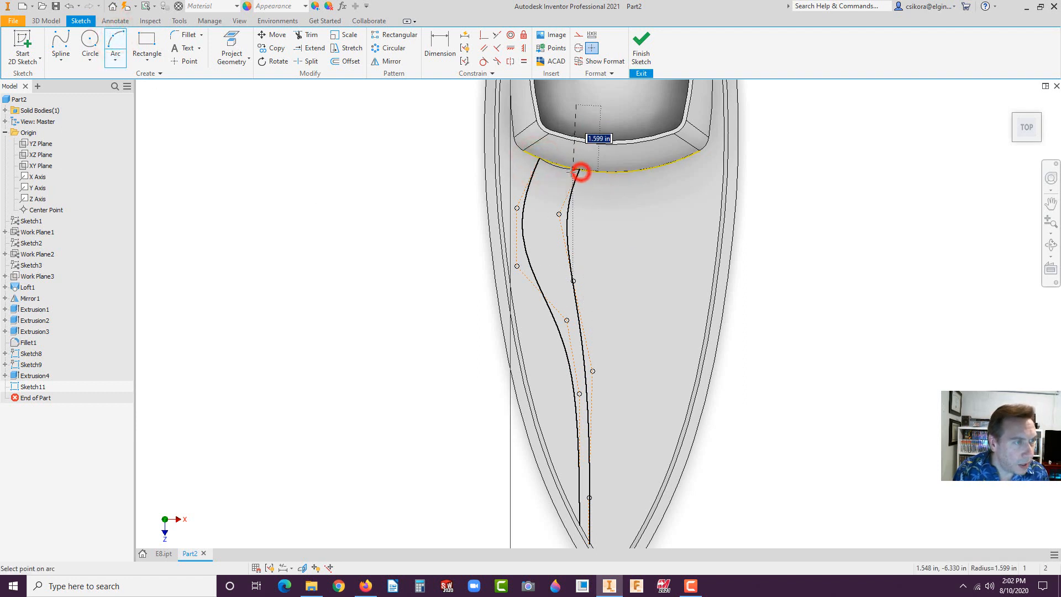
pyautogui.scroll(-5, 574, 170)
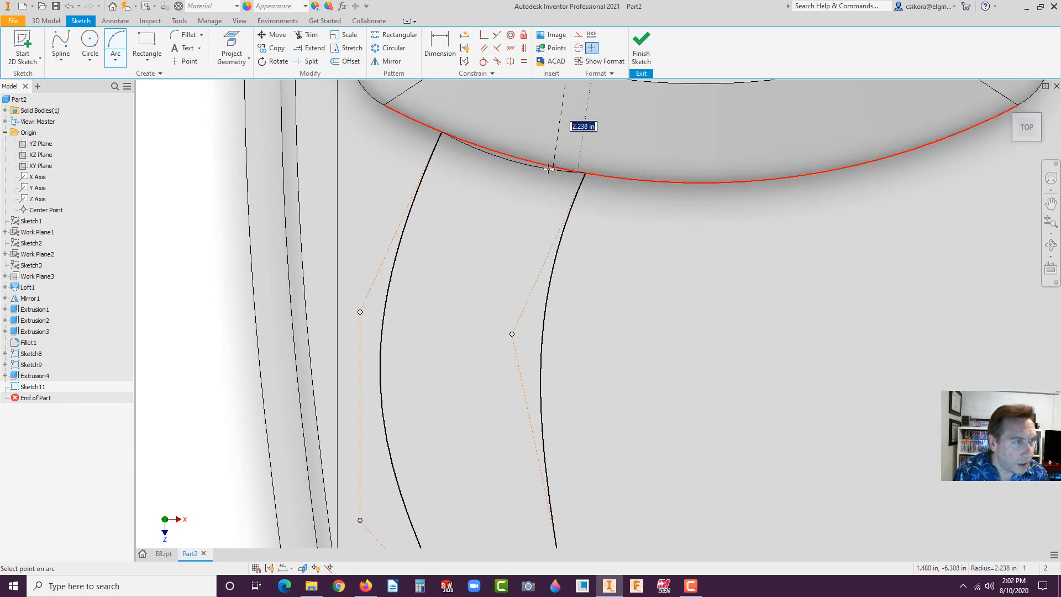
pyautogui.click(565, 168)
# Close the stripe's bow end with a three-point arc joining the two splines' lower endpoints
pyautogui.scroll(5, 498, 260)
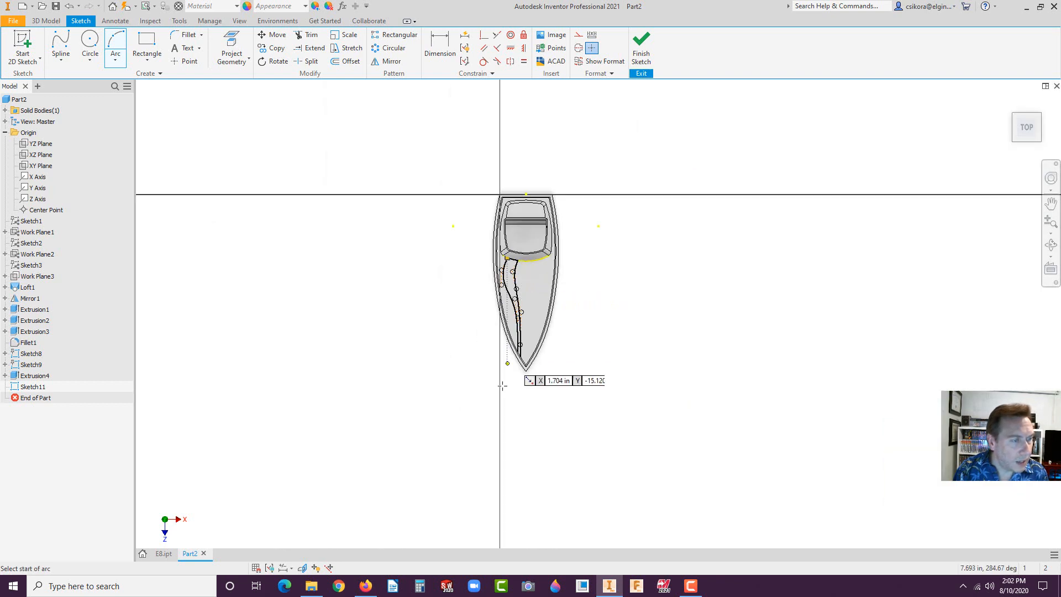
pyautogui.scroll(-6, 507, 370)
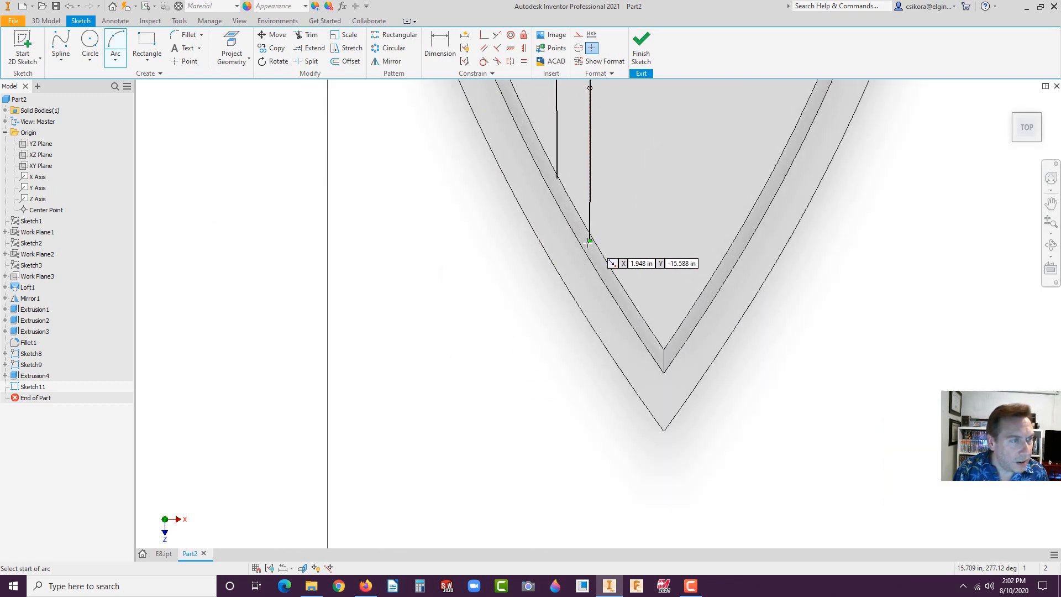
pyautogui.click(589, 240)
pyautogui.click(557, 177)
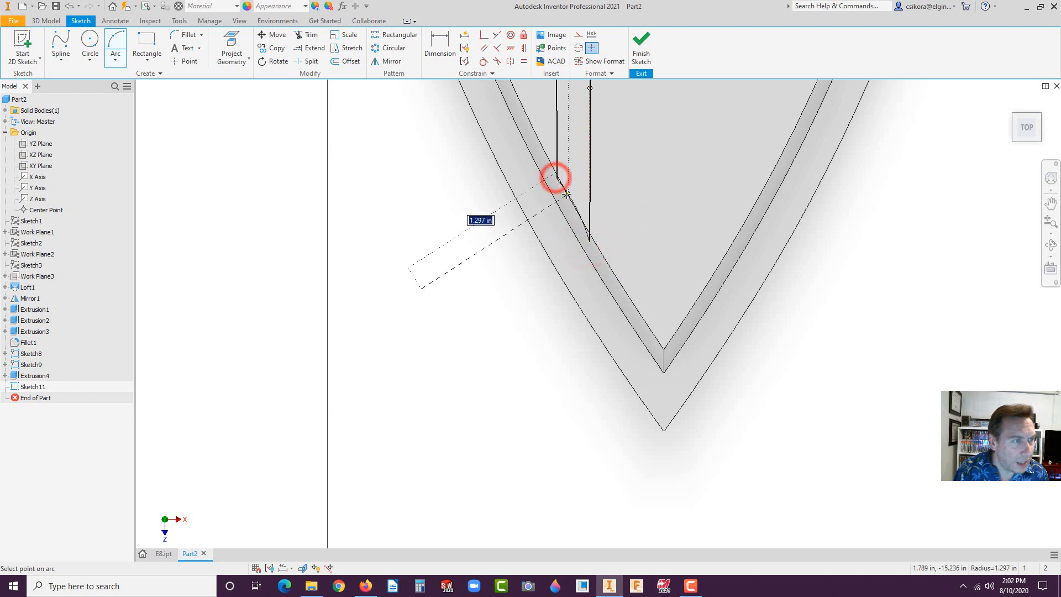
pyautogui.click(564, 197)
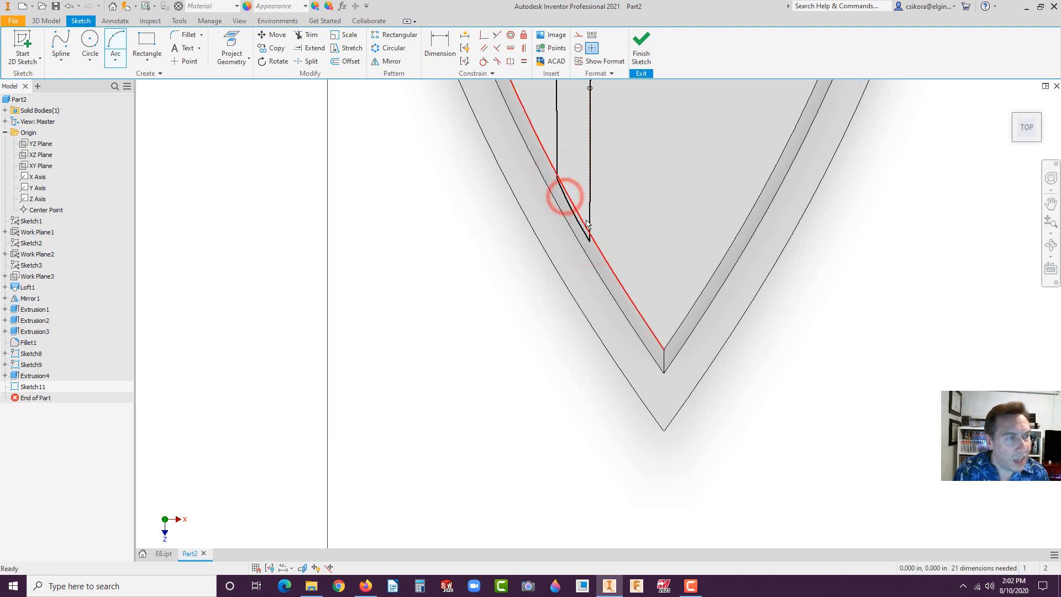
pyautogui.press('Escape')
# Move both endpoints of the bow-end arc slightly back so they sit on the inner deck edge
pyautogui.moveTo(589, 240); pyautogui.dragTo(590, 231)
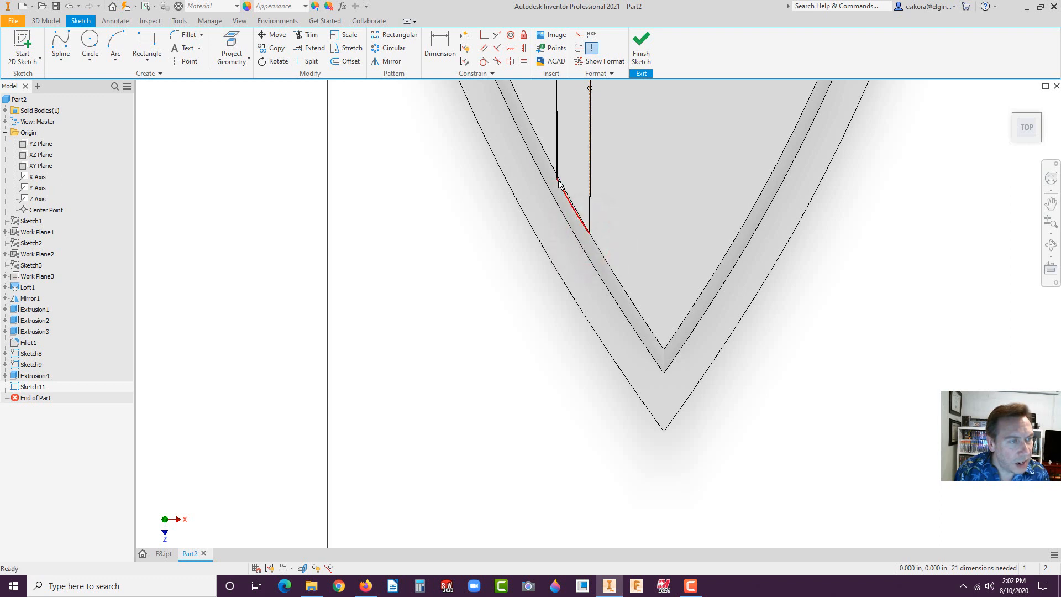
pyautogui.moveTo(557, 179); pyautogui.dragTo(557, 174)
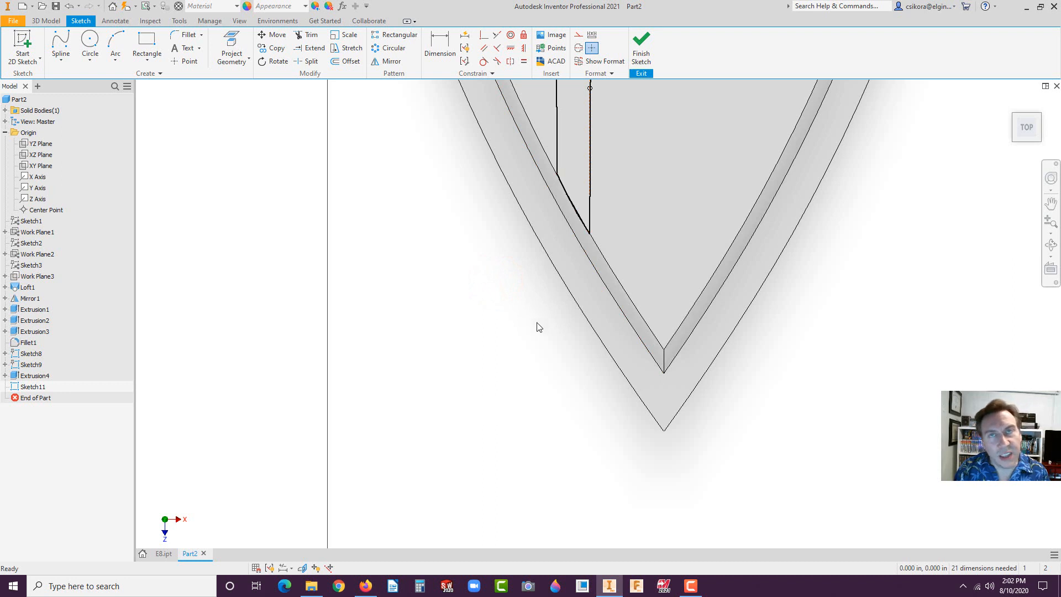
pyautogui.scroll(-5, 537, 327)
# Draw a vertical centre line from the inner bow tip up into the cockpit
pyautogui.click(381, 275)
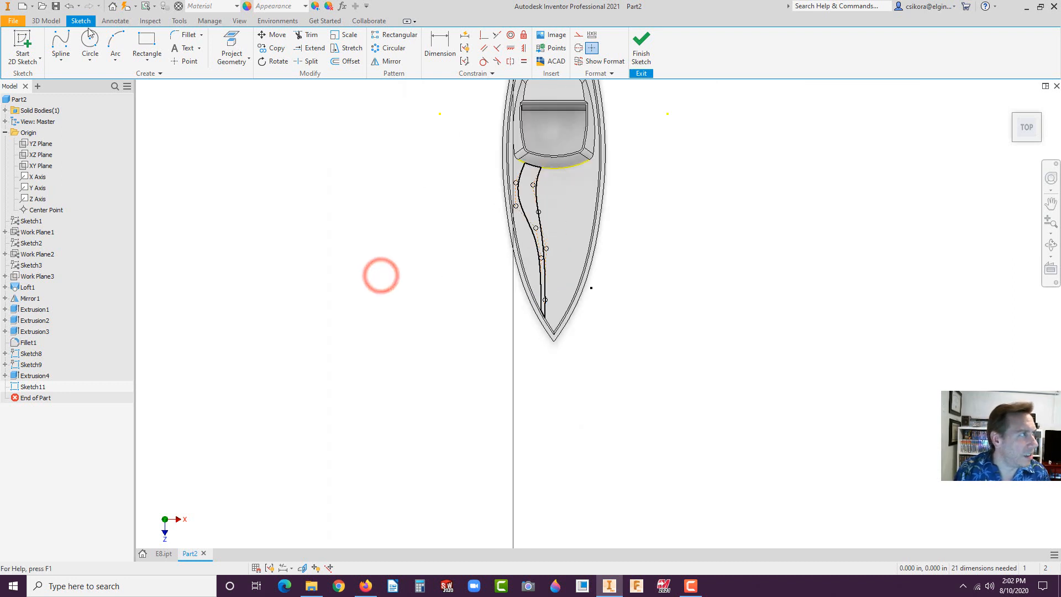
pyautogui.click(58, 56)
pyautogui.click(67, 76)
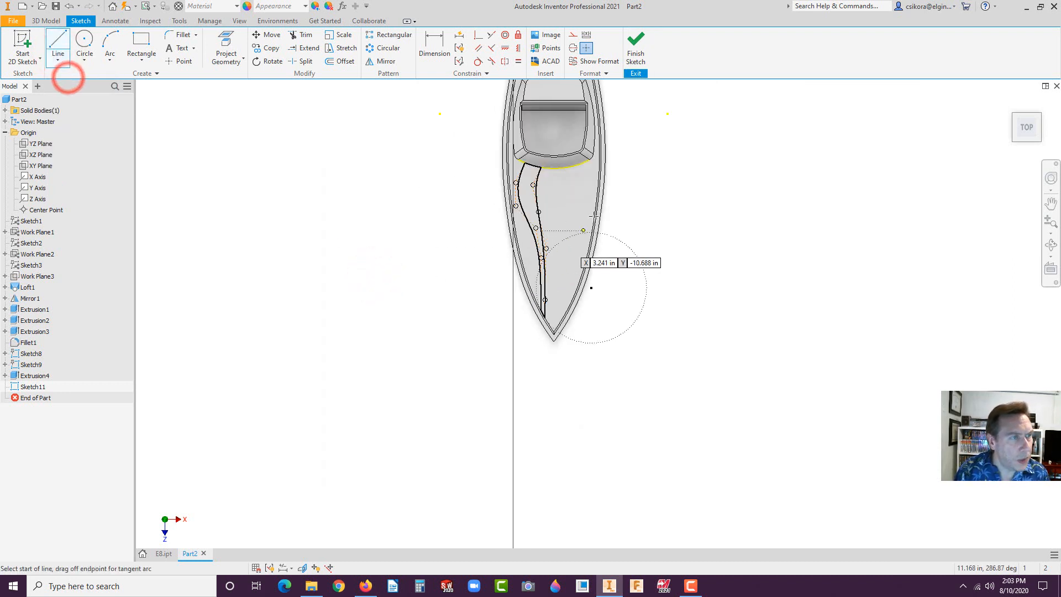
pyautogui.click(553, 336)
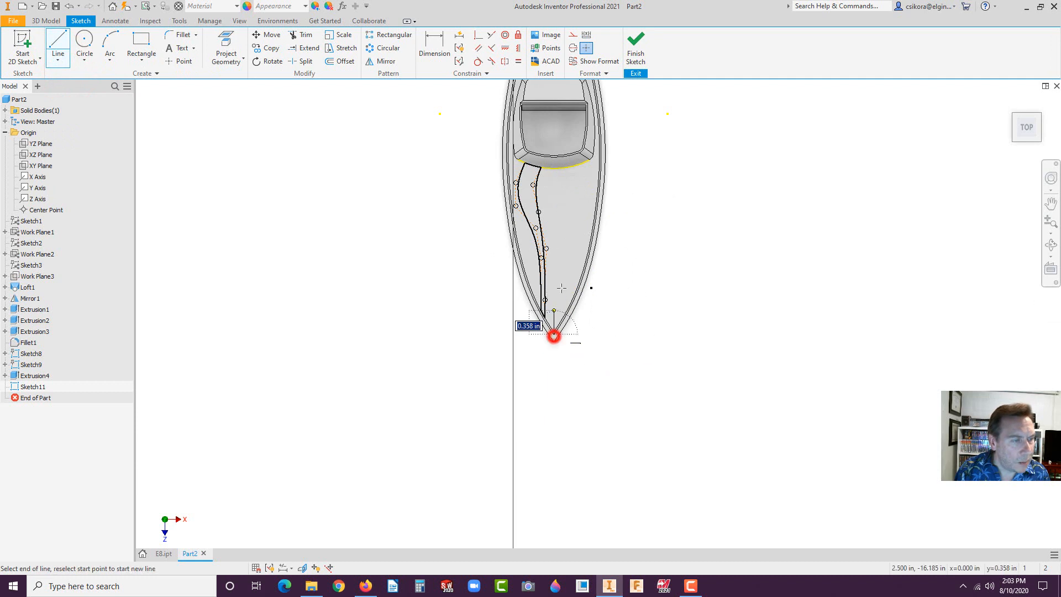
pyautogui.click(553, 128)
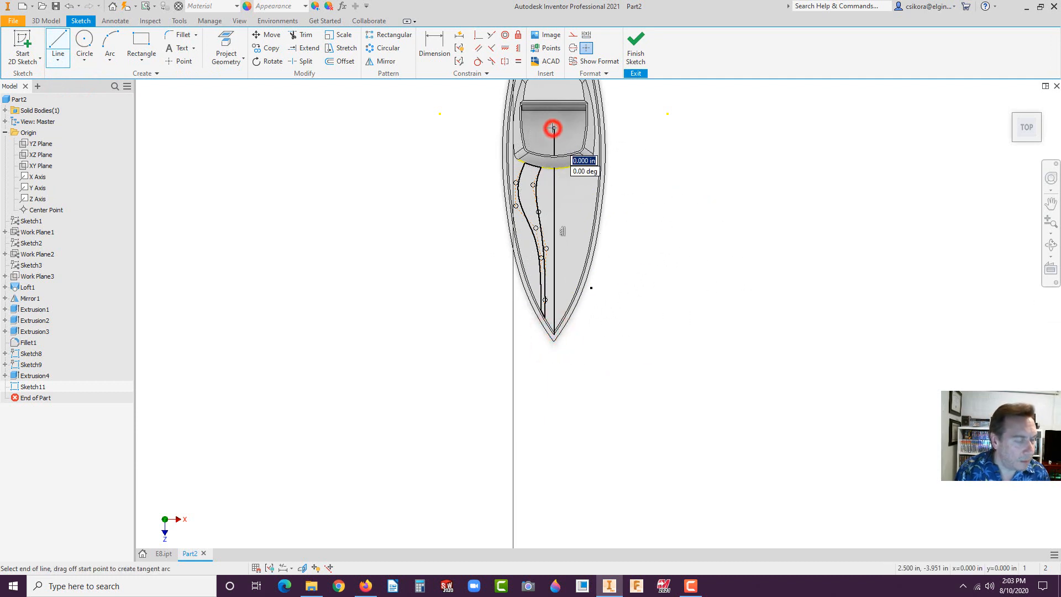
pyautogui.press('Escape')
pyautogui.scroll(3, 566, 195)
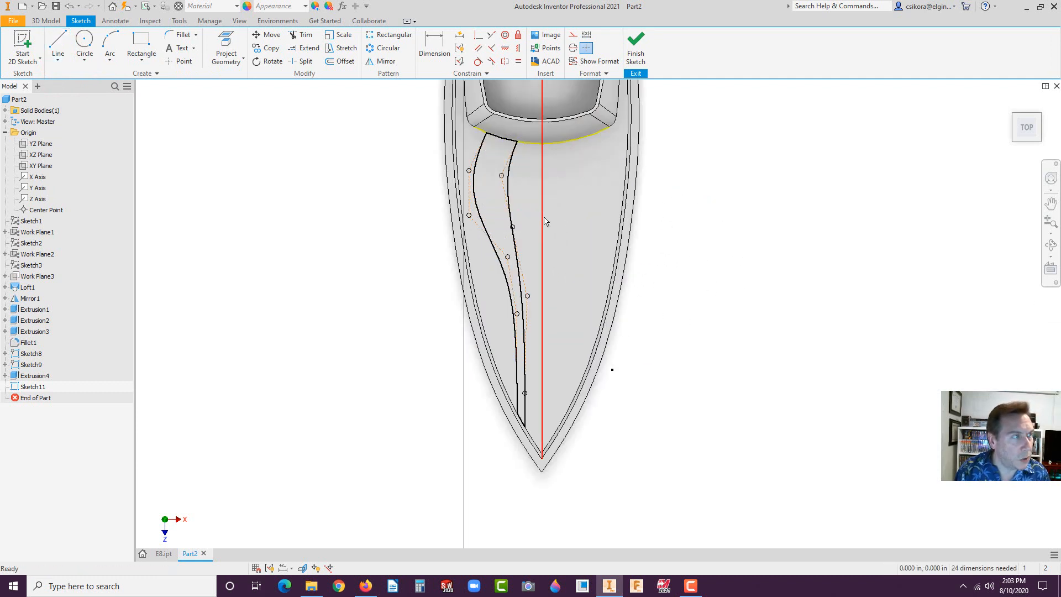
# Mirror the complete curved stripe outline about the vertical centre line to the other half of the deck
pyautogui.click(381, 61)
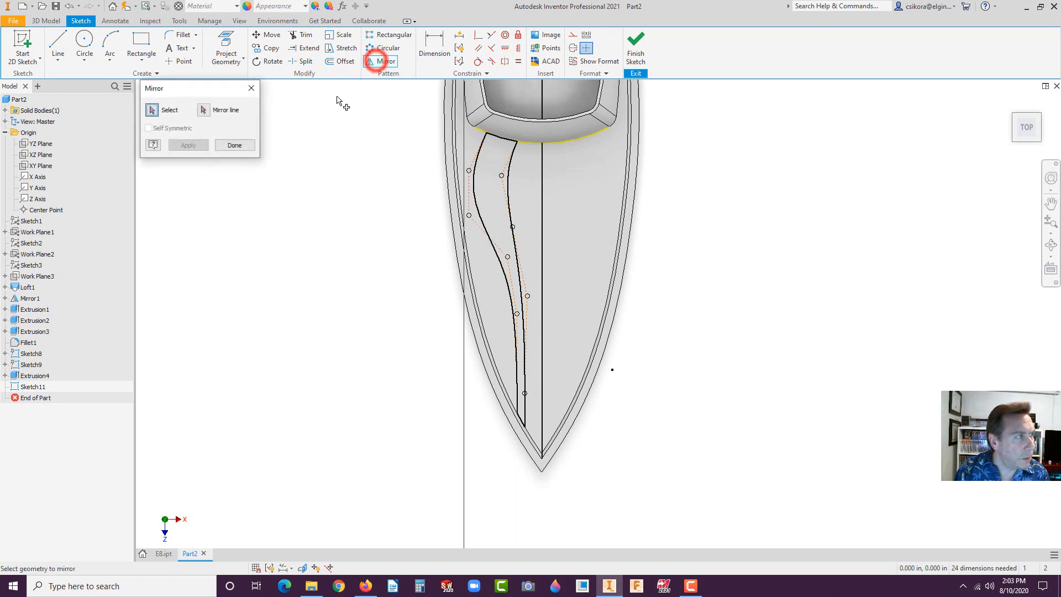
pyautogui.moveTo(436, 118); pyautogui.dragTo(532, 467)
pyautogui.click(204, 113)
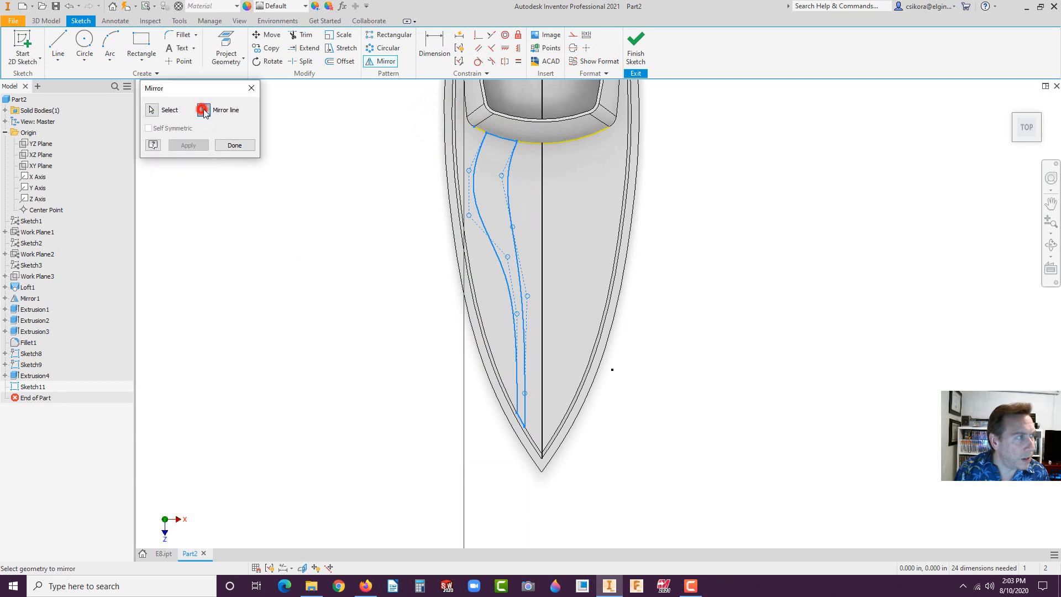
pyautogui.click(542, 275)
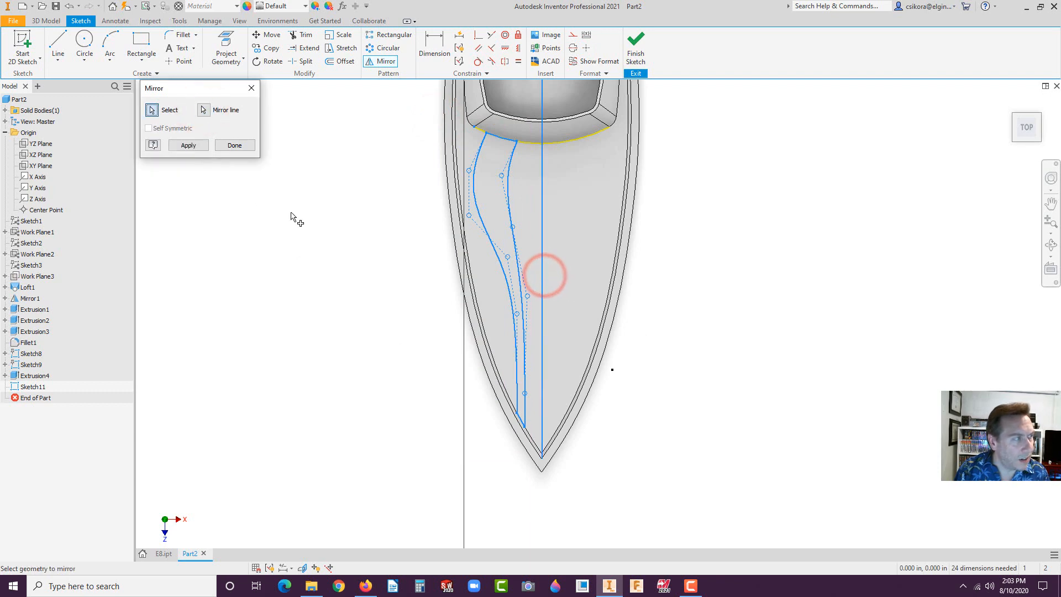
pyautogui.click(187, 145)
pyautogui.click(243, 141)
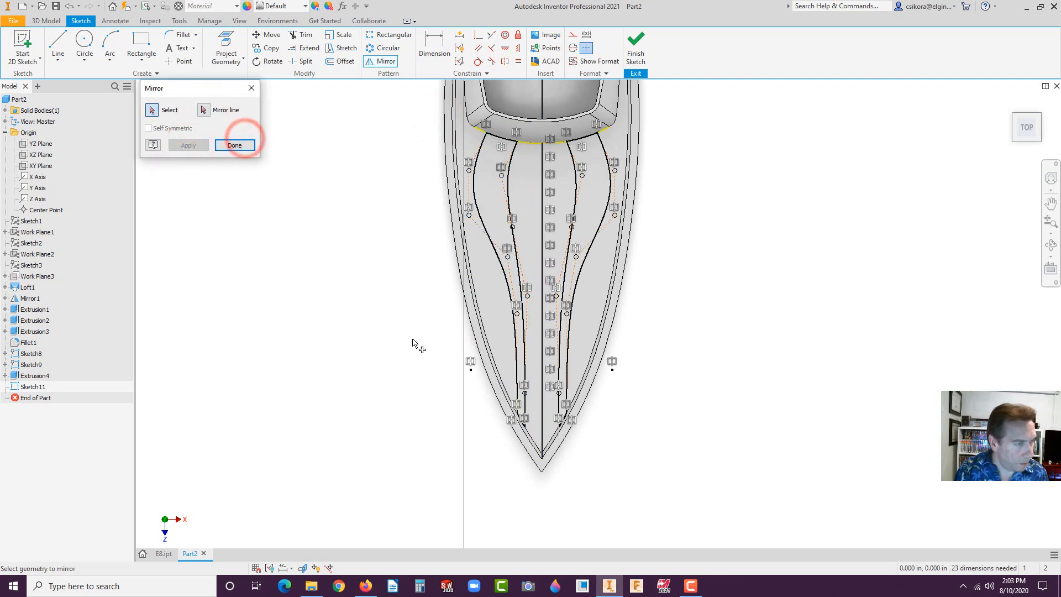
pyautogui.keyDown('shift'); pyautogui.moveTo(413, 340); pyautogui.dragTo(280, 243, button='middle'); pyautogui.keyUp('shift')
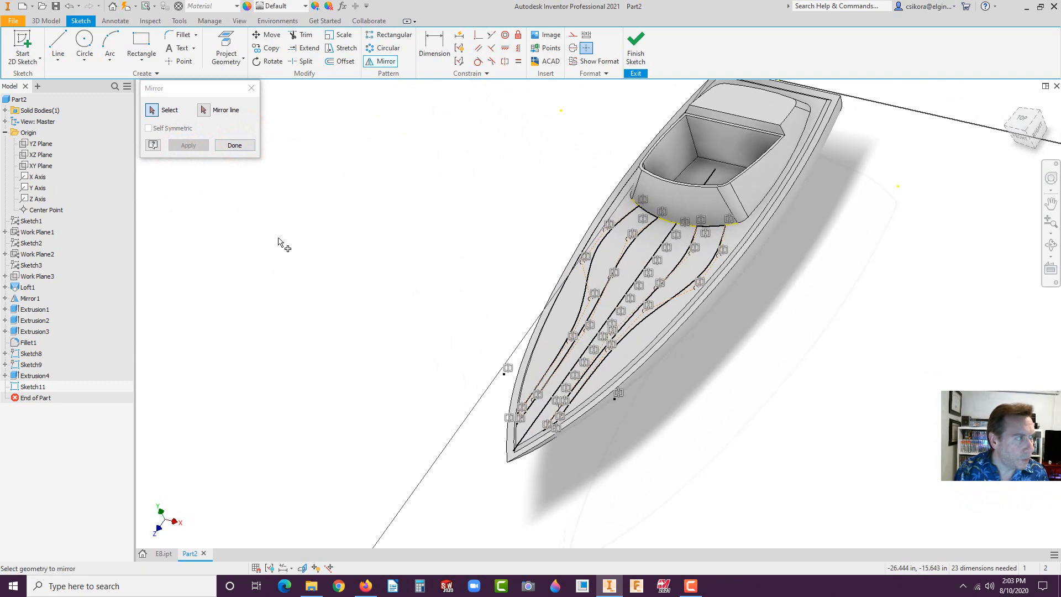
pyautogui.click(232, 146)
# Extrude both curved stripe profiles up from the deck by 0.01 in, joined to the boat body
pyautogui.click(46, 21)
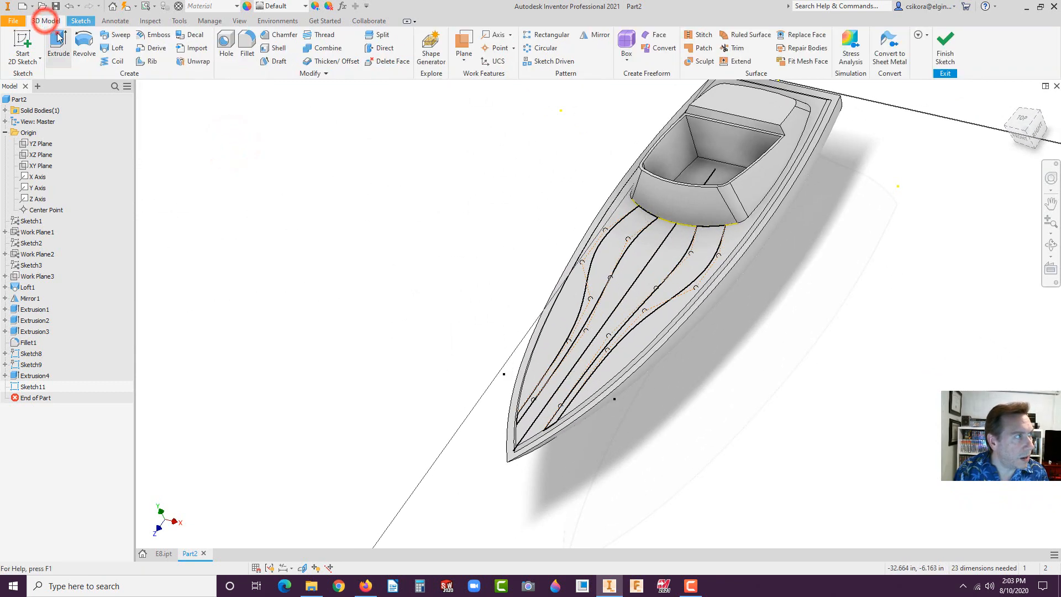
pyautogui.click(59, 37)
pyautogui.click(615, 238)
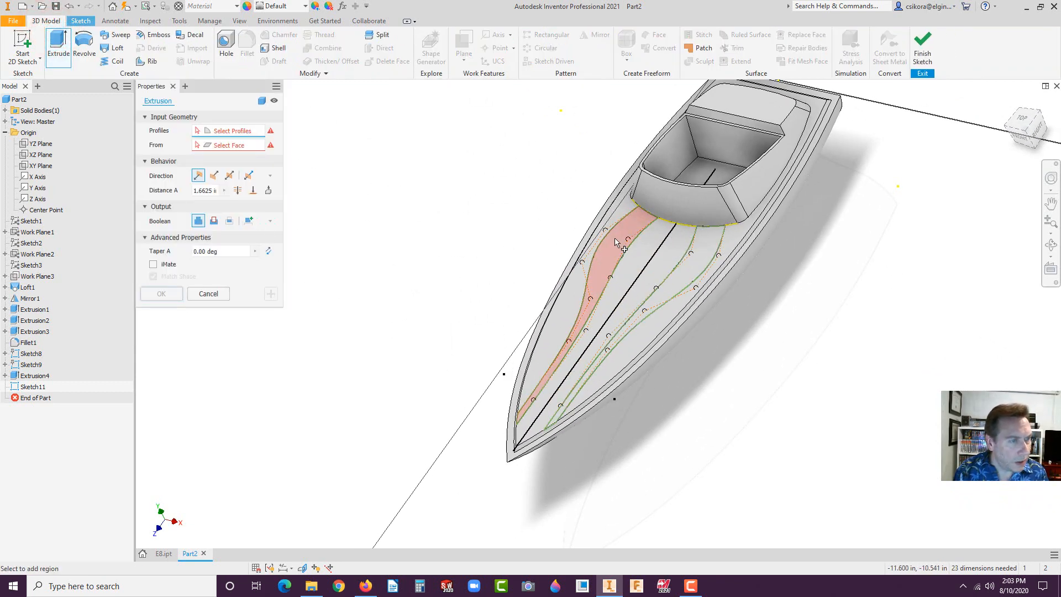
pyautogui.click(692, 258)
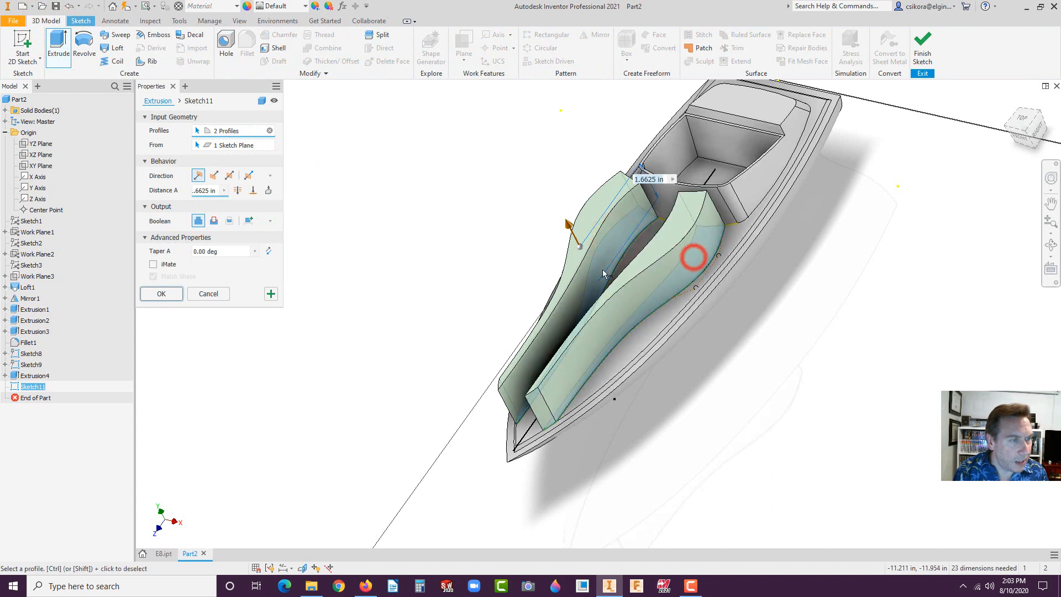
pyautogui.click(213, 191)
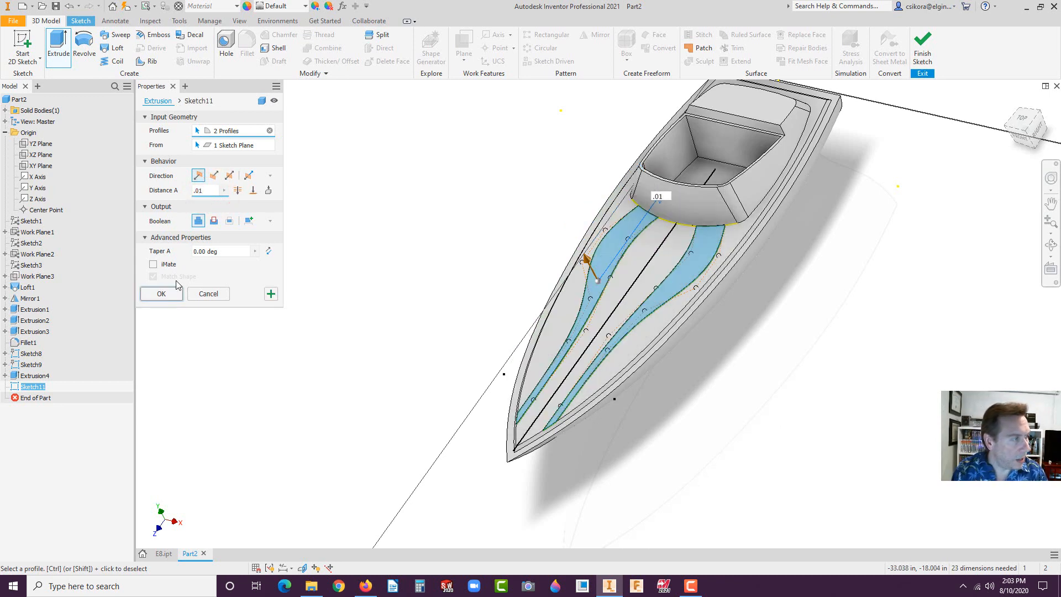
pyautogui.click(289, 310)
# Edit the cabin extrusion Extrusion2 and change its taper angle to slope the cabin walls further inward
pyautogui.moveTo(586, 327)
pyautogui.keyDown('shift'); pyautogui.mouseDown(button='middle')
pyautogui.moveTo(571, 346)
pyautogui.moveTo(592, 331)
pyautogui.mouseUp(button='middle'); pyautogui.keyUp('shift')
pyautogui.scroll(-4, 653, 356)
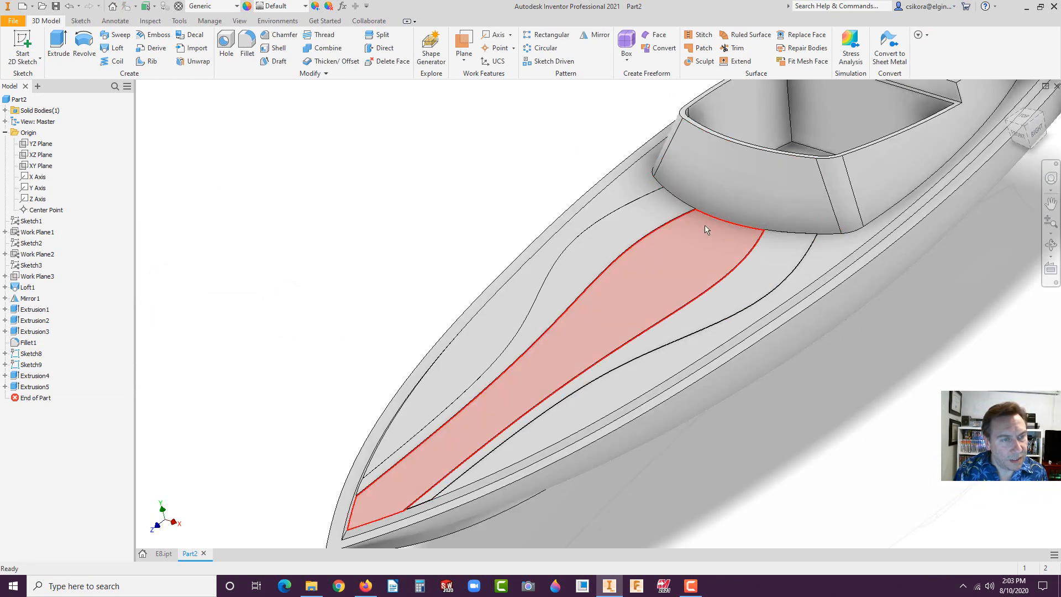
pyautogui.scroll(3, 719, 293)
pyautogui.keyDown('shift'); pyautogui.moveTo(720, 293); pyautogui.dragTo(675, 287, button='middle'); pyautogui.keyUp('shift')
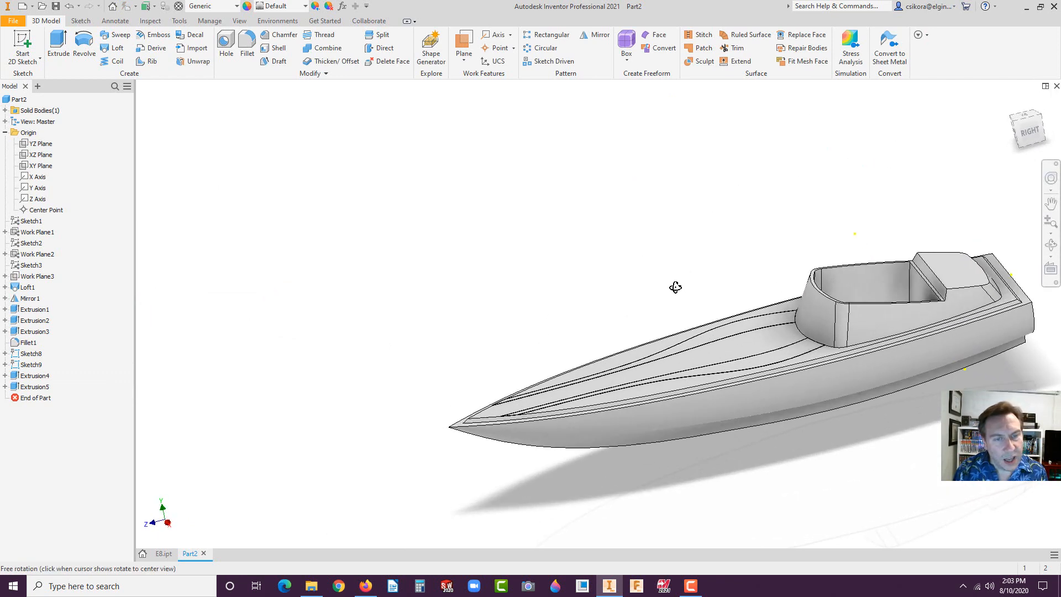
pyautogui.scroll(-5, 675, 287)
pyautogui.scroll(5, 730, 276)
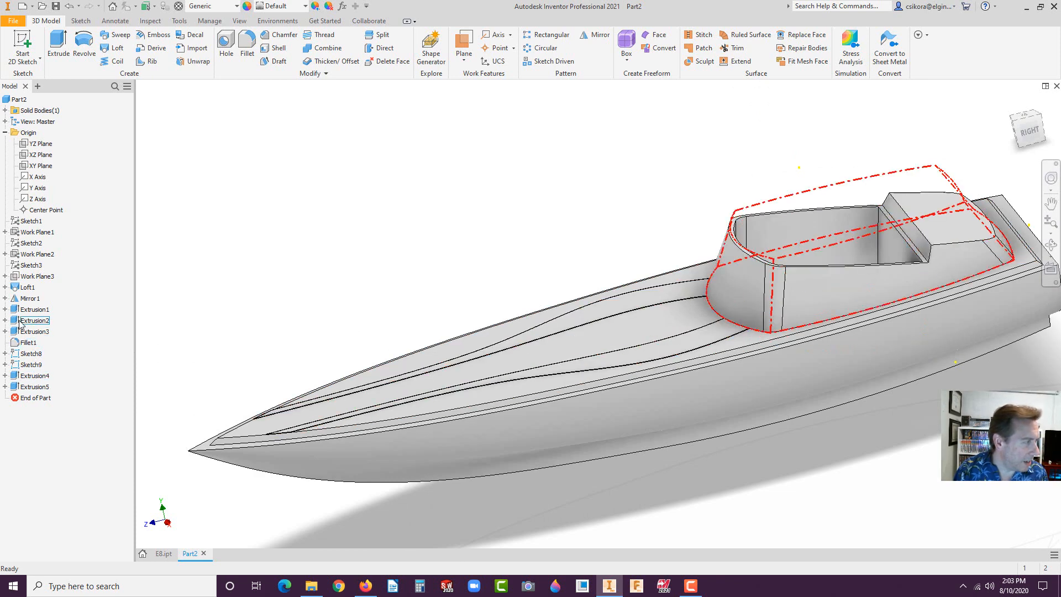
pyautogui.click(720, 280)
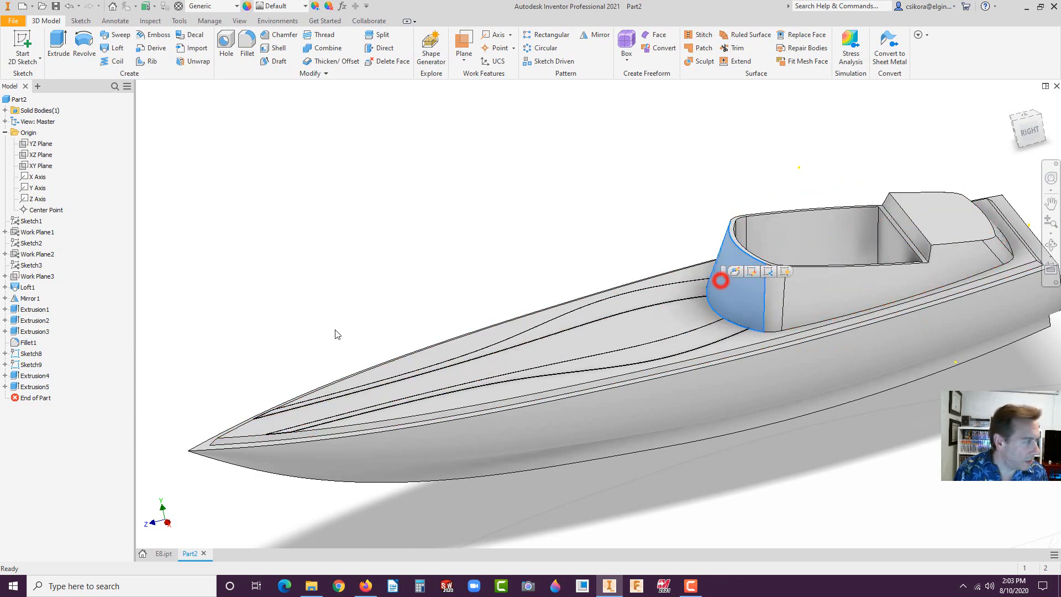
pyautogui.click(25, 308)
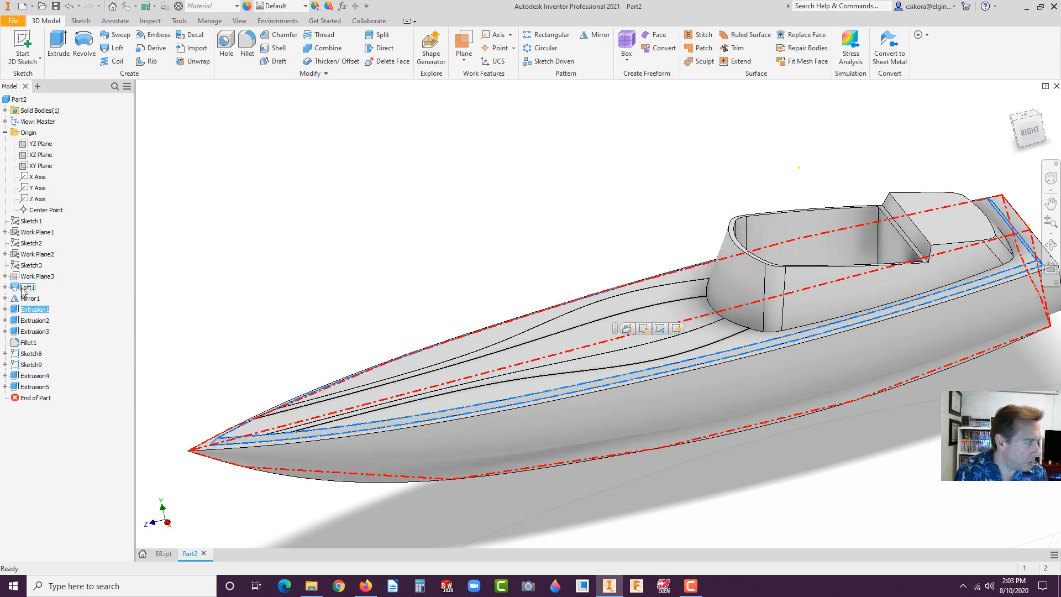
pyautogui.click(20, 322)
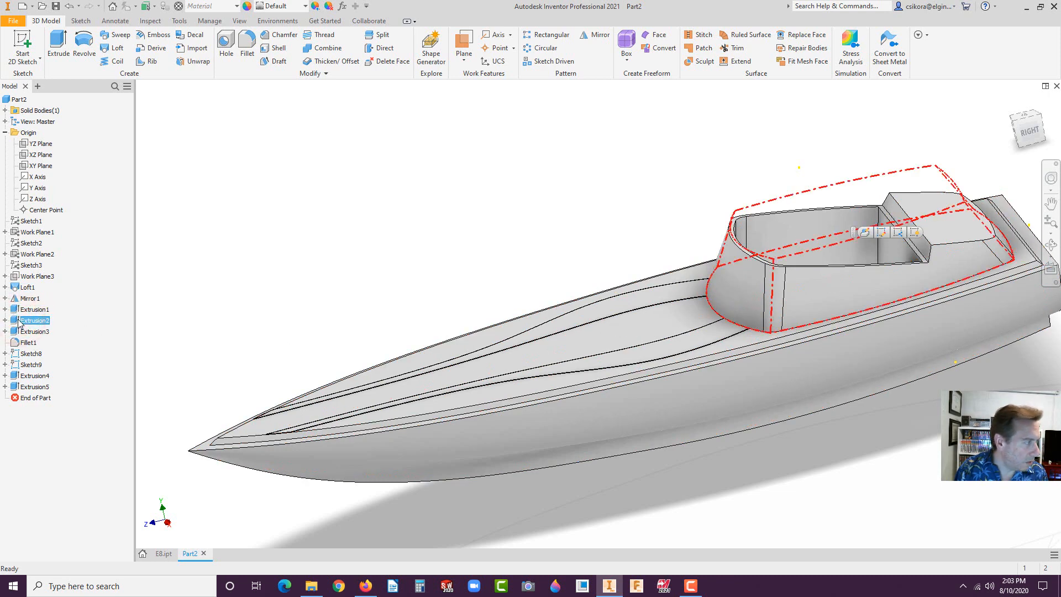
pyautogui.rightClick(15, 323)
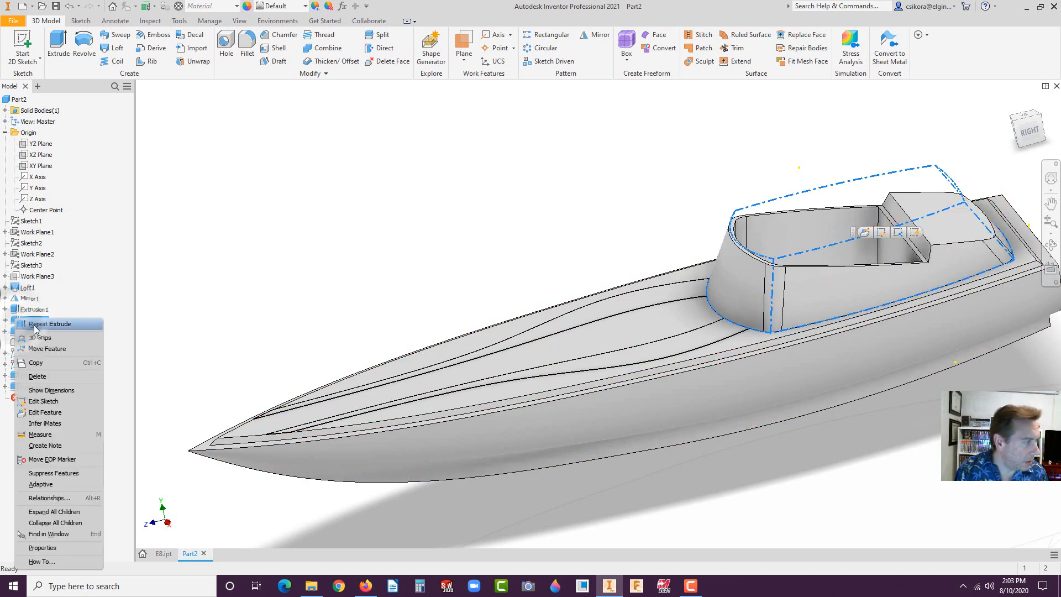
pyautogui.click(44, 411)
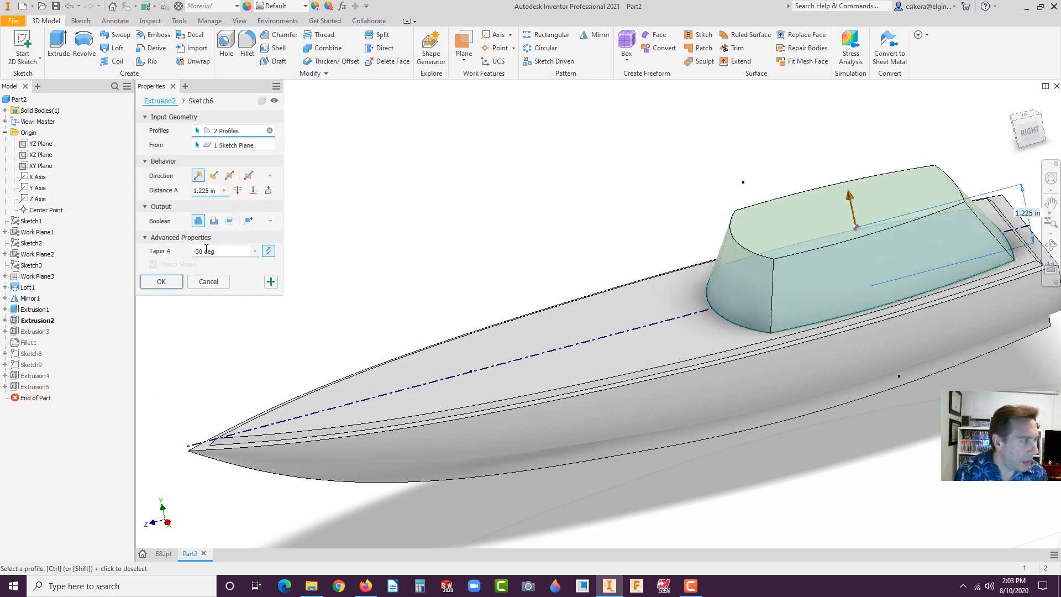
pyautogui.click(199, 252)
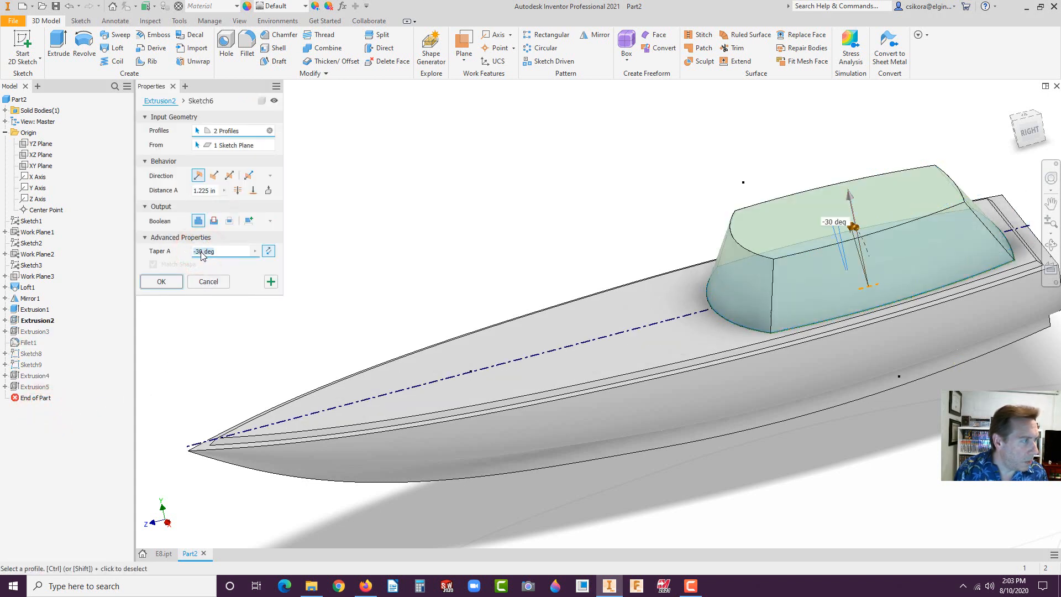
pyautogui.click(202, 252)
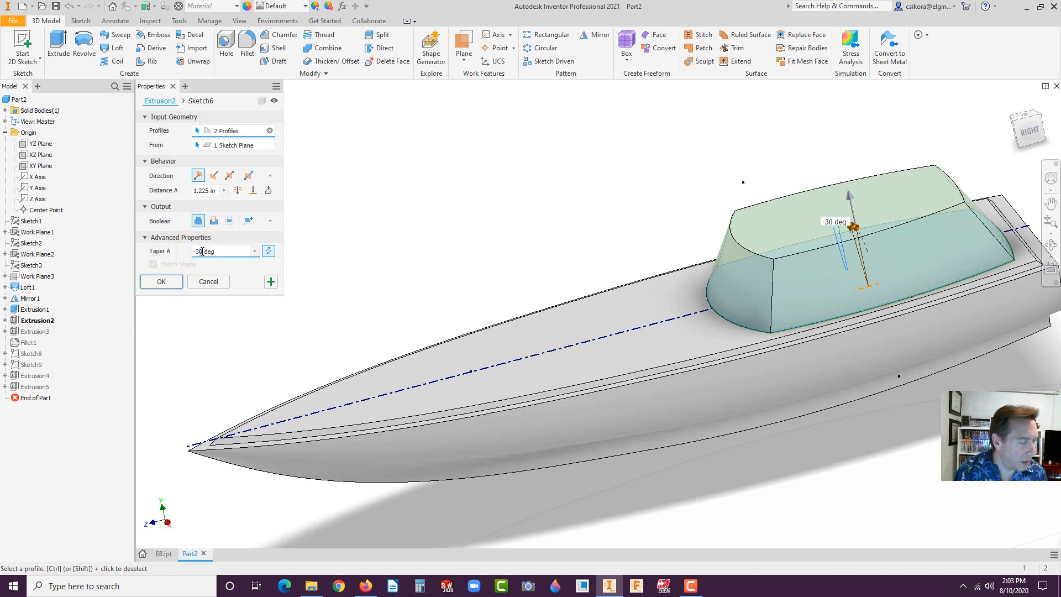
pyautogui.click(163, 282)
pyautogui.click(439, 228)
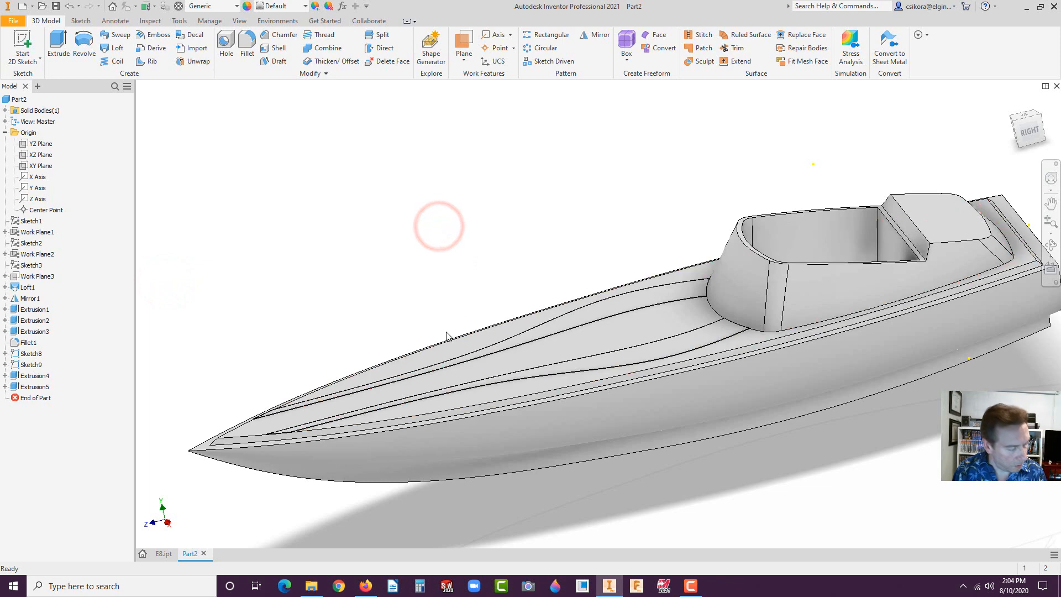
# Apply the Cool White appearance to the whole boat
pyautogui.keyDown('shift'); pyautogui.moveTo(447, 335); pyautogui.dragTo(532, 339, button='middle'); pyautogui.keyUp('shift')
pyautogui.scroll(-3, 533, 338)
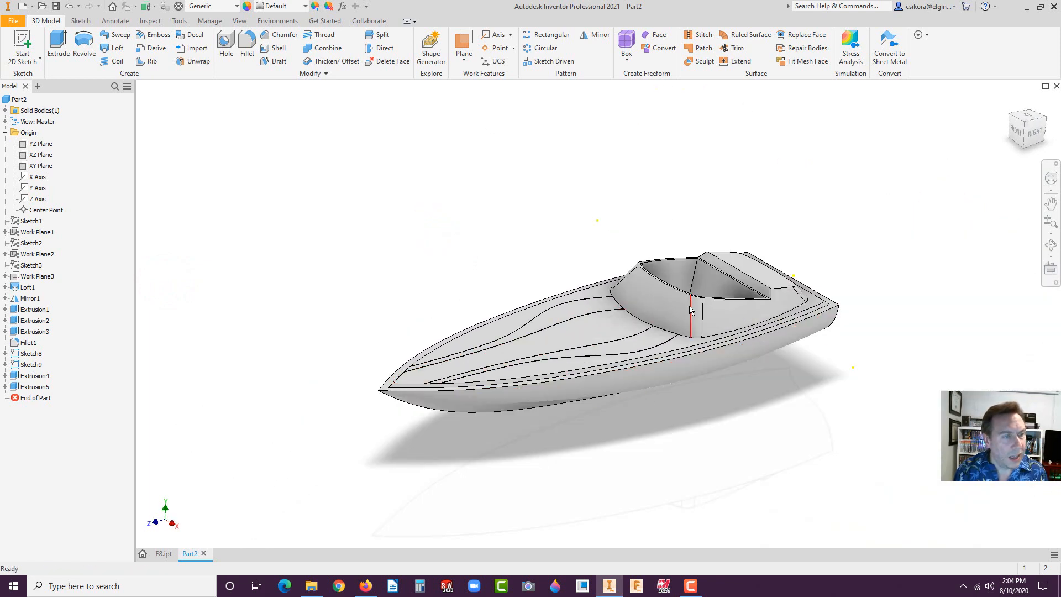
pyautogui.scroll(3, 684, 309)
pyautogui.keyDown('shift'); pyautogui.moveTo(777, 264); pyautogui.dragTo(785, 301, button='middle'); pyautogui.keyUp('shift')
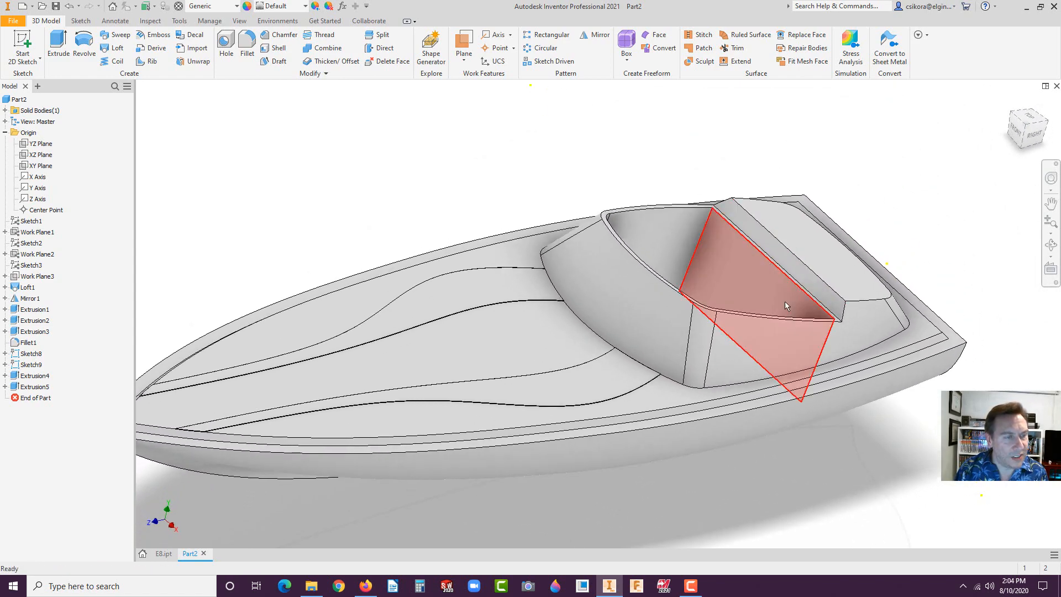
pyautogui.scroll(-3, 785, 301)
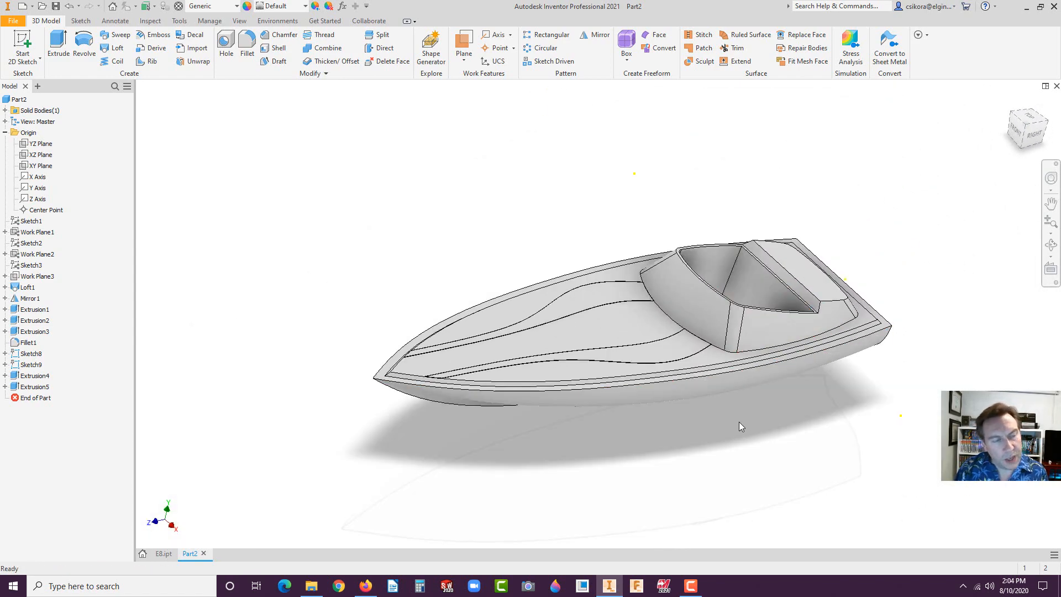
pyautogui.click(456, 137)
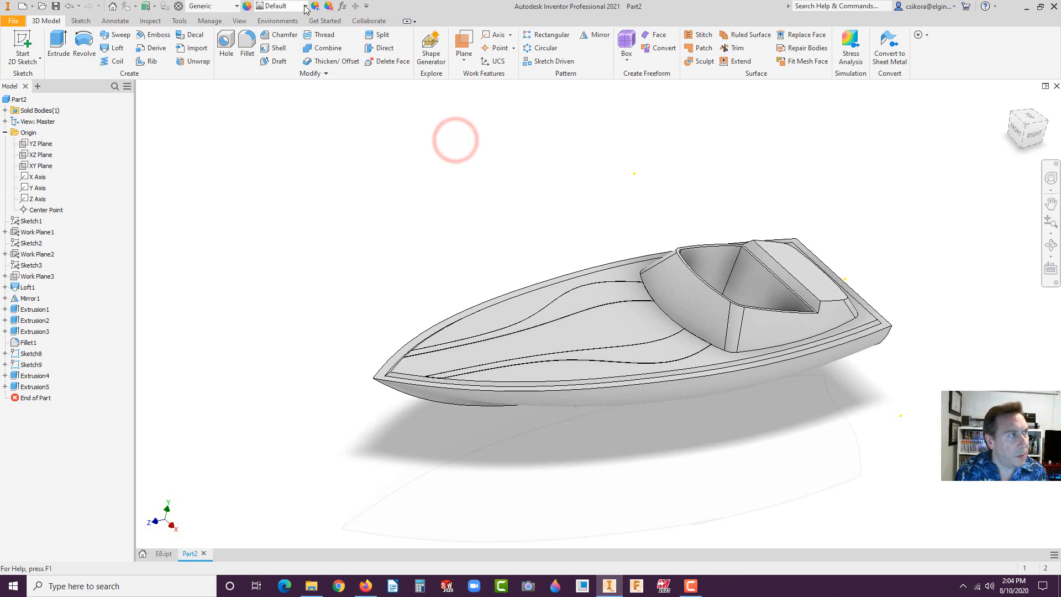
pyautogui.click(305, 6)
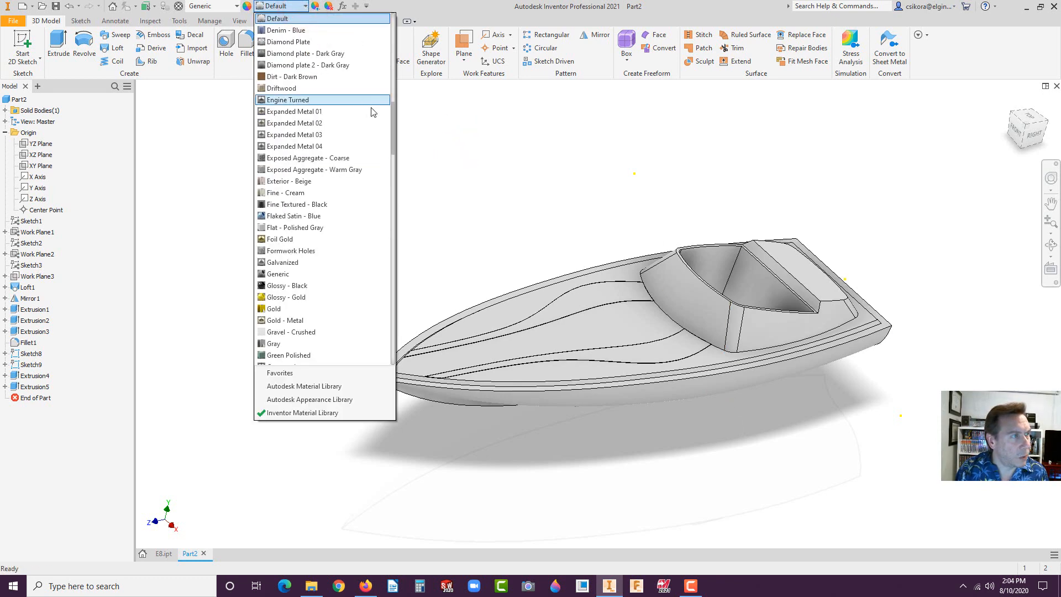
pyautogui.moveTo(392, 116); pyautogui.dragTo(381, 90)
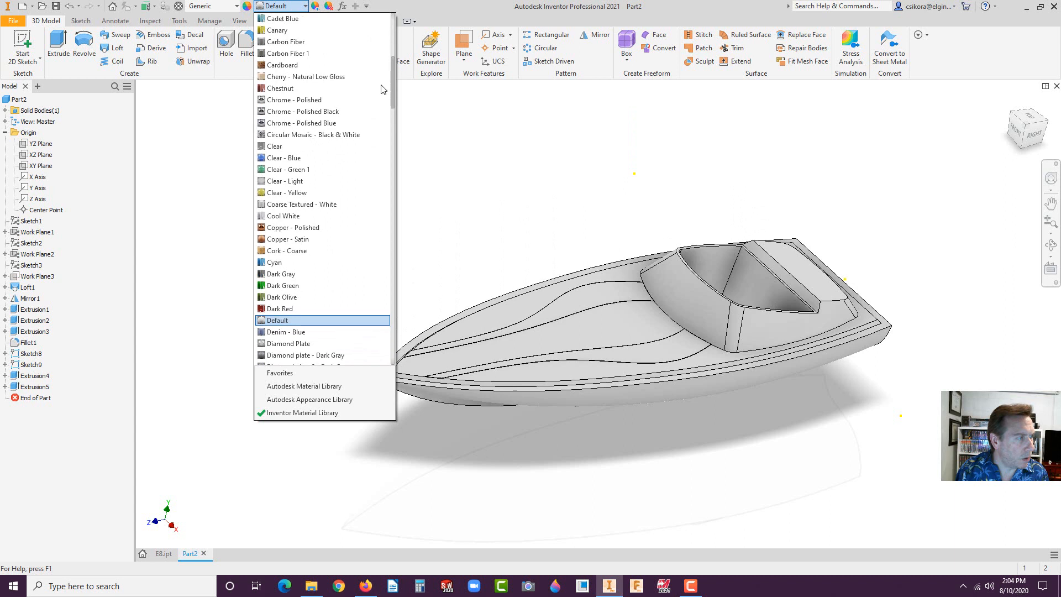
pyautogui.click(271, 216)
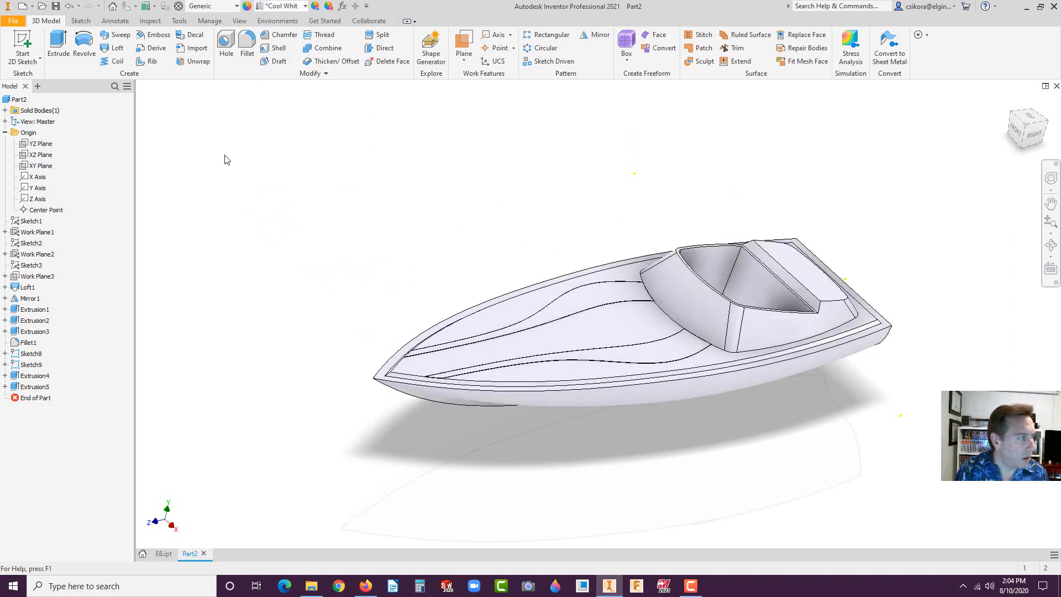
# Apply a solid green appearance to the two deck stripes and the raised top face behind the cockpit
pyautogui.click(576, 301)
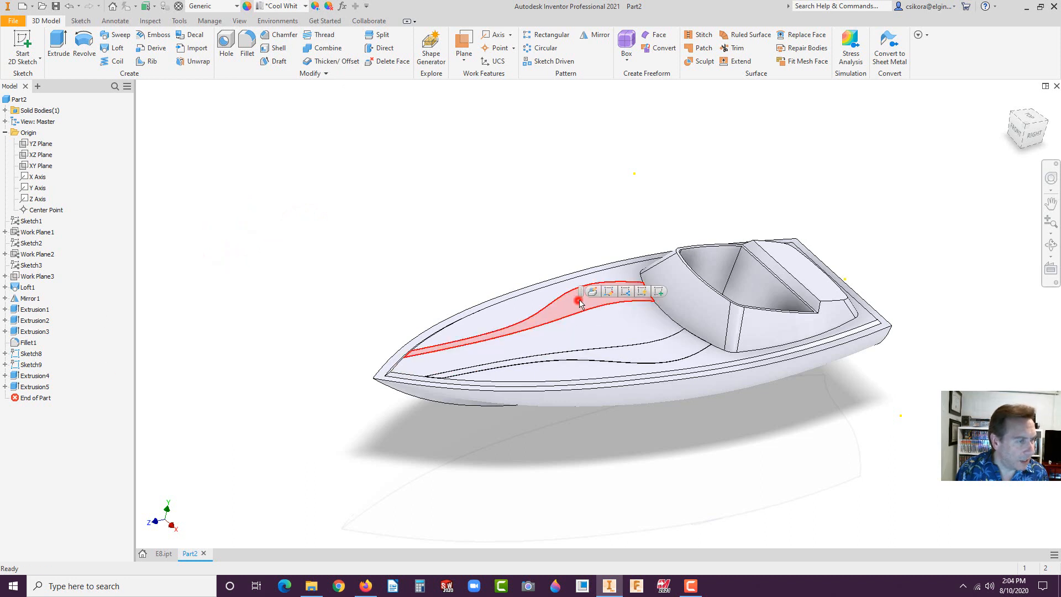
pyautogui.keyDown('ctrl'); pyautogui.click(645, 351); pyautogui.keyUp('ctrl')
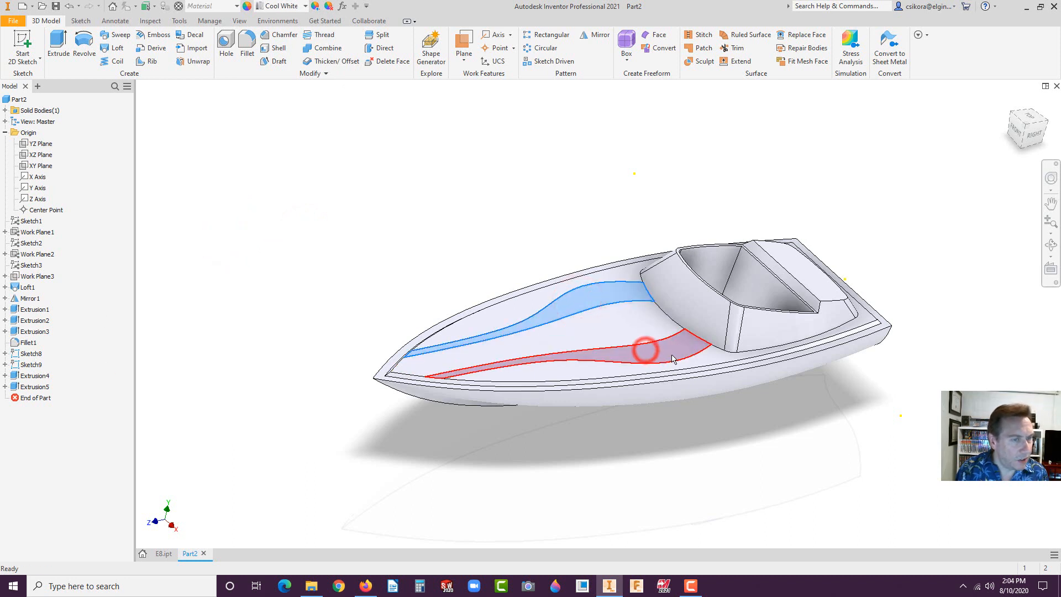
pyautogui.keyDown('ctrl'); pyautogui.click(799, 264); pyautogui.keyUp('ctrl')
pyautogui.click(306, 6)
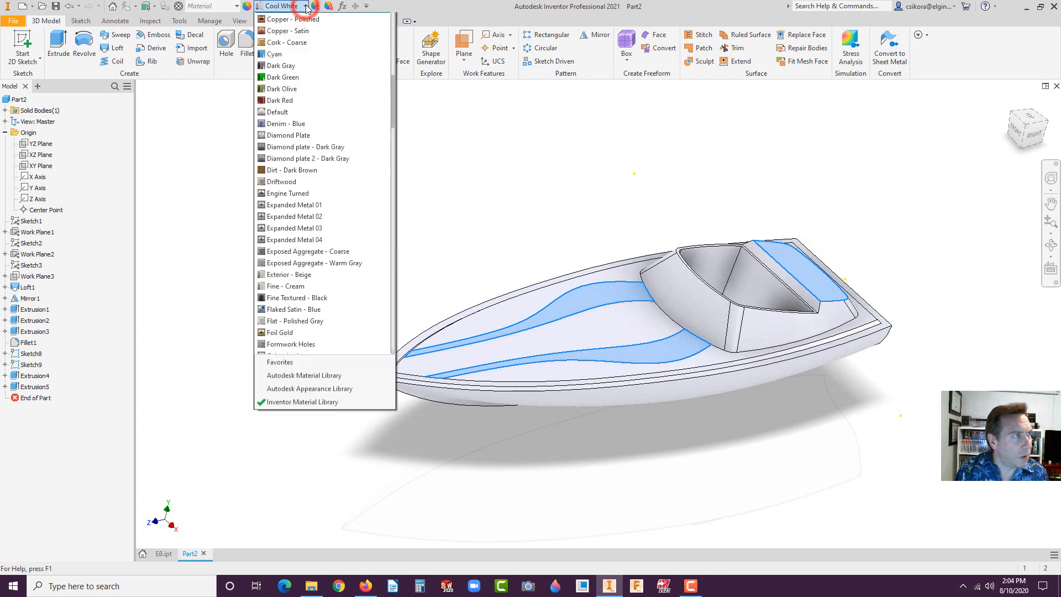
pyautogui.click(287, 86)
pyautogui.click(269, 146)
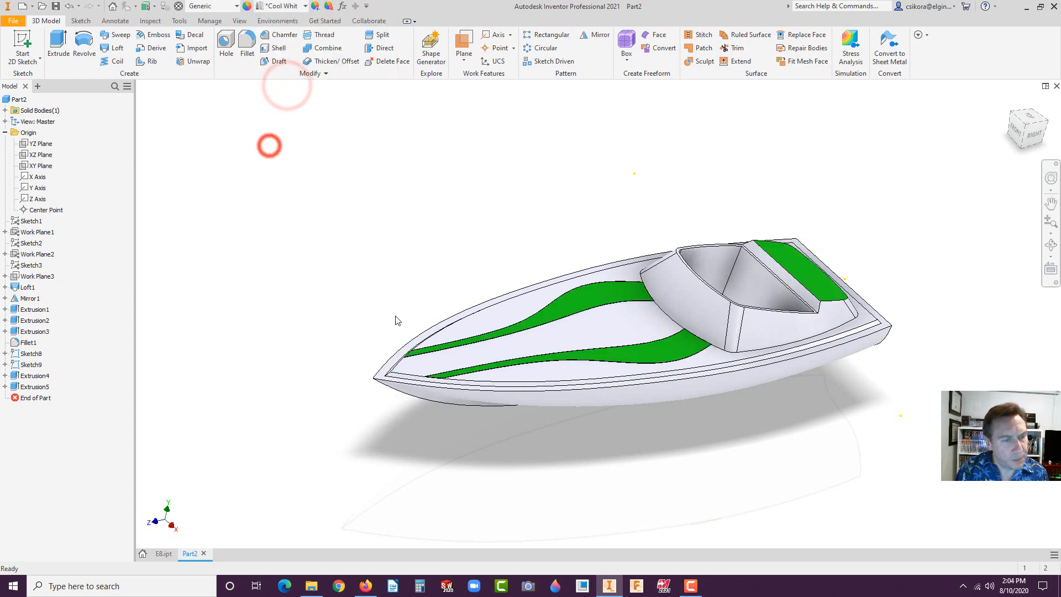
# Switch the model display to perspective projection and the Realistic visual style
pyautogui.keyDown('shift'); pyautogui.moveTo(447, 317); pyautogui.dragTo(464, 313, button='middle'); pyautogui.keyUp('shift')
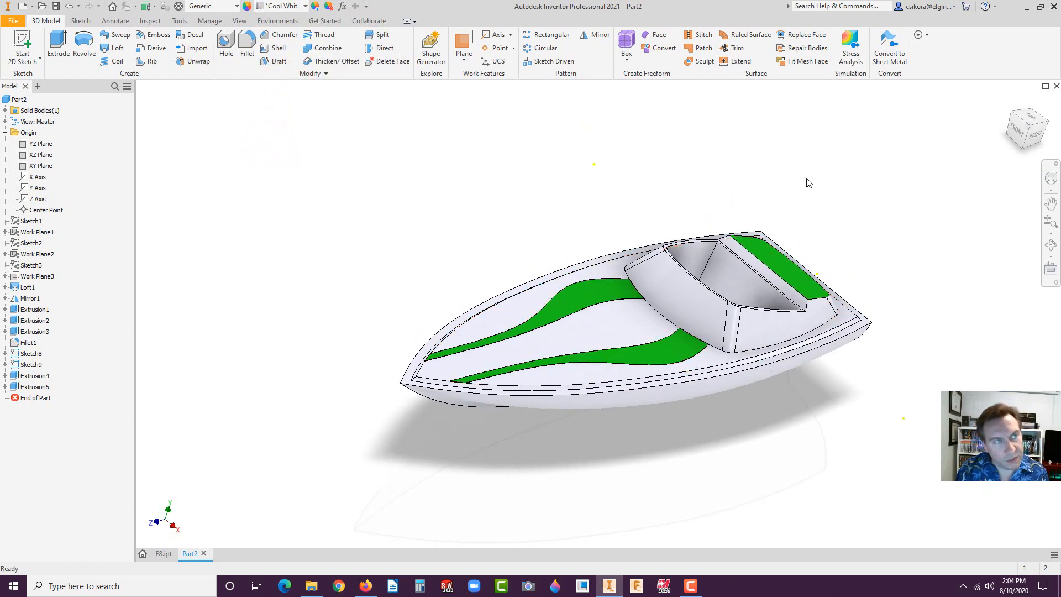
pyautogui.click(277, 22)
pyautogui.click(321, 25)
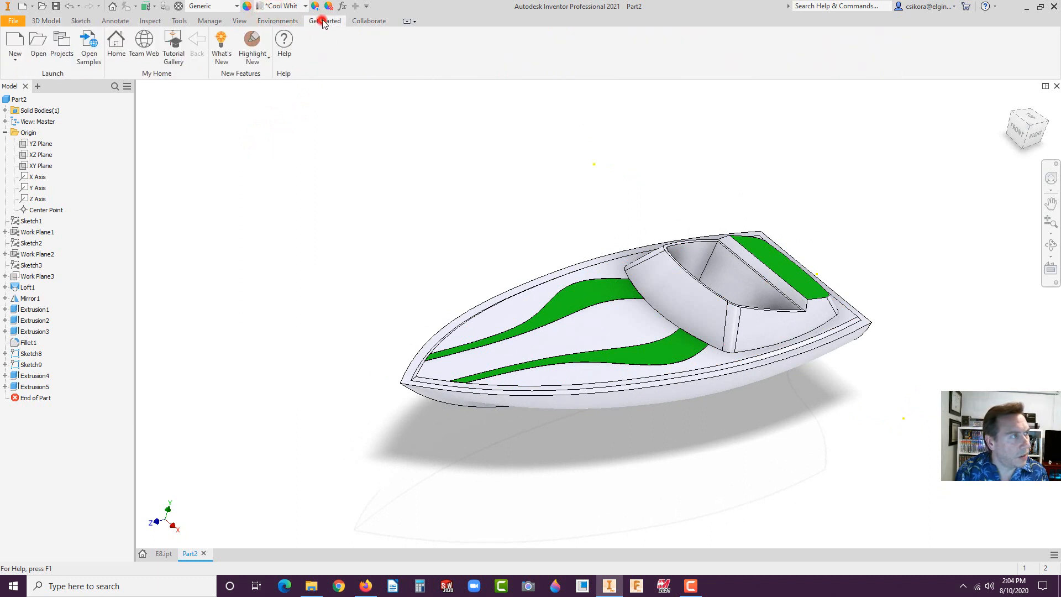
pyautogui.click(232, 24)
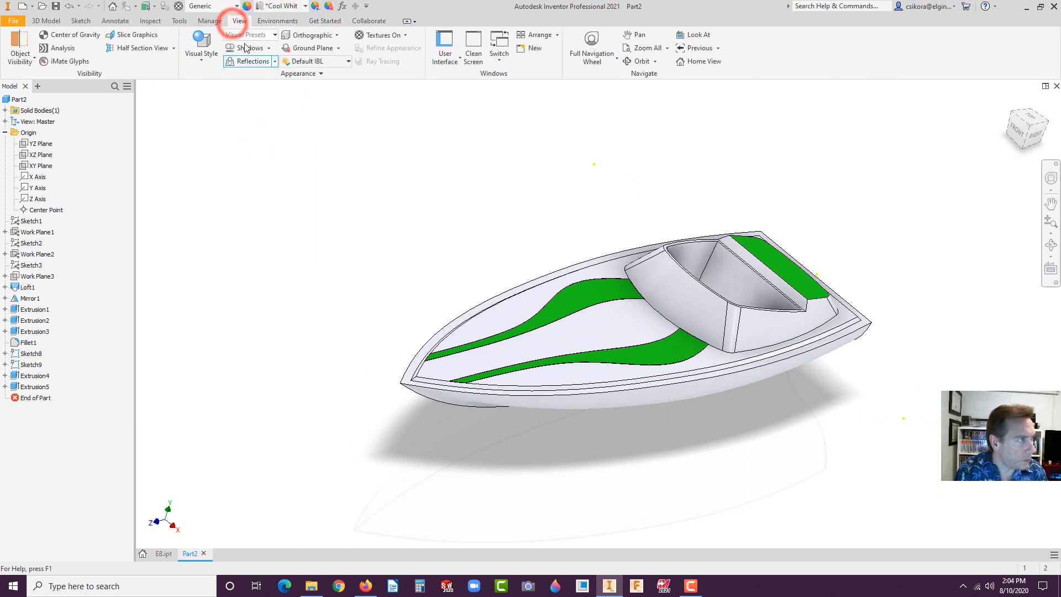
pyautogui.click(307, 34)
pyautogui.click(294, 77)
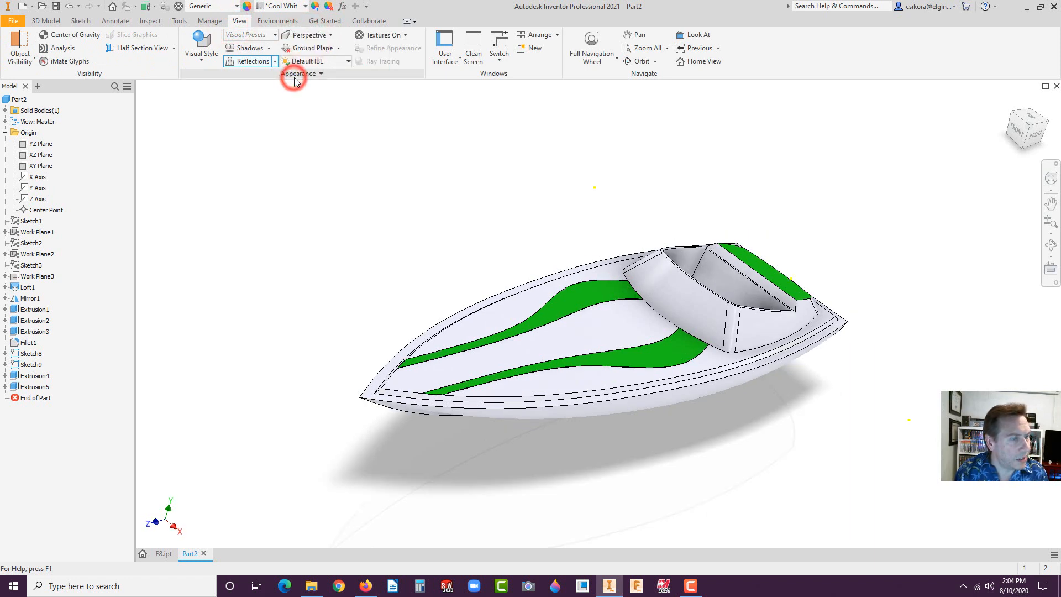
pyautogui.click(204, 61)
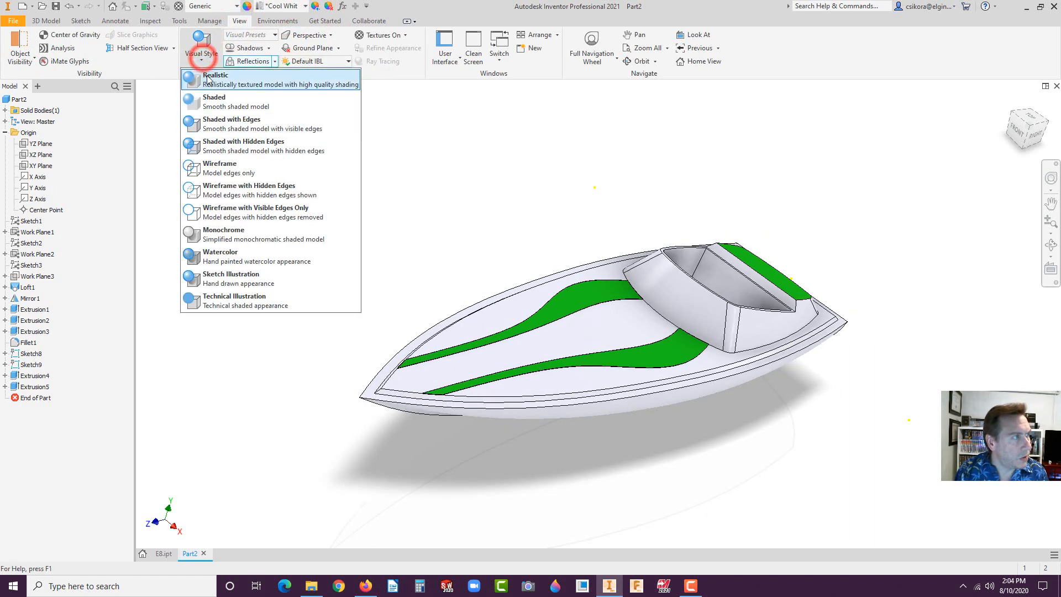
pyautogui.click(210, 83)
# Set the lighting style to Two Lights and turn on ray tracing
pyautogui.click(382, 61)
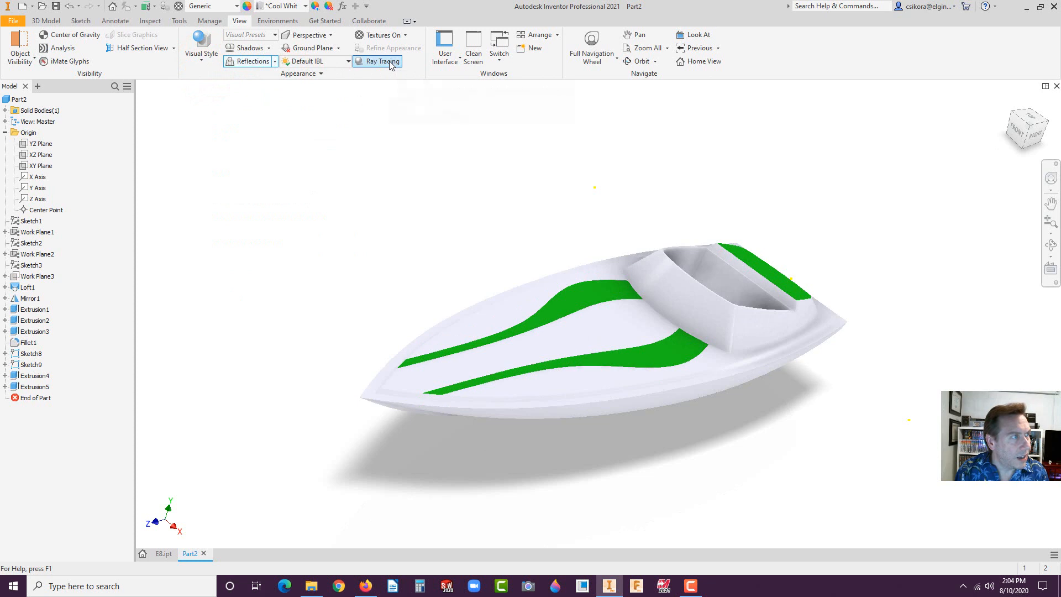
pyautogui.click(332, 61)
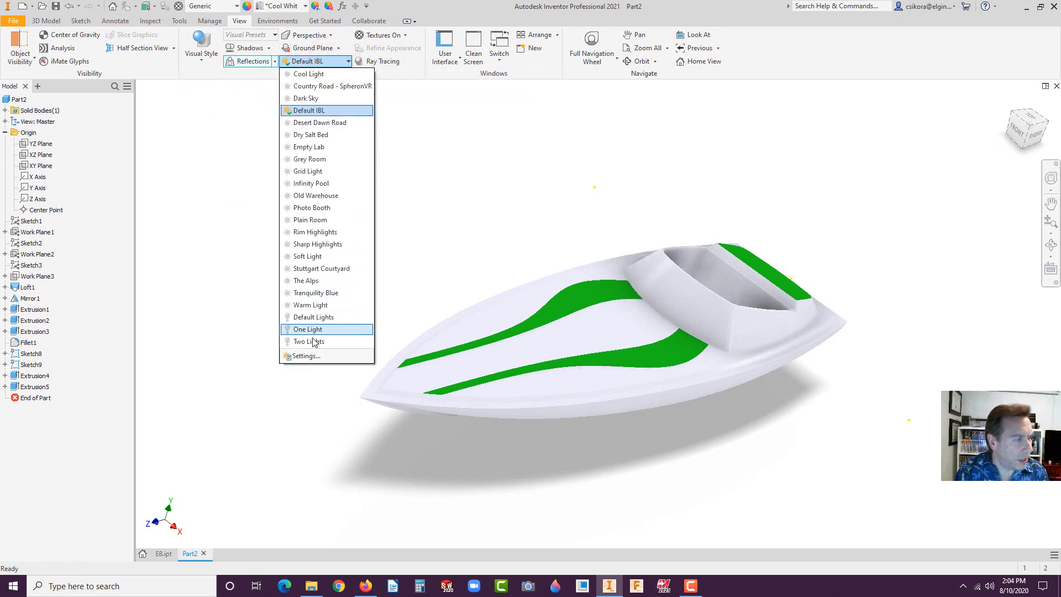
pyautogui.click(313, 342)
pyautogui.click(393, 62)
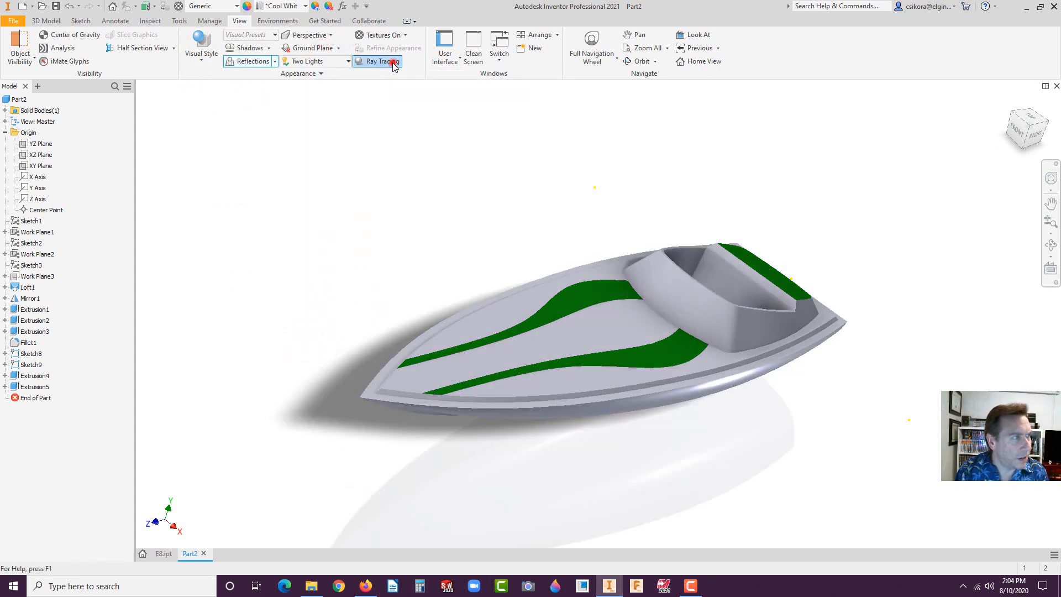